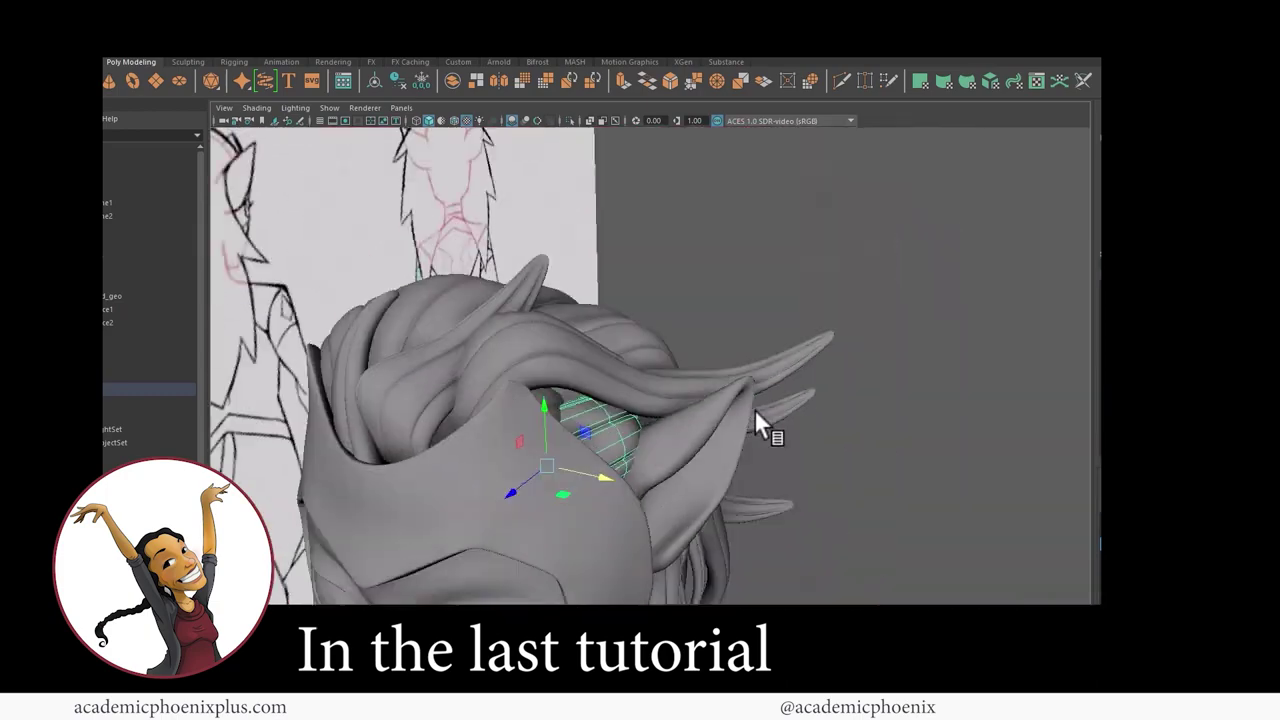
# Step: Bring the full character into view and select the body mesh
pyautogui.keyDown('alt'); pyautogui.moveTo(800, 345); pyautogui.dragTo(604, 345, button='right'); pyautogui.keyUp('alt')
pyautogui.keyDown('alt'); pyautogui.moveTo(604, 345); pyautogui.dragTo(678, 260, button='middle'); pyautogui.keyUp('alt')
pyautogui.keyDown('alt'); pyautogui.moveTo(679, 264); pyautogui.dragTo(784, 310); pyautogui.keyUp('alt')
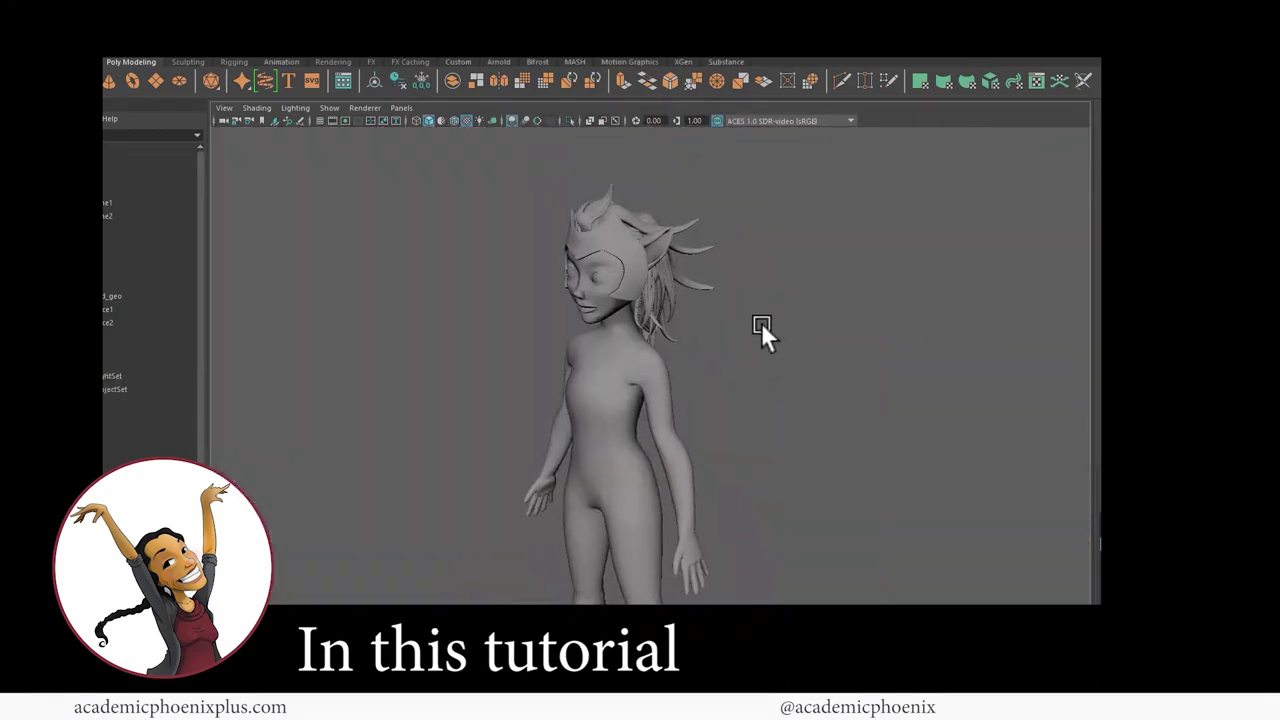
pyautogui.keyDown('alt'); pyautogui.moveTo(761, 322); pyautogui.dragTo(678, 368); pyautogui.keyUp('alt')
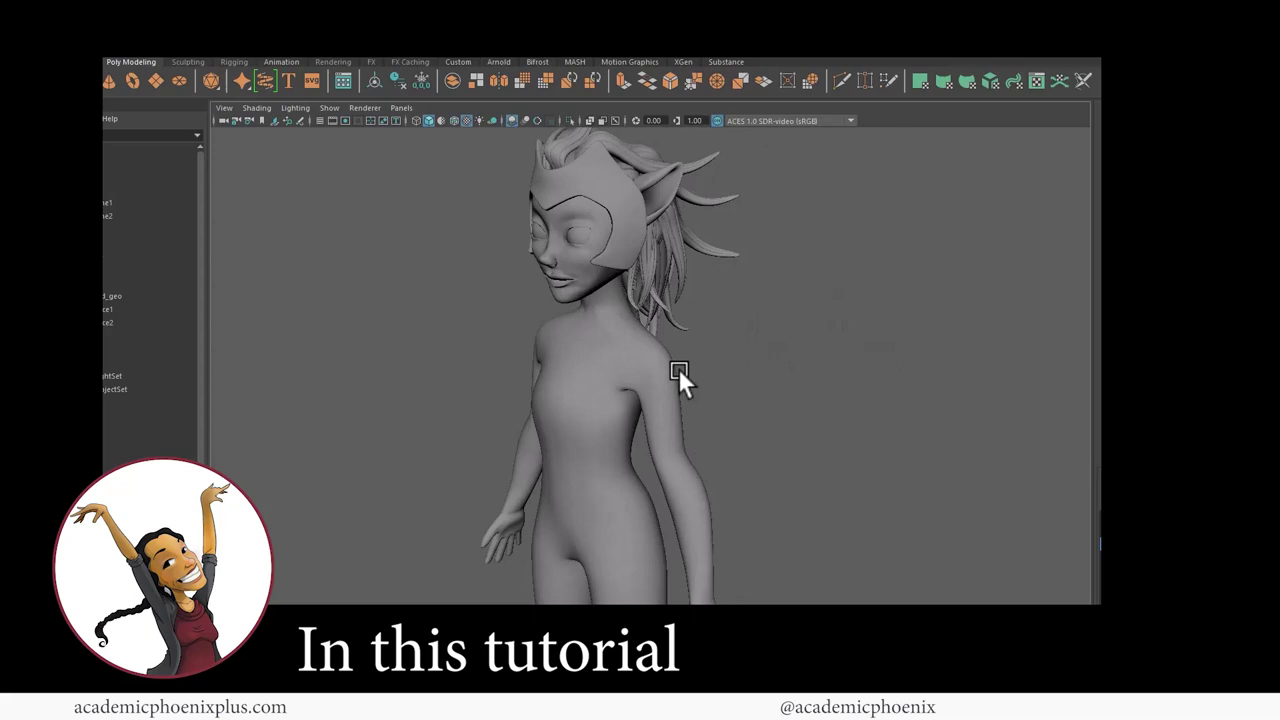
pyautogui.click(680, 368)
# Step: Examine the body mesh's edge flow around the neck, shoulders and upper chest from several angles
pyautogui.keyDown('alt'); pyautogui.moveTo(736, 360); pyautogui.dragTo(955, 364, button='right'); pyautogui.keyUp('alt')
pyautogui.keyDown('alt'); pyautogui.moveTo(730, 352); pyautogui.dragTo(822, 351); pyautogui.keyUp('alt')
pyautogui.keyDown('alt'); pyautogui.moveTo(822, 351); pyautogui.dragTo(750, 370, button='right'); pyautogui.keyUp('alt')
pyautogui.keyDown('alt'); pyautogui.moveTo(750, 370); pyautogui.dragTo(666, 244, button='middle'); pyautogui.keyUp('alt')
pyautogui.keyDown('alt'); pyautogui.moveTo(665, 248); pyautogui.dragTo(644, 517); pyautogui.keyUp('alt')
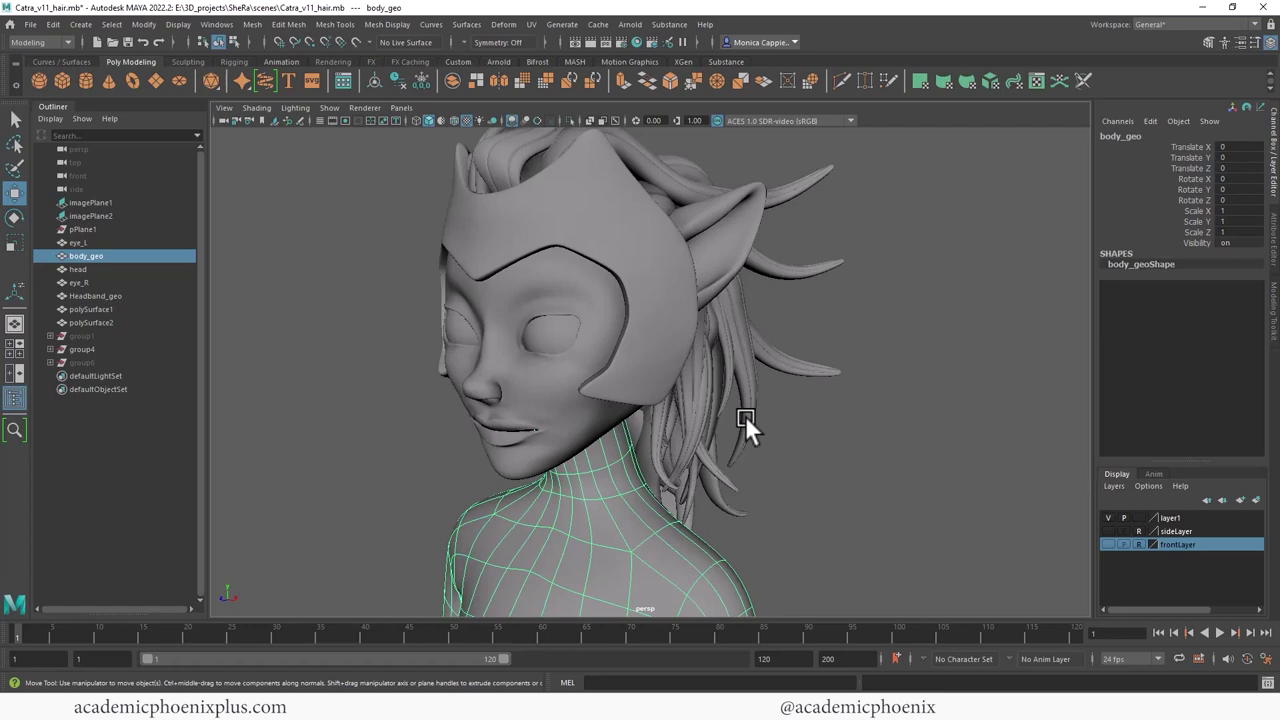
pyautogui.keyDown('alt'); pyautogui.moveTo(763, 346); pyautogui.dragTo(798, 277, button='middle'); pyautogui.keyUp('alt')
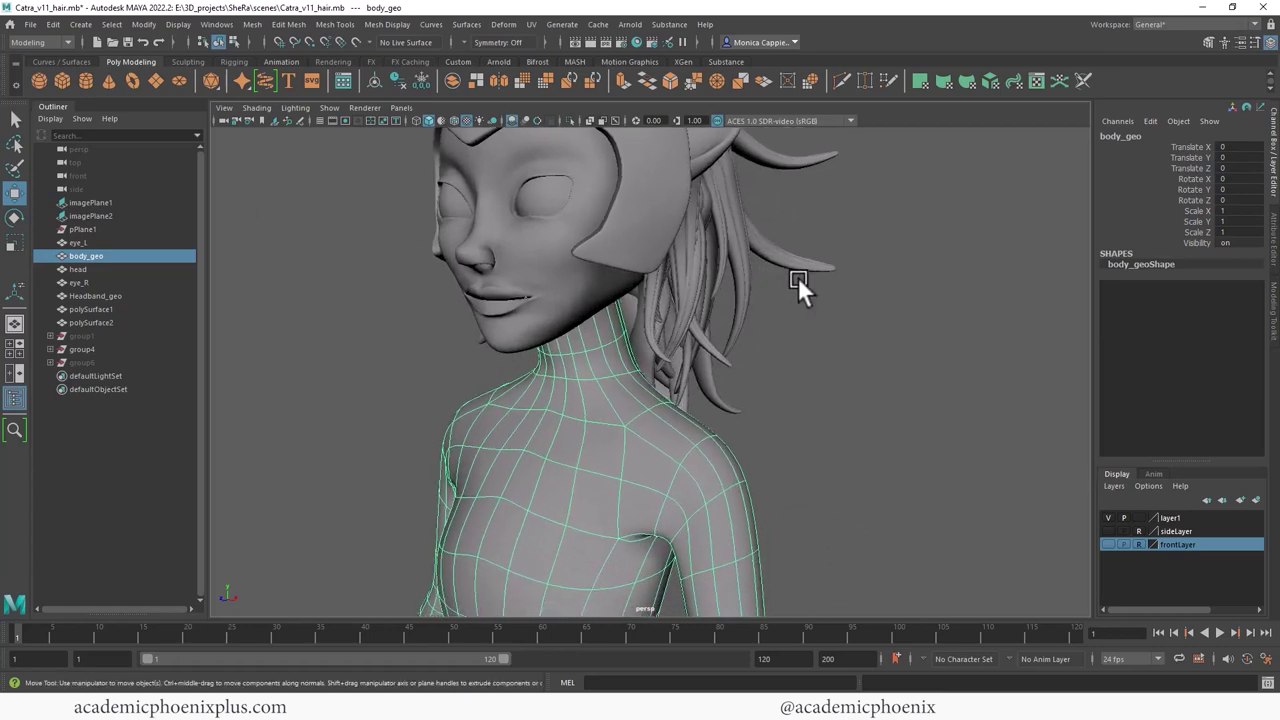
pyautogui.keyDown('alt'); pyautogui.moveTo(798, 277); pyautogui.dragTo(751, 276, button='right'); pyautogui.keyUp('alt')
pyautogui.keyDown('alt'); pyautogui.moveTo(751, 276); pyautogui.dragTo(778, 384); pyautogui.keyUp('alt')
pyautogui.keyDown('alt'); pyautogui.moveTo(778, 384); pyautogui.dragTo(969, 429, button='right'); pyautogui.keyUp('alt')
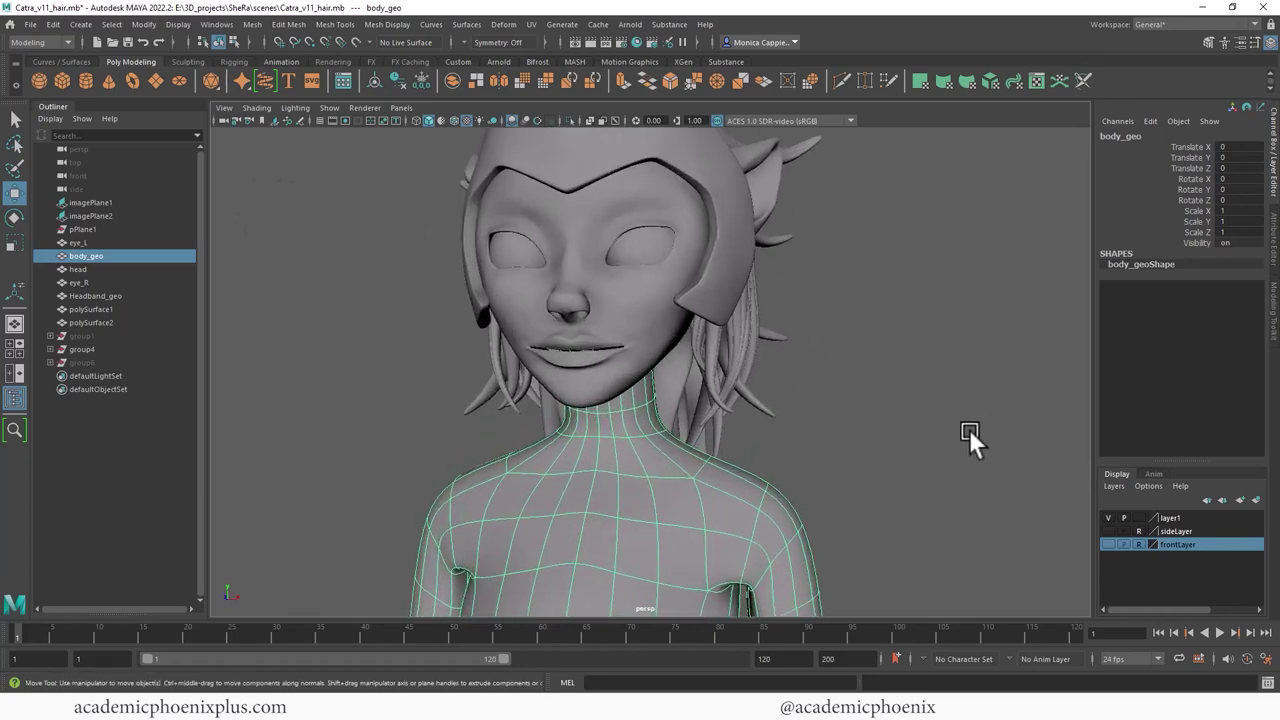
pyautogui.keyDown('alt'); pyautogui.moveTo(969, 429); pyautogui.dragTo(942, 319, button='middle'); pyautogui.keyUp('alt')
pyautogui.keyDown('alt'); pyautogui.moveTo(942, 319); pyautogui.dragTo(903, 326); pyautogui.keyUp('alt')
pyautogui.keyDown('alt'); pyautogui.moveTo(903, 326); pyautogui.dragTo(874, 413, button='middle'); pyautogui.keyUp('alt')
pyautogui.keyDown('alt'); pyautogui.moveTo(874, 413); pyautogui.dragTo(881, 398); pyautogui.keyUp('alt')
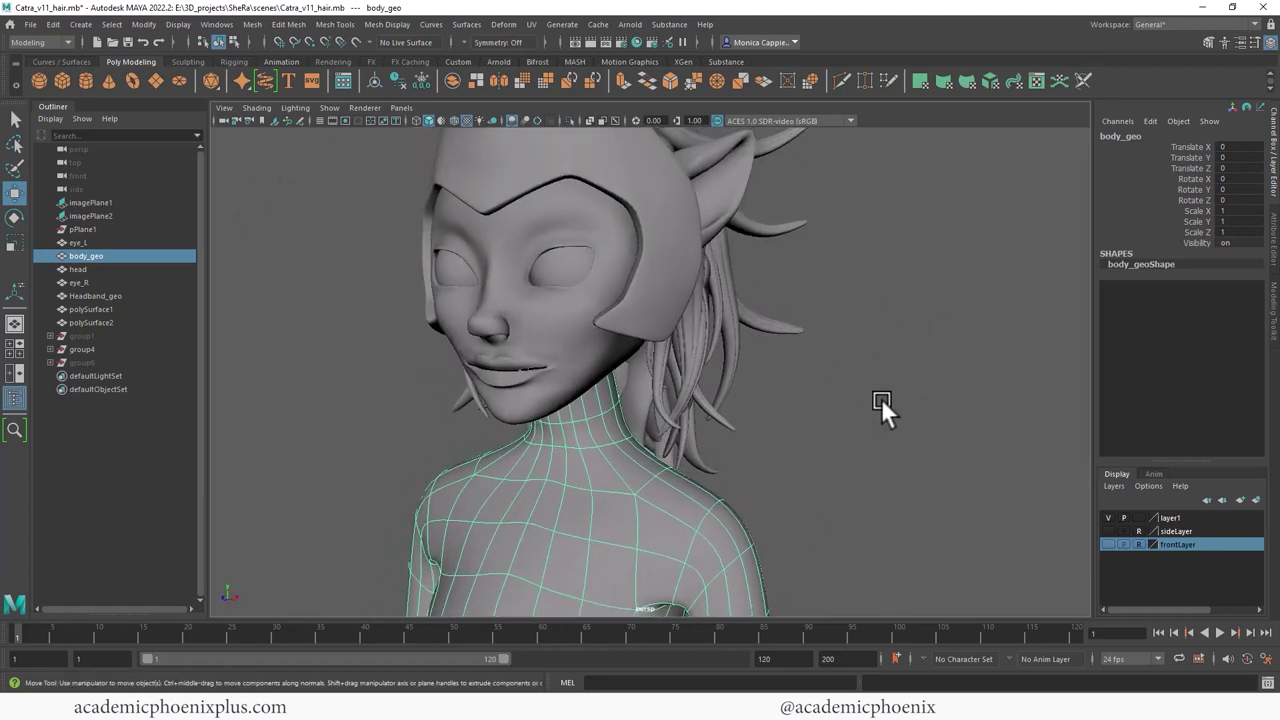
pyautogui.keyDown('alt'); pyautogui.moveTo(826, 466); pyautogui.dragTo(695, 349, button='middle'); pyautogui.keyUp('alt')
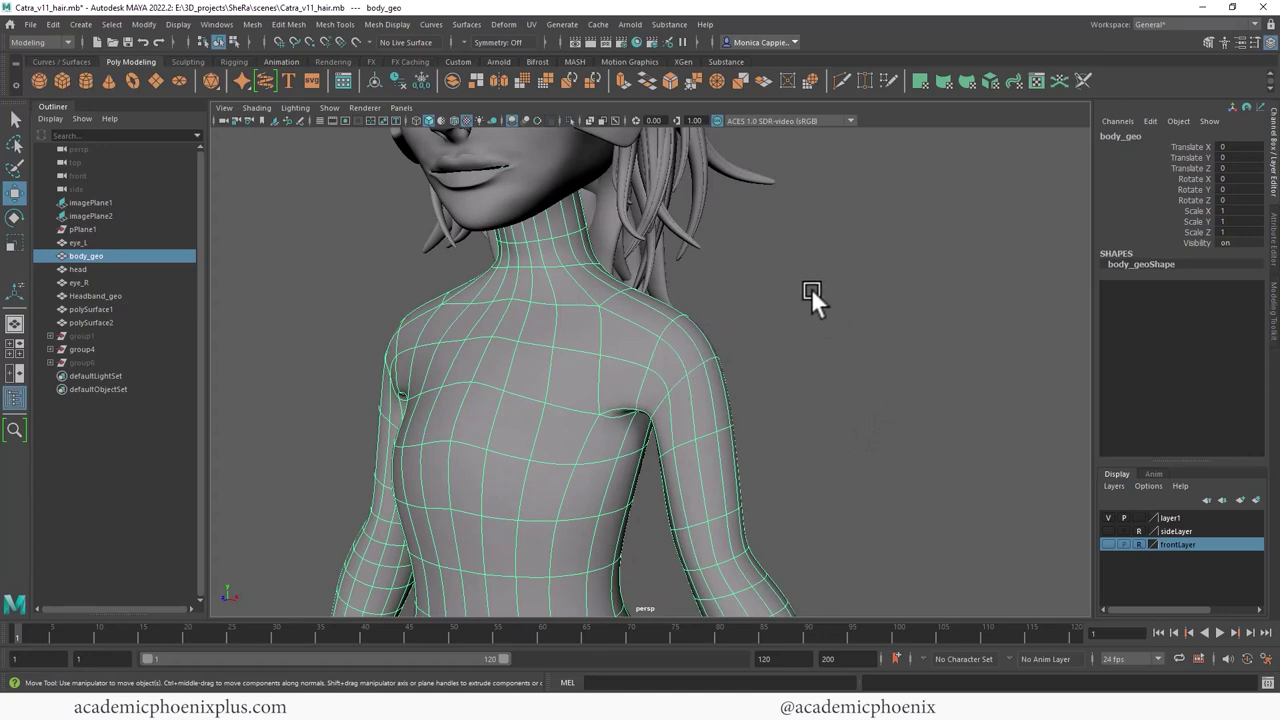
pyautogui.keyDown('alt'); pyautogui.moveTo(811, 288); pyautogui.dragTo(814, 336); pyautogui.keyUp('alt')
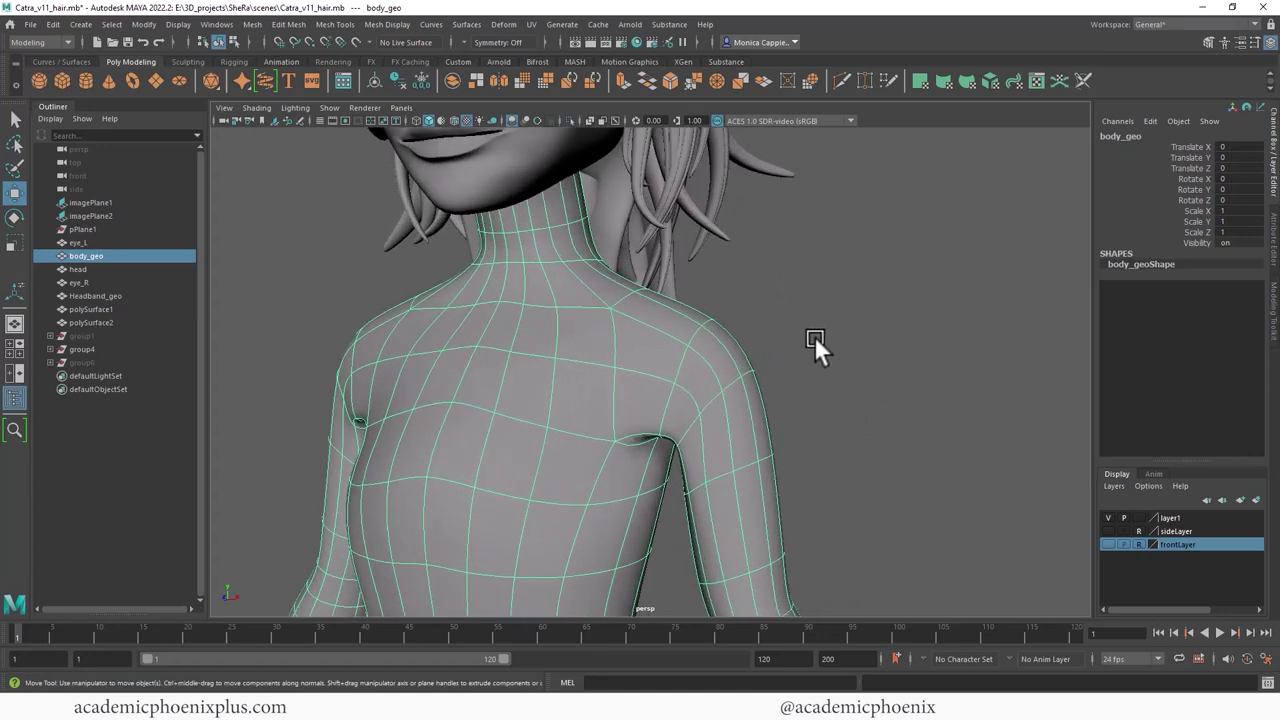
# Step: Try picking individual faces across the upper chest and shoulder in face mode, undoing the accidental face move
pyautogui.moveTo(590, 328); pyautogui.dragTo(588, 362, button='right')
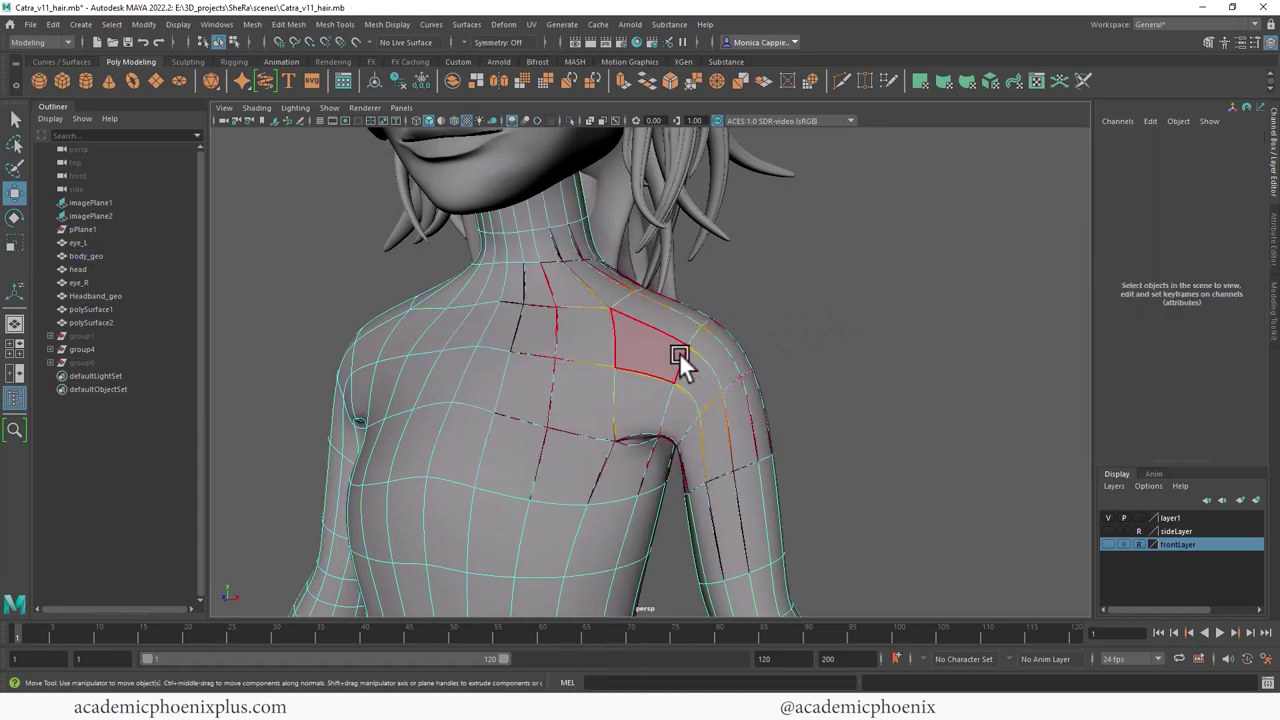
pyautogui.click(644, 339)
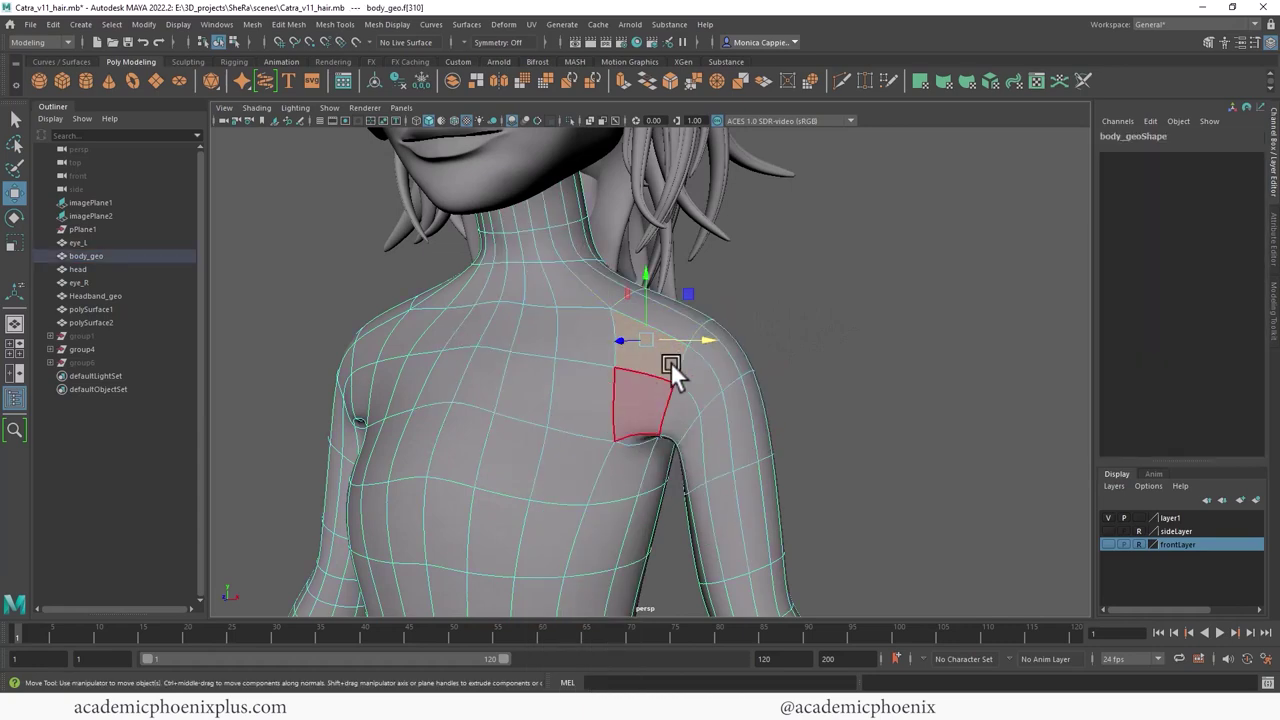
pyautogui.keyDown('alt'); pyautogui.moveTo(827, 334); pyautogui.dragTo(803, 336); pyautogui.keyUp('alt')
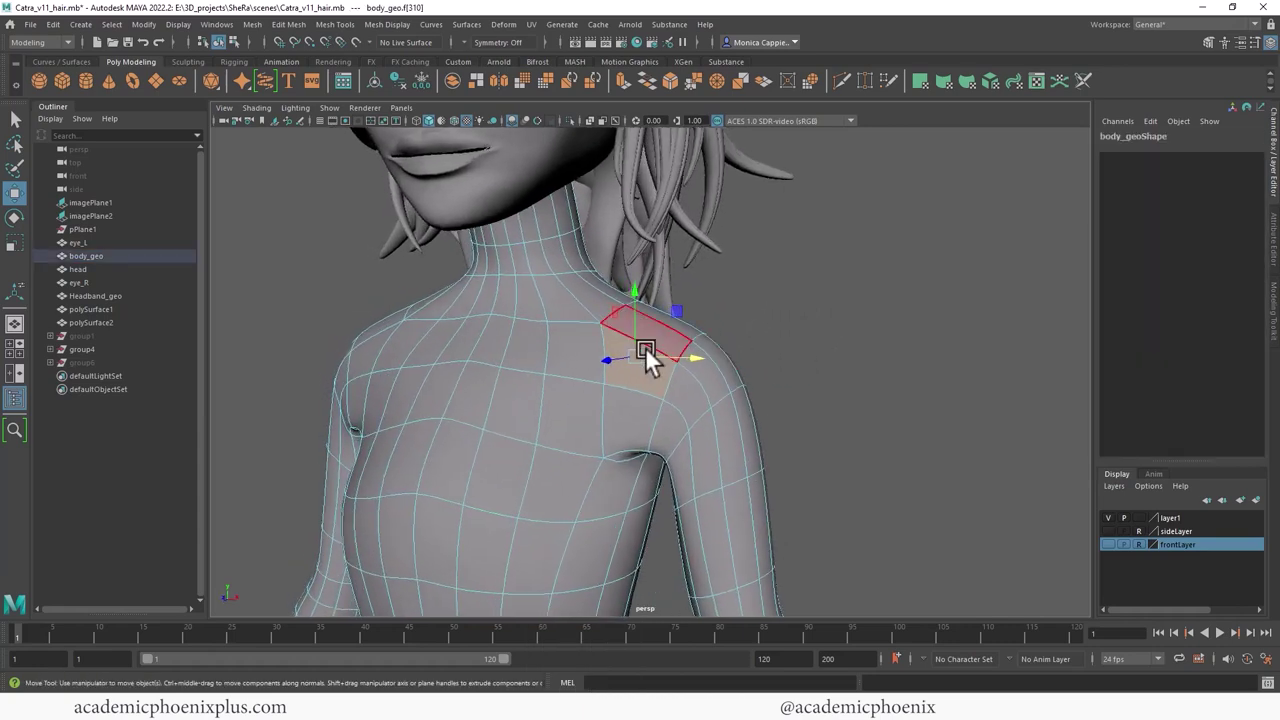
pyautogui.click(498, 349)
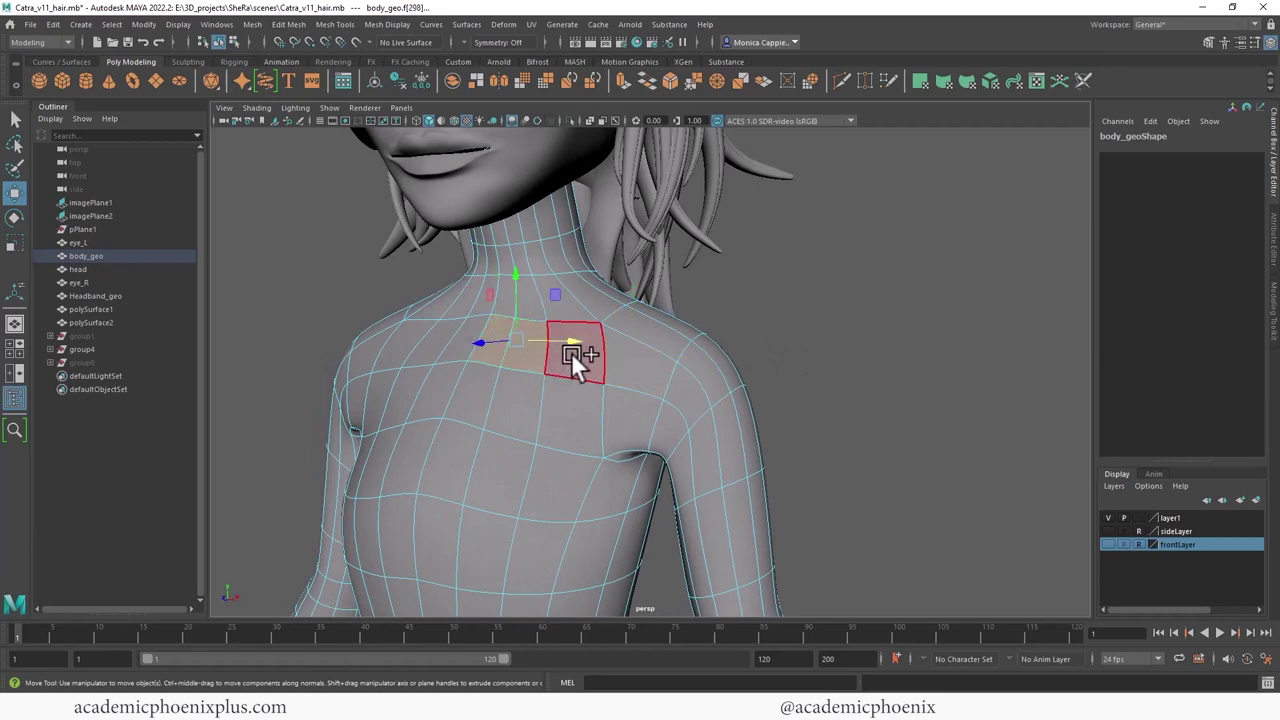
pyautogui.keyDown('shift'); pyautogui.click(558, 353); pyautogui.keyUp('shift')
pyautogui.keyDown('alt'); pyautogui.moveTo(640, 360); pyautogui.dragTo(860, 340); pyautogui.keyUp('alt')
pyautogui.keyDown('alt'); pyautogui.moveTo(520, 362); pyautogui.dragTo(776, 334); pyautogui.keyUp('alt')
pyautogui.click(377, 393)
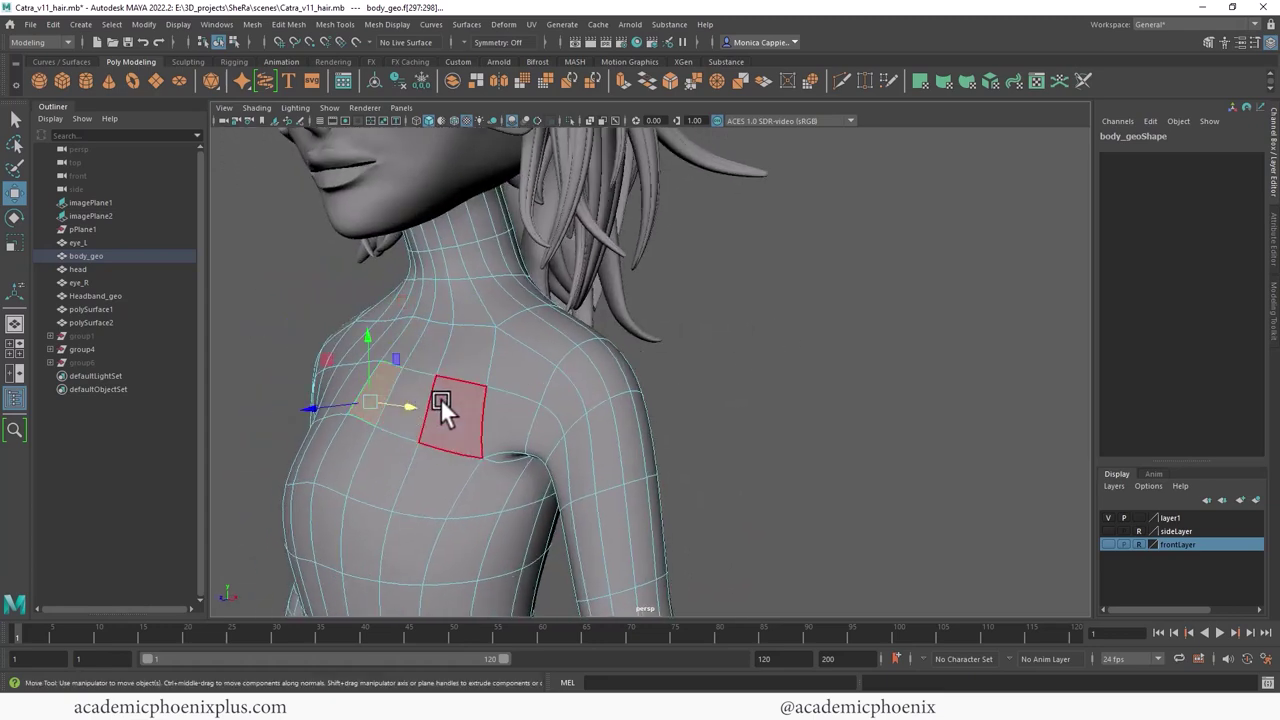
pyautogui.click(444, 401)
pyautogui.click(542, 430)
pyautogui.hotkey('ctrl', 'z')
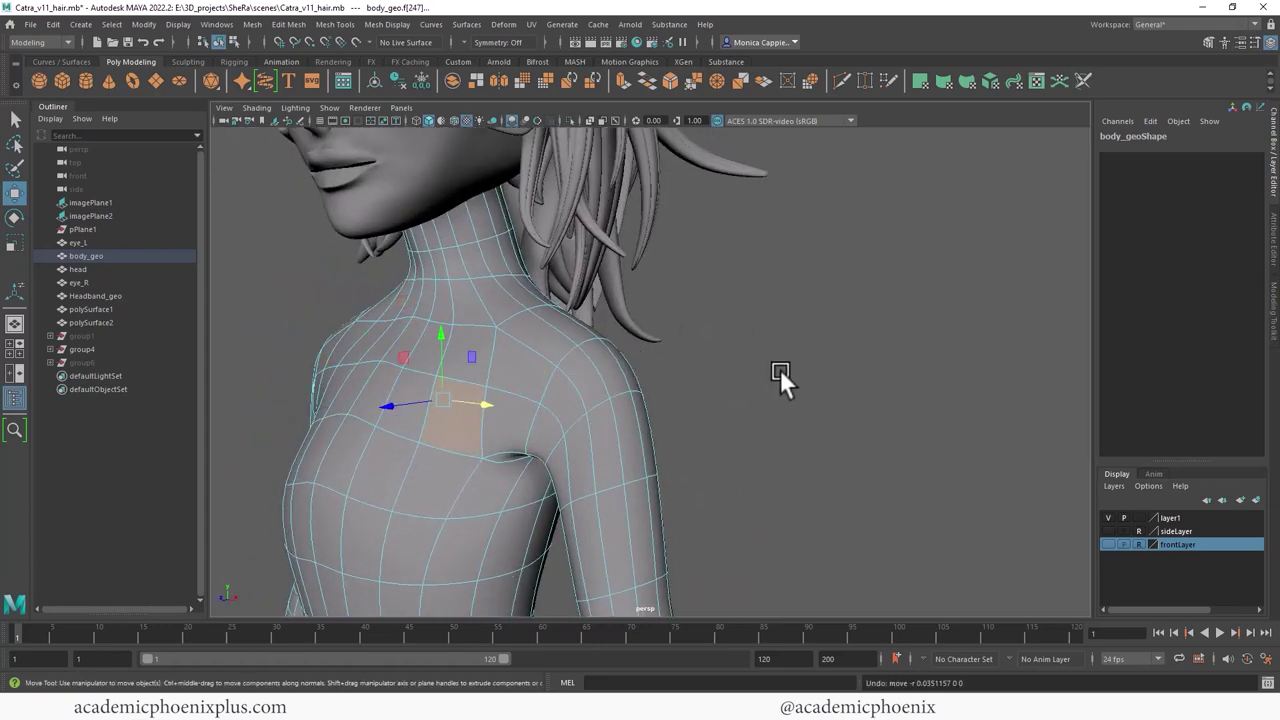
# Step: Try selecting faces and face loops running from the neck over the shoulder and down the arm
pyautogui.keyDown('alt'); pyautogui.moveTo(780, 375); pyautogui.dragTo(368, 393); pyautogui.keyUp('alt')
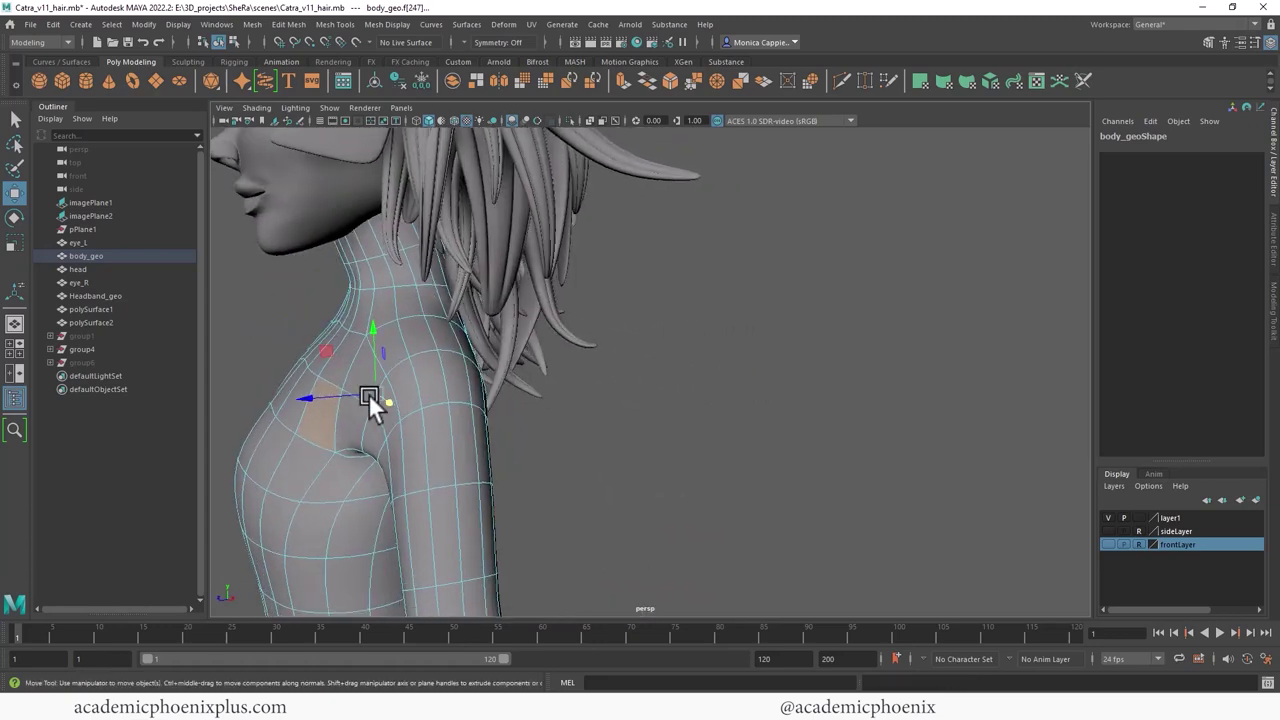
pyautogui.click(407, 304)
pyautogui.click(416, 334)
pyautogui.click(427, 380)
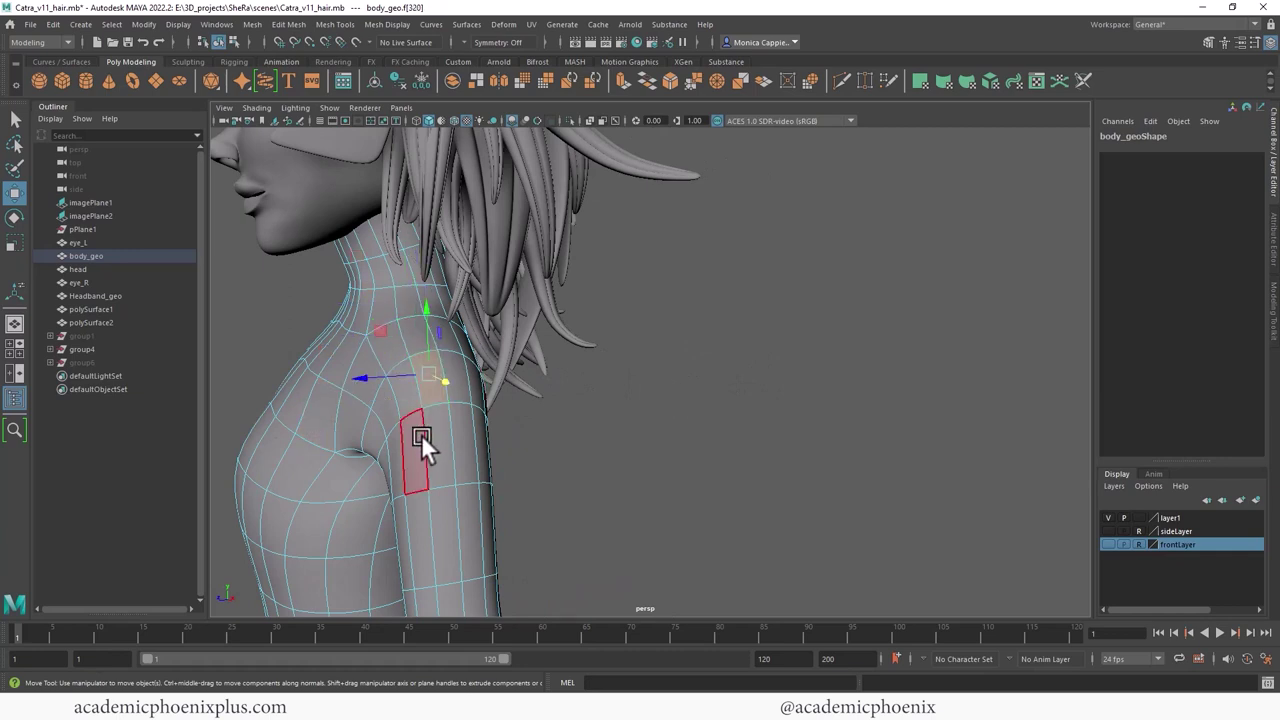
pyautogui.click(430, 447)
pyautogui.click(418, 335)
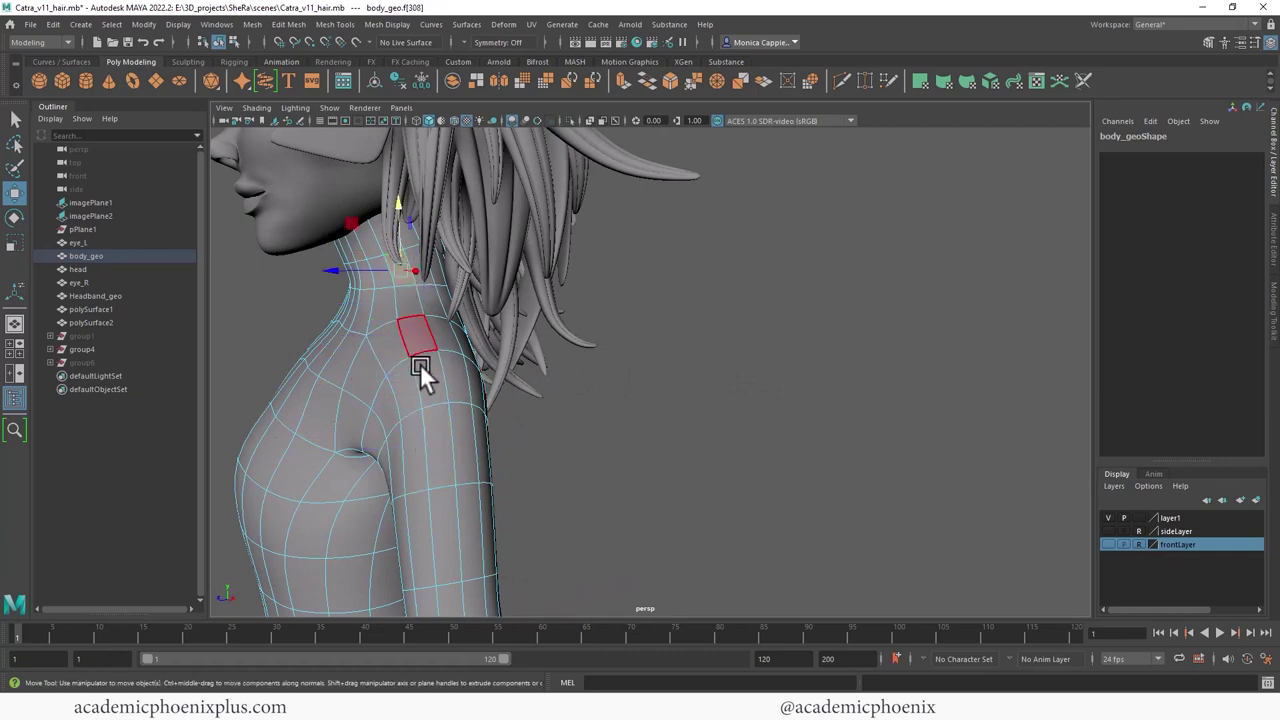
pyautogui.keyDown('shift'); pyautogui.doubleClick(409, 302); pyautogui.keyUp('shift')
pyautogui.click(422, 271)
pyautogui.keyDown('shift'); pyautogui.doubleClick(425, 298); pyautogui.keyUp('shift')
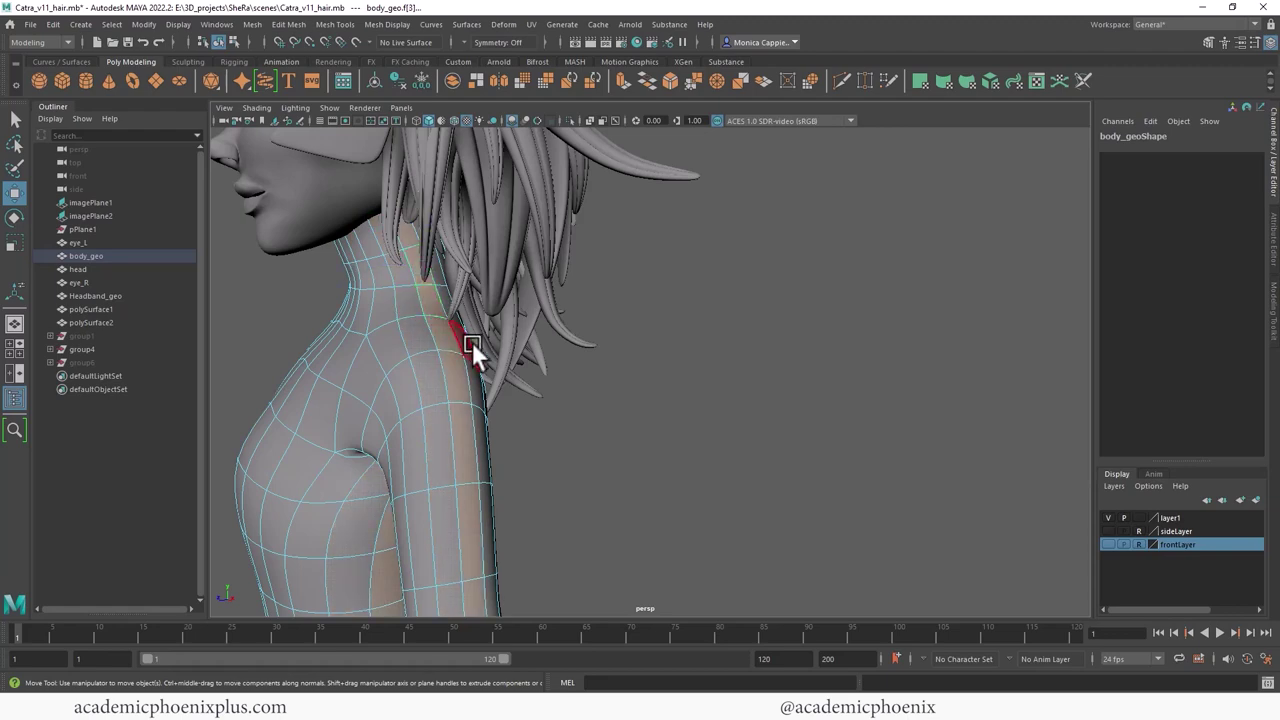
# Step: Clear the face selection, return body_geo to object mode and make it the live surface
pyautogui.click(700, 325)
pyautogui.keyDown('alt'); pyautogui.moveTo(700, 325); pyautogui.dragTo(726, 286); pyautogui.keyUp('alt')
pyautogui.keyDown('alt'); pyautogui.moveTo(726, 286); pyautogui.dragTo(691, 346, button='middle'); pyautogui.keyUp('alt')
pyautogui.moveTo(596, 323); pyautogui.dragTo(660, 305, button='right')
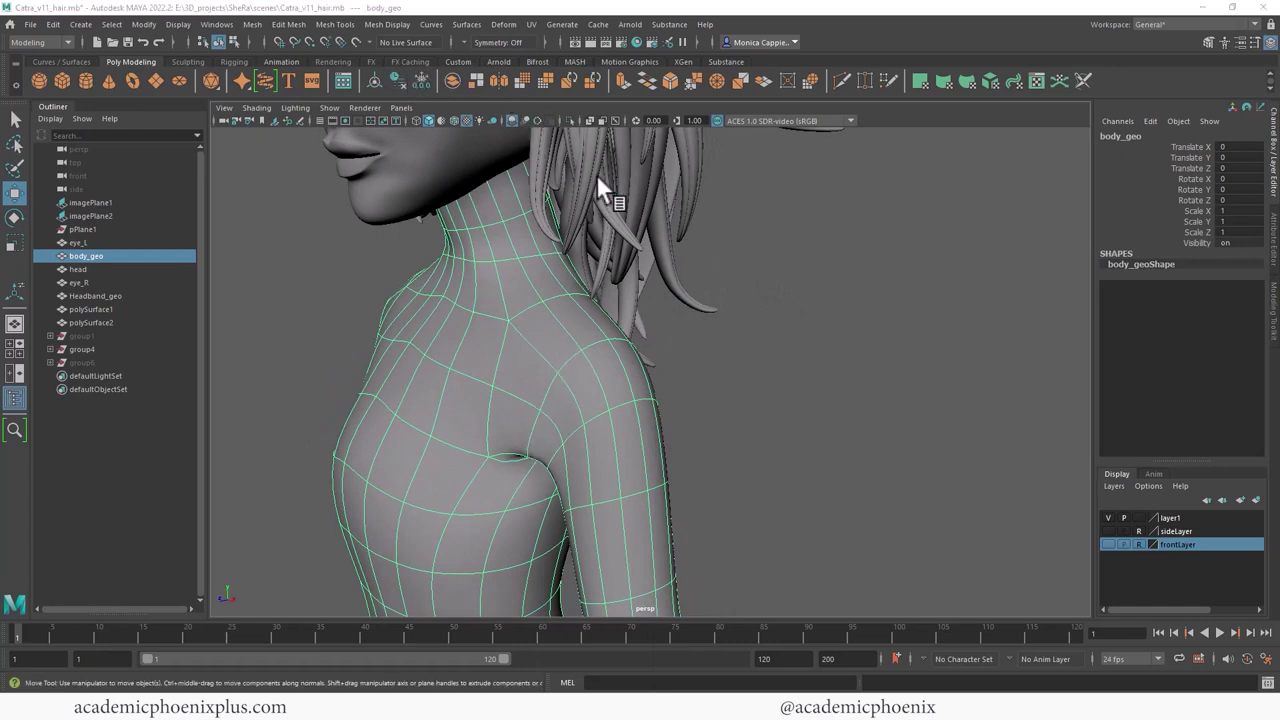
pyautogui.click(354, 40)
# Step: Activate the Quad Draw tool with its options shown and turn on Wireframe on Shaded in the viewport
pyautogui.click(1208, 41)
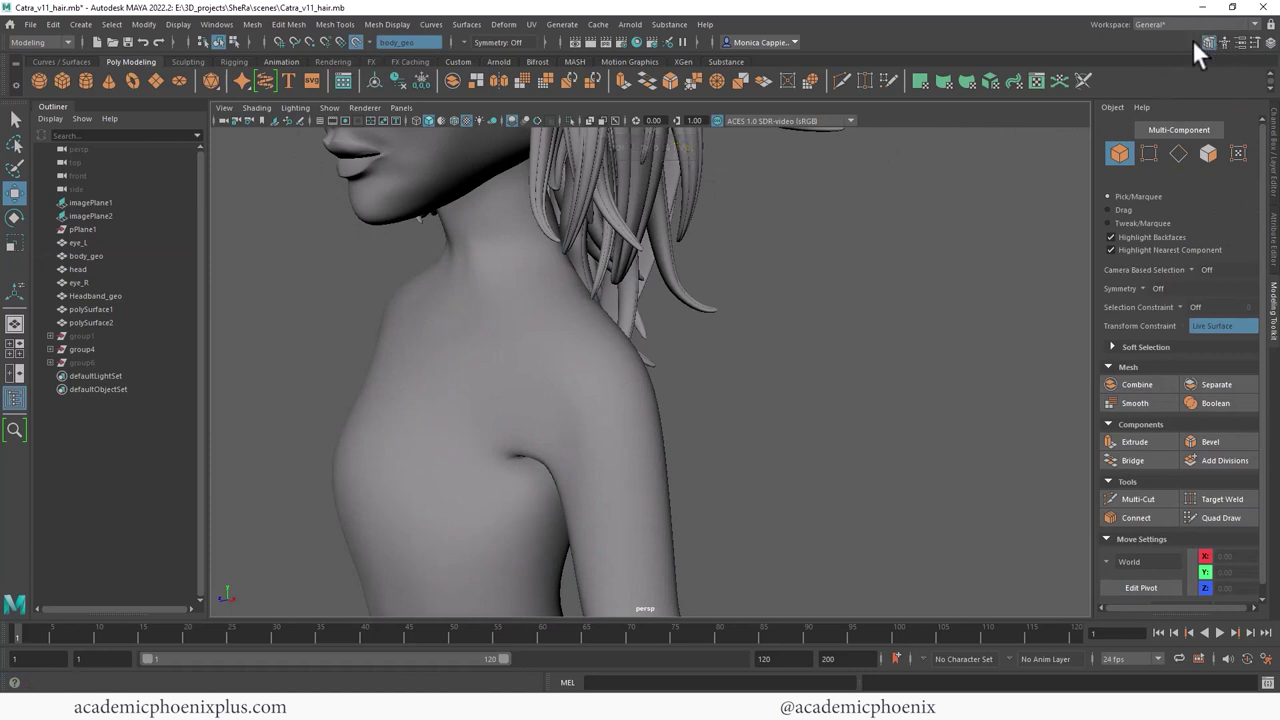
pyautogui.scroll(-1, 1266, 266)
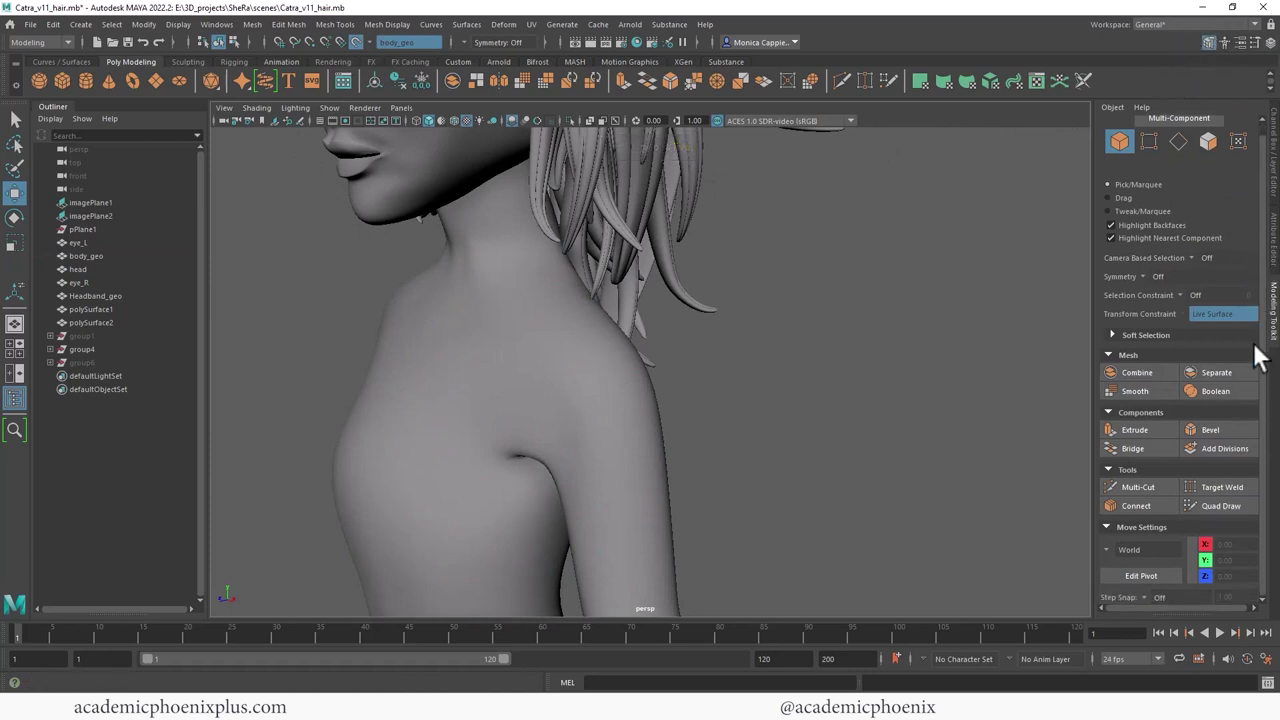
pyautogui.click(1224, 507)
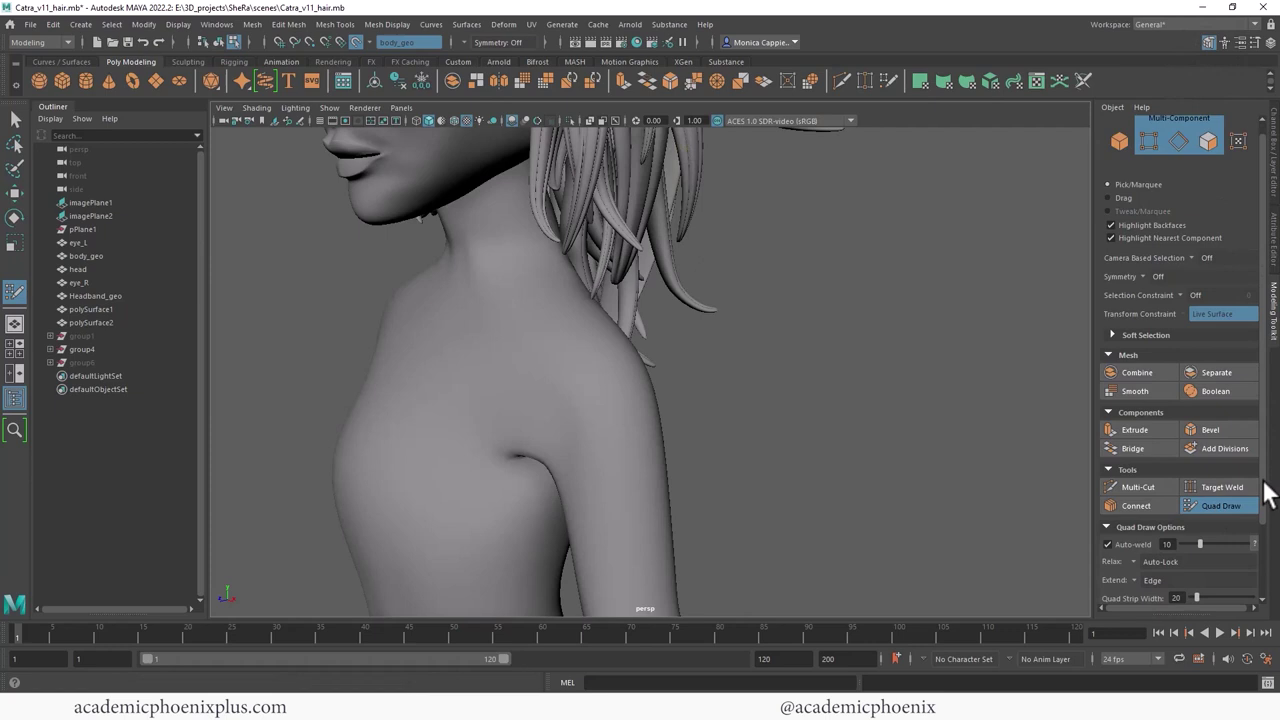
pyautogui.moveTo(1263, 483); pyautogui.dragTo(1265, 556)
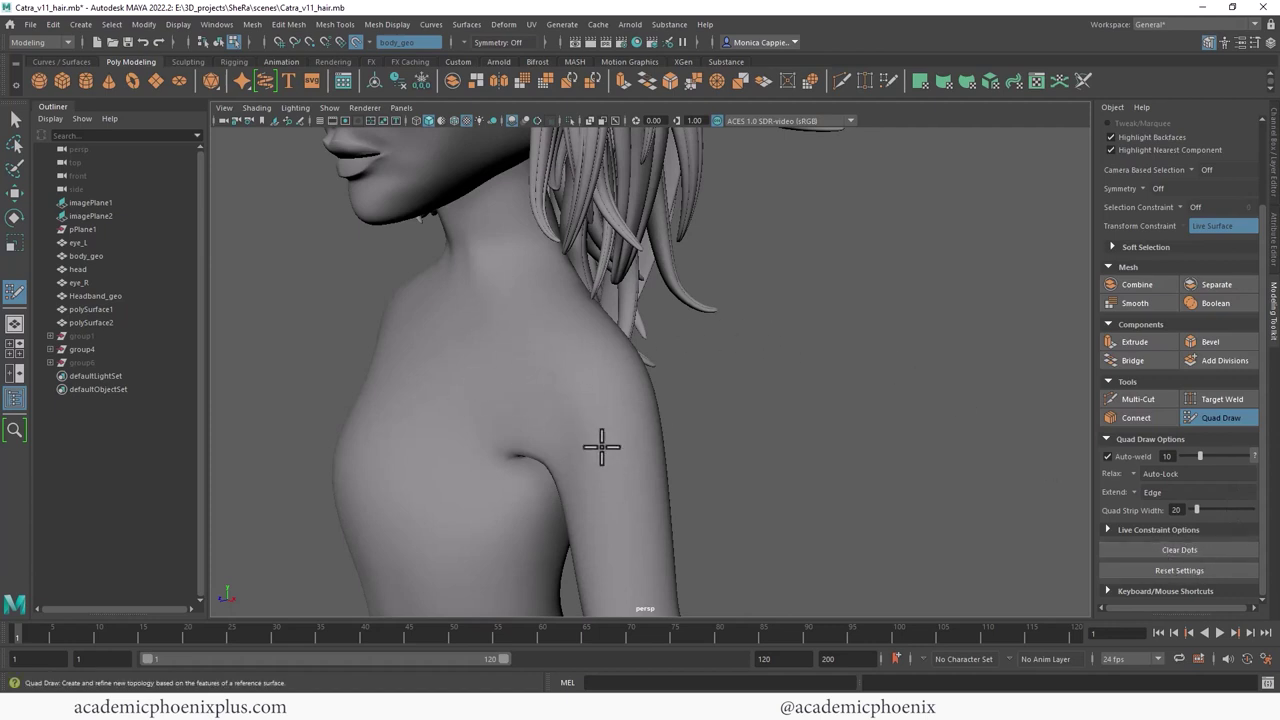
pyautogui.click(455, 120)
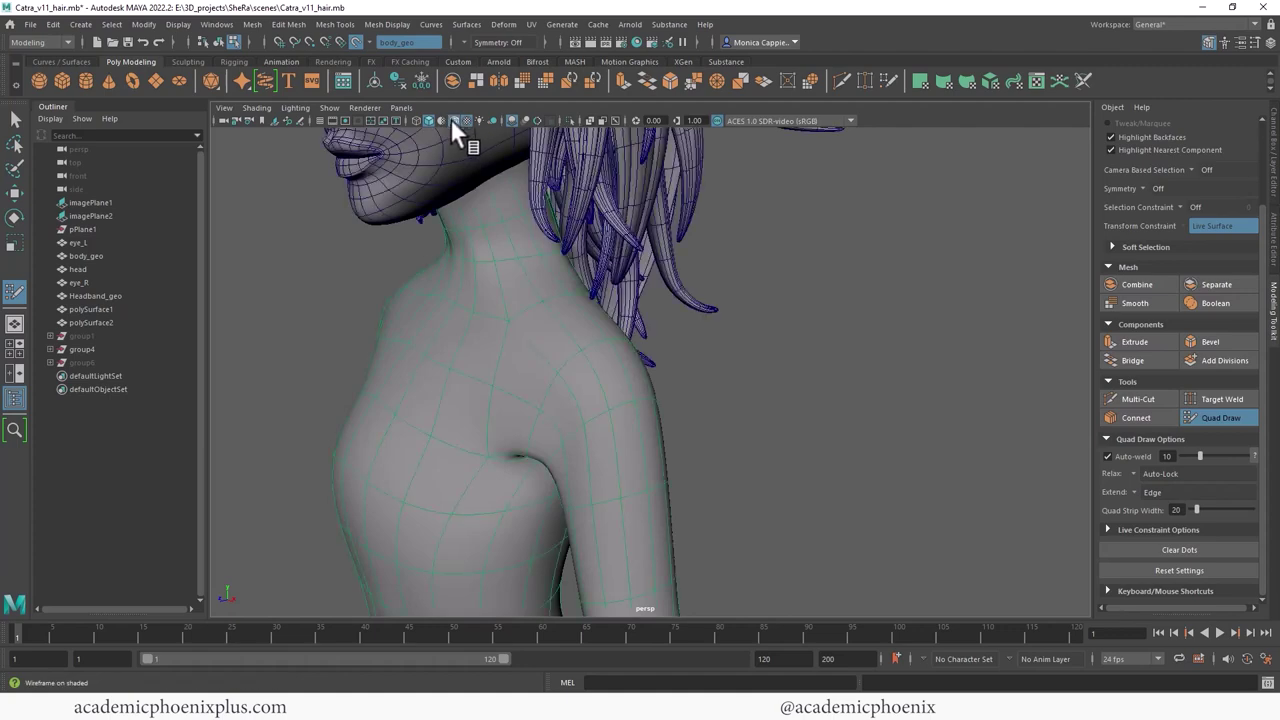
# Step: Place two rows of Quad Draw dots on the body's wire intersections from the upper chest to the shoulder
pyautogui.keyDown('alt'); pyautogui.moveTo(394, 277); pyautogui.dragTo(497, 332); pyautogui.keyUp('alt')
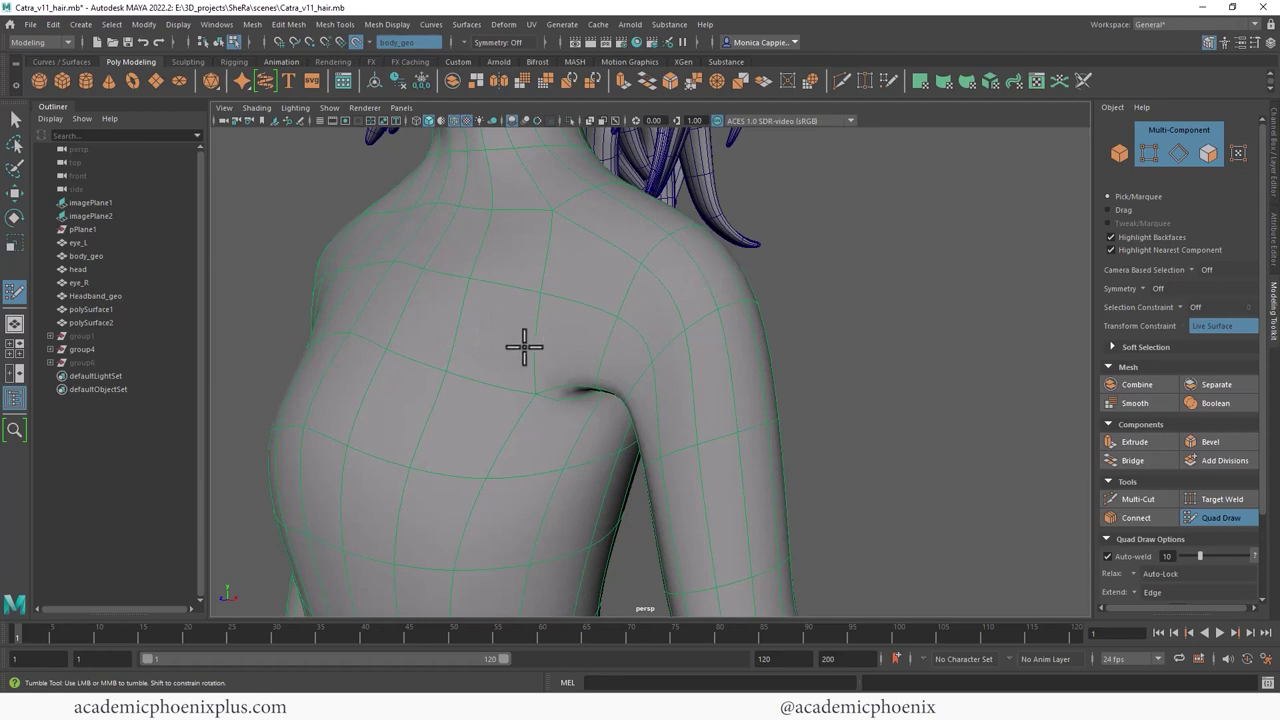
pyautogui.keyDown('alt'); pyautogui.moveTo(535, 352); pyautogui.dragTo(923, 346); pyautogui.keyUp('alt')
pyautogui.keyDown('alt'); pyautogui.moveTo(674, 409); pyautogui.dragTo(654, 366); pyautogui.keyUp('alt')
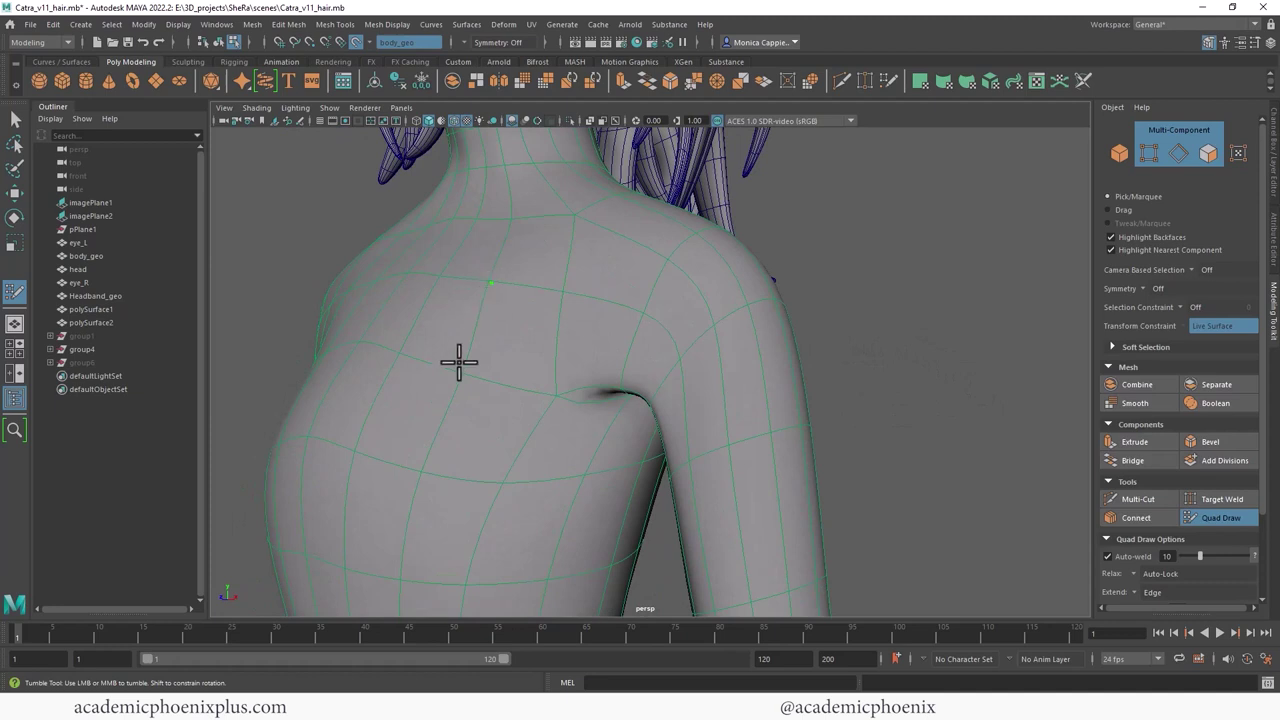
pyautogui.click(467, 373)
pyautogui.click(554, 396)
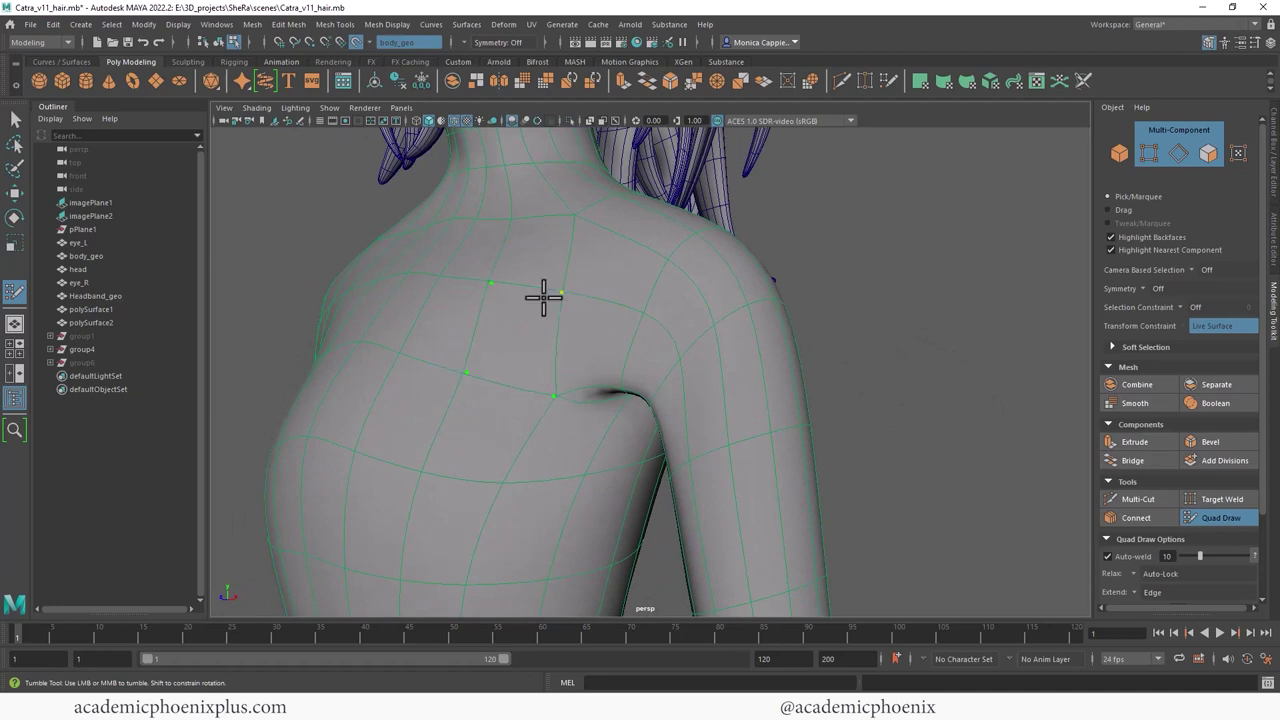
pyautogui.keyDown('alt'); pyautogui.moveTo(523, 343); pyautogui.dragTo(606, 350); pyautogui.keyUp('alt')
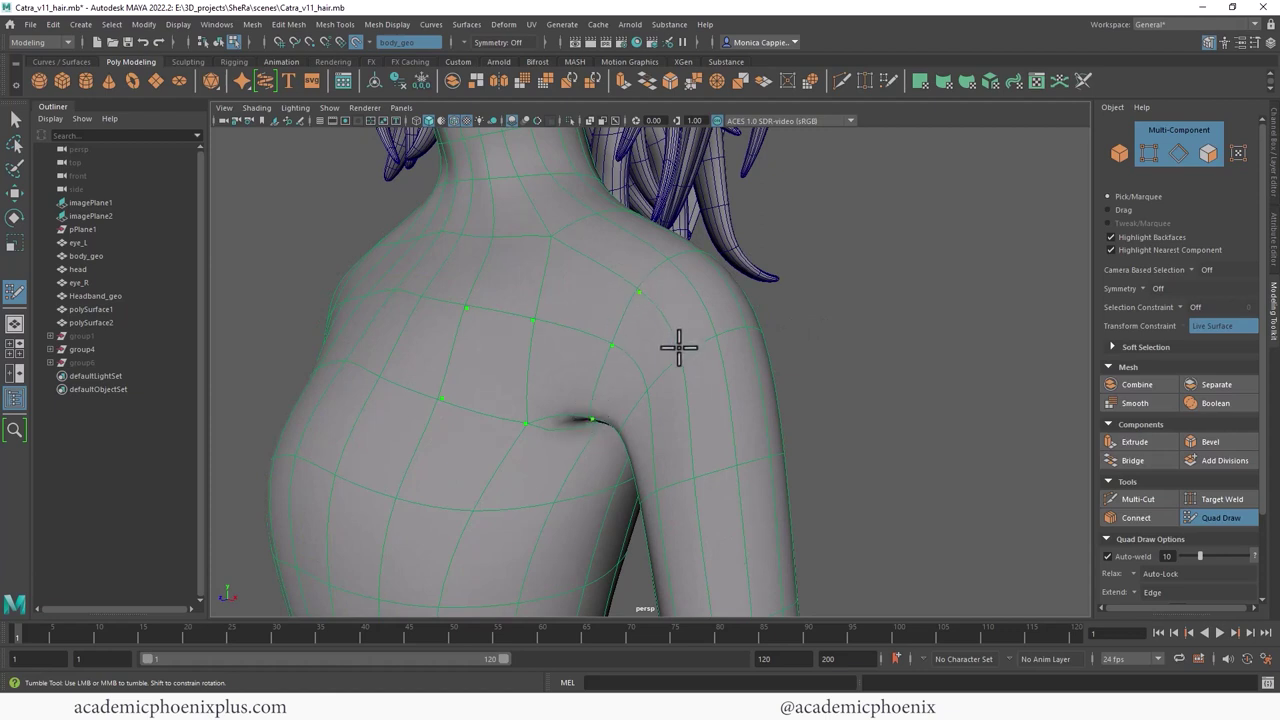
pyautogui.click(610, 341)
pyautogui.click(716, 333)
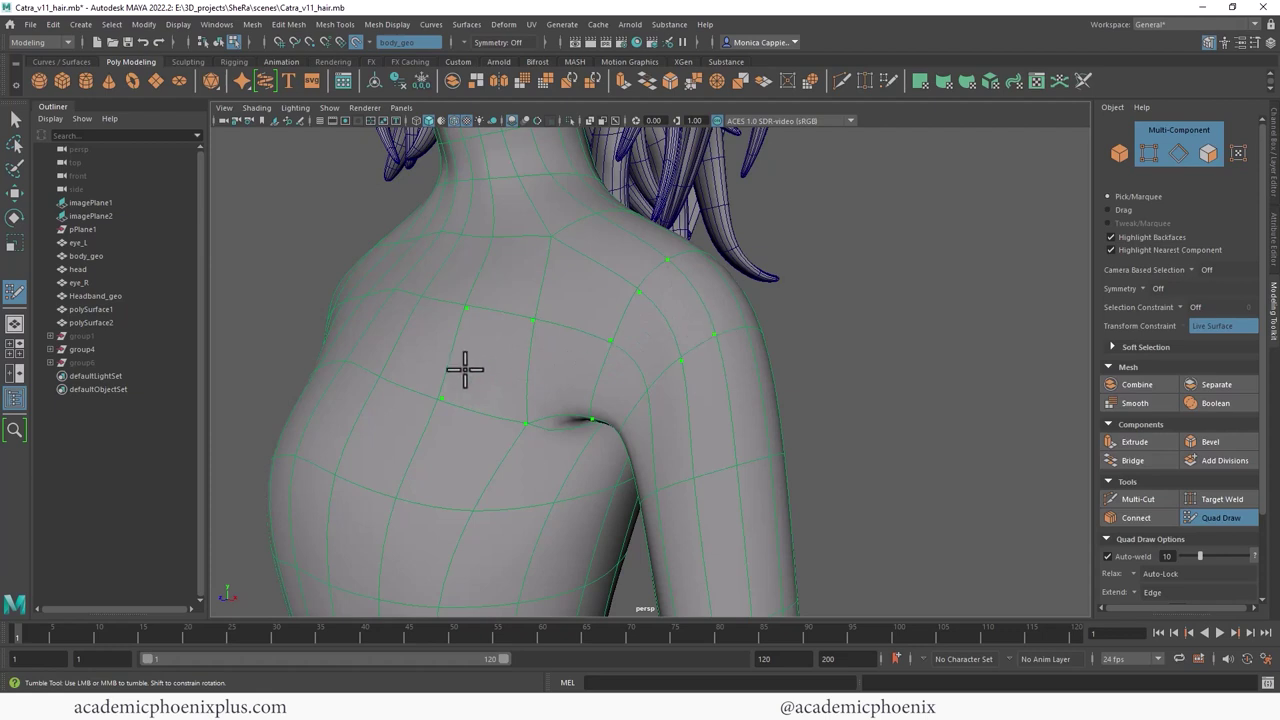
# Step: Fill the dots with a strip of four connected quads from the upper chest to the front of the shoulder
pyautogui.keyDown('shift'); pyautogui.click(472, 366); pyautogui.keyUp('shift')
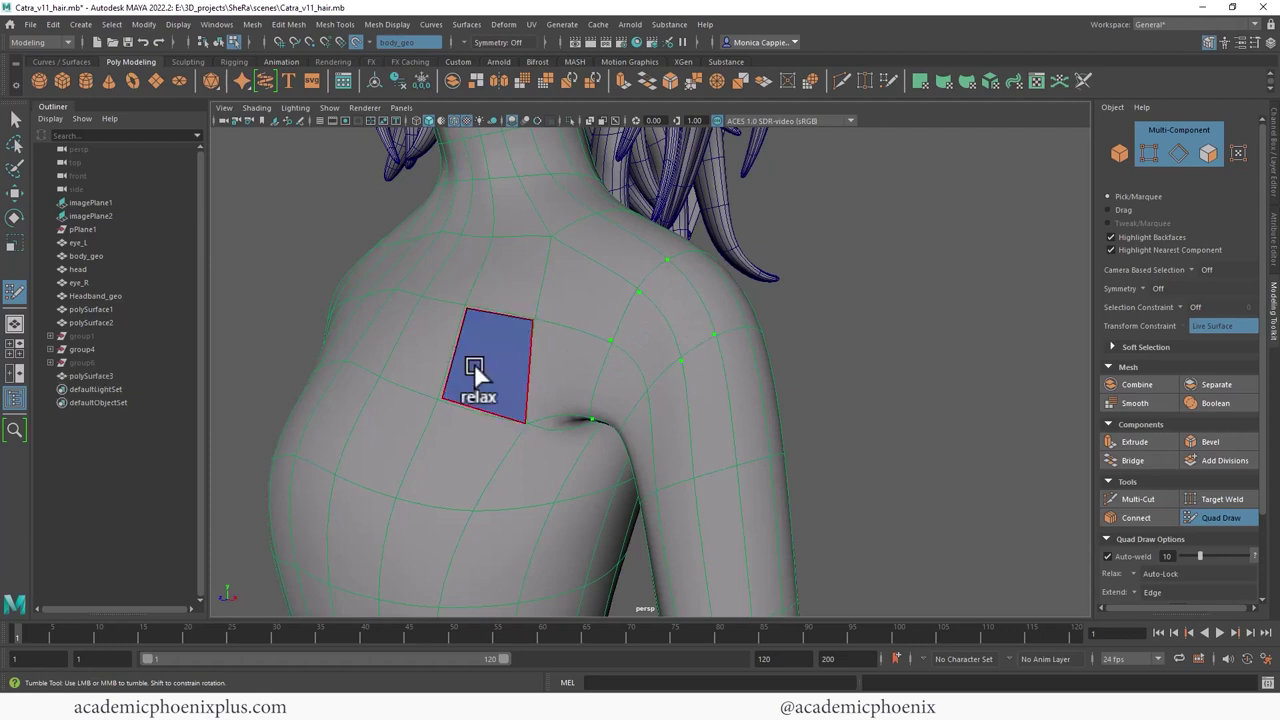
pyautogui.keyDown('shift'); pyautogui.click(549, 368); pyautogui.keyUp('shift')
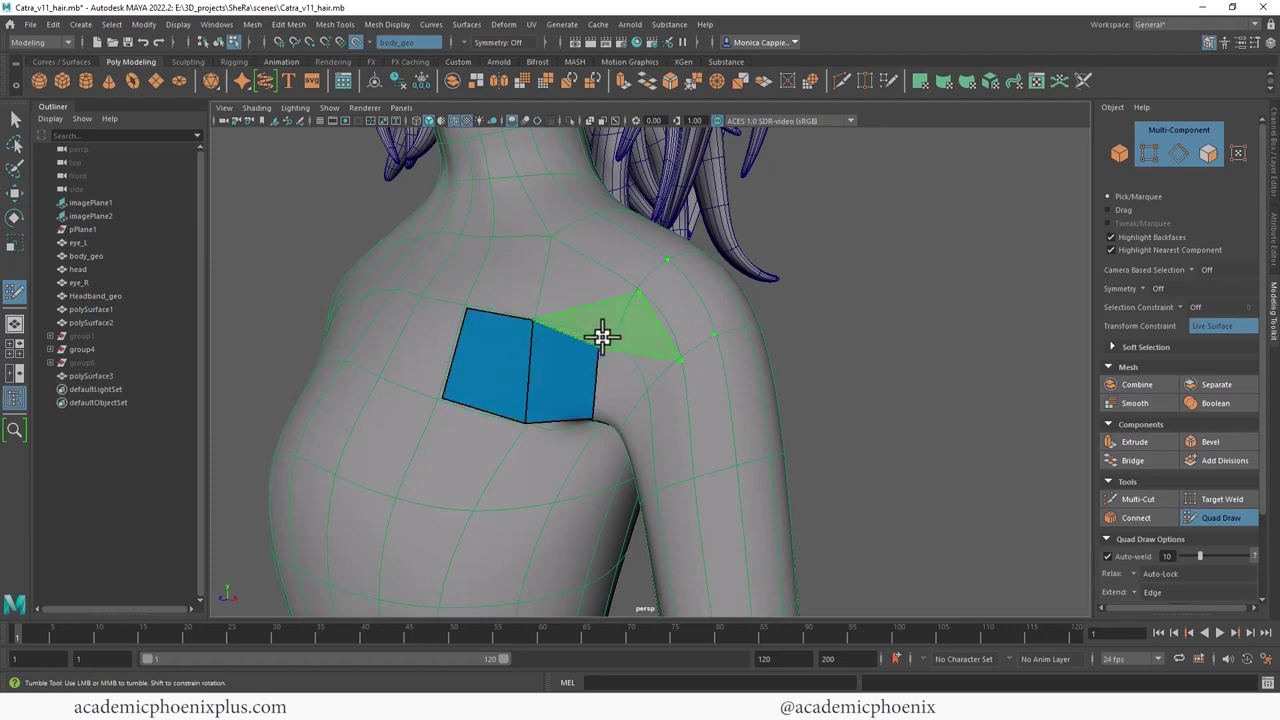
pyautogui.keyDown('shift'); pyautogui.click(630, 368); pyautogui.keyUp('shift')
pyautogui.keyDown('shift'); pyautogui.click(668, 300); pyautogui.keyUp('shift')
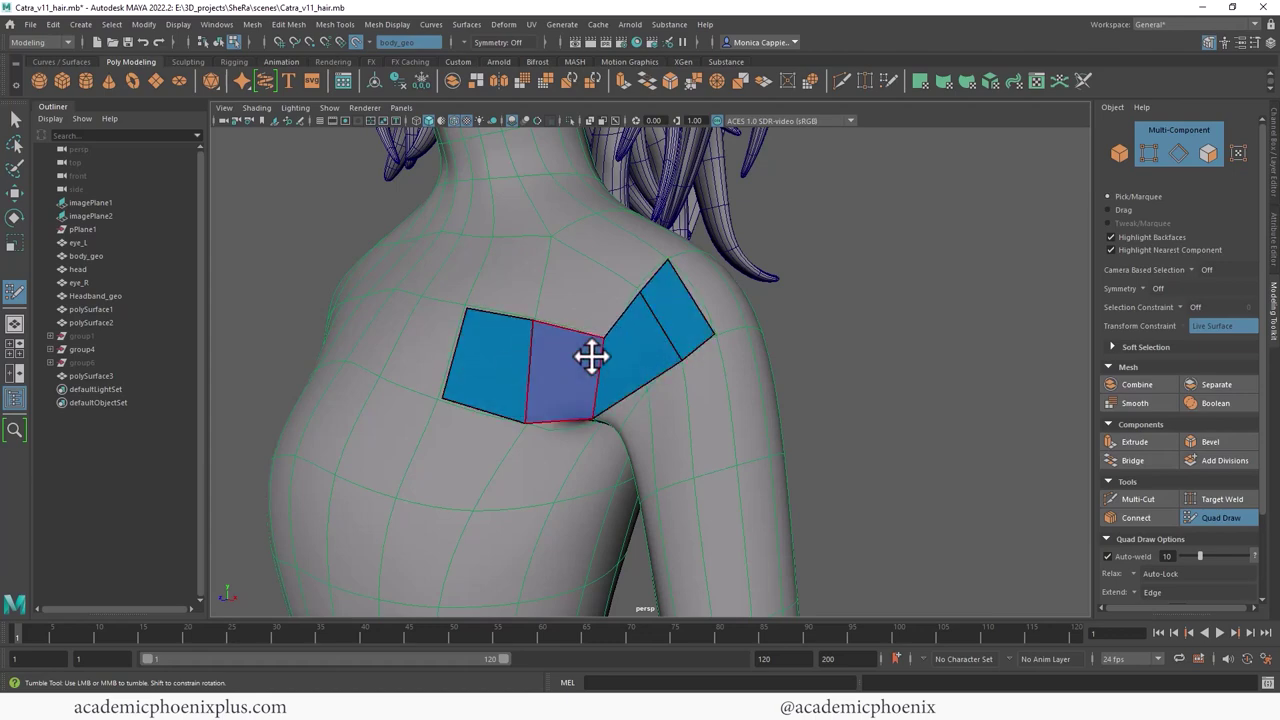
# Step: Place Quad Draw dots around the outer shoulder and fill three more quads to extend the strip toward the back
pyautogui.keyDown('alt'); pyautogui.moveTo(720, 294); pyautogui.dragTo(515, 332); pyautogui.keyUp('alt')
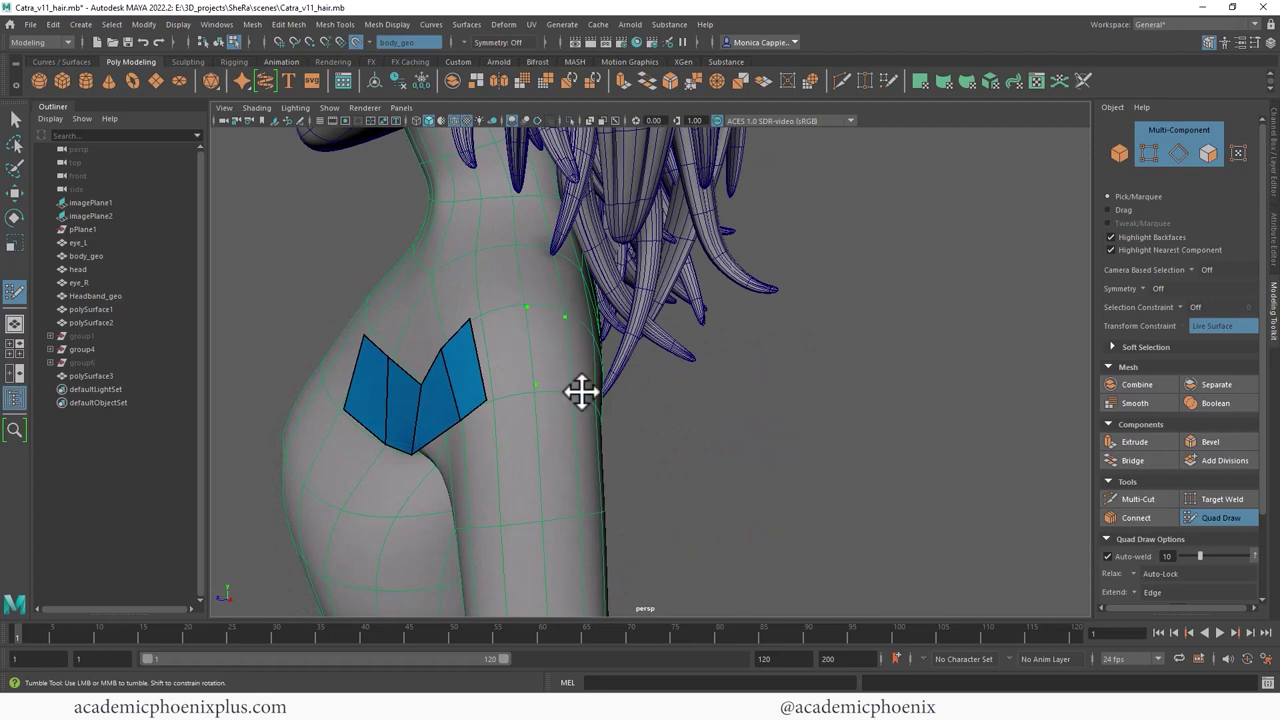
pyautogui.keyDown('alt'); pyautogui.moveTo(581, 391); pyautogui.dragTo(548, 352); pyautogui.keyUp('alt')
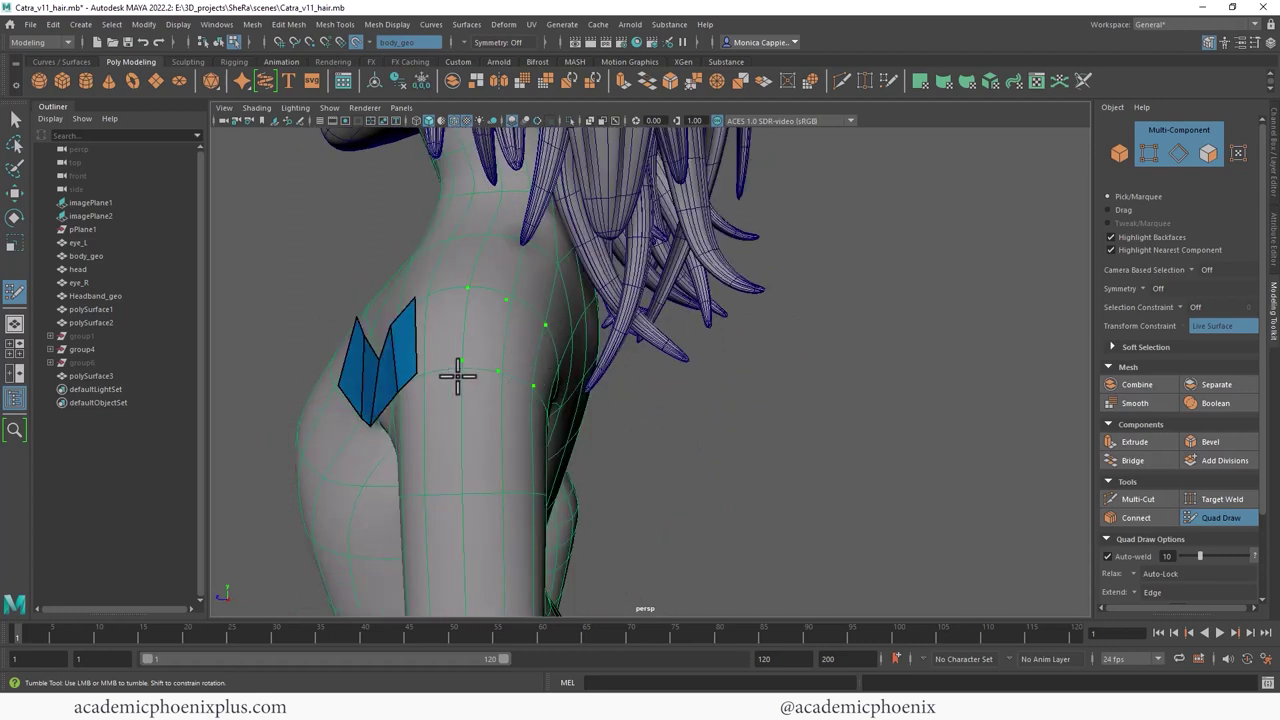
pyautogui.keyDown('shift'); pyautogui.click(443, 330); pyautogui.keyUp('shift')
pyautogui.keyDown('shift'); pyautogui.click(486, 331); pyautogui.keyUp('shift')
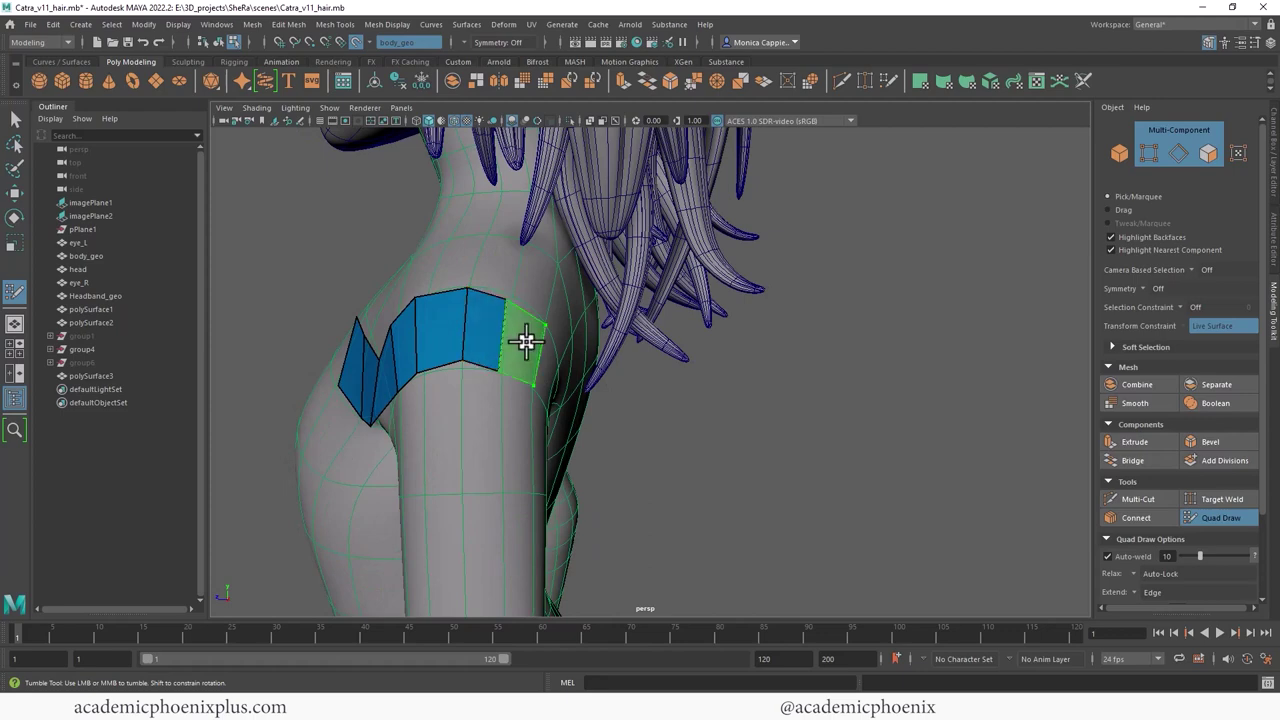
pyautogui.keyDown('shift'); pyautogui.click(526, 342); pyautogui.keyUp('shift')
# Step: Place a row of five dots above the strip, from the top of the shoulder down to the upper chest
pyautogui.keyDown('alt'); pyautogui.moveTo(731, 366); pyautogui.dragTo(789, 366); pyautogui.keyUp('alt')
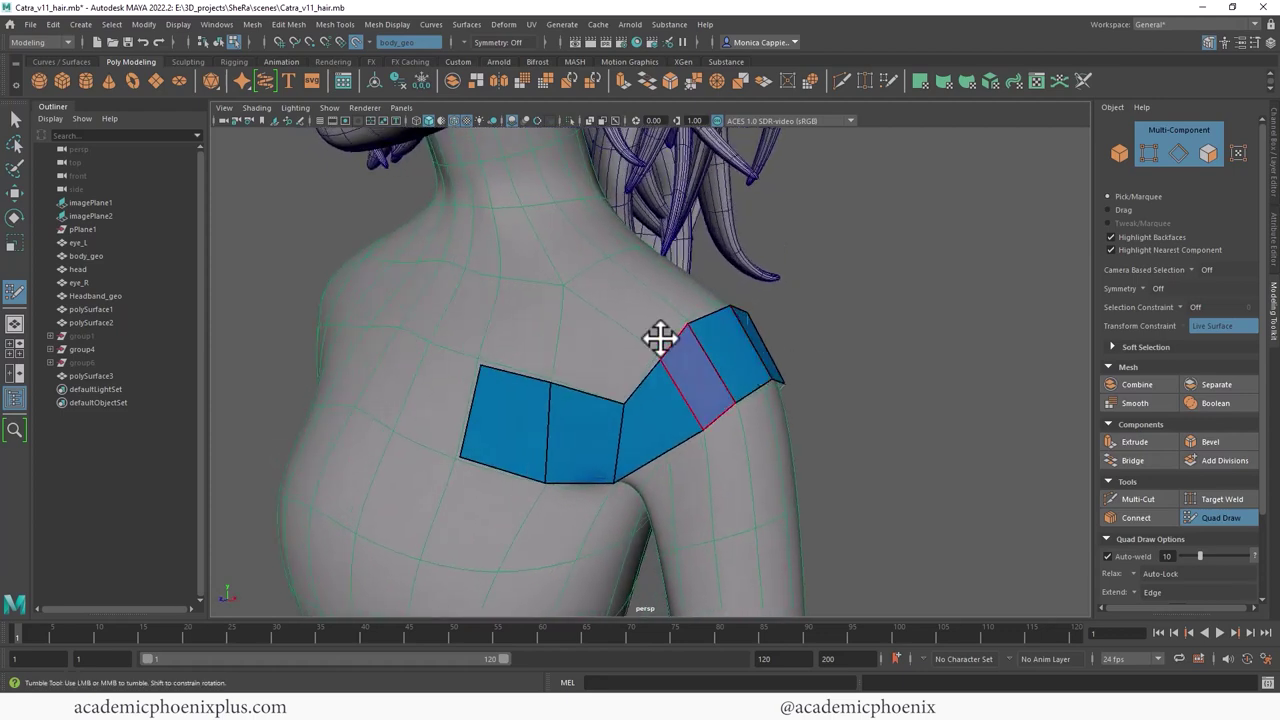
pyautogui.keyDown('alt'); pyautogui.moveTo(860, 323); pyautogui.dragTo(587, 302); pyautogui.keyUp('alt')
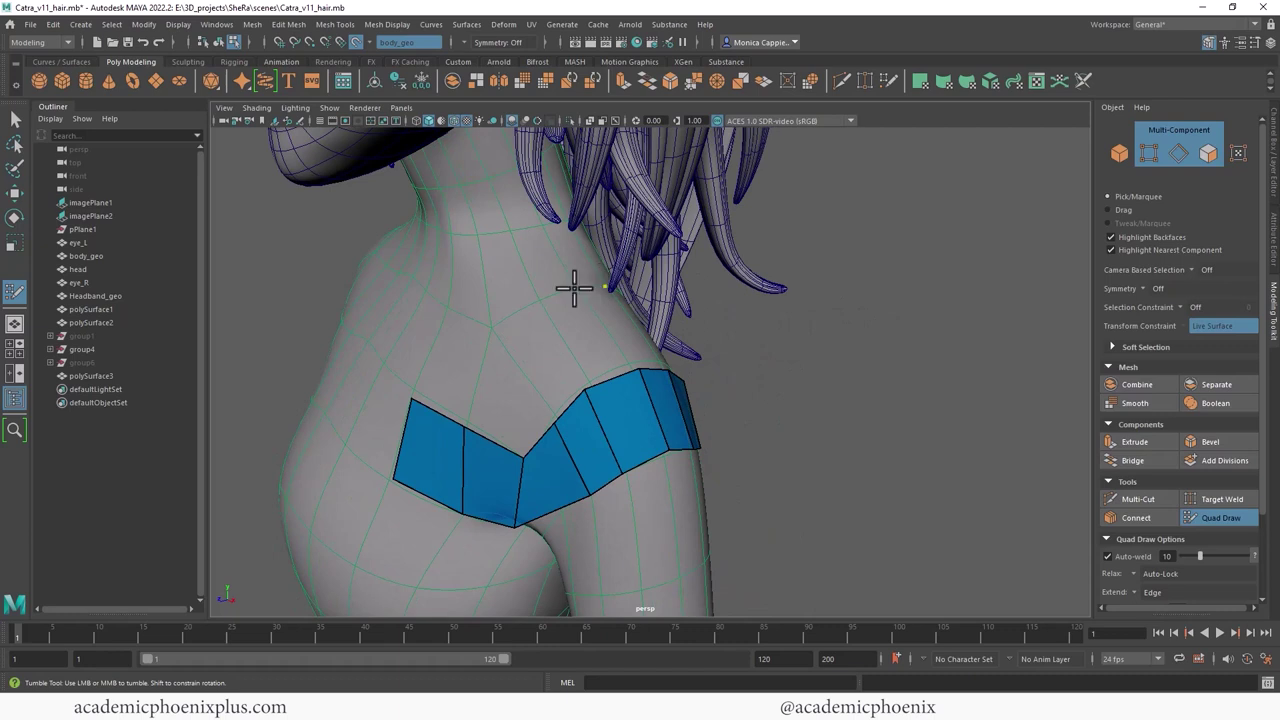
pyautogui.click(574, 288)
pyautogui.click(540, 299)
pyautogui.keyDown('alt'); pyautogui.moveTo(767, 335); pyautogui.dragTo(782, 332); pyautogui.keyUp('alt')
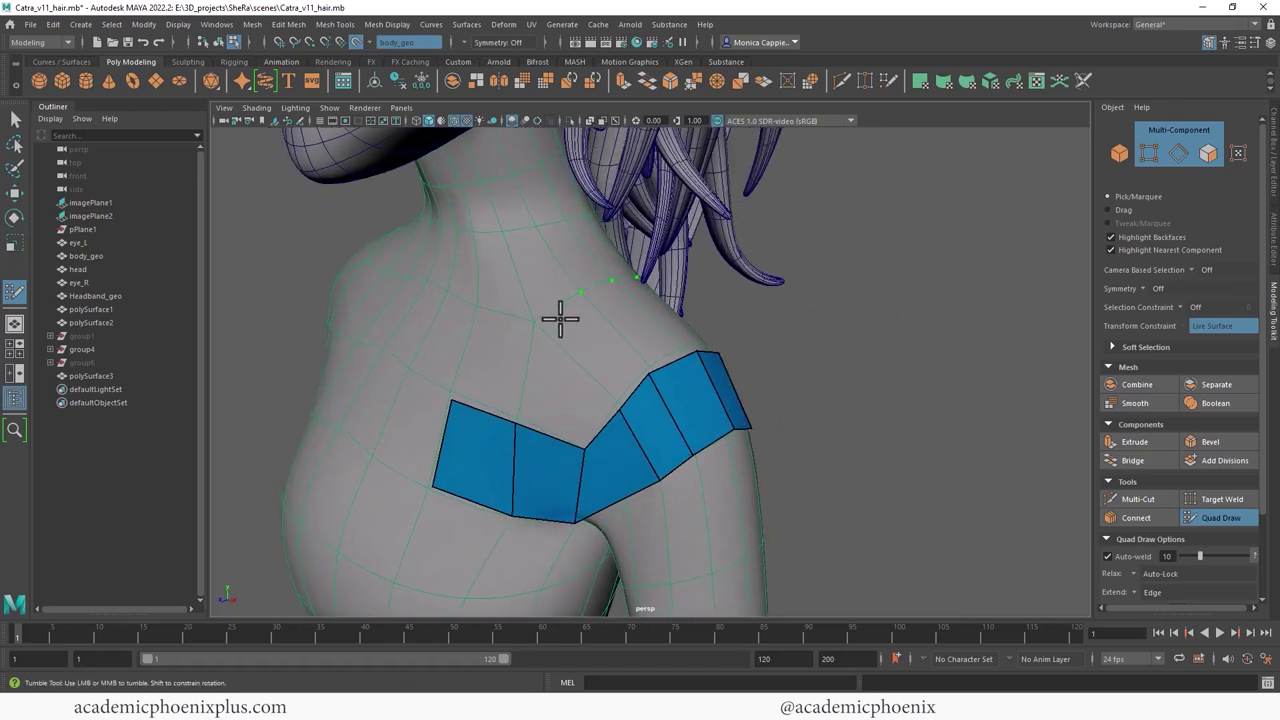
pyautogui.click(479, 311)
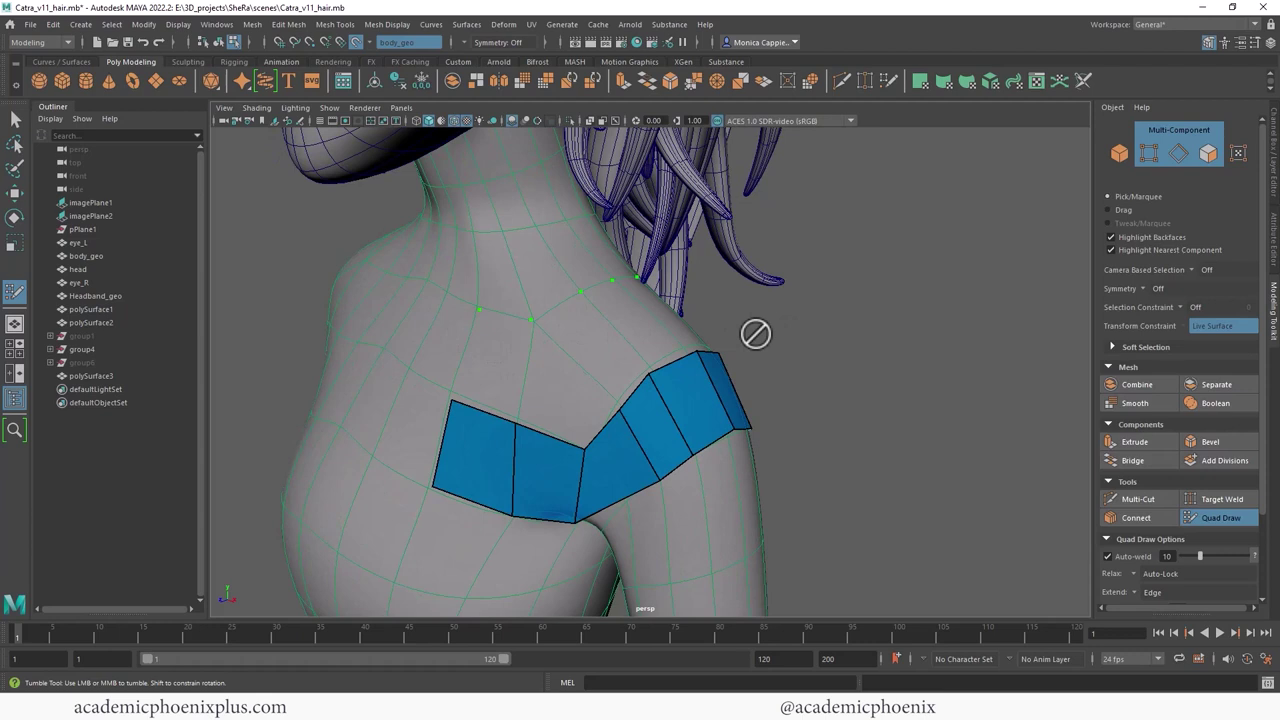
# Step: Fill a second row of quads between the new dots and the existing strip, from the upper chest over the shoulder
pyautogui.keyDown('alt'); pyautogui.moveTo(754, 334); pyautogui.dragTo(531, 363); pyautogui.keyUp('alt')
pyautogui.keyDown('shift'); pyautogui.click(512, 365); pyautogui.keyUp('shift')
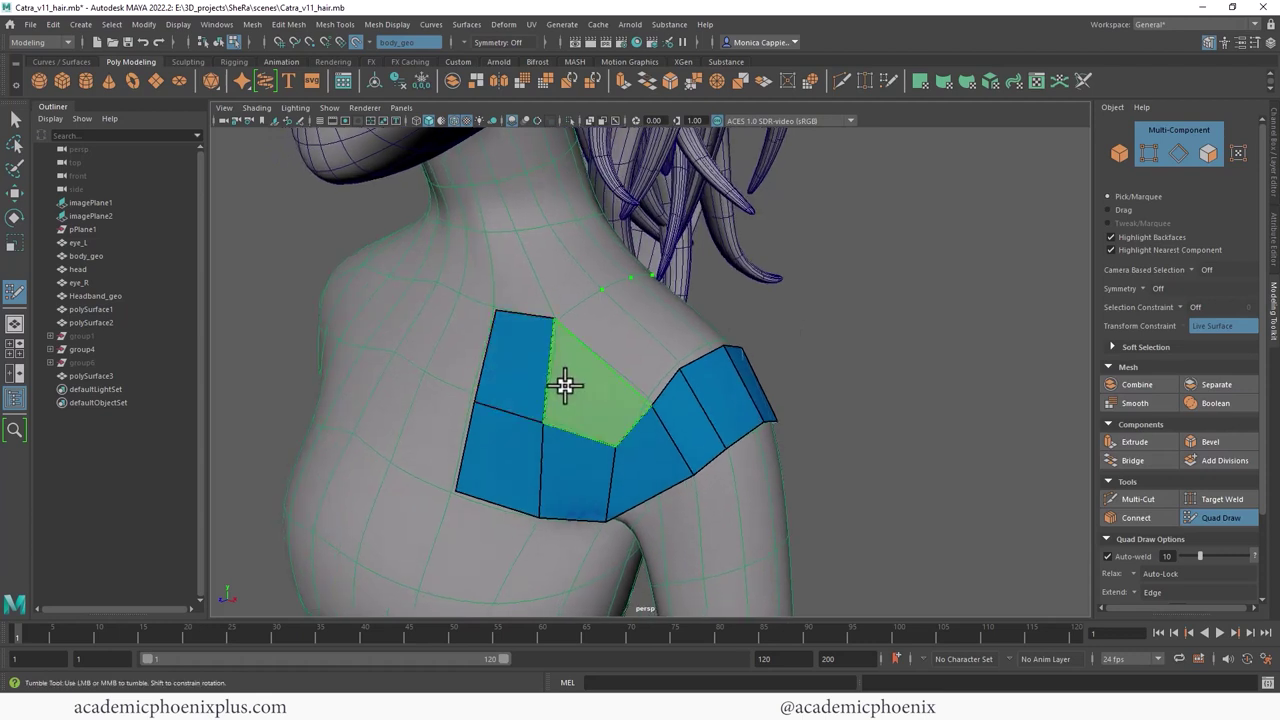
pyautogui.keyDown('shift'); pyautogui.click(565, 386); pyautogui.keyUp('shift')
pyautogui.keyDown('shift'); pyautogui.click(618, 341); pyautogui.keyUp('shift')
pyautogui.hotkey('ctrl', 'z')
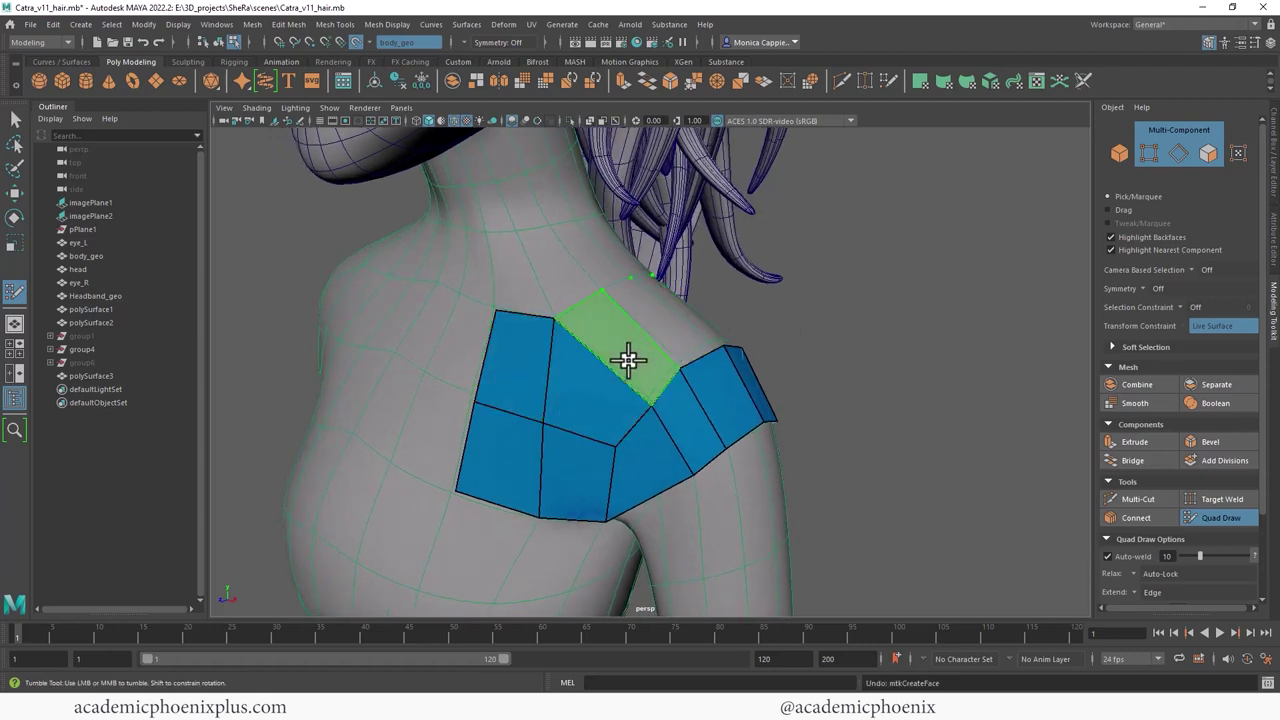
pyautogui.keyDown('shift'); pyautogui.click(630, 358); pyautogui.keyUp('shift')
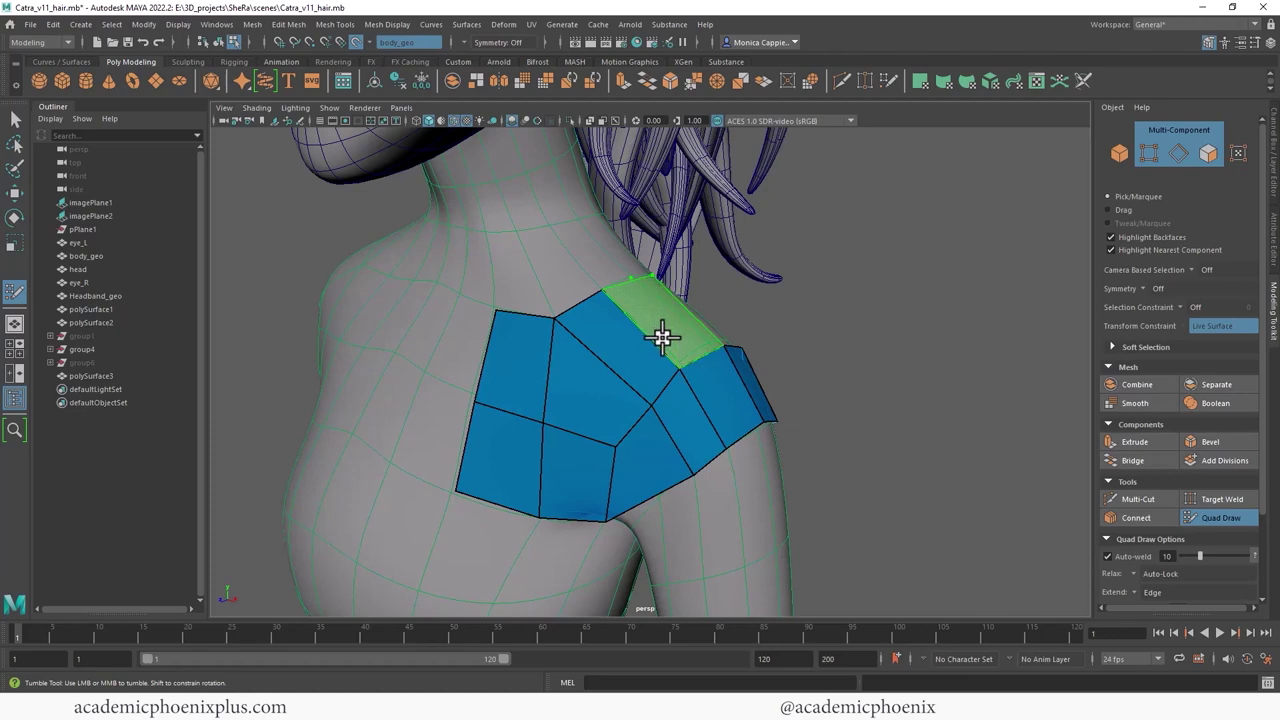
pyautogui.moveTo(663, 334)
pyautogui.keyDown('alt'); pyautogui.mouseDown()
pyautogui.moveTo(814, 323)
pyautogui.moveTo(480, 368)
pyautogui.mouseUp(); pyautogui.keyUp('alt')
pyautogui.keyDown('shift'); pyautogui.click(515, 358); pyautogui.keyUp('shift')
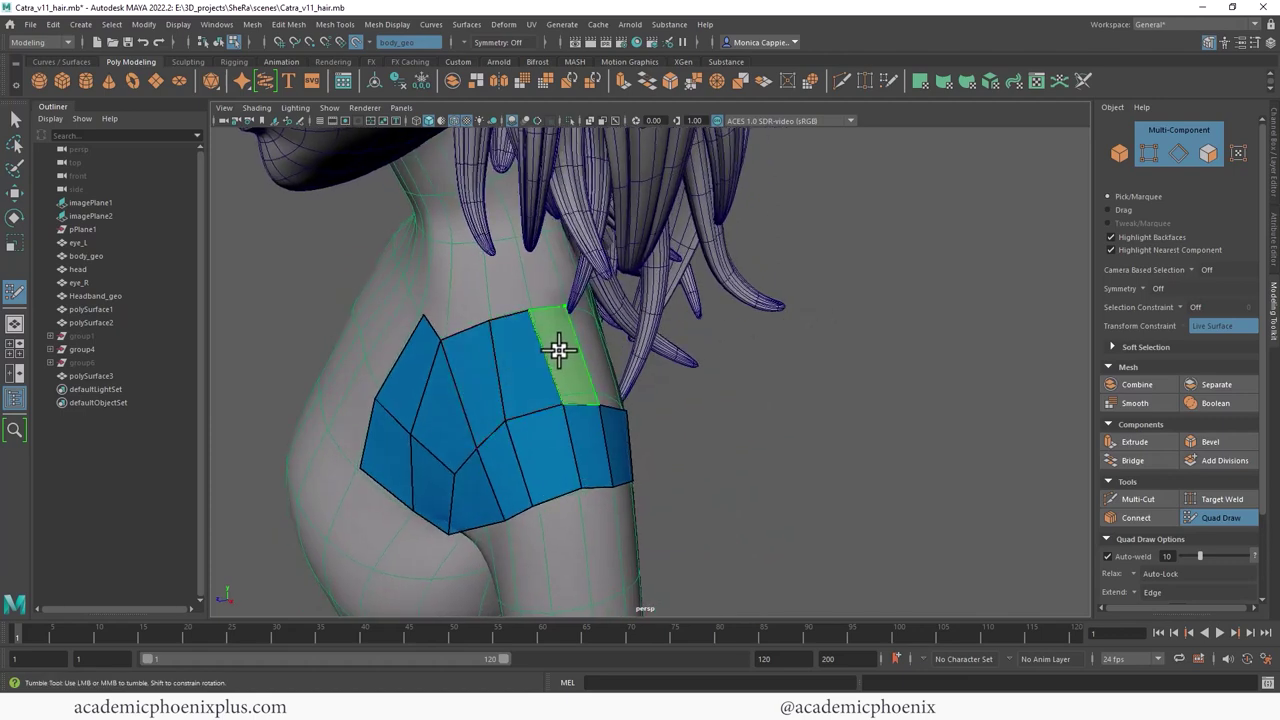
pyautogui.keyDown('shift'); pyautogui.click(561, 353); pyautogui.keyUp('shift')
# Step: Relax the quads over the chest and front of the shoulder to even out their spacing
pyautogui.keyDown('alt'); pyautogui.moveTo(567, 364); pyautogui.dragTo(726, 394); pyautogui.keyUp('alt')
pyautogui.keyDown('ctrl'); pyautogui.click(558, 444); pyautogui.keyUp('ctrl')
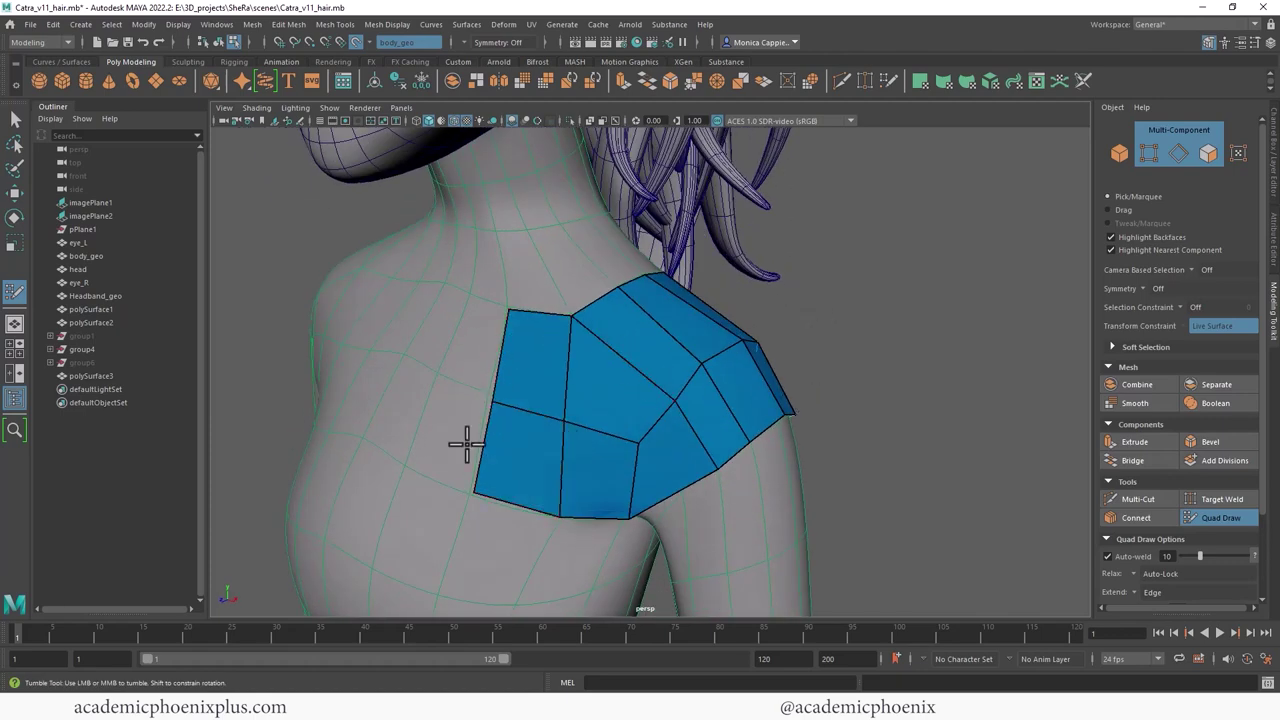
pyautogui.keyDown('ctrl'); pyautogui.click(716, 374); pyautogui.keyUp('ctrl')
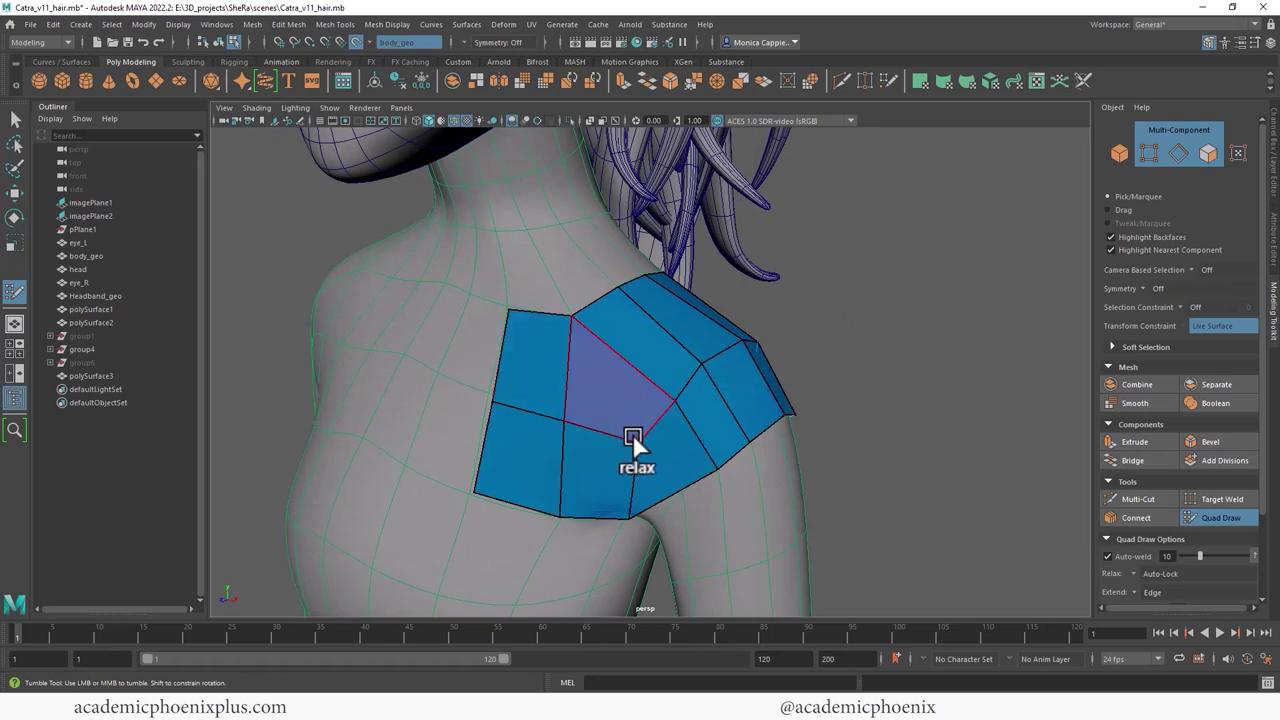
pyautogui.moveTo(634, 443)
pyautogui.keyDown('shift'); pyautogui.mouseDown()
pyautogui.moveTo(643, 391)
pyautogui.moveTo(580, 431)
pyautogui.moveTo(530, 425)
pyautogui.moveTo(593, 425)
pyautogui.mouseUp(); pyautogui.keyUp('shift')
pyautogui.keyDown('shift'); pyautogui.moveTo(683, 358); pyautogui.dragTo(569, 423); pyautogui.keyUp('shift')
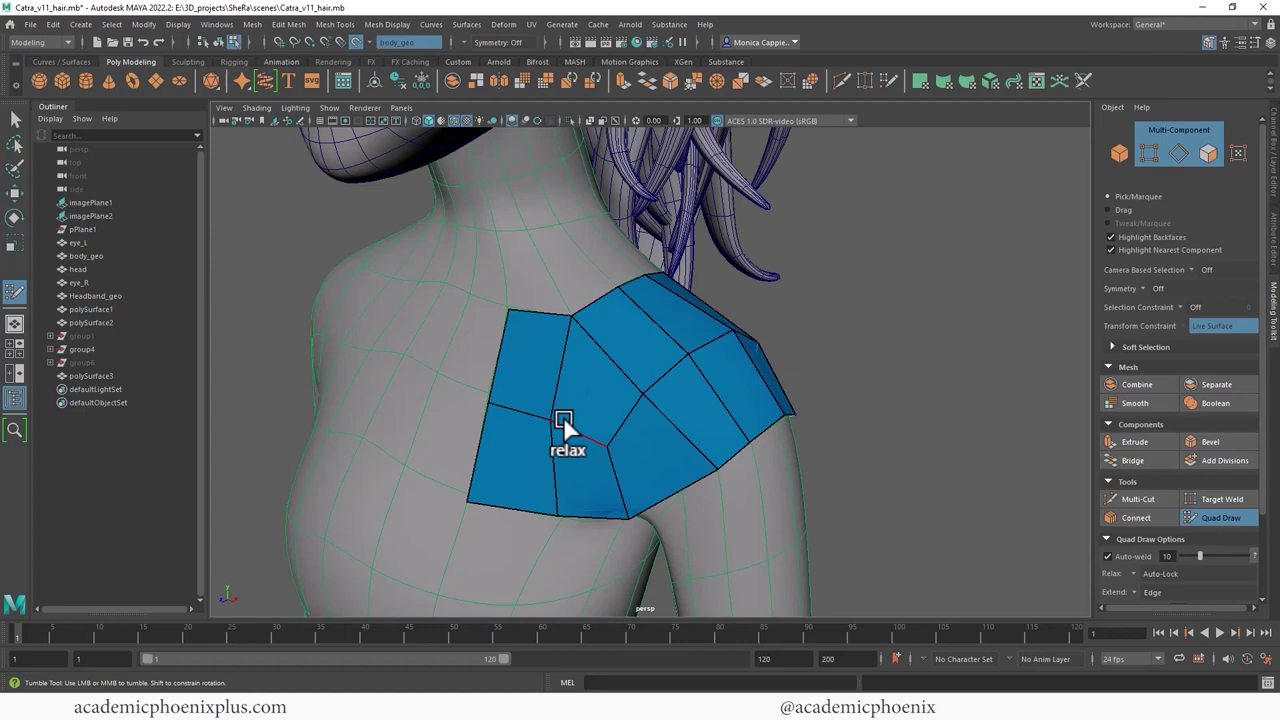
# Step: Exit Quad Draw, return the new shoulder mesh to object mode and release body_geo as the live surface
pyautogui.keyDown('alt'); pyautogui.moveTo(874, 380); pyautogui.dragTo(800, 372); pyautogui.keyUp('alt')
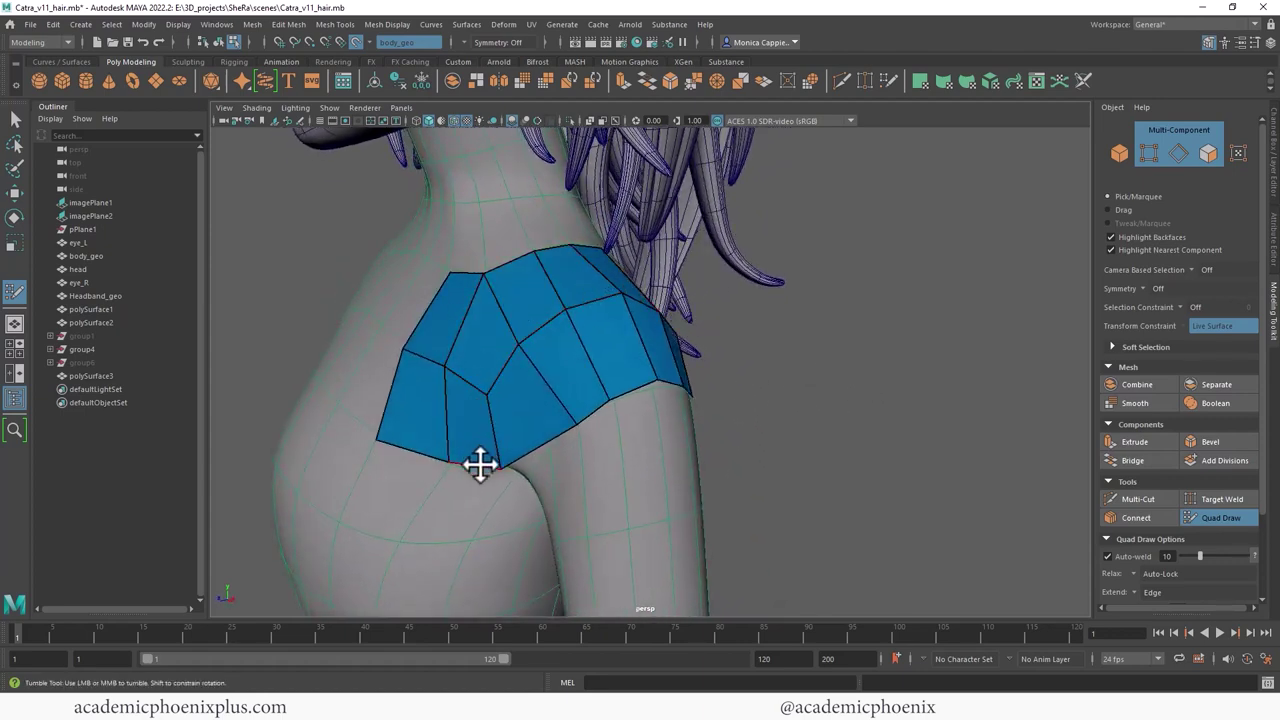
pyautogui.keyDown('alt'); pyautogui.moveTo(667, 296); pyautogui.dragTo(609, 346); pyautogui.keyUp('alt')
pyautogui.keyDown('alt'); pyautogui.moveTo(609, 346); pyautogui.dragTo(552, 396, button='right'); pyautogui.keyUp('alt')
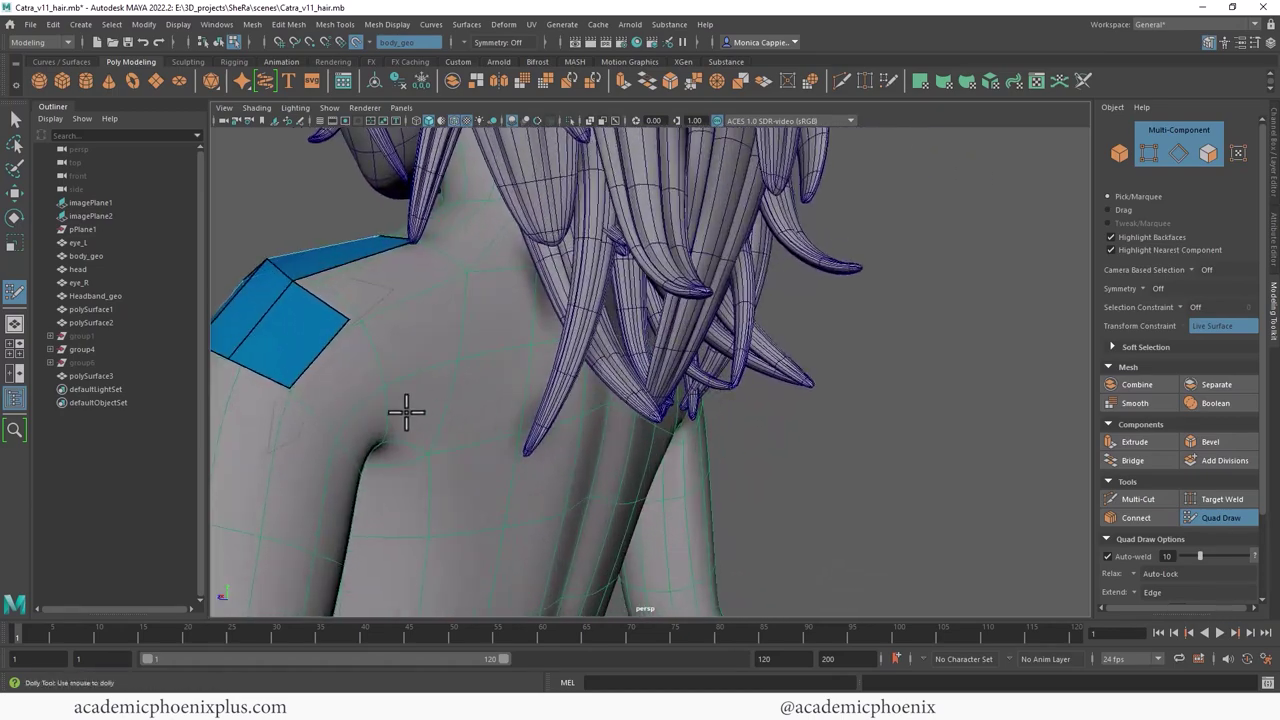
pyautogui.keyDown('alt'); pyautogui.moveTo(532, 373); pyautogui.dragTo(546, 347); pyautogui.keyUp('alt')
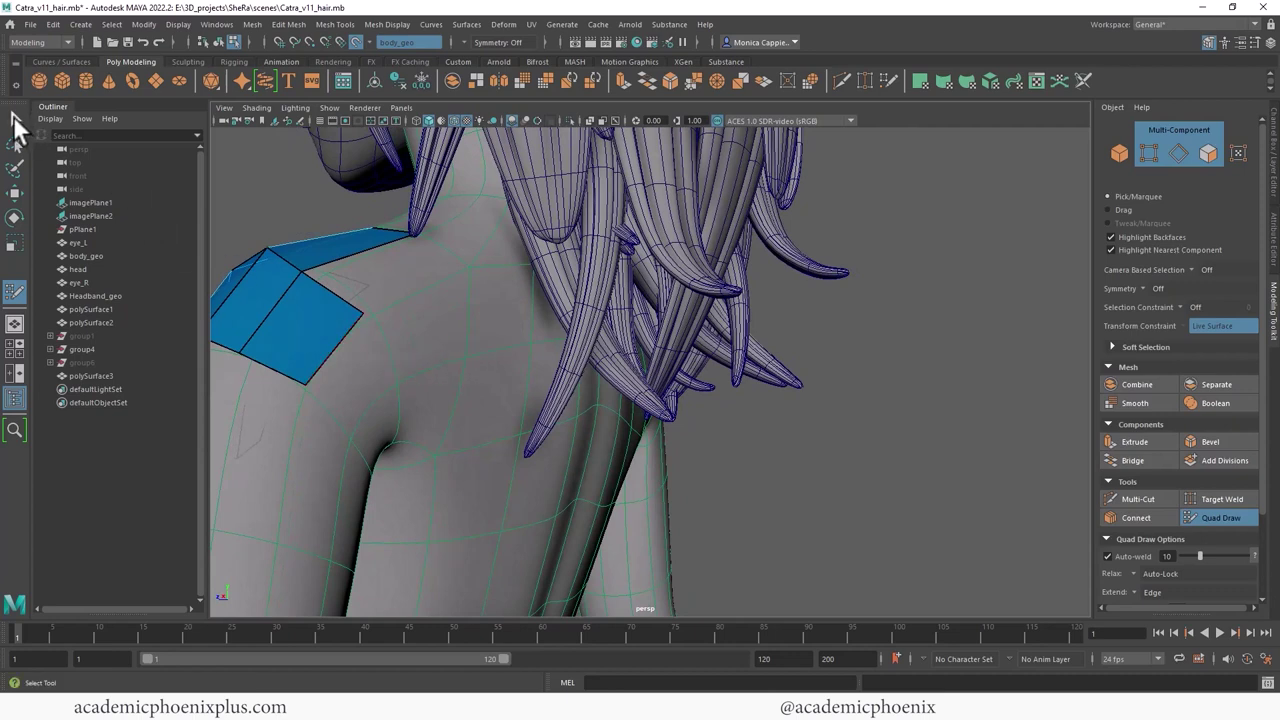
pyautogui.click(15, 119)
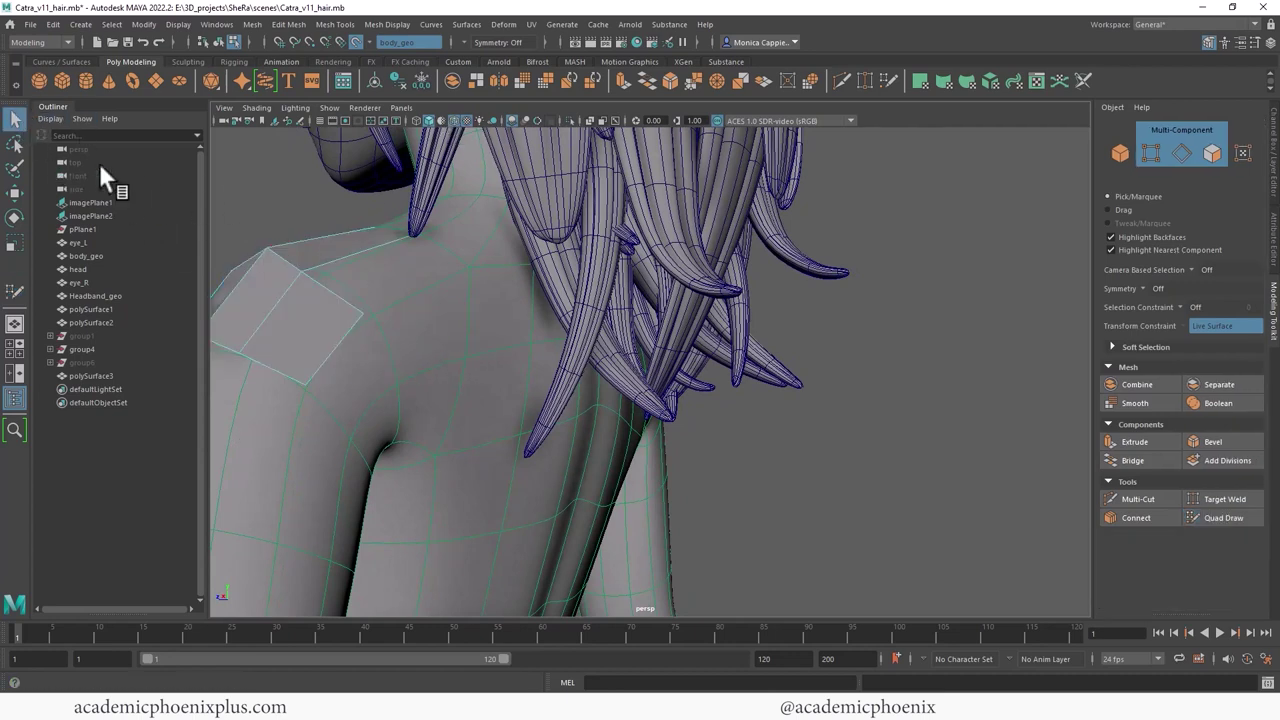
pyautogui.click(283, 271)
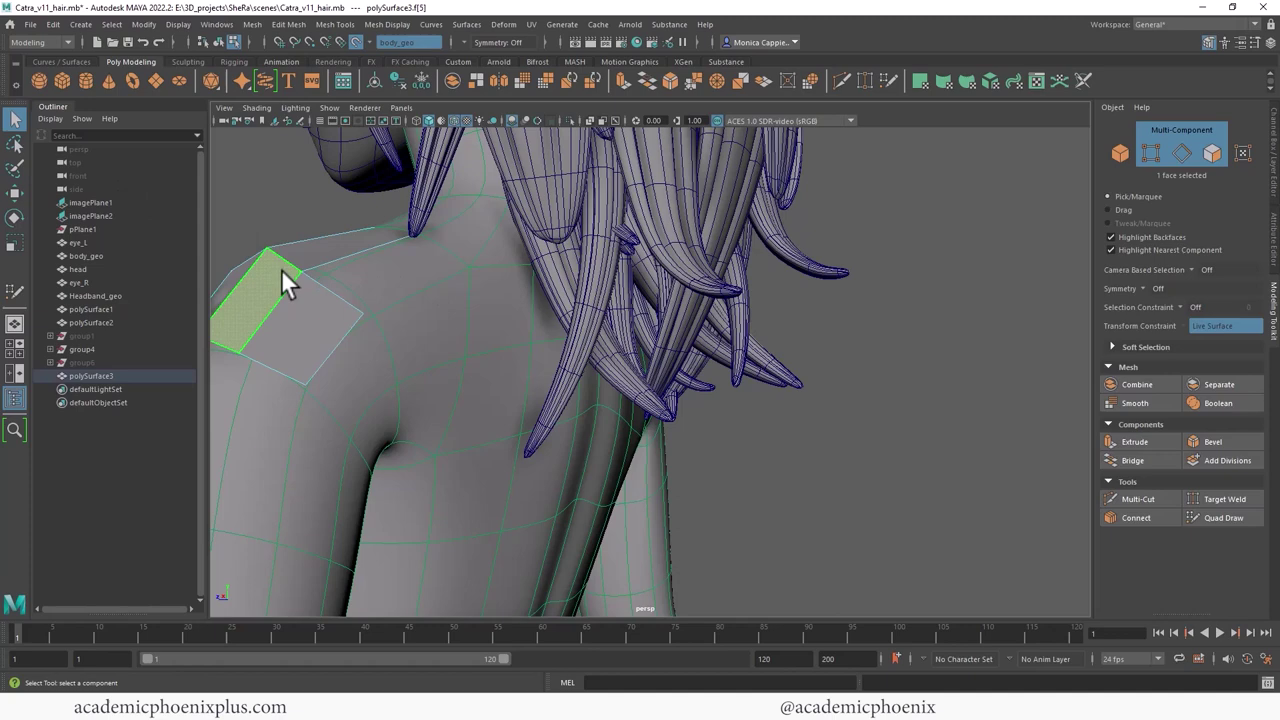
pyautogui.moveTo(281, 269); pyautogui.dragTo(332, 239, button='right')
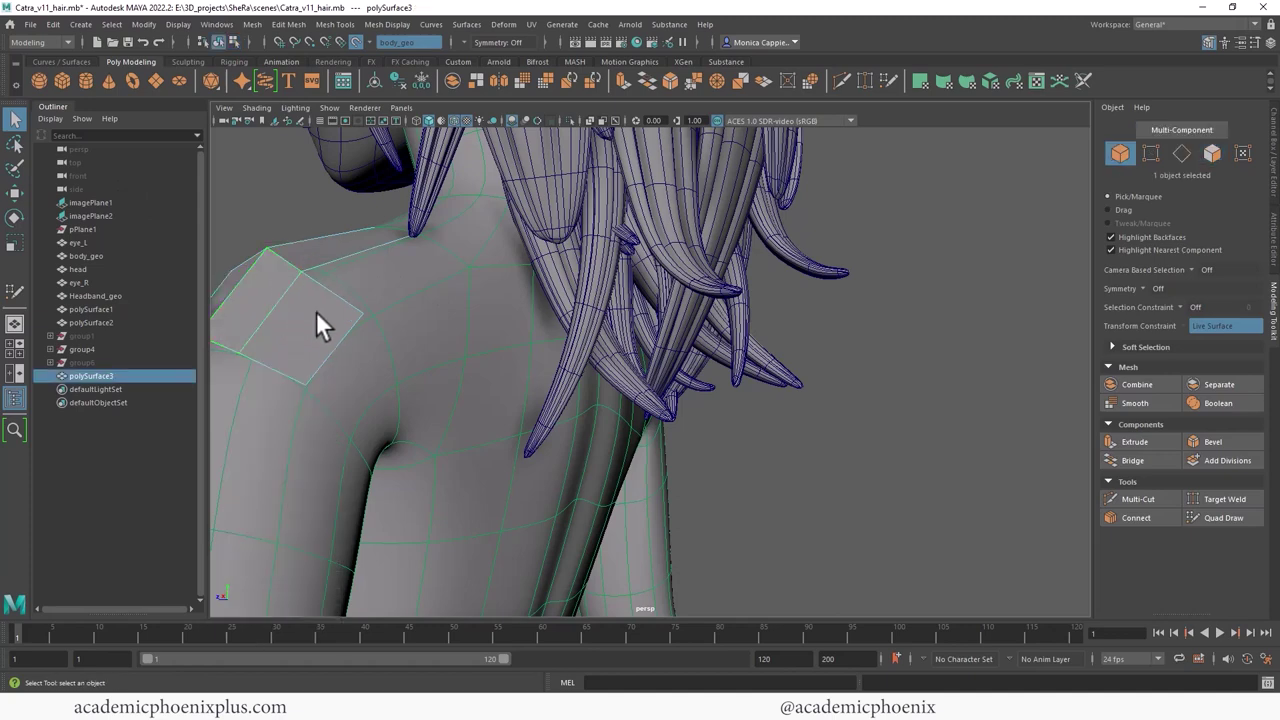
pyautogui.click(358, 42)
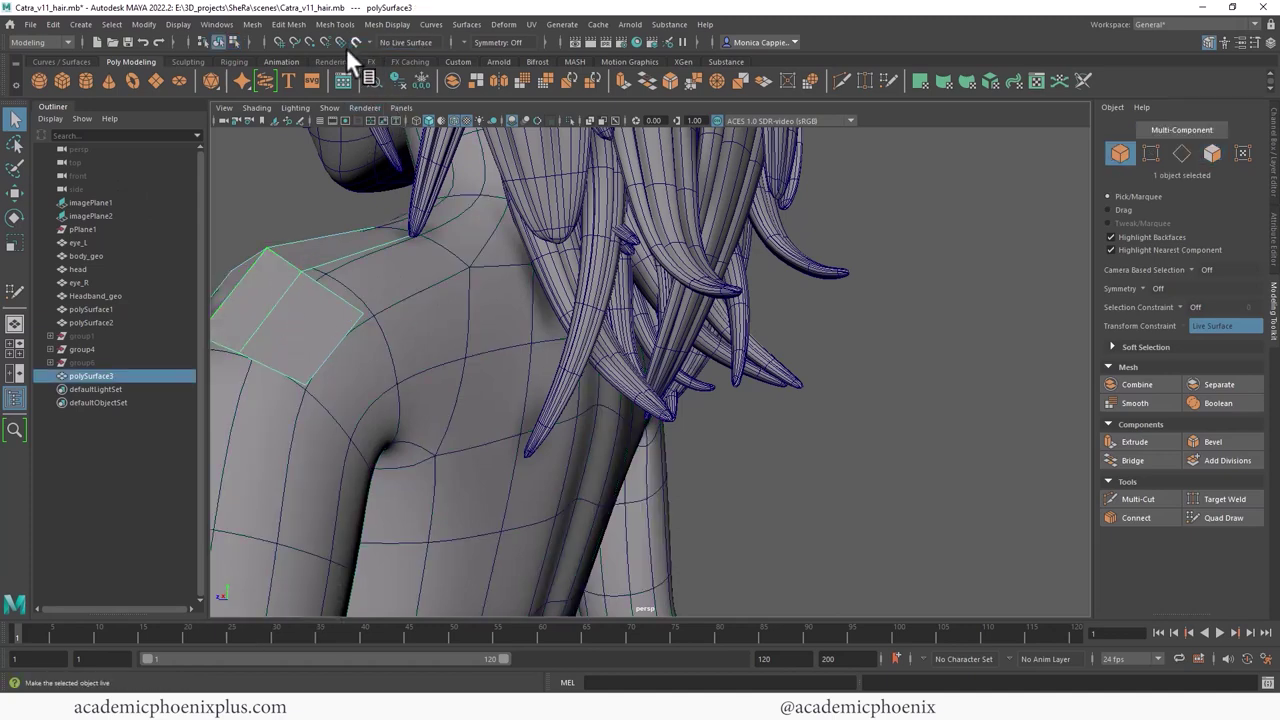
# Step: Isolate body_geo together with the new shoulder mesh polySurface3 so that the hair is hidden from the back view
pyautogui.click(475, 300)
pyautogui.keyDown('shift'); pyautogui.click(305, 338); pyautogui.keyUp('shift')
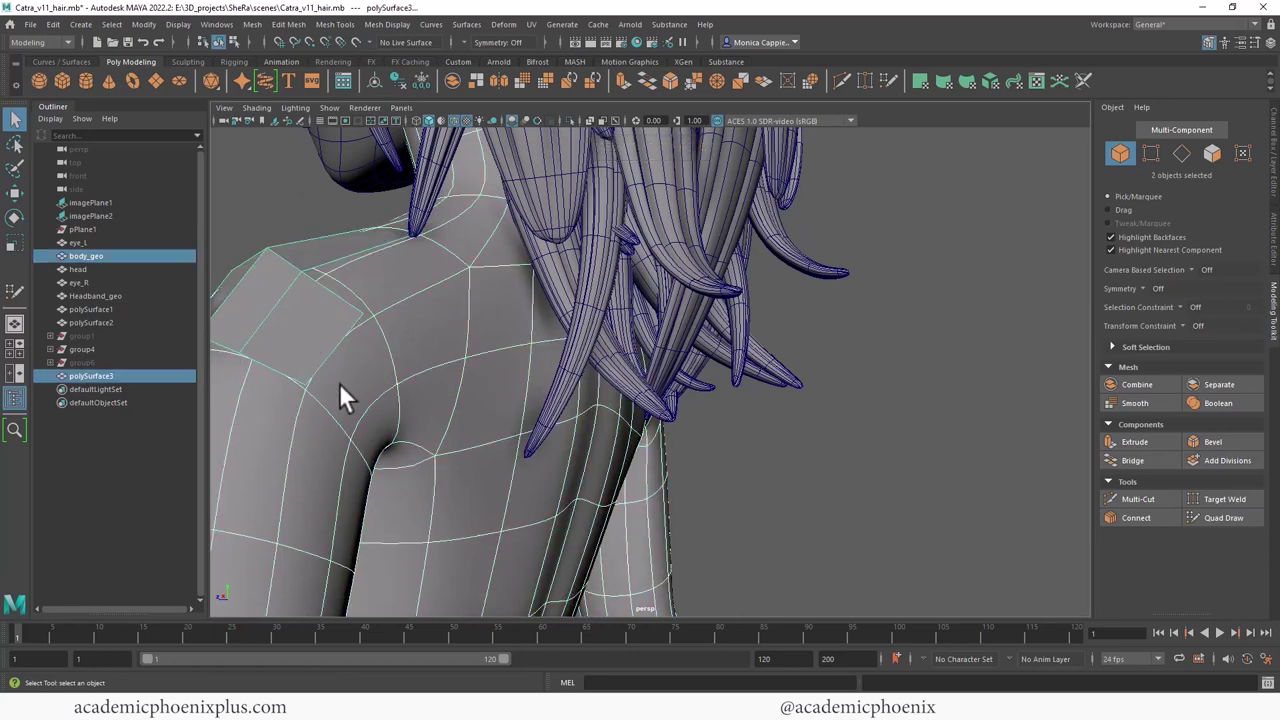
pyautogui.click(569, 120)
pyautogui.keyDown('alt'); pyautogui.moveTo(421, 261); pyautogui.dragTo(737, 277); pyautogui.keyUp('alt')
pyautogui.keyDown('alt'); pyautogui.moveTo(737, 277); pyautogui.dragTo(751, 243, button='right'); pyautogui.keyUp('alt')
pyautogui.keyDown('alt'); pyautogui.moveTo(751, 243); pyautogui.dragTo(635, 264); pyautogui.keyUp('alt')
pyautogui.keyDown('alt'); pyautogui.moveTo(635, 264); pyautogui.dragTo(684, 260, button='right'); pyautogui.keyUp('alt')
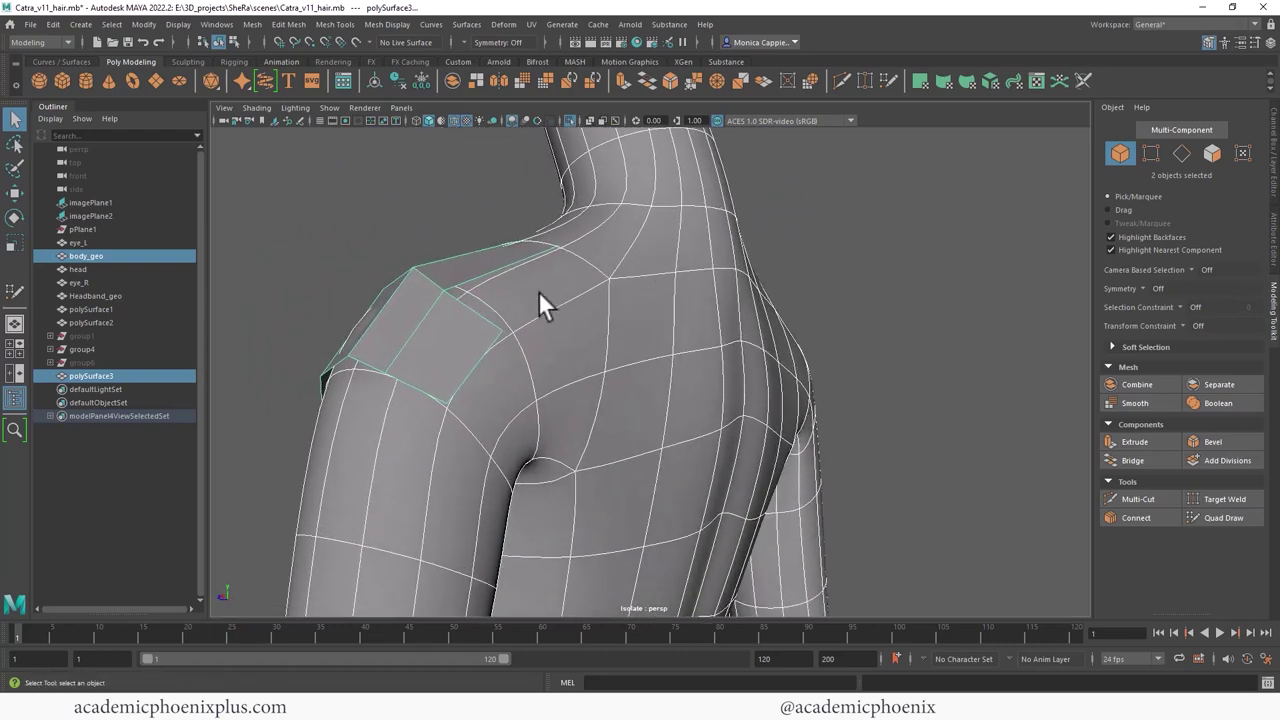
# Step: Make body_geo the live surface again and reactivate Quad Draw on polySurface3
pyautogui.click(467, 197)
pyautogui.click(675, 275)
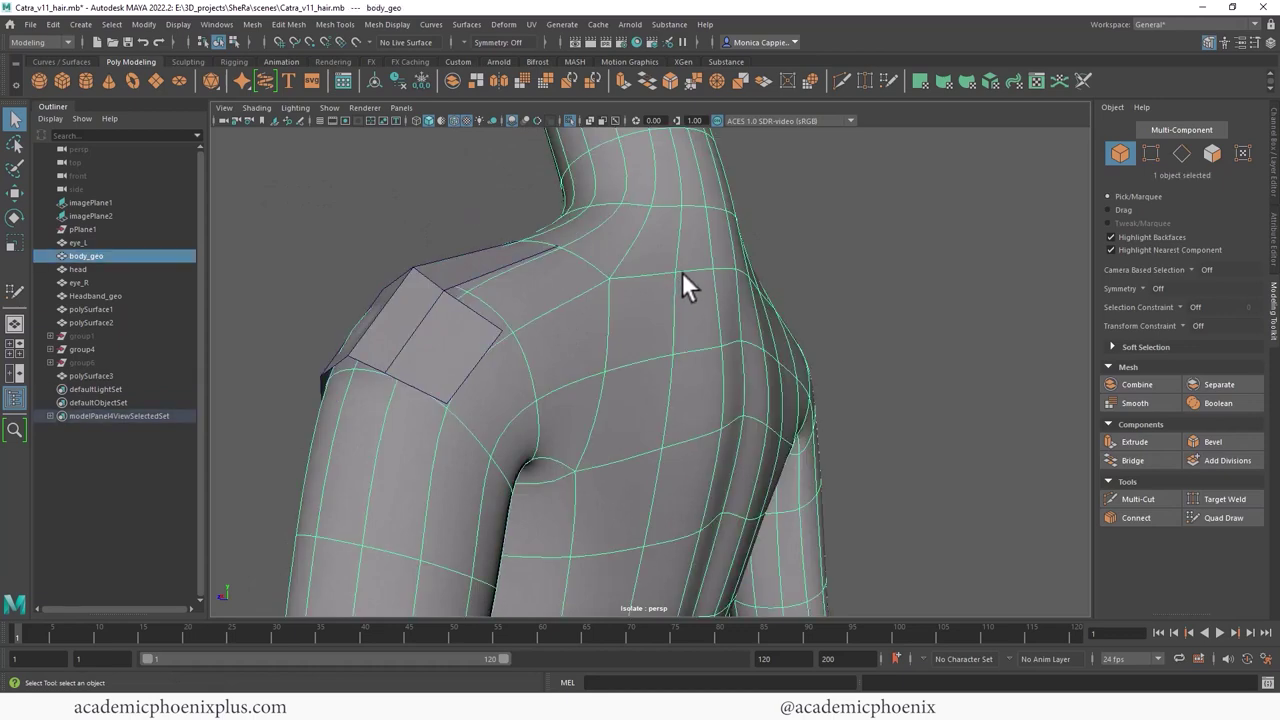
pyautogui.click(355, 42)
pyautogui.click(445, 308)
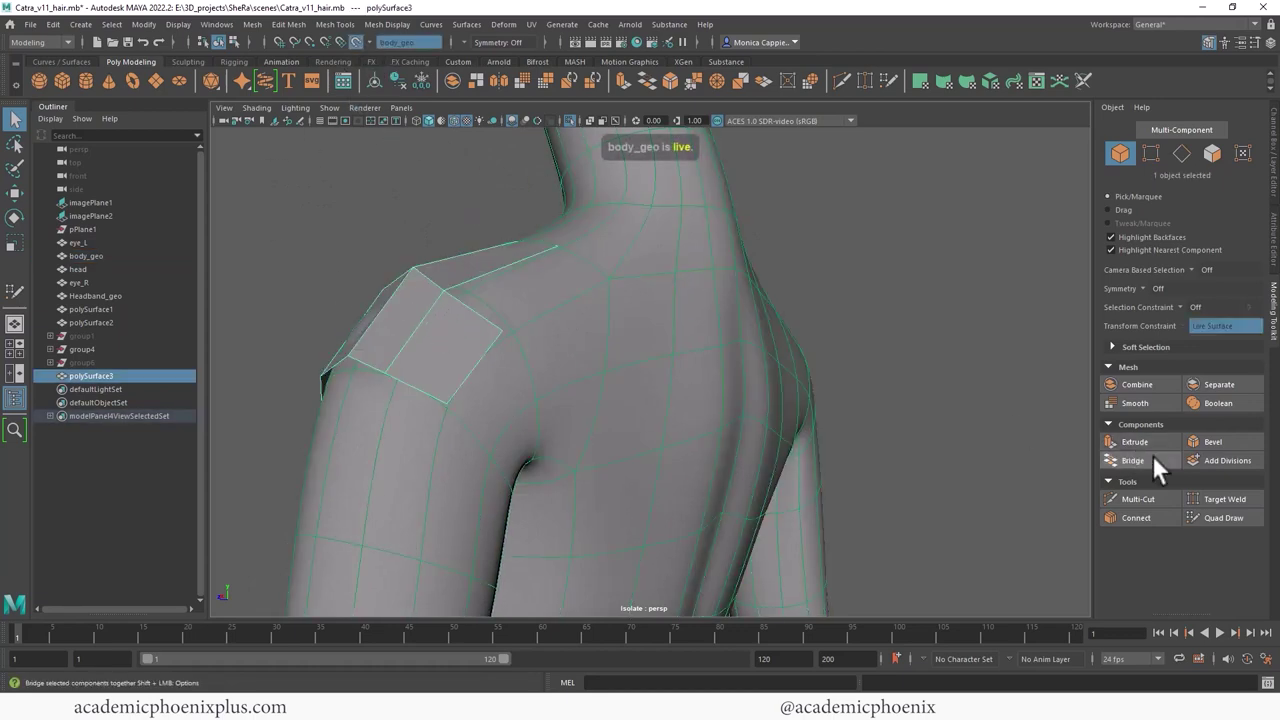
pyautogui.click(1223, 516)
# Step: Place two rows of dots across the back near the armpit and fill three quads joining them to the shoulder strip
pyautogui.moveTo(919, 399)
pyautogui.keyDown('alt'); pyautogui.mouseDown()
pyautogui.moveTo(987, 384)
pyautogui.moveTo(731, 331)
pyautogui.moveTo(679, 340)
pyautogui.mouseUp(); pyautogui.keyUp('alt')
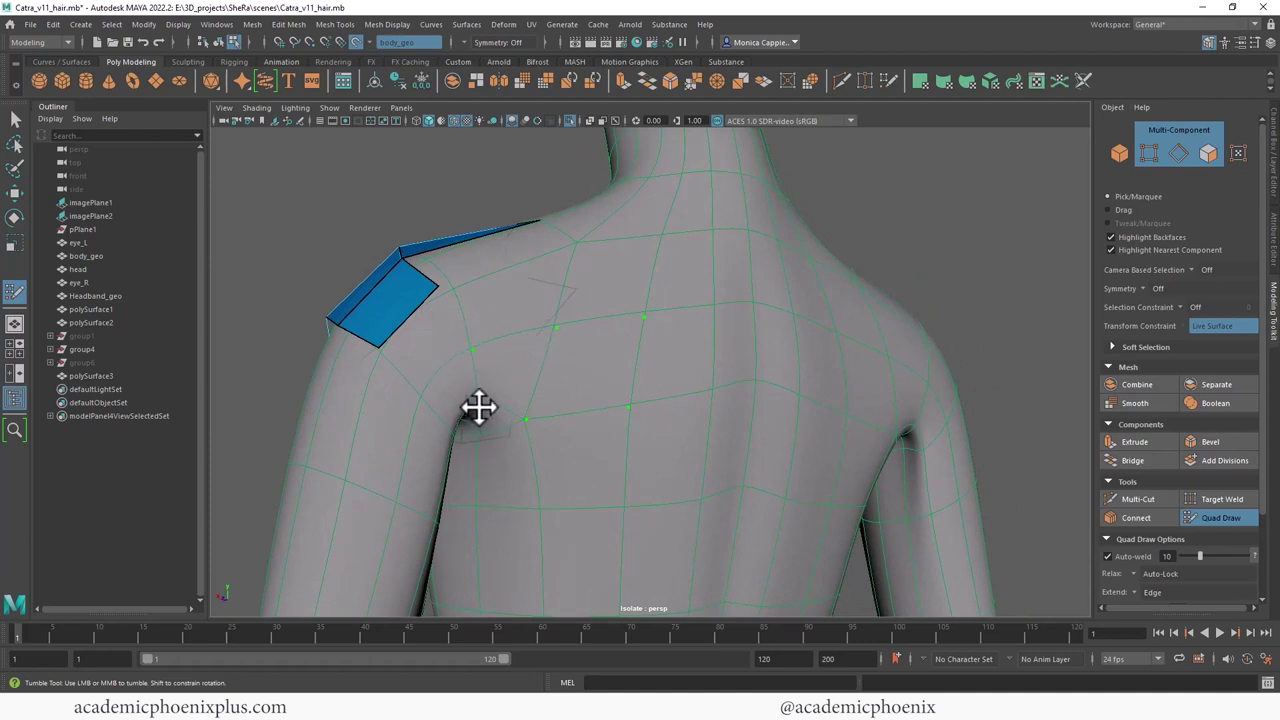
pyautogui.click(477, 342)
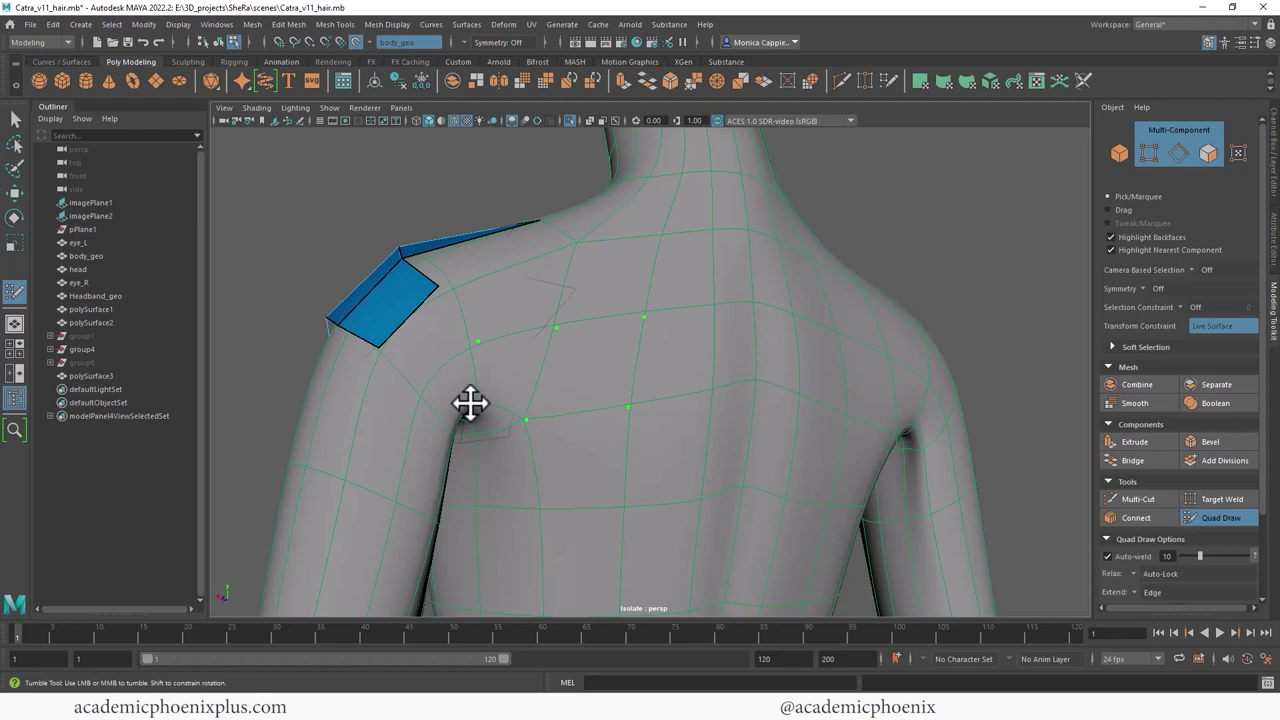
pyautogui.keyDown('shift'); pyautogui.click(593, 376); pyautogui.keyUp('shift')
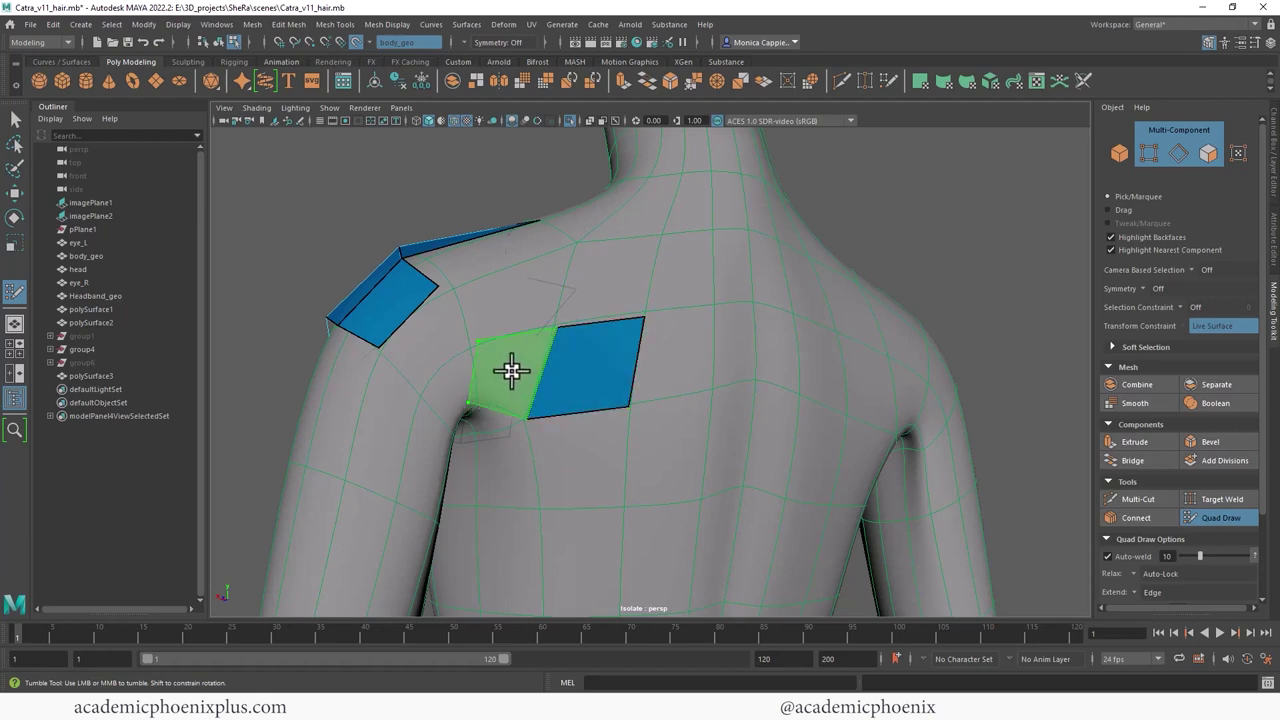
pyautogui.keyDown('shift'); pyautogui.click(508, 371); pyautogui.keyUp('shift')
pyautogui.keyDown('shift'); pyautogui.click(443, 351); pyautogui.keyUp('shift')
# Step: Add dots across the upper back and fill three quads to close the gap between the shoulder and back strips
pyautogui.moveTo(524, 358)
pyautogui.keyDown('alt'); pyautogui.mouseDown()
pyautogui.moveTo(504, 362)
pyautogui.moveTo(542, 352)
pyautogui.mouseUp(); pyautogui.keyUp('alt')
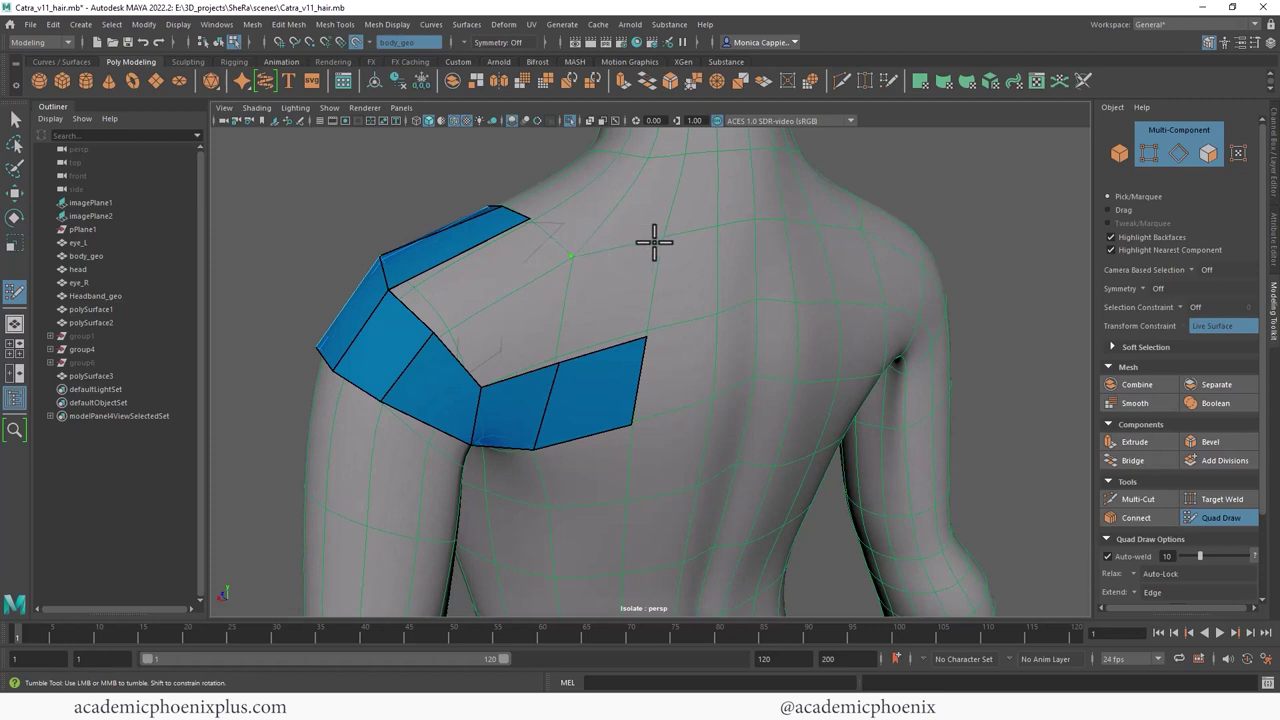
pyautogui.keyDown('shift'); pyautogui.click(480, 268); pyautogui.keyUp('shift')
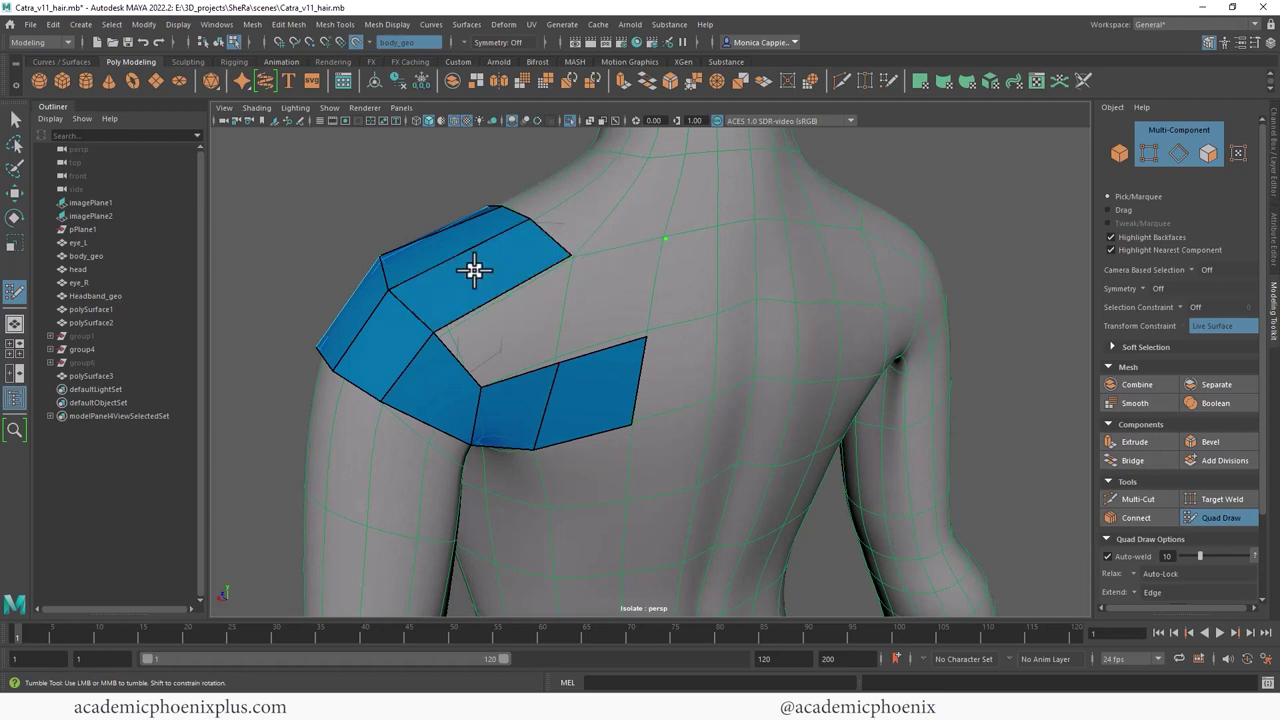
pyautogui.keyDown('shift'); pyautogui.click(594, 296); pyautogui.keyUp('shift')
pyautogui.keyDown('shift'); pyautogui.click(514, 320); pyautogui.keyUp('shift')
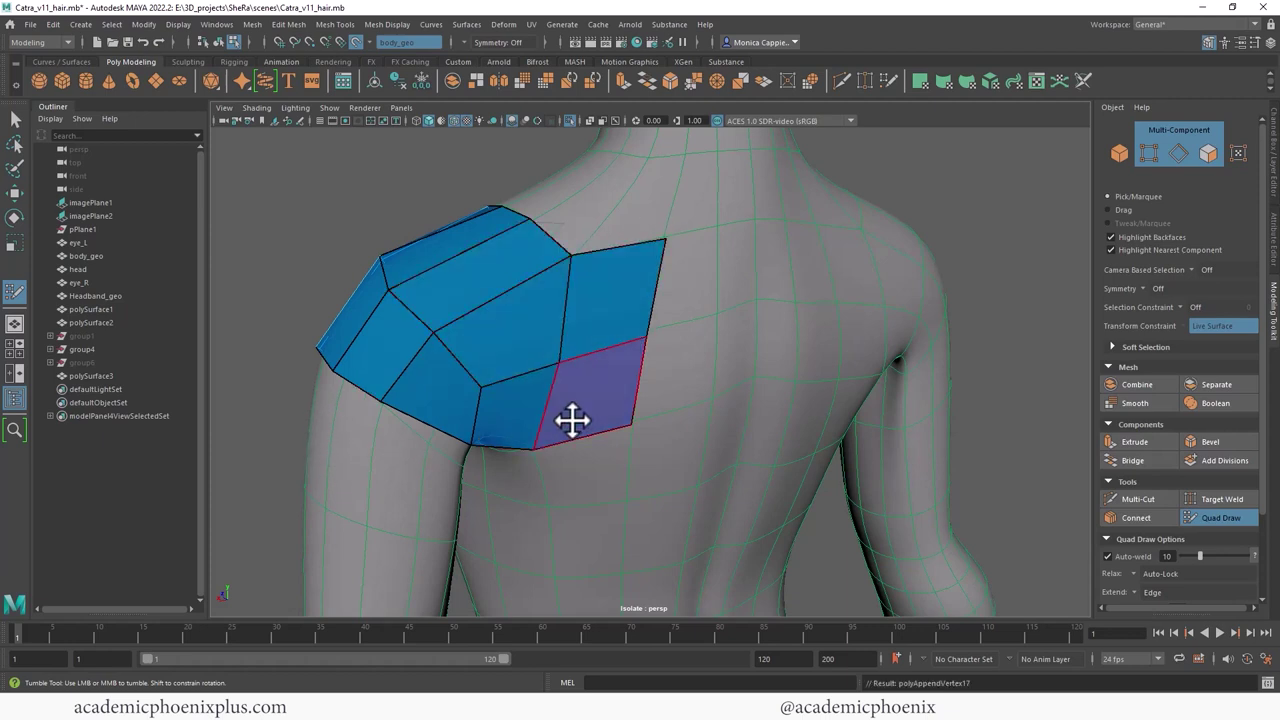
# Step: Relax the quads over the back and outer shoulder to smooth the mesh flow around the armpit
pyautogui.keyDown('alt'); pyautogui.moveTo(572, 420); pyautogui.dragTo(611, 414); pyautogui.keyUp('alt')
pyautogui.keyDown('shift'); pyautogui.click(611, 414); pyautogui.keyUp('shift')
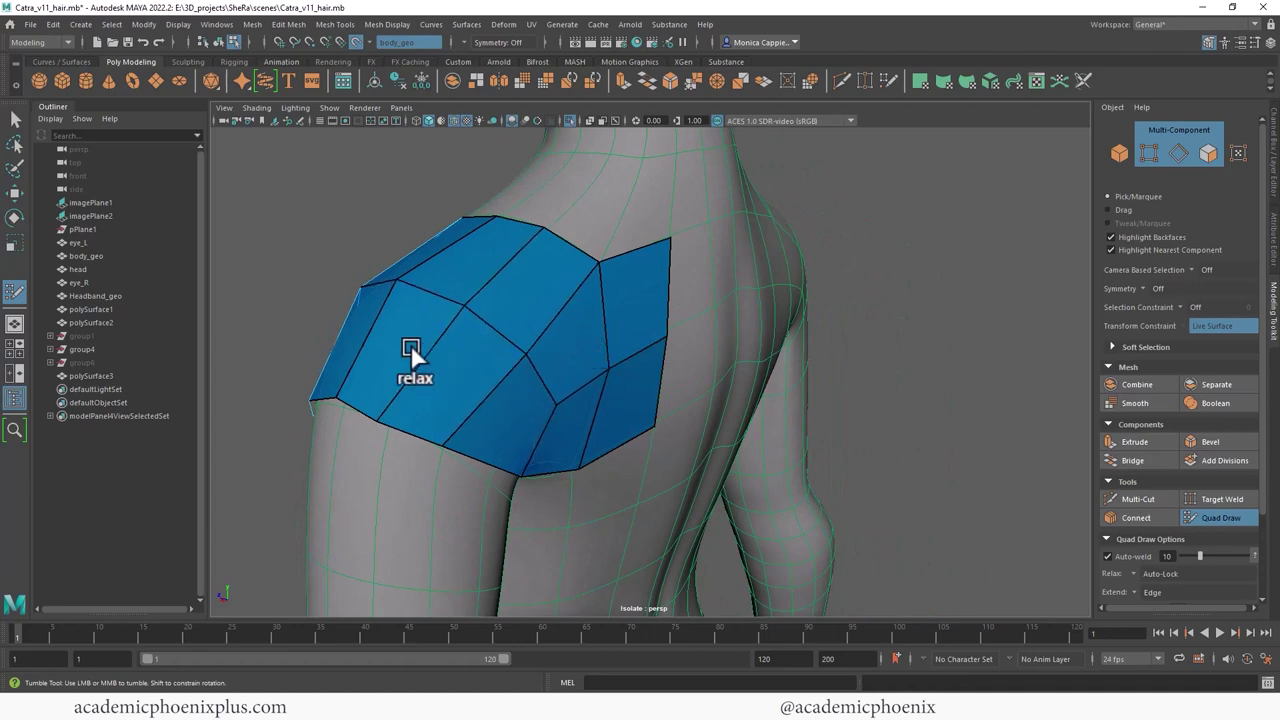
pyautogui.keyDown('alt'); pyautogui.moveTo(410, 344); pyautogui.dragTo(506, 360); pyautogui.keyUp('alt')
pyautogui.keyDown('alt'); pyautogui.moveTo(568, 392); pyautogui.dragTo(703, 357); pyautogui.keyUp('alt')
pyautogui.keyDown('shift'); pyautogui.click(528, 328); pyautogui.keyUp('shift')
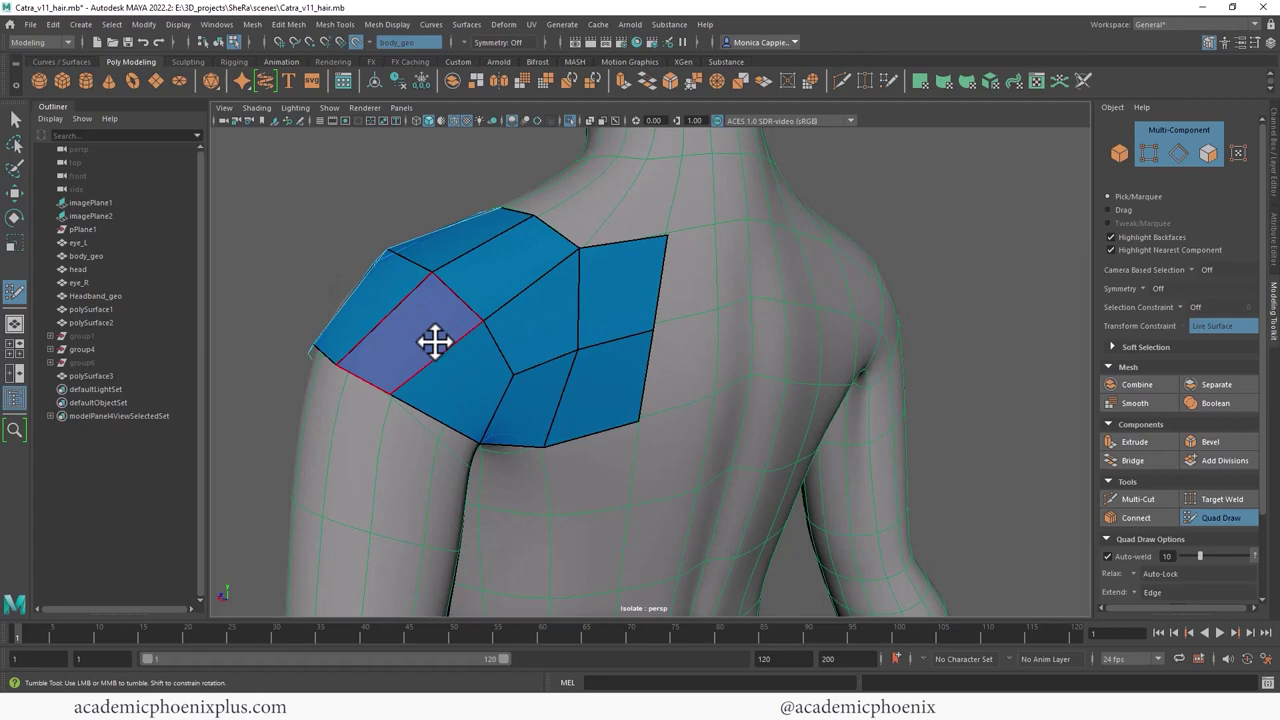
pyautogui.keyDown('alt'); pyautogui.moveTo(429, 343); pyautogui.dragTo(574, 323); pyautogui.keyUp('alt')
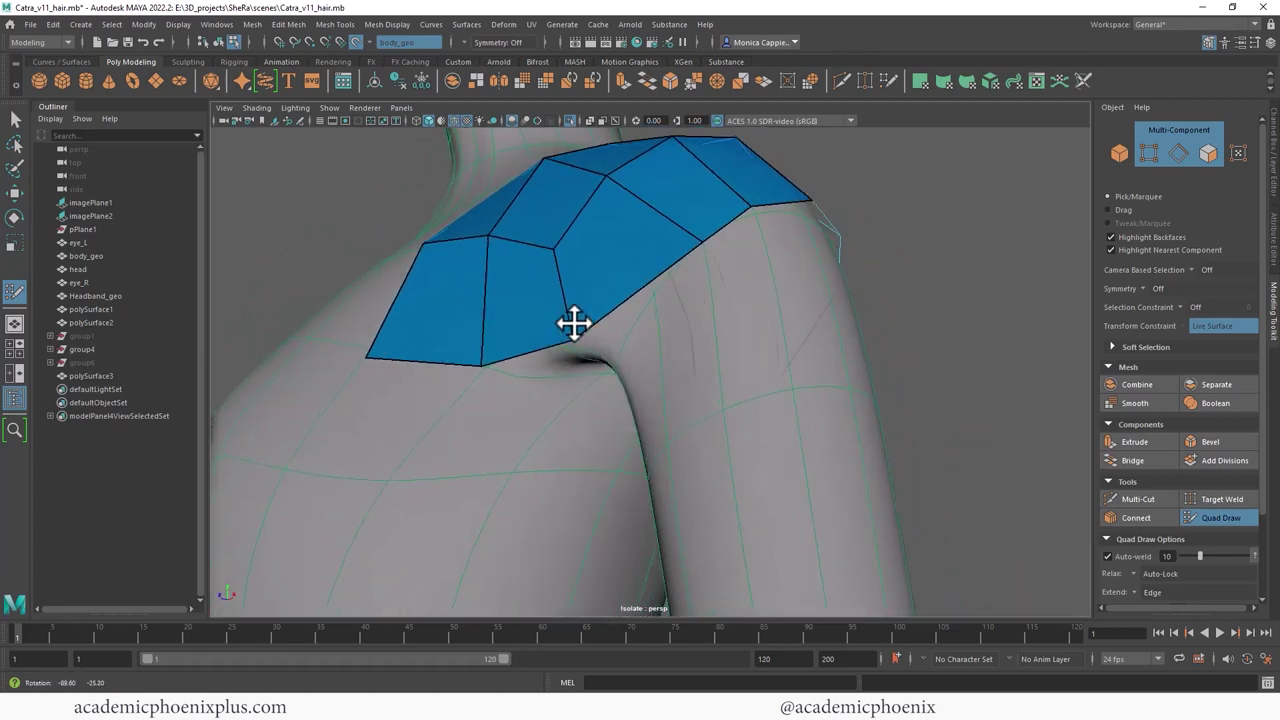
pyautogui.keyDown('alt'); pyautogui.moveTo(640, 277); pyautogui.dragTo(614, 294); pyautogui.keyUp('alt')
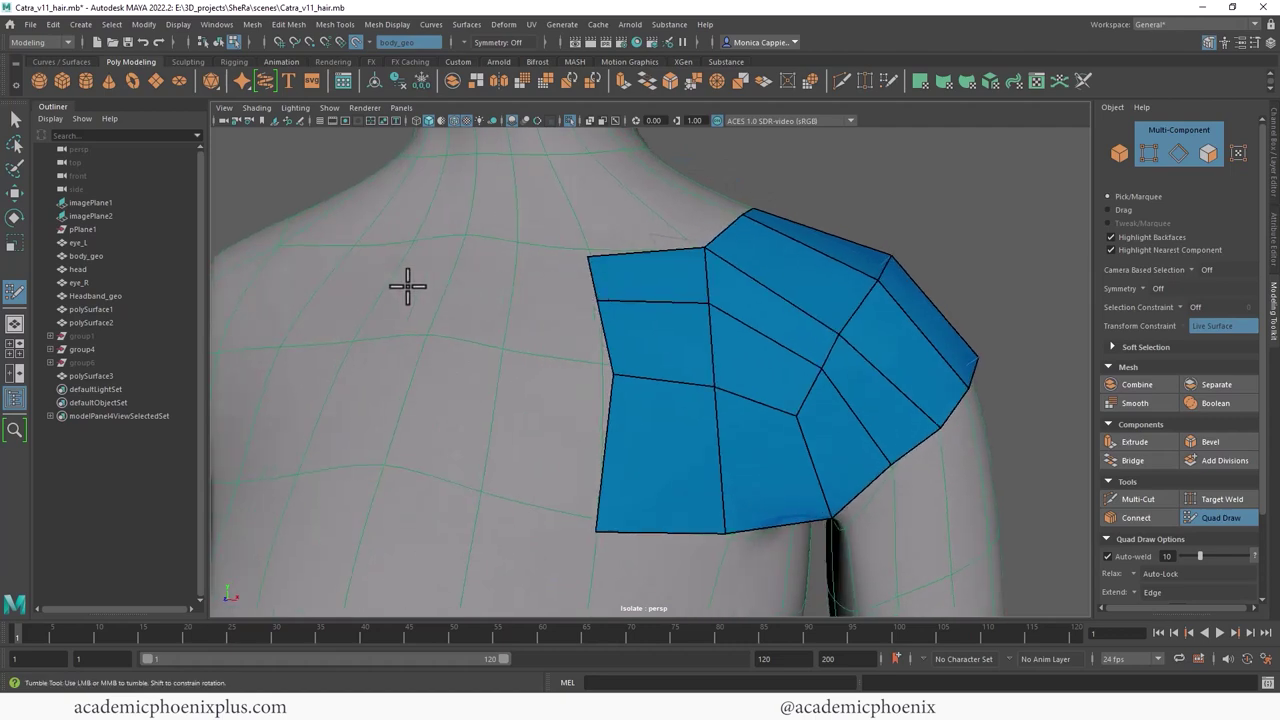
# Step: Relax the quads over the shoulder and insert an edge loop running across the patch from the arm opening
pyautogui.moveTo(709, 346)
pyautogui.keyDown('alt'); pyautogui.mouseDown()
pyautogui.moveTo(609, 334)
pyautogui.moveTo(677, 342)
pyautogui.mouseUp(); pyautogui.keyUp('alt')
pyautogui.moveTo(565, 297)
pyautogui.keyDown('shift'); pyautogui.mouseDown()
pyautogui.moveTo(491, 276)
pyautogui.moveTo(502, 268)
pyautogui.mouseUp(); pyautogui.keyUp('shift')
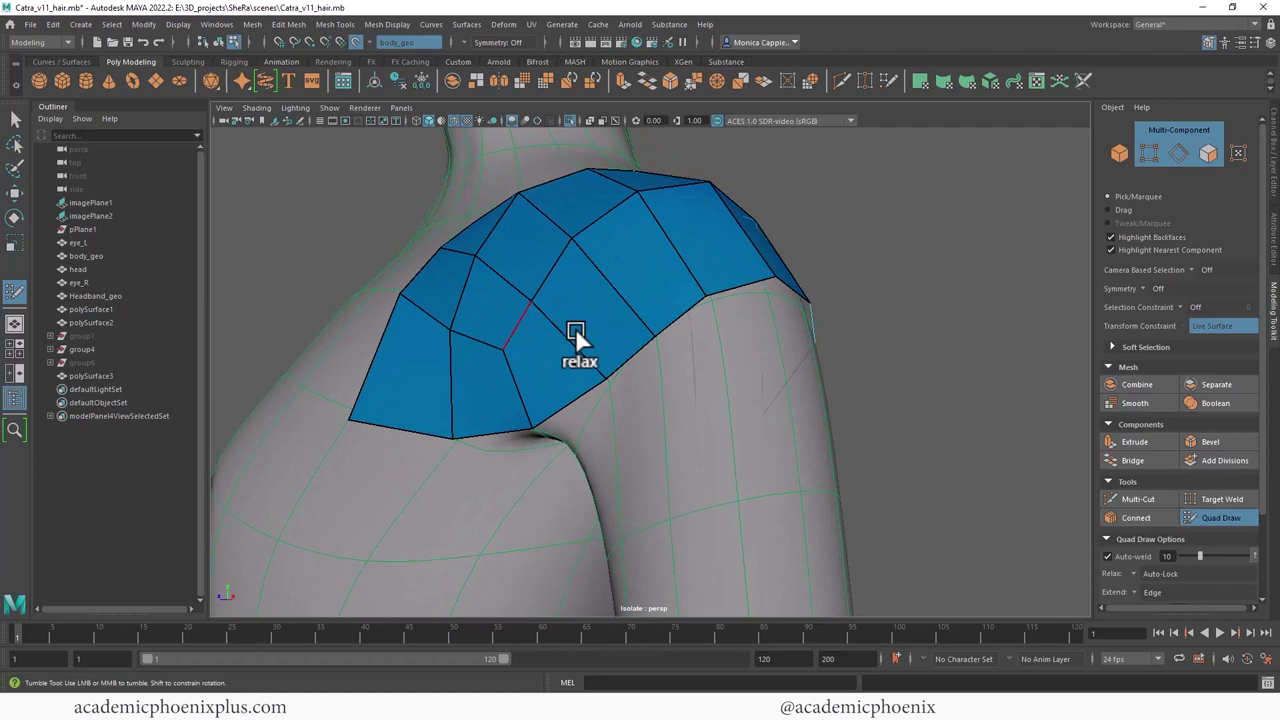
pyautogui.keyDown('alt'); pyautogui.moveTo(575, 328); pyautogui.dragTo(486, 323); pyautogui.keyUp('alt')
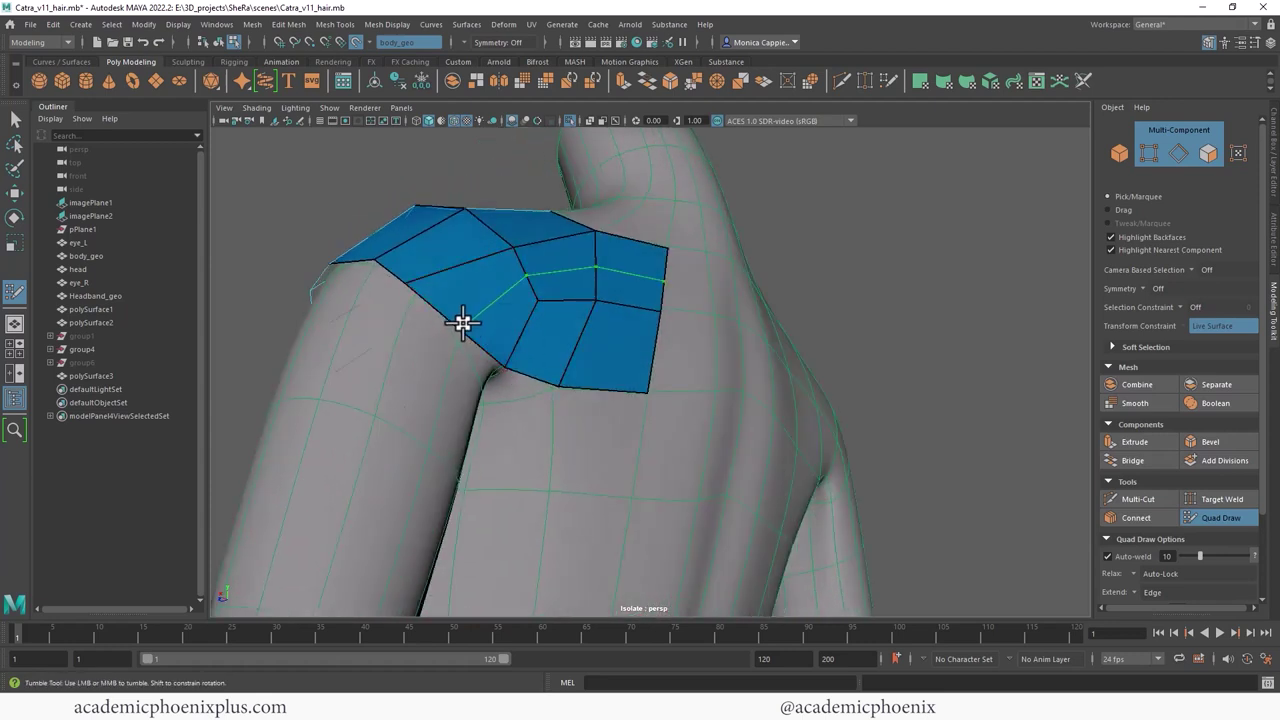
pyautogui.keyDown('ctrl'); pyautogui.click(460, 330); pyautogui.keyUp('ctrl')
# Step: Place a row of dots around the upper arm below the shoulder patch and fill quads from the armpit to the outer arm
pyautogui.moveTo(460, 334)
pyautogui.keyDown('alt'); pyautogui.mouseDown()
pyautogui.moveTo(527, 357)
pyautogui.moveTo(509, 366)
pyautogui.mouseUp(); pyautogui.keyUp('alt')
pyautogui.keyDown('alt'); pyautogui.moveTo(429, 386); pyautogui.dragTo(654, 320); pyautogui.keyUp('alt')
pyautogui.keyDown('alt'); pyautogui.moveTo(749, 364); pyautogui.dragTo(729, 369); pyautogui.keyUp('alt')
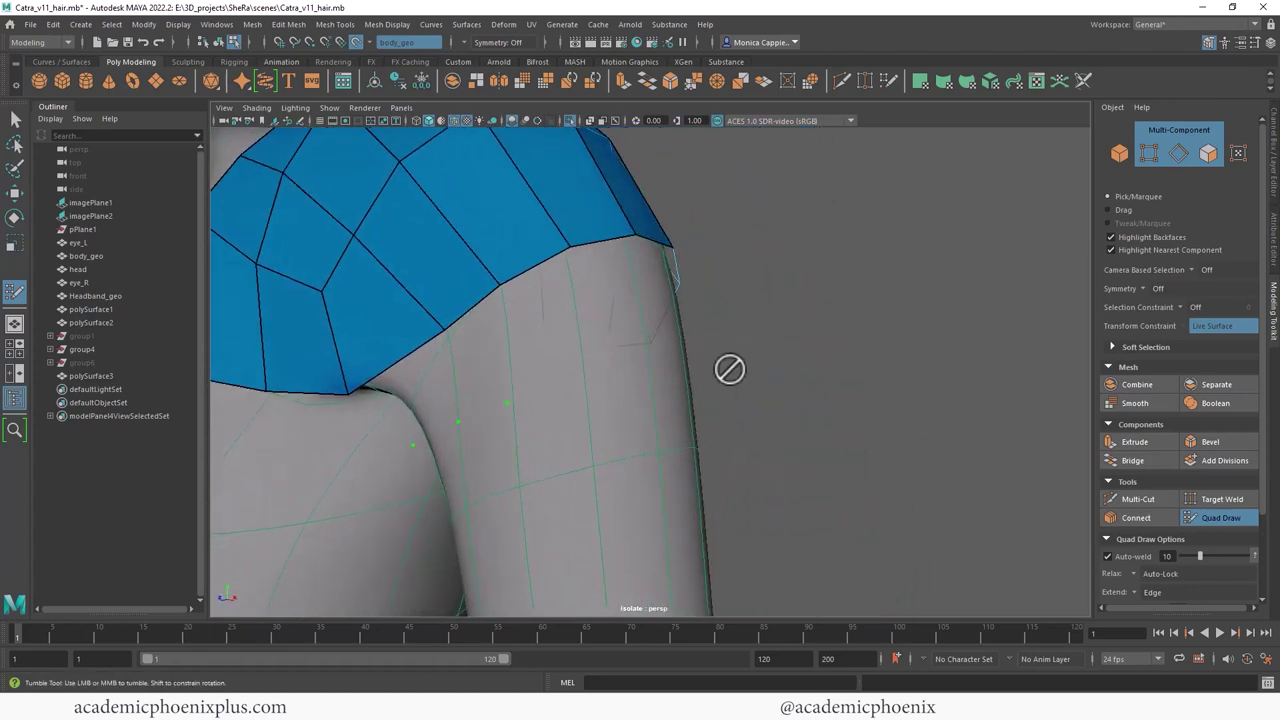
pyautogui.moveTo(585, 378)
pyautogui.keyDown('alt'); pyautogui.mouseDown()
pyautogui.moveTo(386, 352)
pyautogui.moveTo(480, 363)
pyautogui.moveTo(427, 367)
pyautogui.moveTo(512, 377)
pyautogui.moveTo(500, 400)
pyautogui.moveTo(609, 400)
pyautogui.moveTo(586, 380)
pyautogui.moveTo(597, 366)
pyautogui.mouseUp(); pyautogui.keyUp('alt')
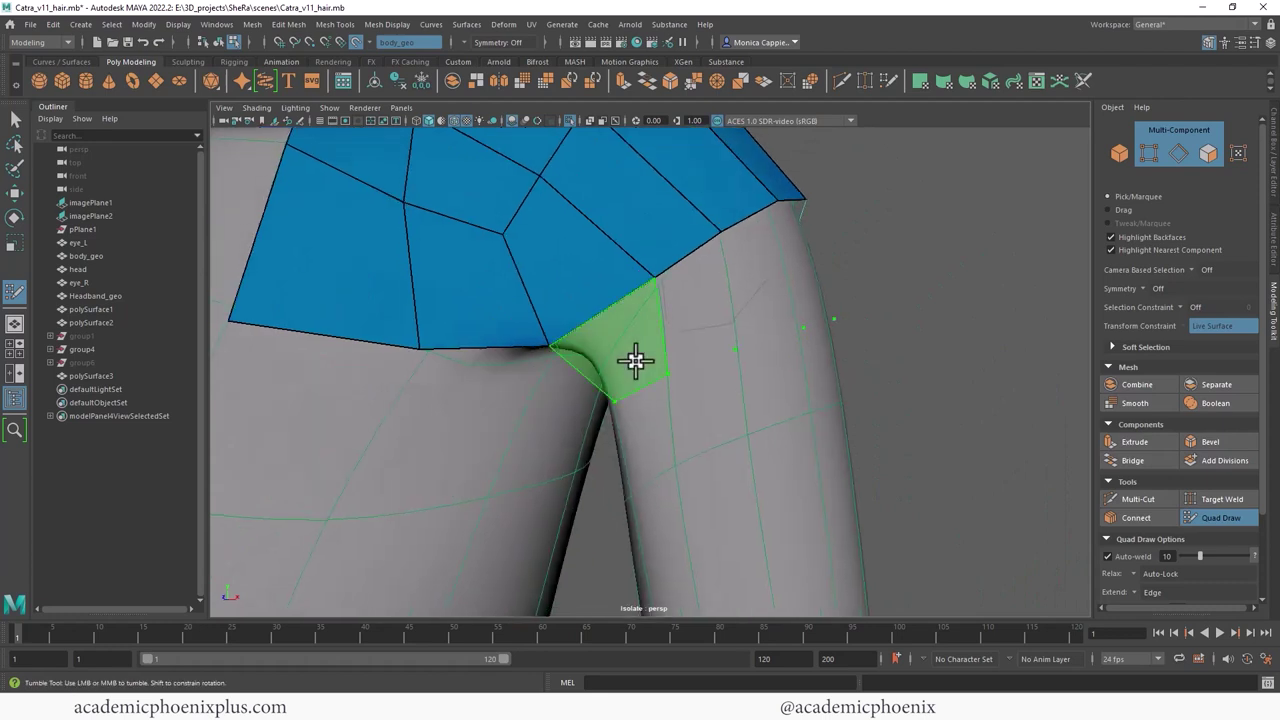
pyautogui.keyDown('shift'); pyautogui.click(636, 363); pyautogui.keyUp('shift')
pyautogui.keyDown('shift'); pyautogui.click(688, 329); pyautogui.keyUp('shift')
pyautogui.keyDown('shift'); pyautogui.click(762, 292); pyautogui.keyUp('shift')
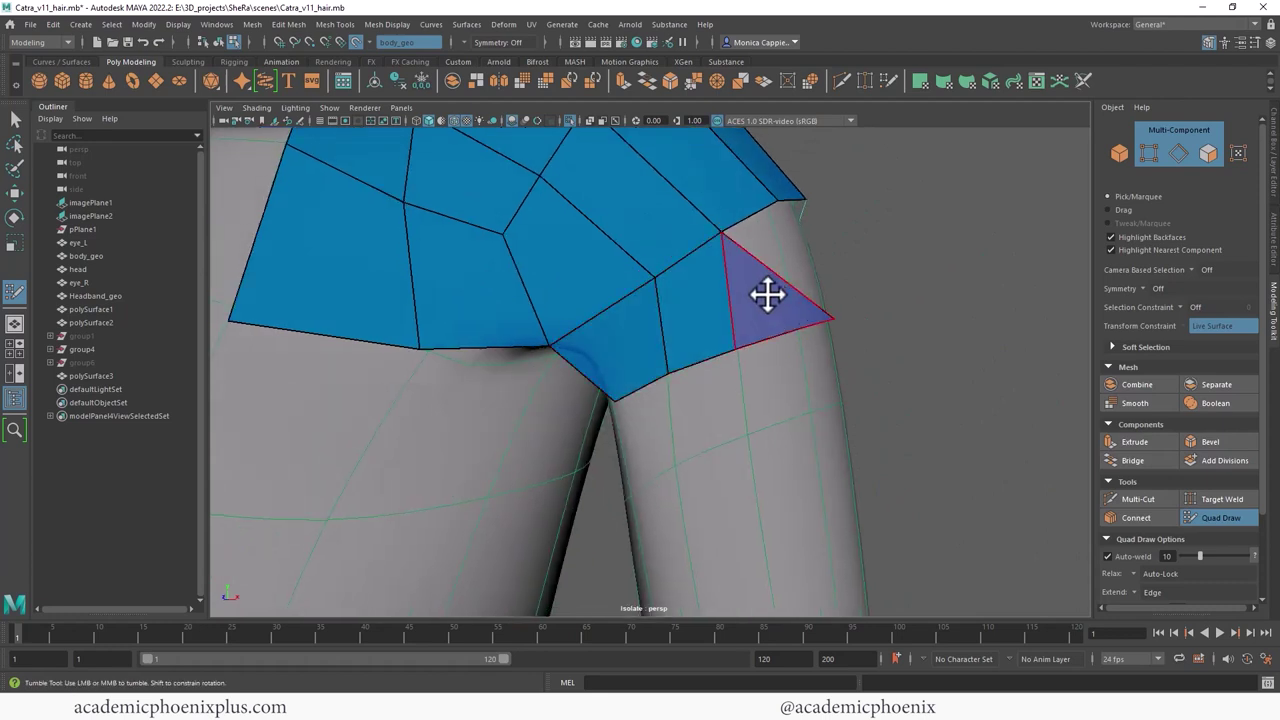
pyautogui.hotkey('ctrl', 'z')
pyautogui.keyDown('alt'); pyautogui.moveTo(925, 291); pyautogui.dragTo(857, 305); pyautogui.keyUp('alt')
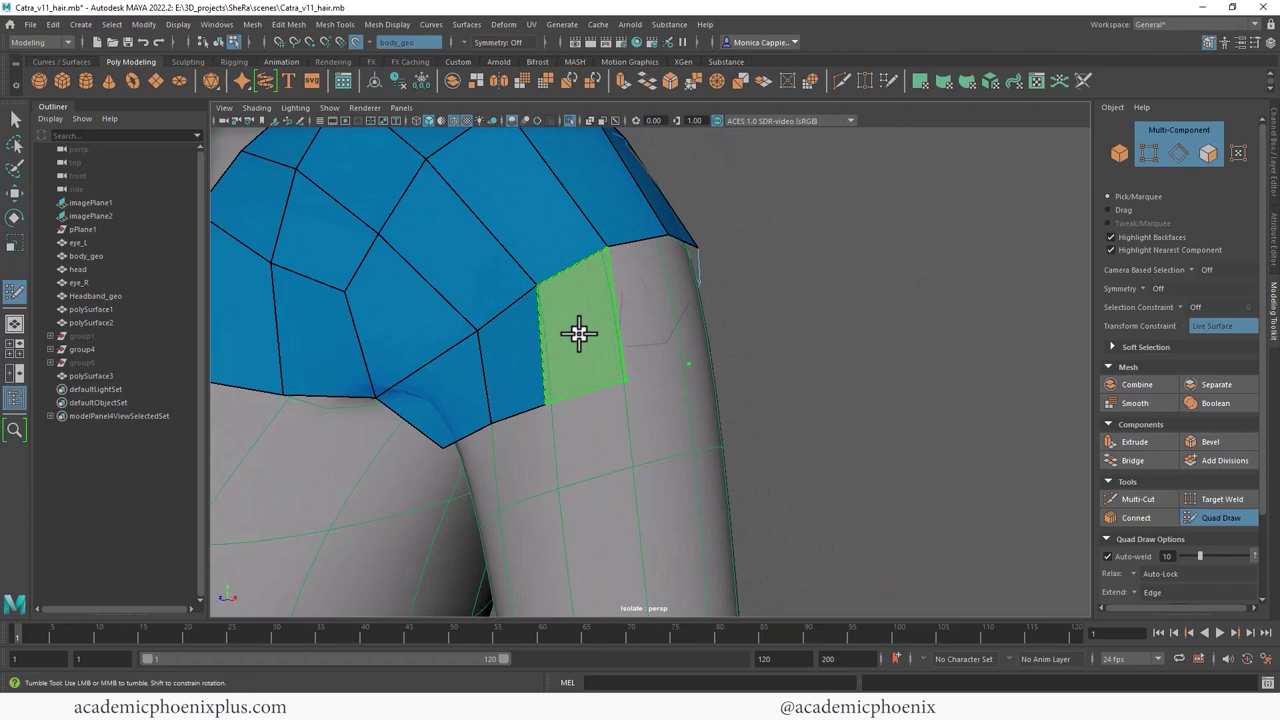
pyautogui.keyDown('shift'); pyautogui.click(579, 333); pyautogui.keyUp('shift')
# Step: Fill three more quads on the opposite side of the upper arm to extend the sleeve row toward the armpit
pyautogui.keyDown('alt'); pyautogui.moveTo(657, 309); pyautogui.dragTo(695, 325); pyautogui.keyUp('alt')
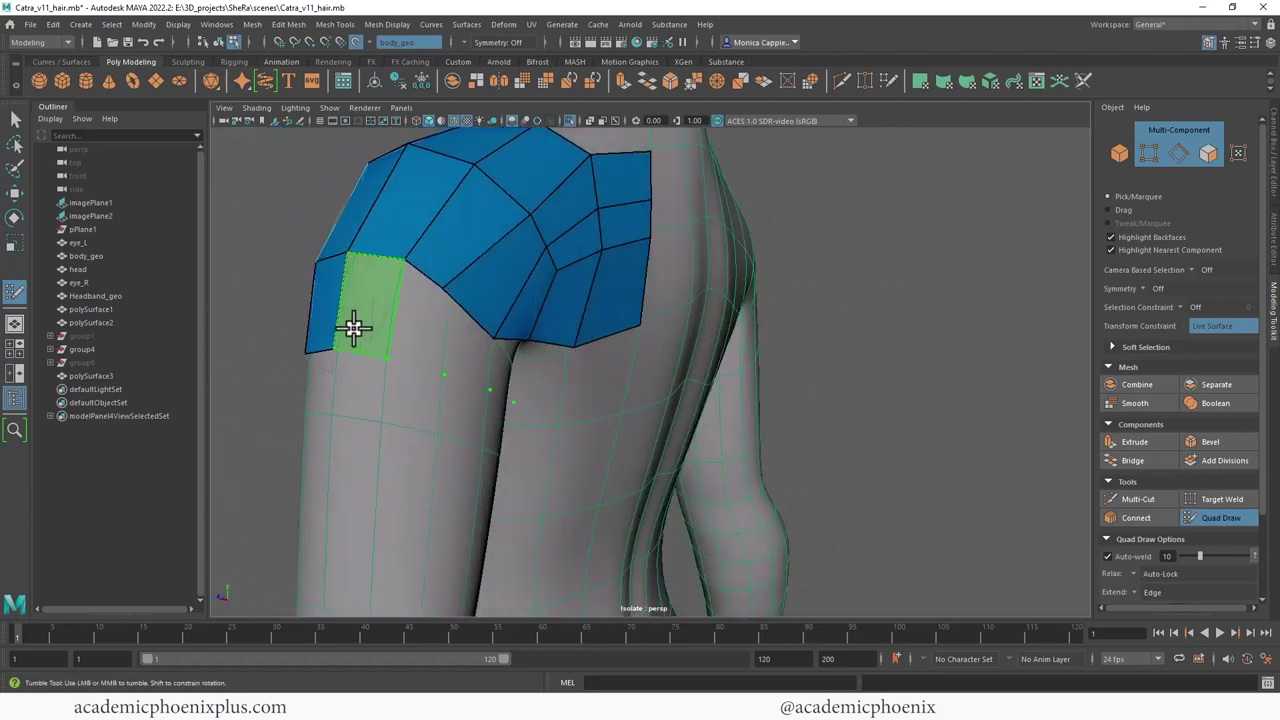
pyautogui.keyDown('shift'); pyautogui.click(353, 328); pyautogui.keyUp('shift')
pyautogui.keyDown('shift'); pyautogui.click(412, 338); pyautogui.keyUp('shift')
pyautogui.keyDown('alt'); pyautogui.moveTo(409, 343); pyautogui.dragTo(531, 366); pyautogui.keyUp('alt')
pyautogui.keyDown('shift'); pyautogui.click(543, 366); pyautogui.keyUp('shift')
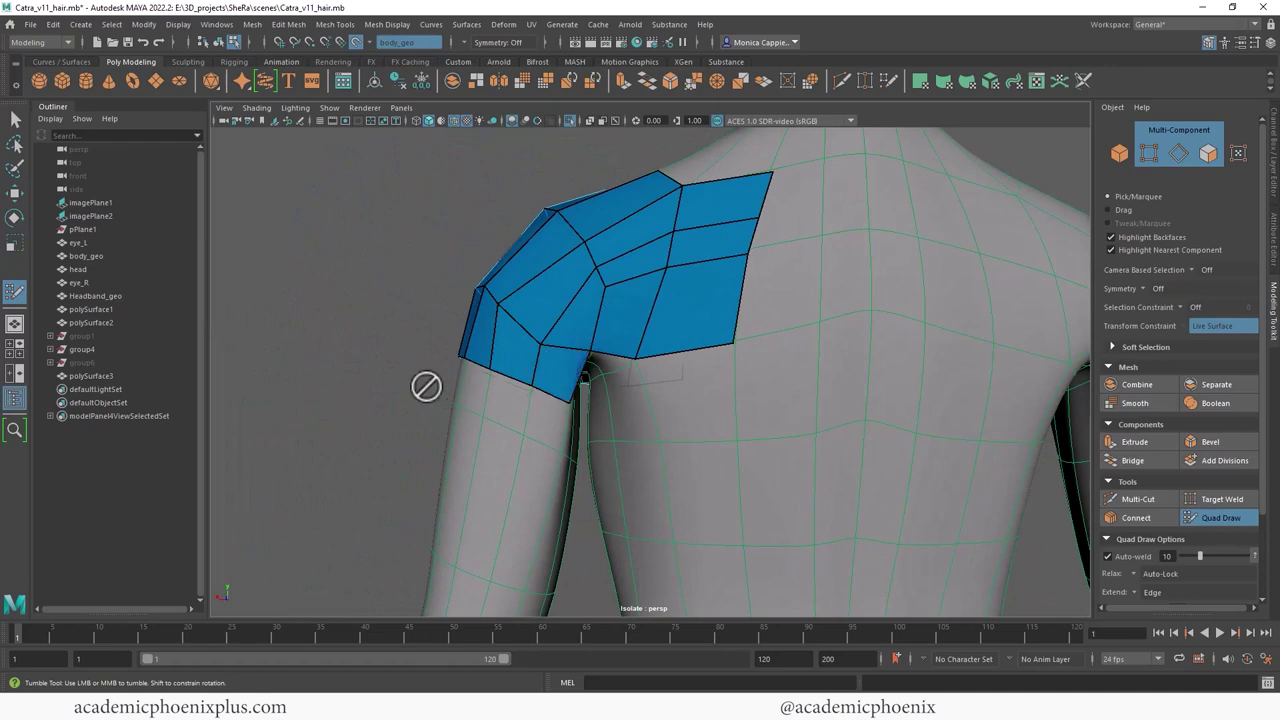
# Step: Place dots on the inner upper arm under the armpit and fill a quad joining them to the sleeve row
pyautogui.keyDown('alt'); pyautogui.moveTo(423, 386); pyautogui.dragTo(554, 421); pyautogui.keyUp('alt')
pyautogui.keyDown('alt'); pyautogui.moveTo(554, 421); pyautogui.dragTo(608, 379, button='middle'); pyautogui.keyUp('alt')
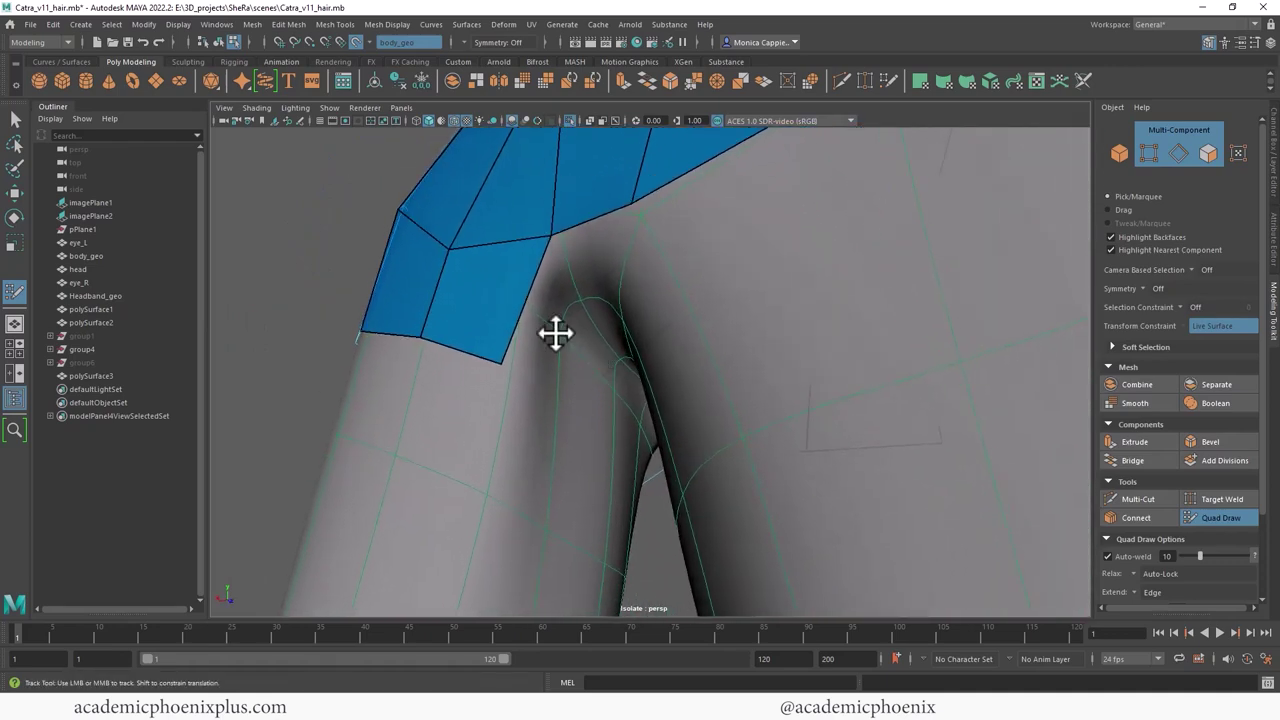
pyautogui.click(607, 434)
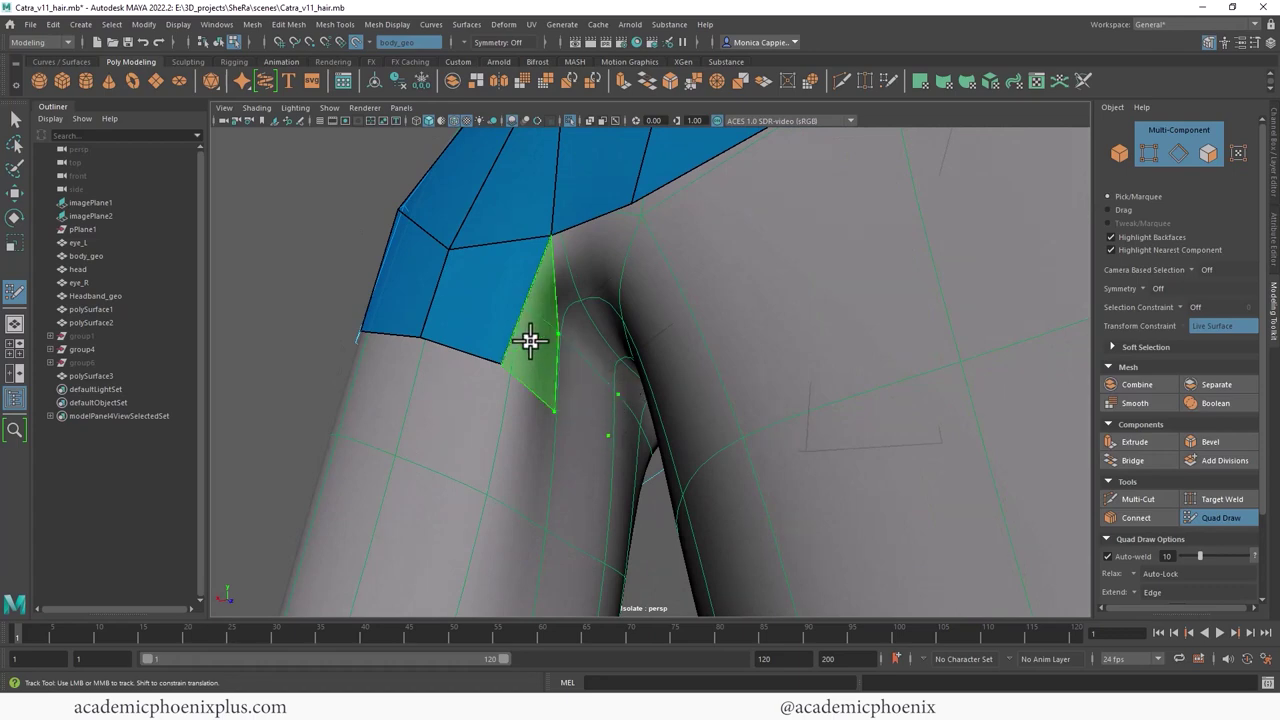
pyautogui.keyDown('shift'); pyautogui.click(528, 345); pyautogui.keyUp('shift')
pyautogui.keyDown('alt'); pyautogui.moveTo(528, 345); pyautogui.dragTo(623, 380); pyautogui.keyUp('alt')
pyautogui.keyDown('alt'); pyautogui.moveTo(623, 380); pyautogui.dragTo(824, 407, button='right'); pyautogui.keyUp('alt')
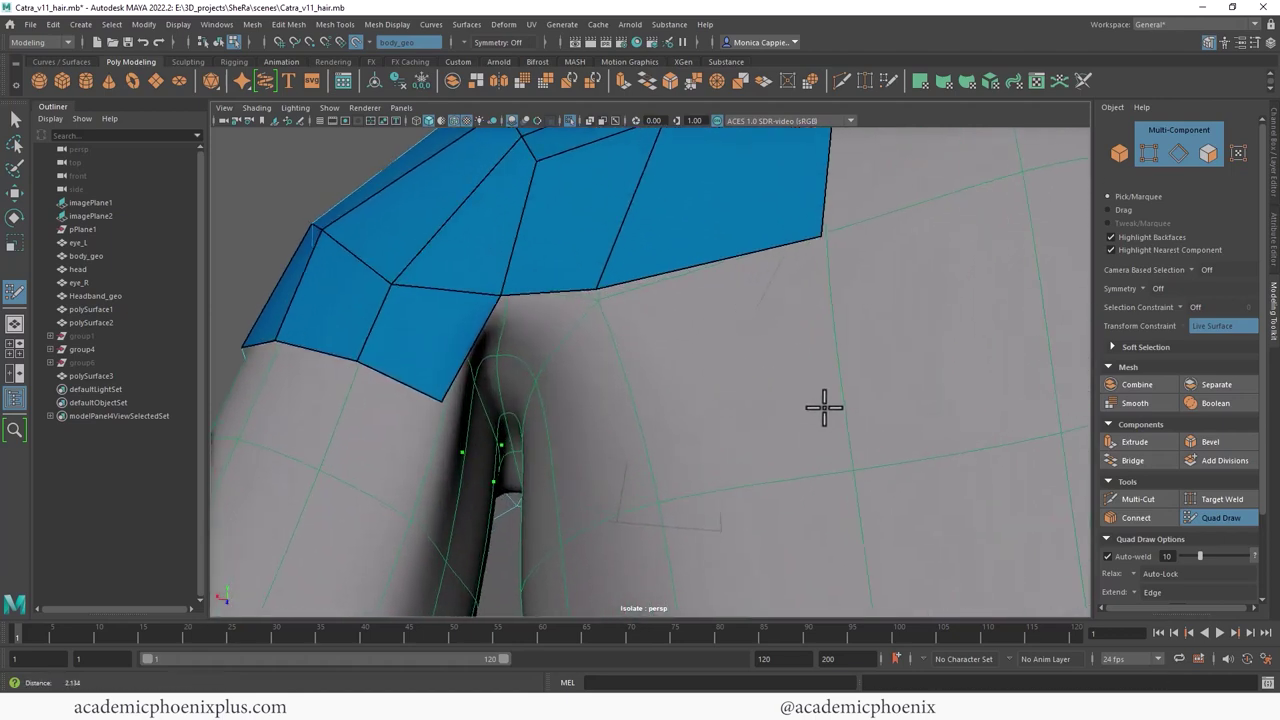
pyautogui.keyDown('alt'); pyautogui.moveTo(824, 407); pyautogui.dragTo(497, 349); pyautogui.keyUp('alt')
pyautogui.keyDown('alt'); pyautogui.moveTo(497, 349); pyautogui.dragTo(637, 477, button='right'); pyautogui.keyUp('alt')
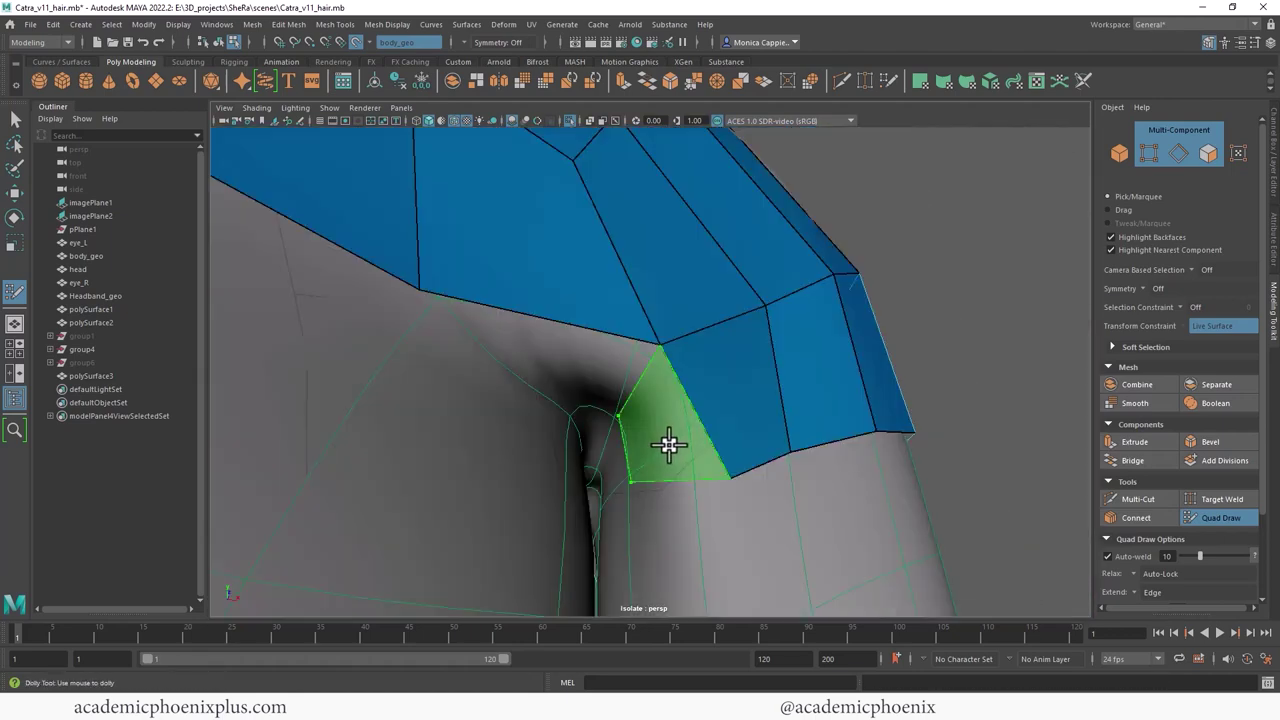
pyautogui.keyDown('shift'); pyautogui.click(669, 444); pyautogui.keyUp('shift')
# Step: Fill the remaining quads along the inner arm to close the sleeve ring around the upper arm
pyautogui.keyDown('alt'); pyautogui.moveTo(663, 491); pyautogui.dragTo(606, 503); pyautogui.keyUp('alt')
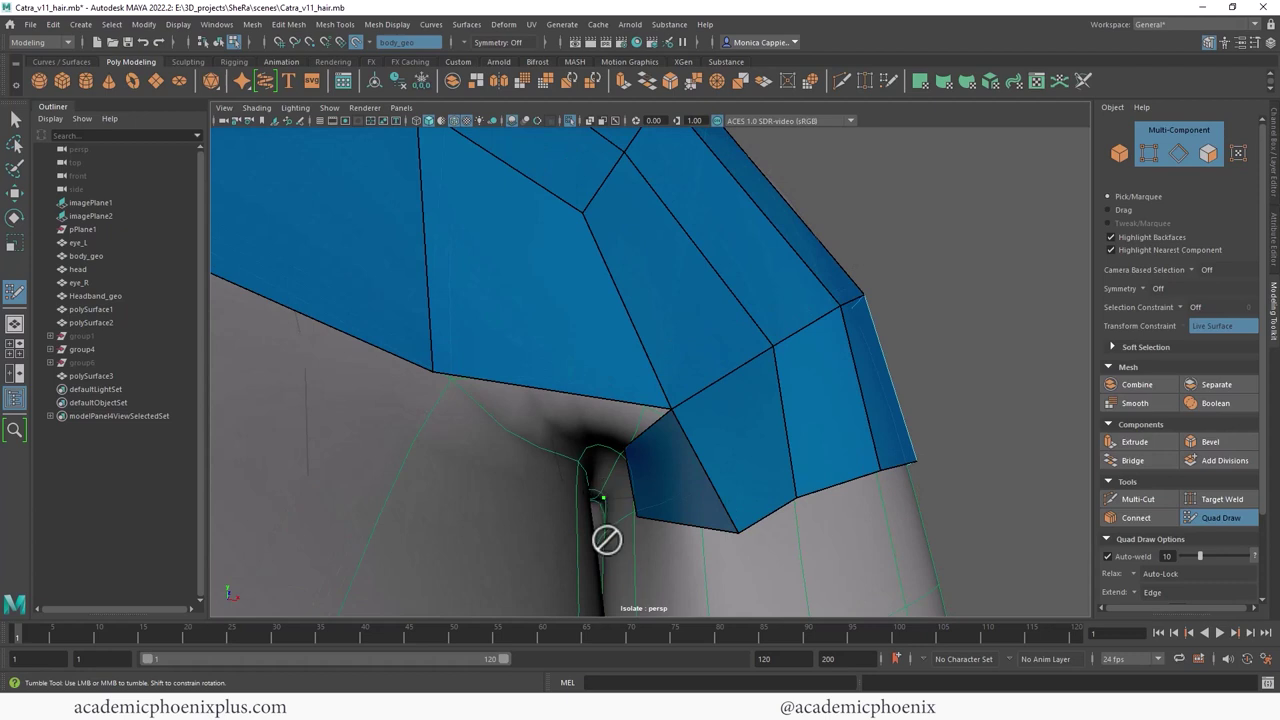
pyautogui.keyDown('alt'); pyautogui.moveTo(612, 536); pyautogui.dragTo(614, 388, button='middle'); pyautogui.keyUp('alt')
pyautogui.keyDown('alt'); pyautogui.moveTo(614, 388); pyautogui.dragTo(603, 414, button='right'); pyautogui.keyUp('alt')
pyautogui.keyDown('alt'); pyautogui.moveTo(603, 414); pyautogui.dragTo(618, 385, button='middle'); pyautogui.keyUp('alt')
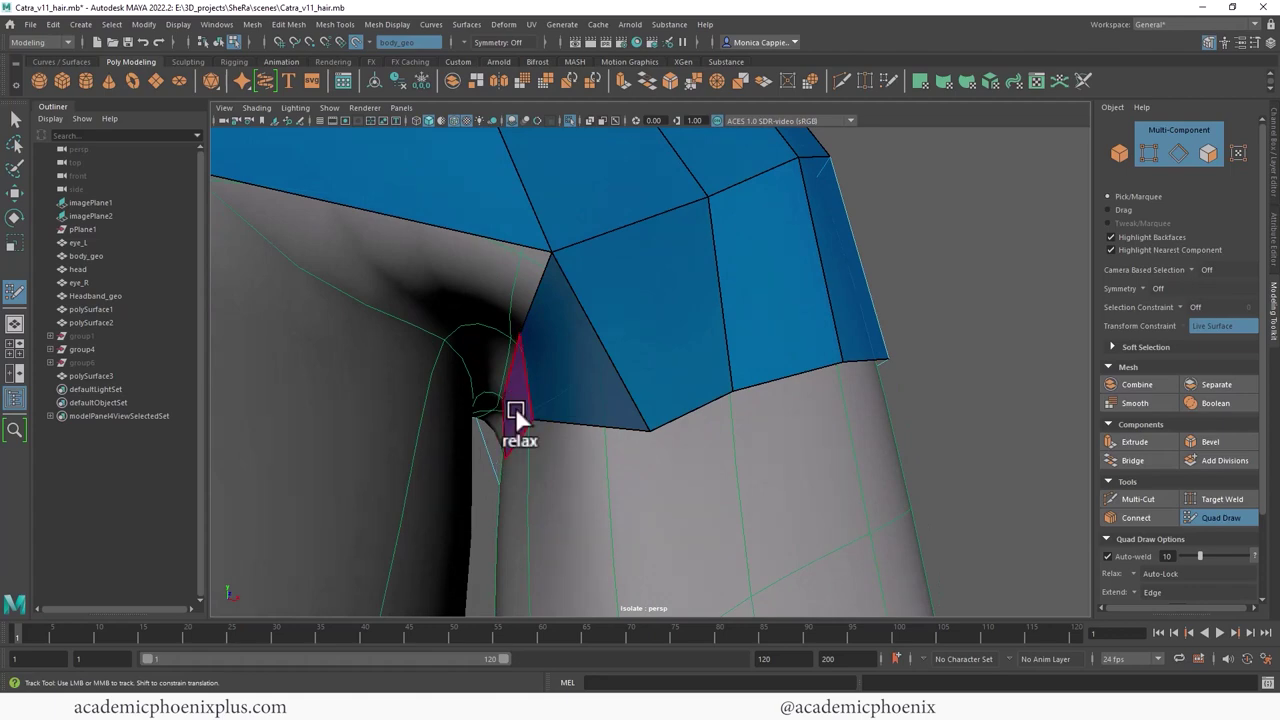
pyautogui.moveTo(809, 414)
pyautogui.keyDown('alt'); pyautogui.mouseDown()
pyautogui.moveTo(631, 427)
pyautogui.moveTo(426, 417)
pyautogui.moveTo(808, 443)
pyautogui.mouseUp(); pyautogui.keyUp('alt')
pyautogui.keyDown('alt'); pyautogui.moveTo(808, 443); pyautogui.dragTo(712, 427, button='middle'); pyautogui.keyUp('alt')
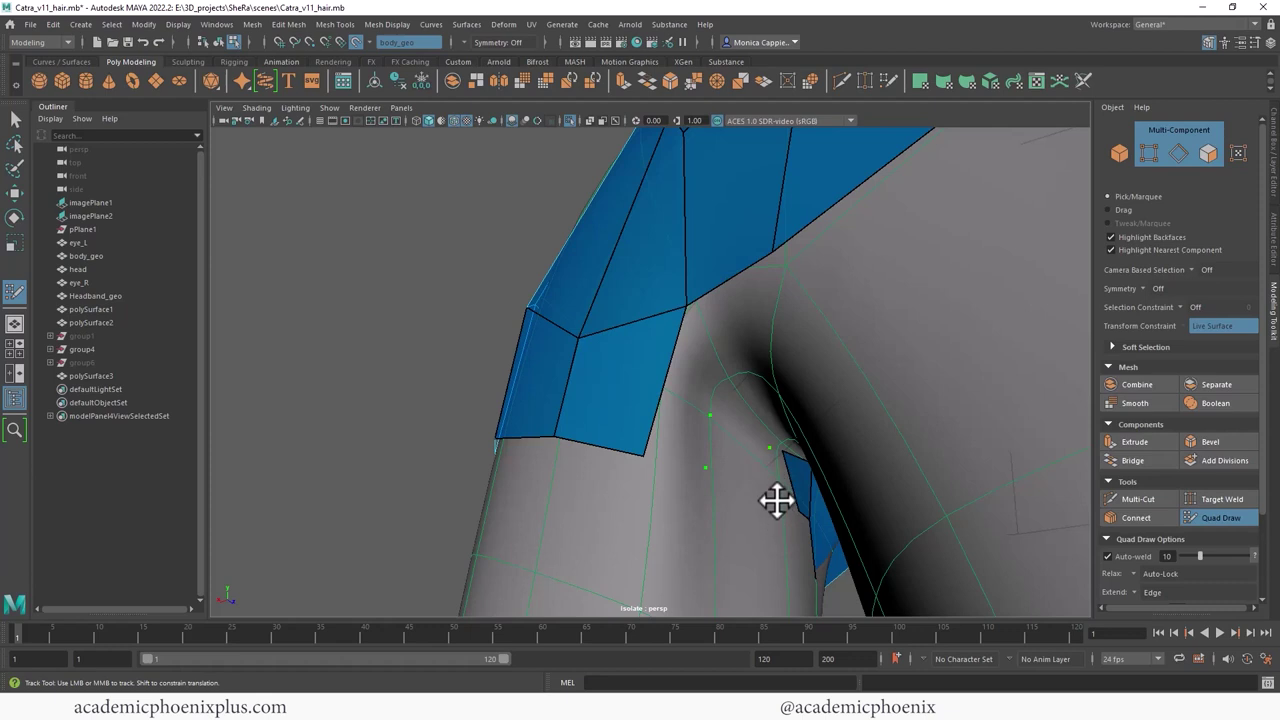
pyautogui.keyDown('shift'); pyautogui.click(743, 459); pyautogui.keyUp('shift')
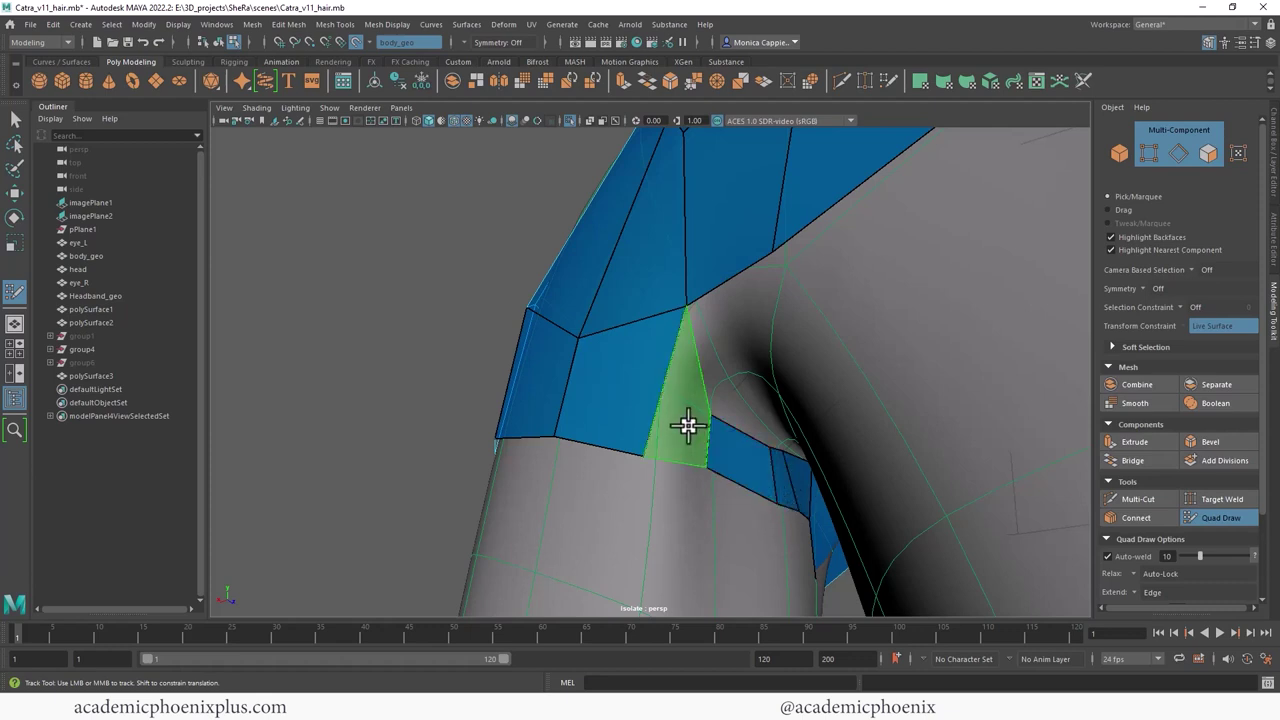
pyautogui.keyDown('shift'); pyautogui.click(689, 424); pyautogui.keyUp('shift')
# Step: Add dots in the armpit hollow and fill quads connecting the sleeve ring to the torso patches on both sides
pyautogui.keyDown('alt'); pyautogui.moveTo(723, 429); pyautogui.dragTo(563, 367); pyautogui.keyUp('alt')
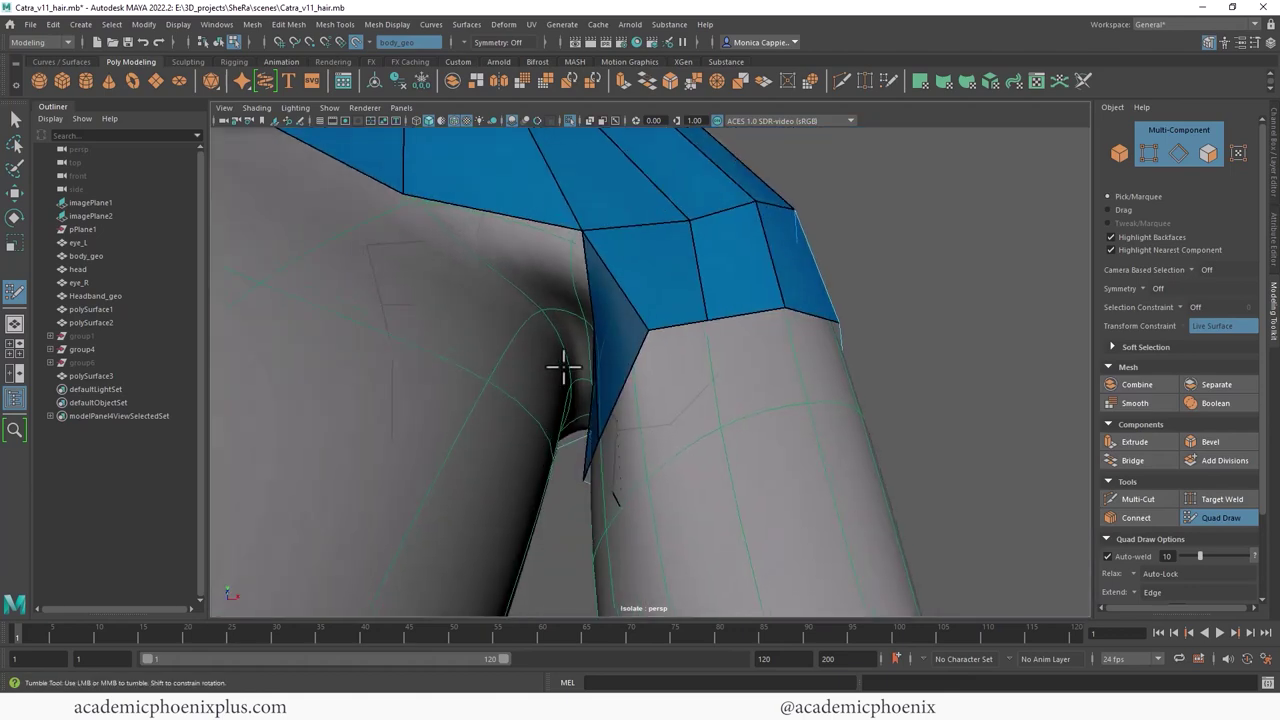
pyautogui.keyDown('shift'); pyautogui.click(550, 290); pyautogui.keyUp('shift')
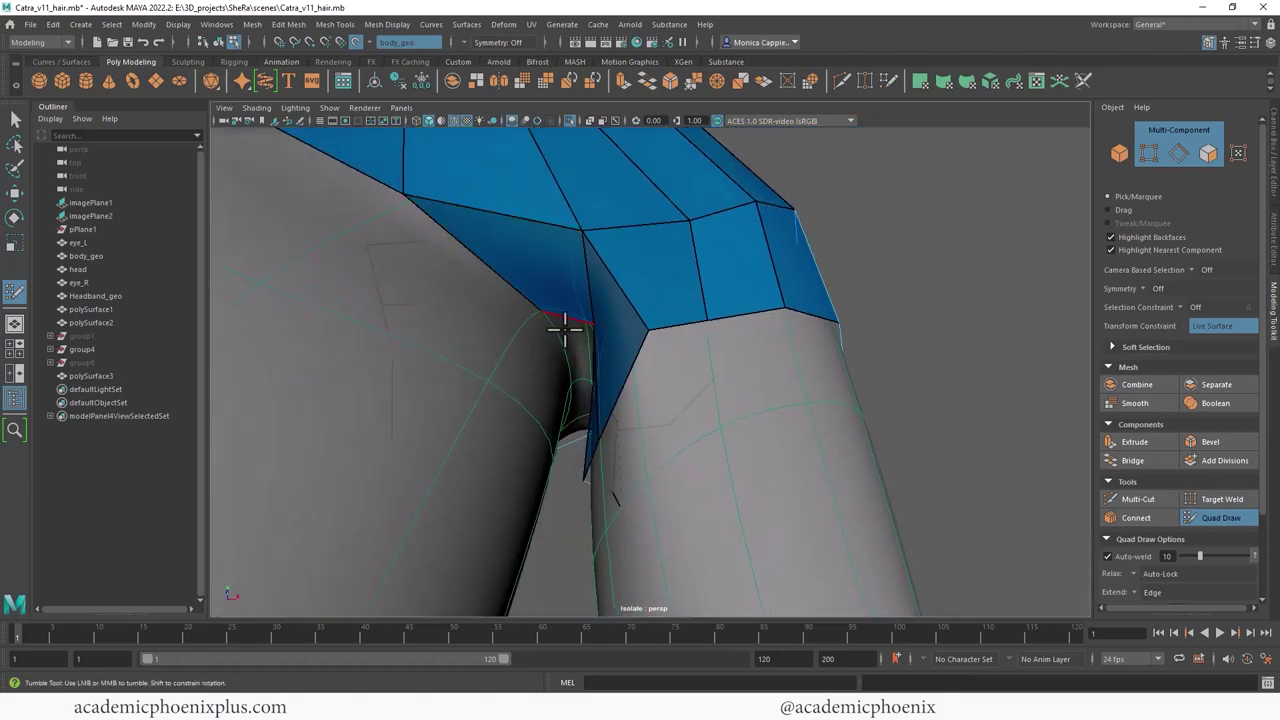
pyautogui.moveTo(563, 323)
pyautogui.keyDown('alt'); pyautogui.mouseDown()
pyautogui.moveTo(580, 300)
pyautogui.moveTo(561, 343)
pyautogui.moveTo(657, 309)
pyautogui.moveTo(699, 311)
pyautogui.mouseUp(); pyautogui.keyUp('alt')
pyautogui.keyDown('alt'); pyautogui.moveTo(673, 289); pyautogui.dragTo(906, 297, button='right'); pyautogui.keyUp('alt')
pyautogui.keyDown('alt'); pyautogui.moveTo(632, 311); pyautogui.dragTo(700, 323, button='middle'); pyautogui.keyUp('alt')
pyautogui.moveTo(699, 321)
pyautogui.keyDown('alt'); pyautogui.mouseDown()
pyautogui.moveTo(780, 349)
pyautogui.moveTo(731, 356)
pyautogui.moveTo(737, 377)
pyautogui.moveTo(714, 364)
pyautogui.moveTo(746, 380)
pyautogui.moveTo(753, 414)
pyautogui.mouseUp(); pyautogui.keyUp('alt')
pyautogui.click(688, 322)
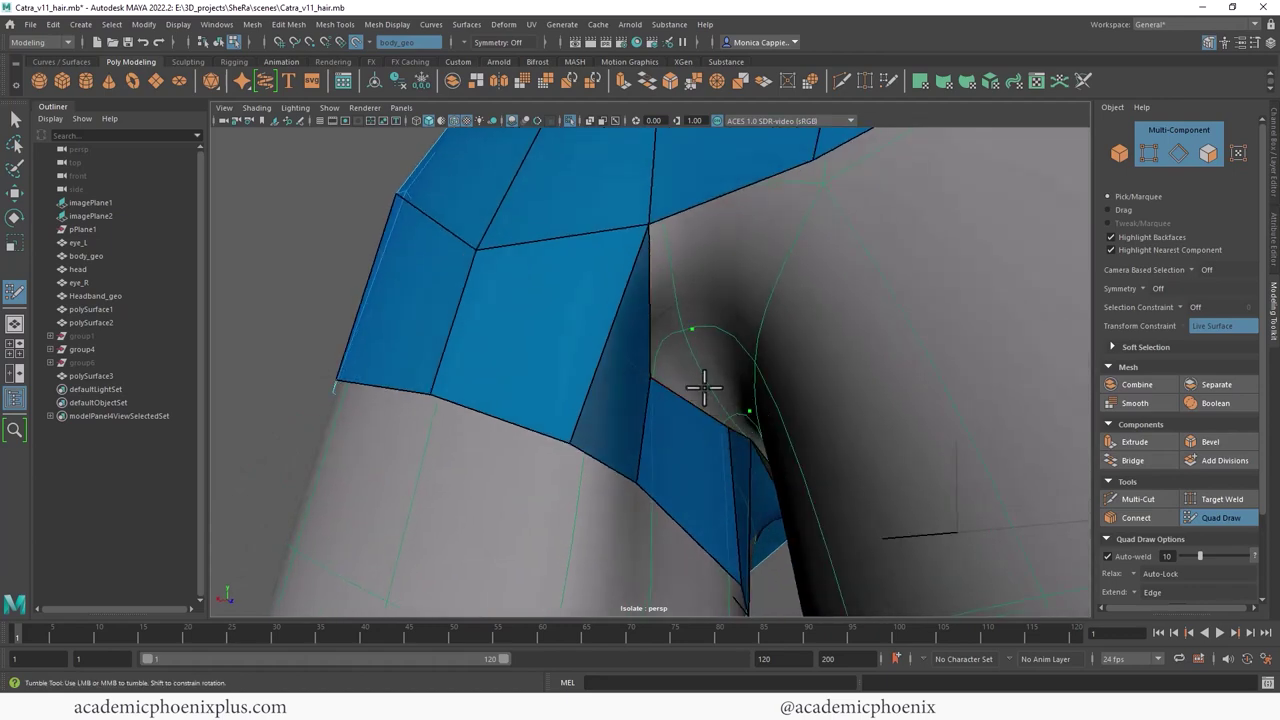
pyautogui.keyDown('shift'); pyautogui.click(680, 318); pyautogui.keyUp('shift')
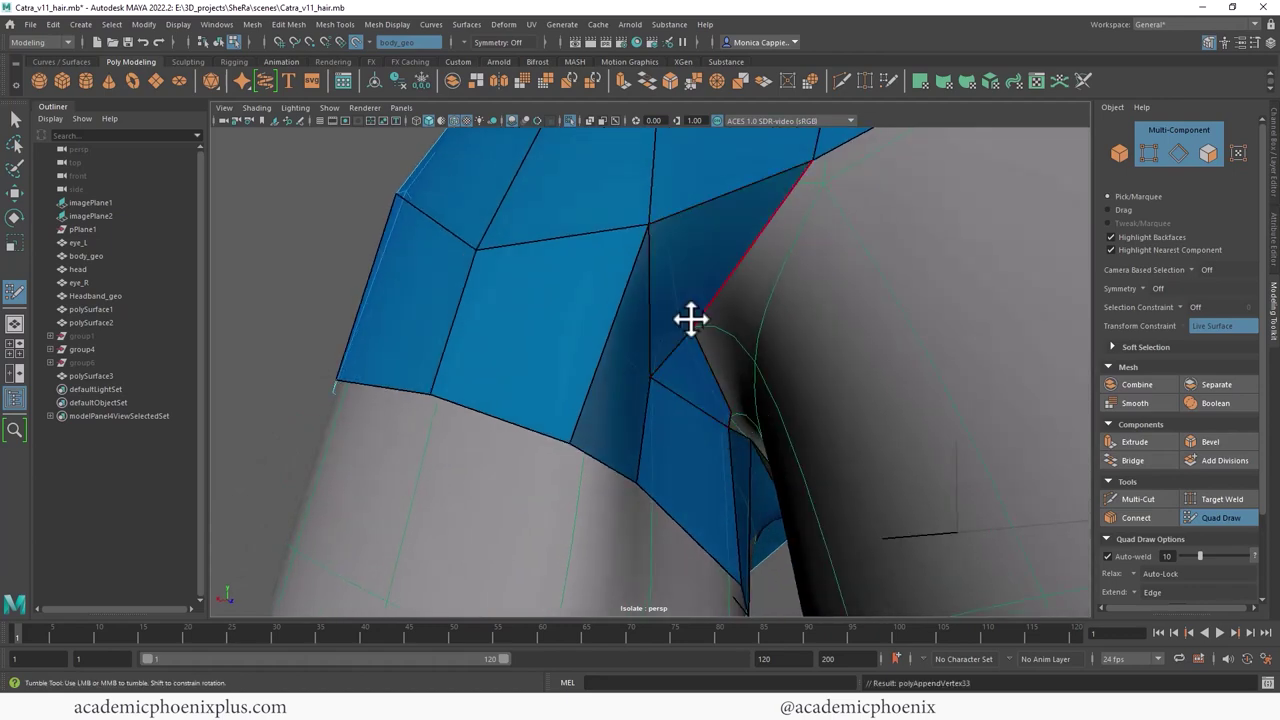
# Step: Delete the columns of quads nearest the body's centre line on both the chest and back sides of the patch
pyautogui.moveTo(689, 320)
pyautogui.keyDown('alt'); pyautogui.mouseDown()
pyautogui.moveTo(730, 315)
pyautogui.moveTo(686, 286)
pyautogui.moveTo(731, 334)
pyautogui.moveTo(483, 251)
pyautogui.moveTo(768, 325)
pyautogui.moveTo(543, 449)
pyautogui.mouseUp(); pyautogui.keyUp('alt')
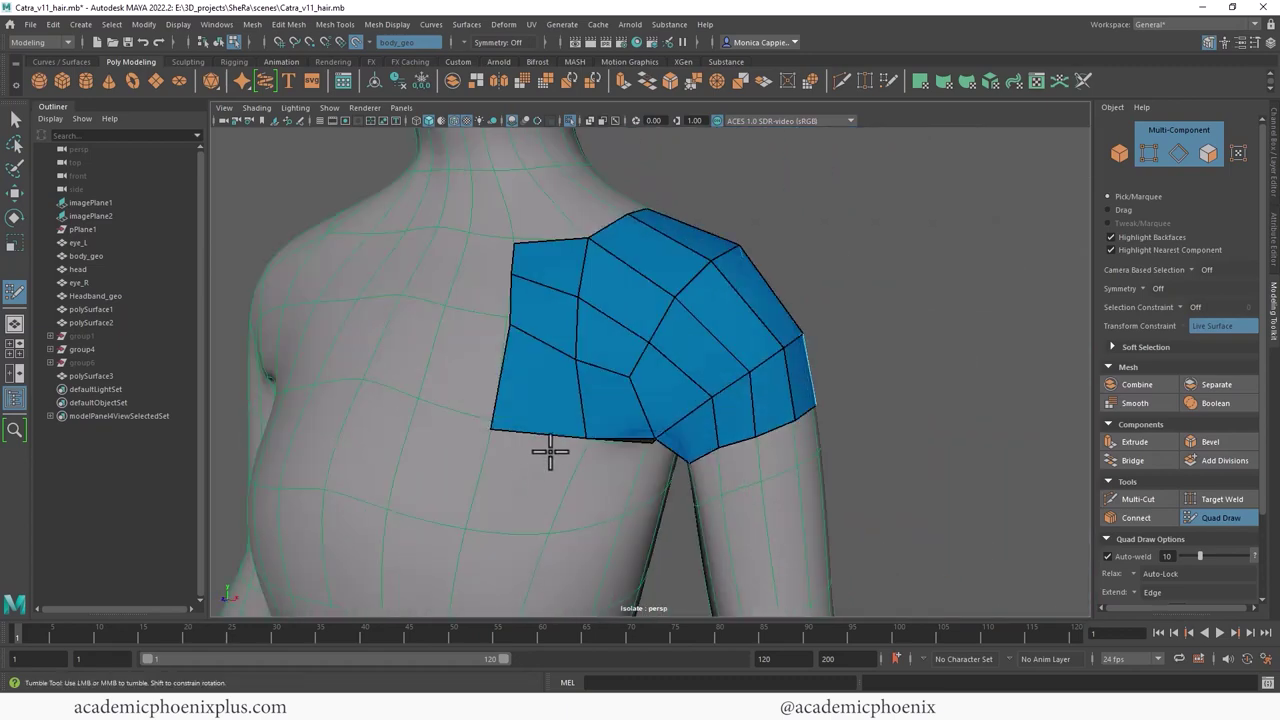
pyautogui.keyDown('ctrl'); pyautogui.keyDown('shift'); pyautogui.click(549, 264); pyautogui.keyUp('shift'); pyautogui.keyUp('ctrl')
pyautogui.keyDown('ctrl'); pyautogui.keyDown('shift'); pyautogui.click(543, 303); pyautogui.keyUp('shift'); pyautogui.keyUp('ctrl')
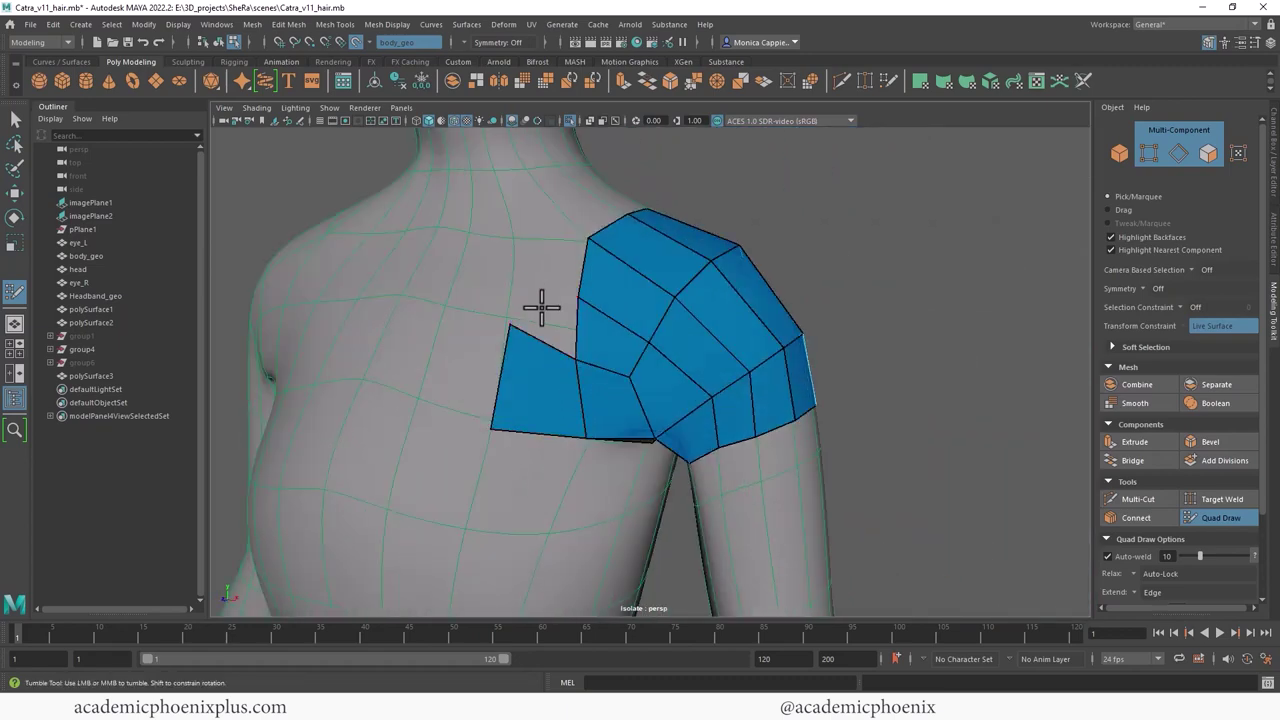
pyautogui.keyDown('ctrl'); pyautogui.keyDown('shift'); pyautogui.click(521, 377); pyautogui.keyUp('shift'); pyautogui.keyUp('ctrl')
pyautogui.keyDown('alt'); pyautogui.moveTo(526, 374); pyautogui.dragTo(729, 338); pyautogui.keyUp('alt')
pyautogui.keyDown('ctrl'); pyautogui.keyDown('shift'); pyautogui.click(729, 338); pyautogui.keyUp('shift'); pyautogui.keyUp('ctrl')
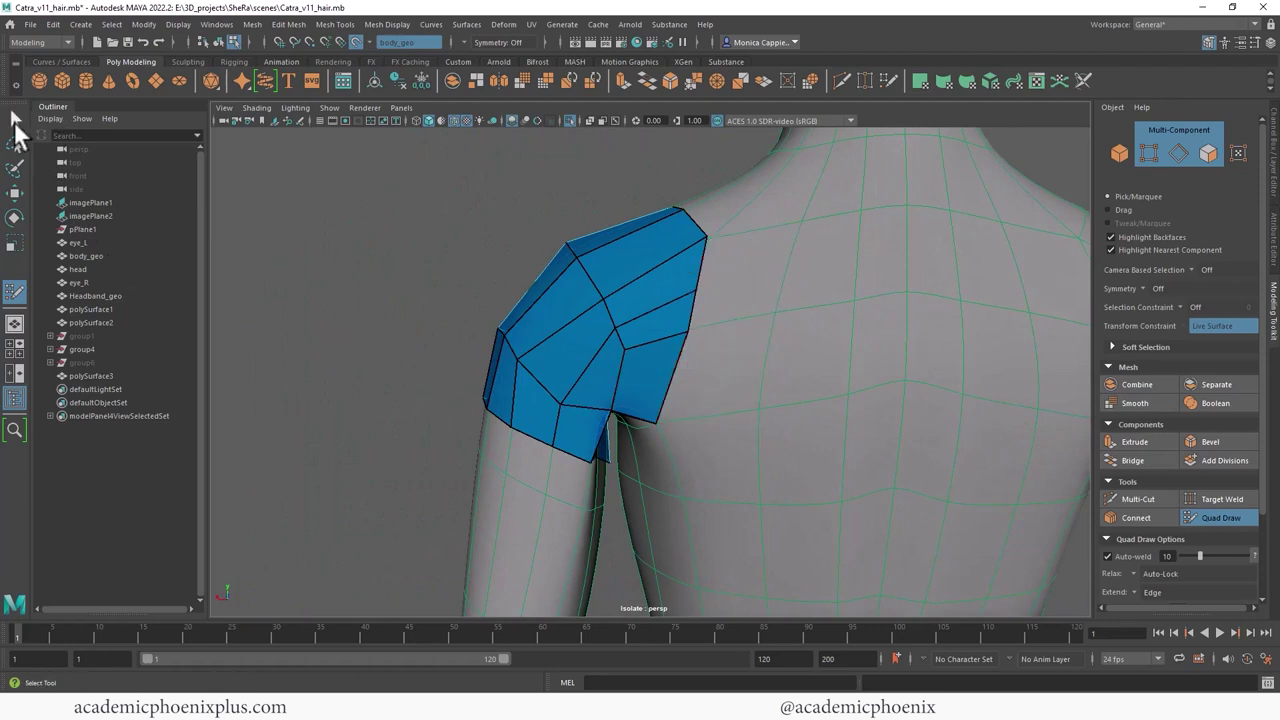
# Step: Leave Quad Draw with the live surface turned off and display body_geo without smooth preview
pyautogui.click(14, 121)
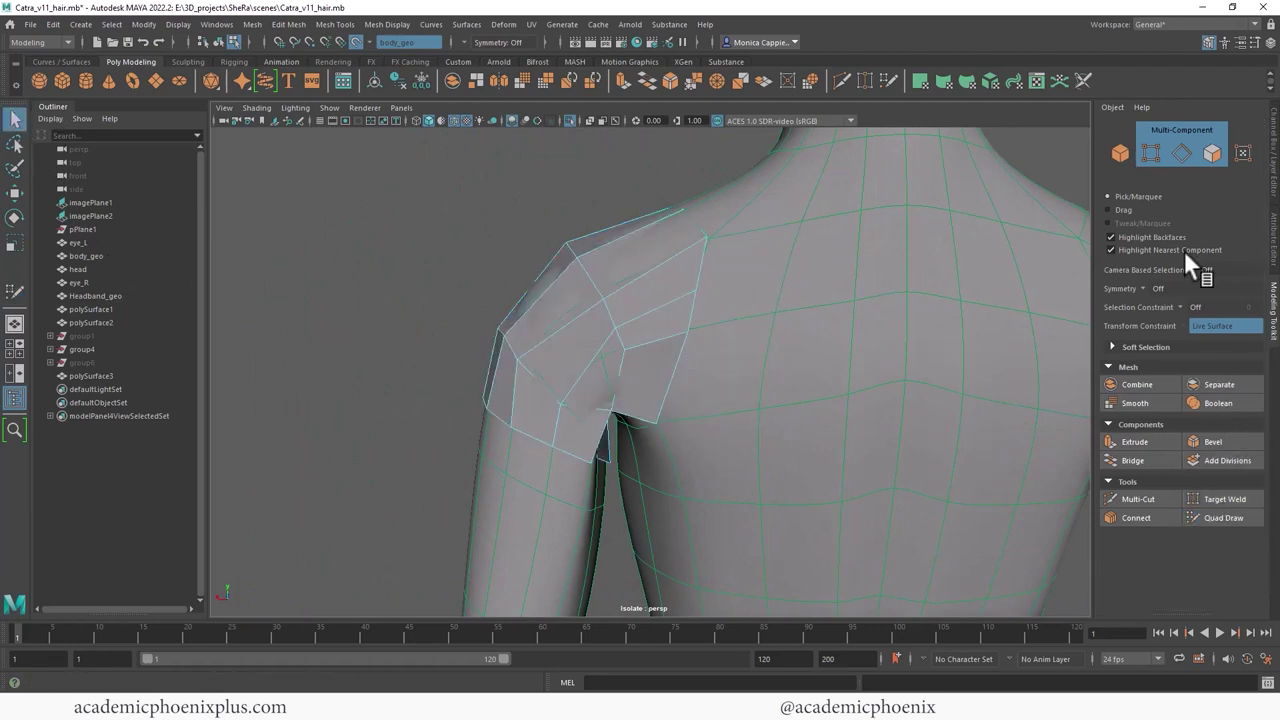
pyautogui.click(357, 41)
pyautogui.keyDown('alt'); pyautogui.moveTo(546, 304); pyautogui.dragTo(866, 337); pyautogui.keyUp('alt')
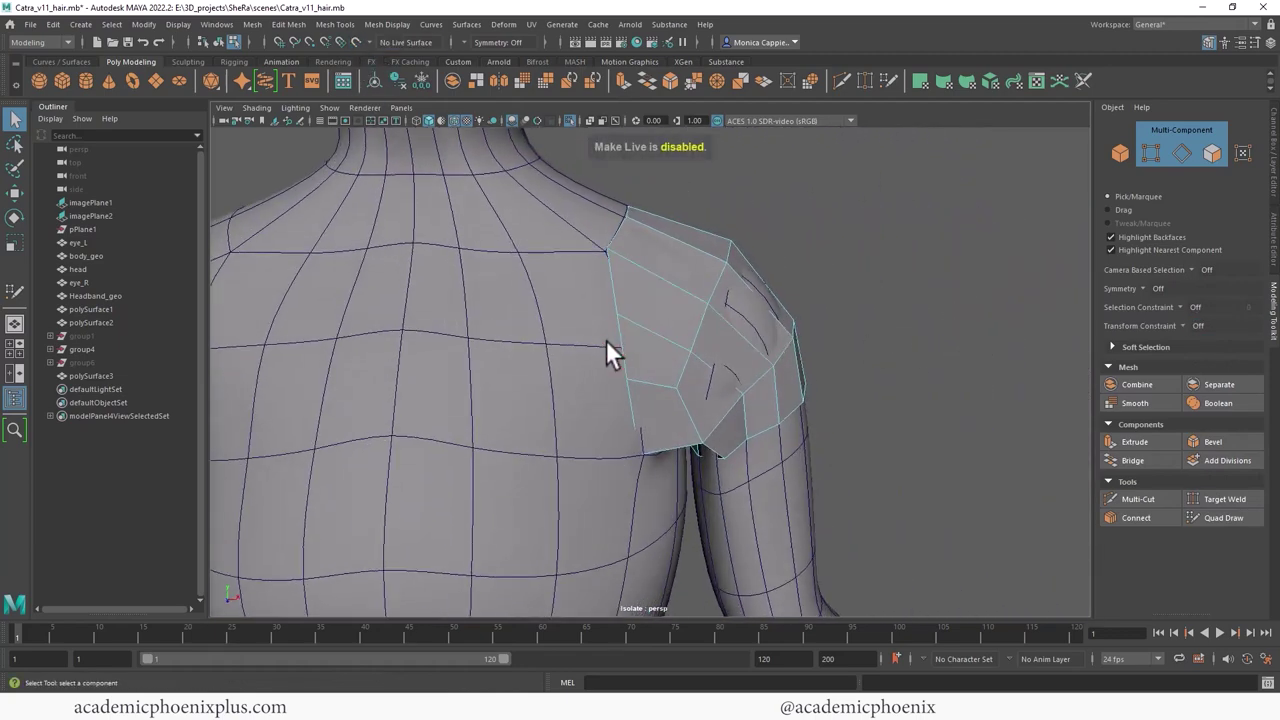
pyautogui.press('3')
pyautogui.click(580, 345)
pyautogui.click(650, 332)
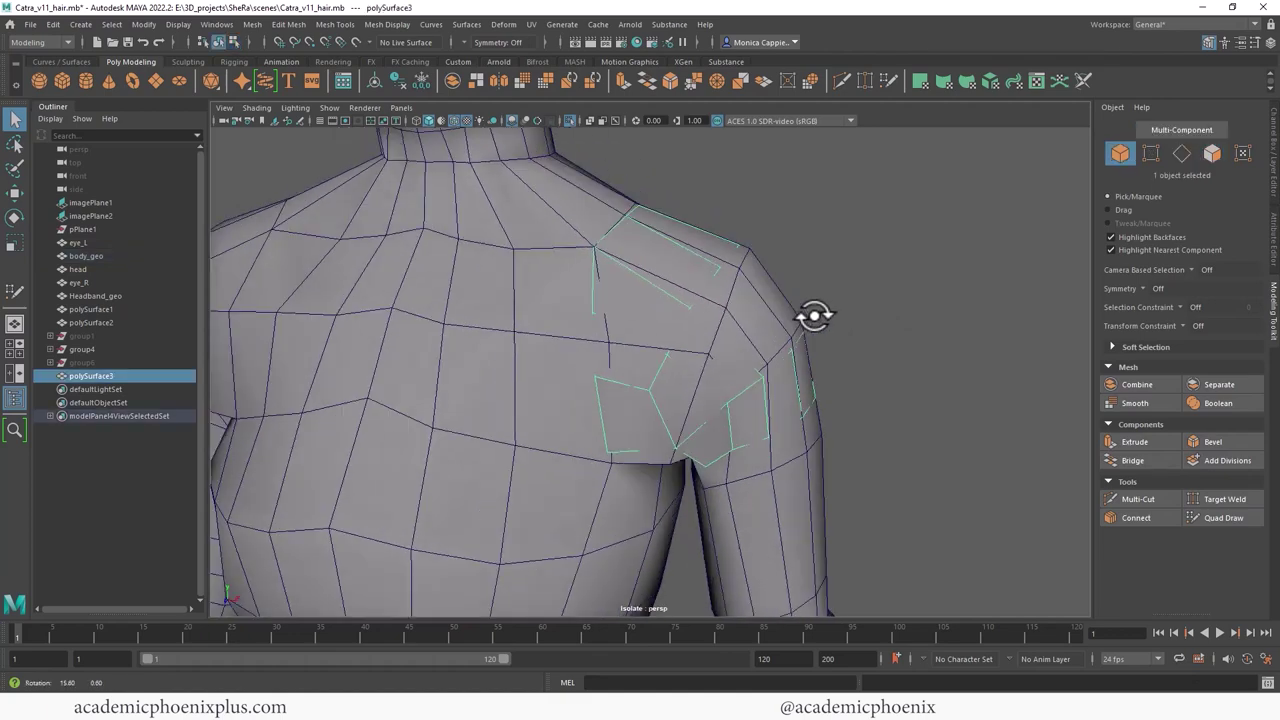
pyautogui.keyDown('alt'); pyautogui.moveTo(814, 314); pyautogui.dragTo(817, 309); pyautogui.keyUp('alt')
# Step: Switch body_geo to face selection and delete its faces lying beneath the new shoulder patch
pyautogui.click(572, 325)
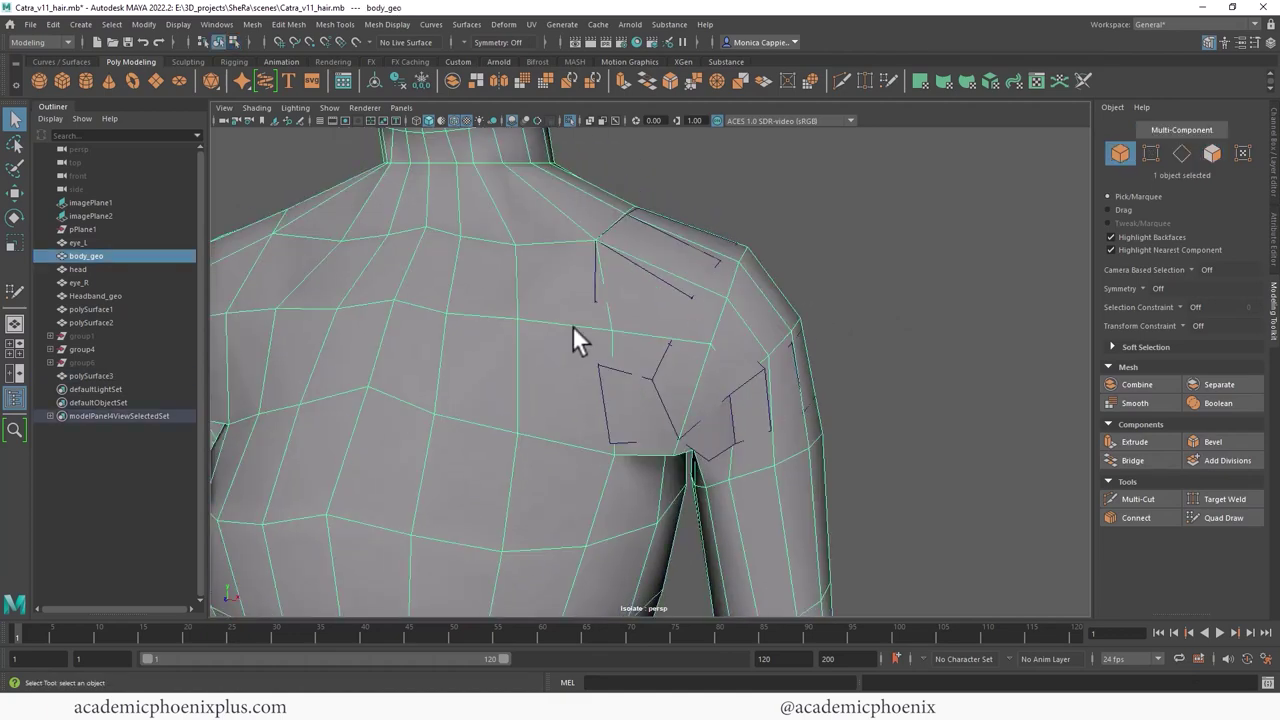
pyautogui.moveTo(564, 318); pyautogui.dragTo(557, 368, button='right')
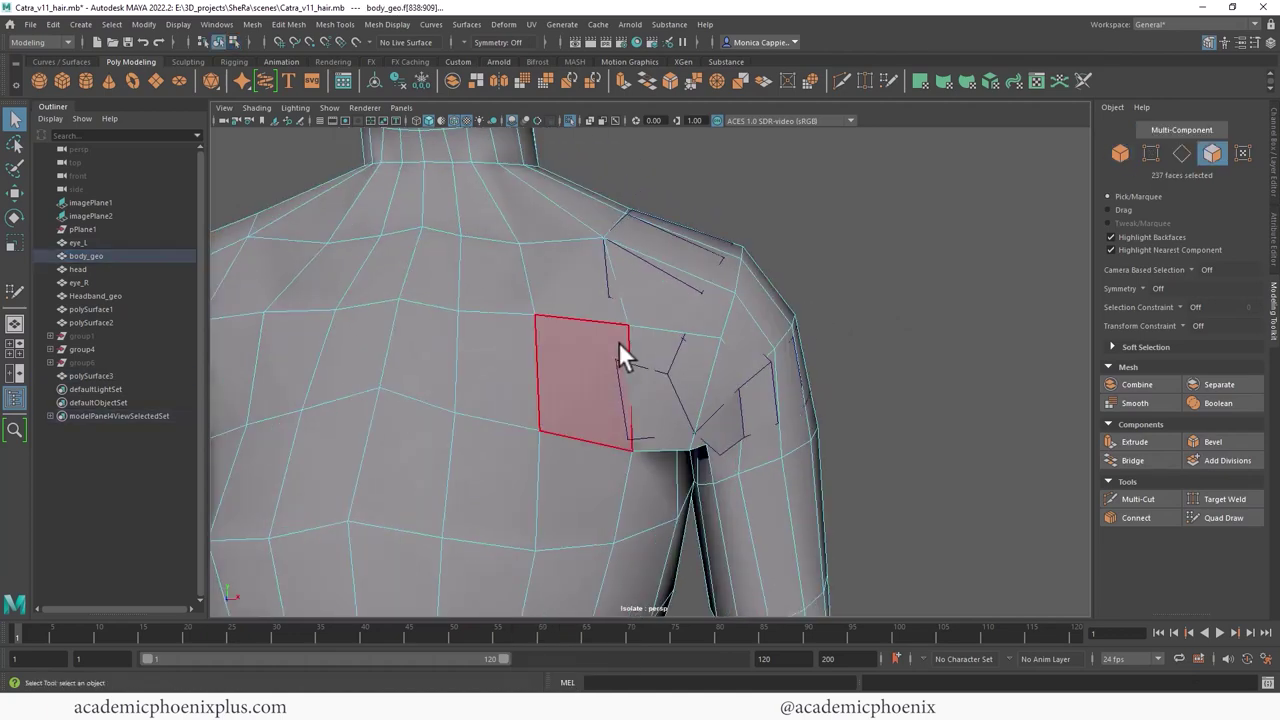
pyautogui.click(676, 300)
pyautogui.press('Delete')
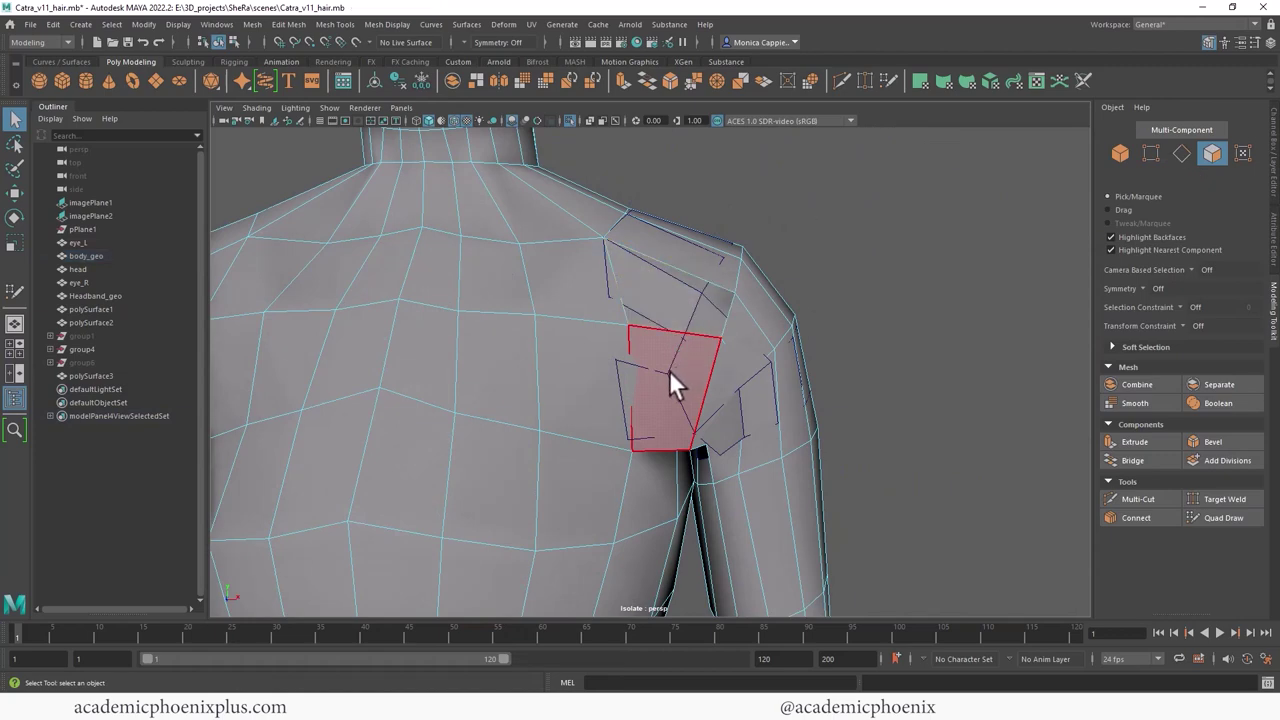
pyautogui.click(669, 370)
pyautogui.press('Delete')
pyautogui.moveTo(763, 346); pyautogui.dragTo(762, 350)
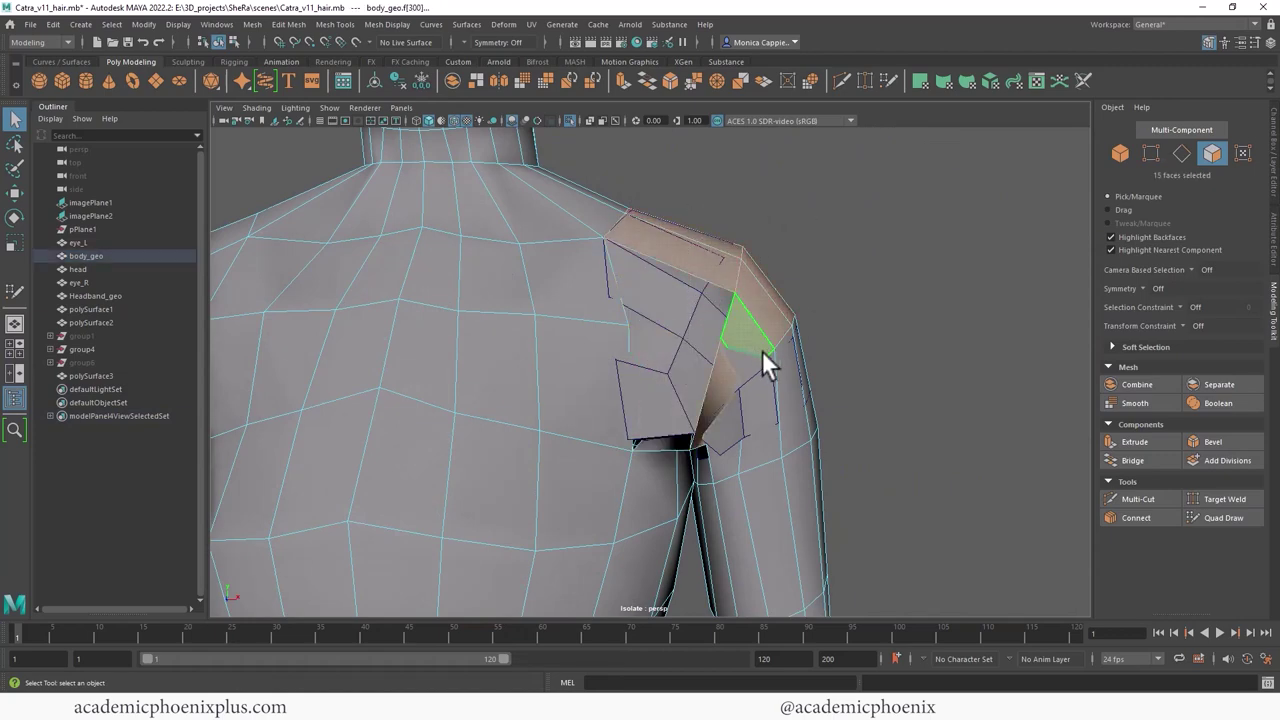
pyautogui.press('Delete')
# Step: Undo the last face deletion and delete the shoulder faces again without the upper-arm face
pyautogui.keyDown('alt'); pyautogui.moveTo(873, 314); pyautogui.dragTo(622, 297); pyautogui.keyUp('alt')
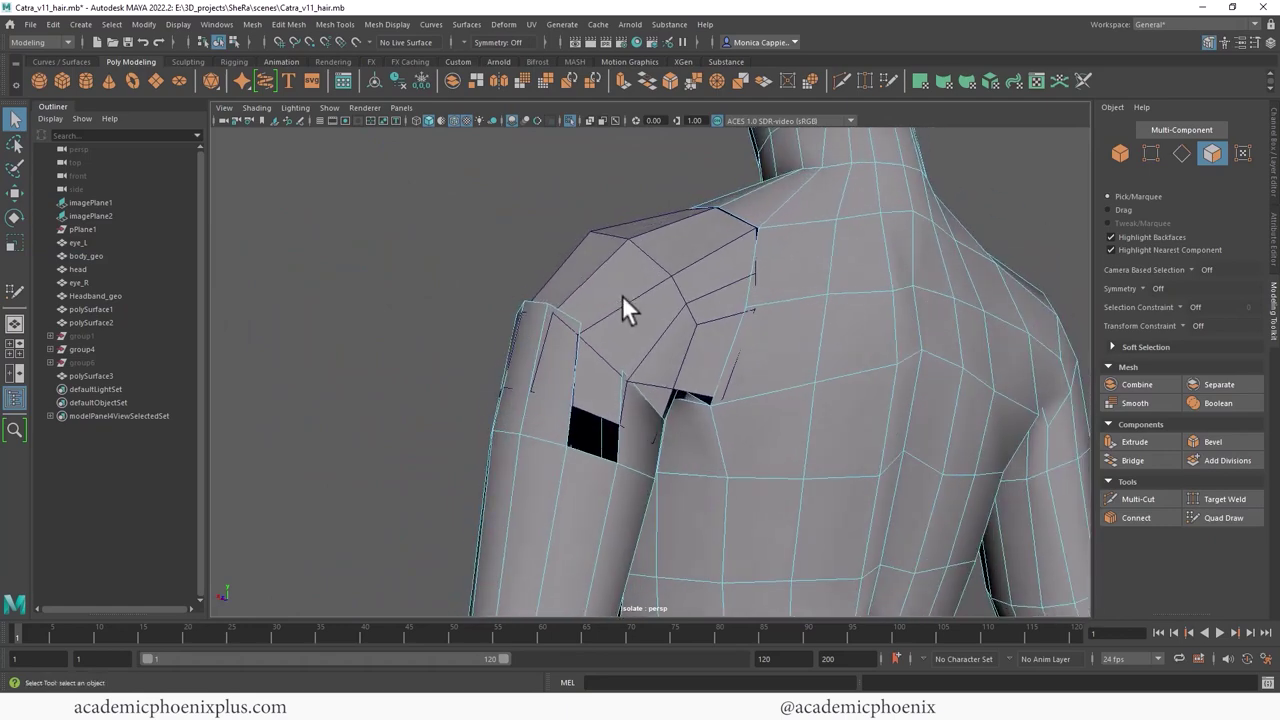
pyautogui.hotkey('ctrl', 'z')
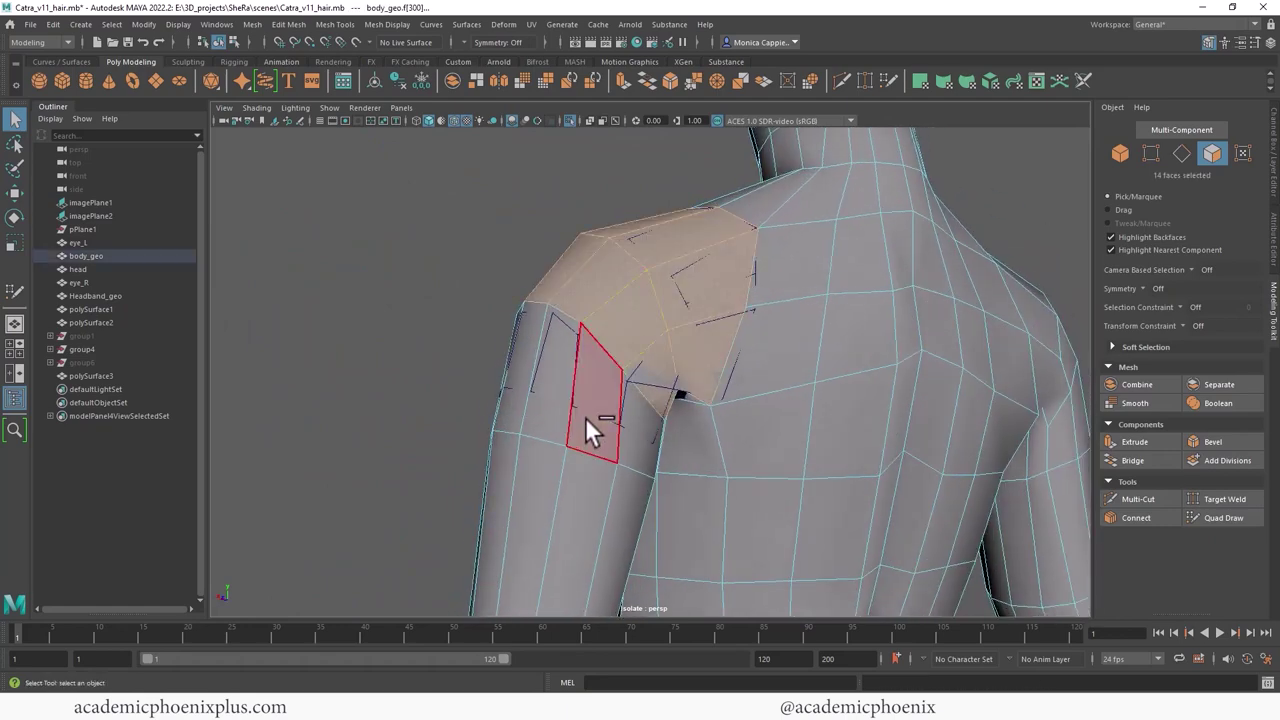
pyautogui.press('Delete')
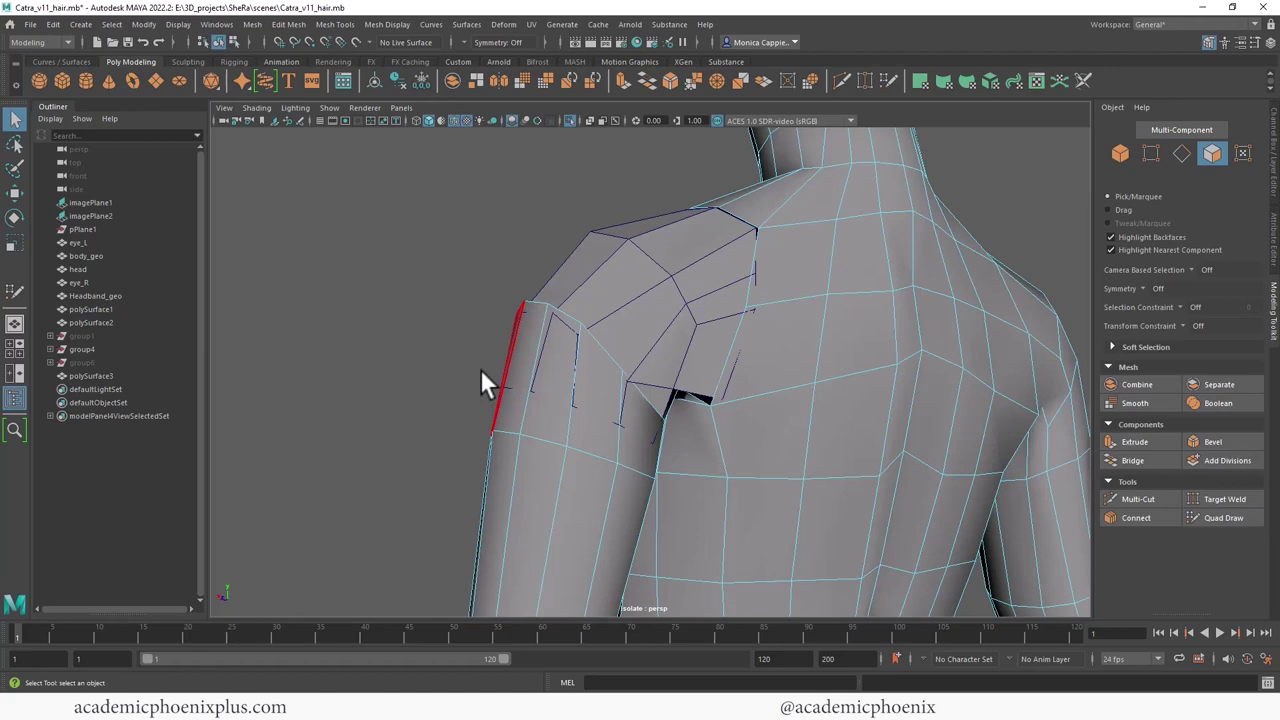
# Step: Insert an edge loop around body_geo's upper arm at the lower border of the shoulder patch
pyautogui.keyDown('alt'); pyautogui.moveTo(489, 366); pyautogui.dragTo(697, 428); pyautogui.keyUp('alt')
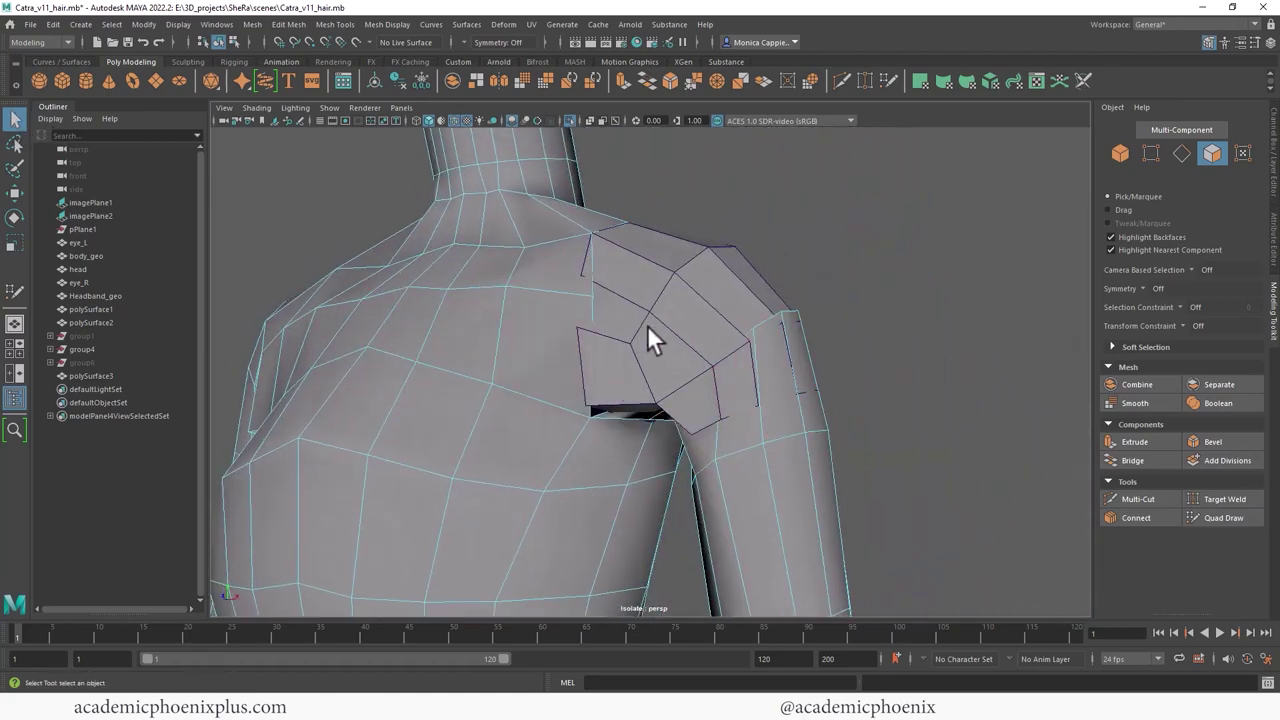
pyautogui.keyDown('alt'); pyautogui.moveTo(647, 325); pyautogui.dragTo(688, 325); pyautogui.keyUp('alt')
pyautogui.rightClick(583, 292)
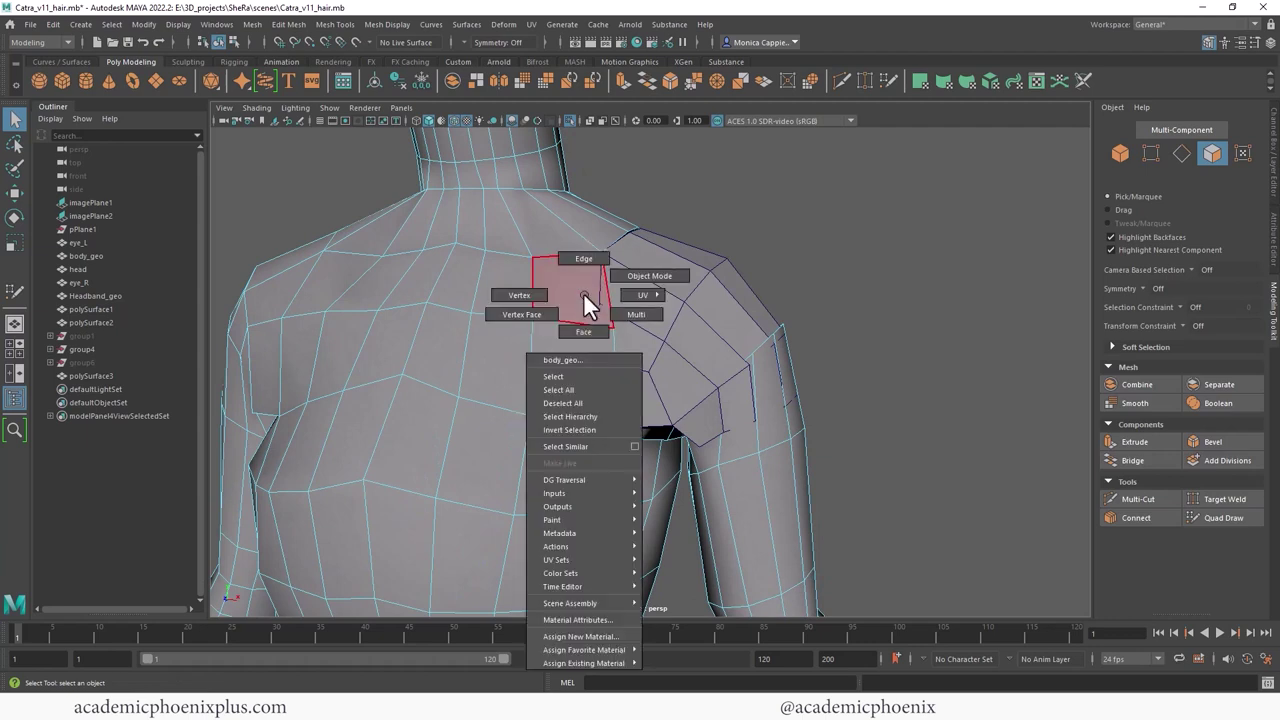
pyautogui.moveTo(583, 292); pyautogui.dragTo(487, 311, button='right')
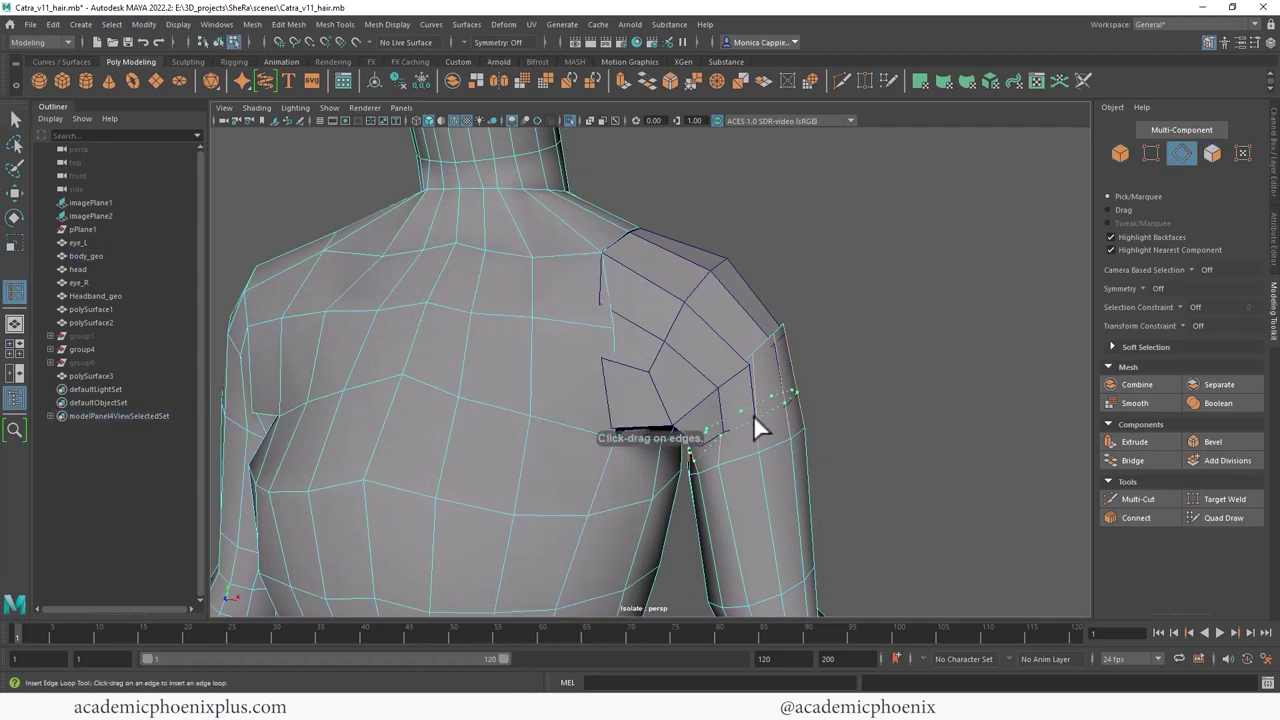
pyautogui.click(753, 415)
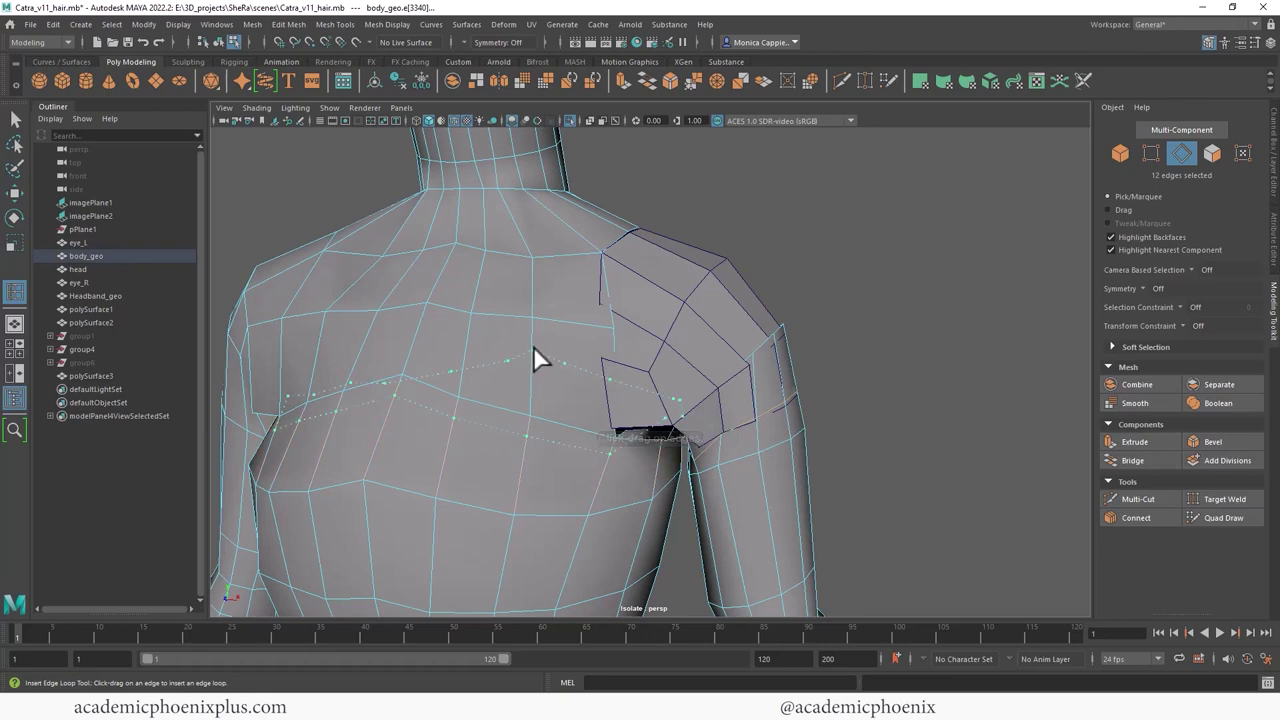
# Step: Insert a horizontal edge loop across body_geo's upper chest, running into the inner border of the shoulder patch
pyautogui.moveTo(529, 340); pyautogui.dragTo(528, 336)
pyautogui.scroll(-5, 540, 275)
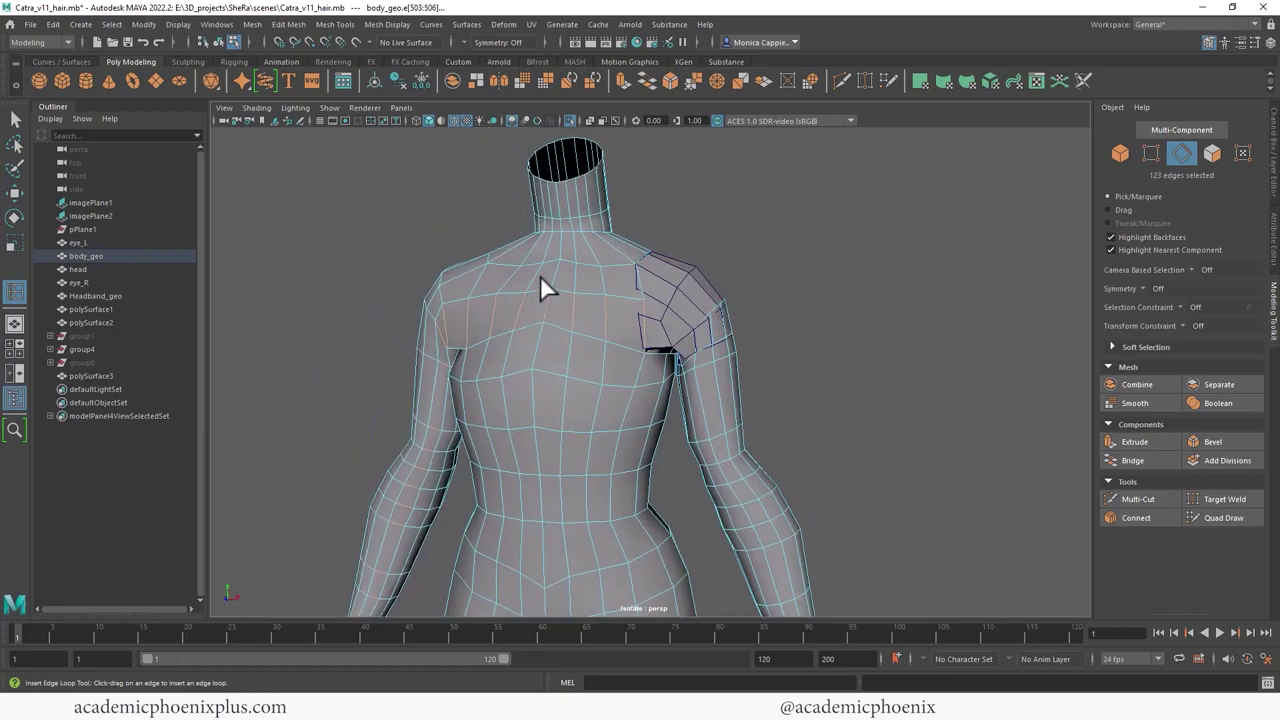
pyautogui.keyDown('alt'); pyautogui.moveTo(542, 335); pyautogui.dragTo(345, 349, button='right'); pyautogui.keyUp('alt')
pyautogui.keyDown('alt'); pyautogui.moveTo(345, 349); pyautogui.dragTo(375, 255, button='middle'); pyautogui.keyUp('alt')
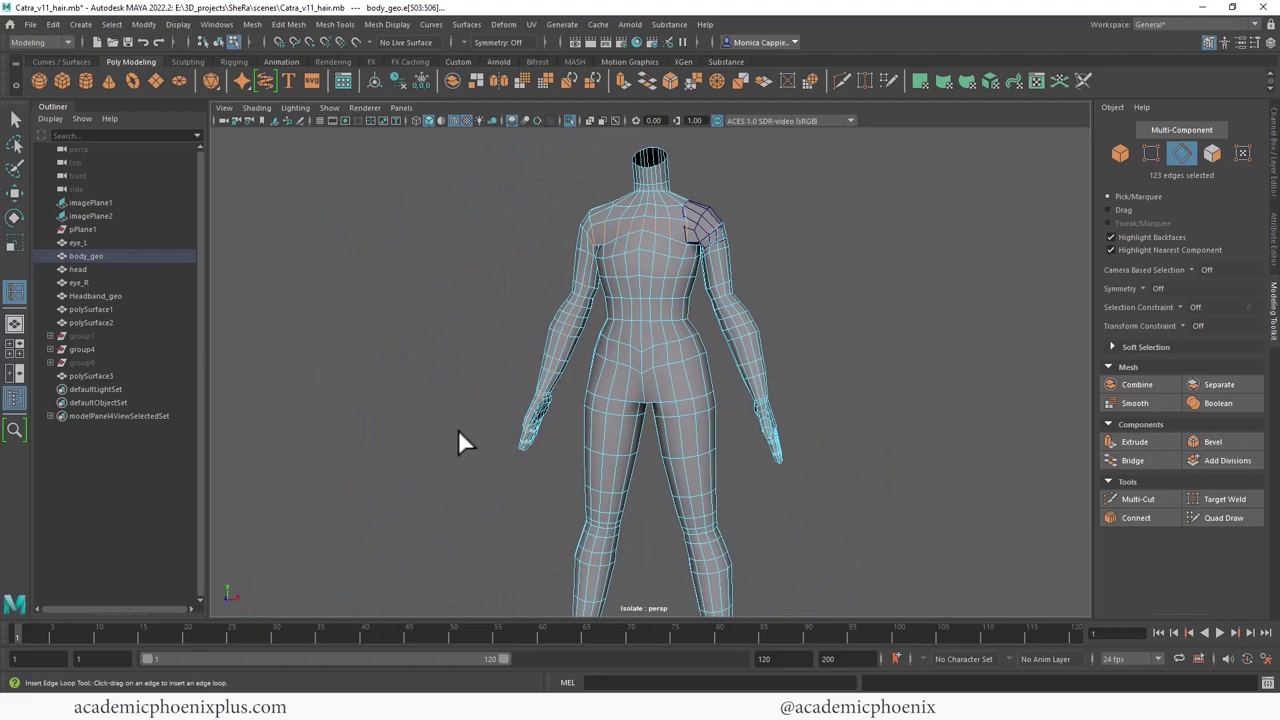
pyautogui.keyDown('alt'); pyautogui.moveTo(458, 429); pyautogui.dragTo(1119, 292, button='right'); pyautogui.keyUp('alt')
pyautogui.keyDown('alt'); pyautogui.moveTo(735, 195); pyautogui.dragTo(644, 431, button='middle'); pyautogui.keyUp('alt')
pyautogui.keyDown('alt'); pyautogui.moveTo(690, 310); pyautogui.dragTo(835, 285, button='right'); pyautogui.keyUp('alt')
pyautogui.keyDown('alt'); pyautogui.moveTo(630, 297); pyautogui.dragTo(619, 386, button='middle'); pyautogui.keyUp('alt')
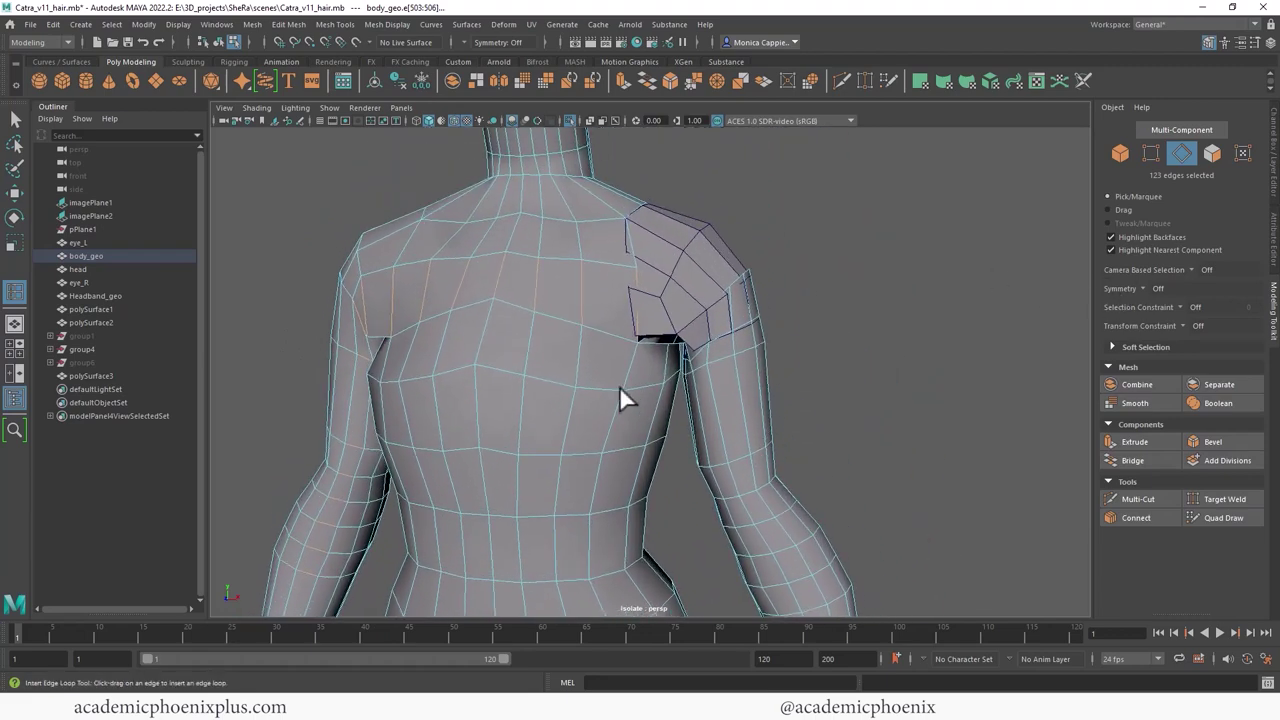
pyautogui.click(583, 285)
pyautogui.keyDown('alt'); pyautogui.moveTo(763, 268); pyautogui.dragTo(723, 346, button='middle'); pyautogui.keyUp('alt')
pyautogui.keyDown('alt'); pyautogui.moveTo(721, 346); pyautogui.dragTo(869, 297, button='right'); pyautogui.keyUp('alt')
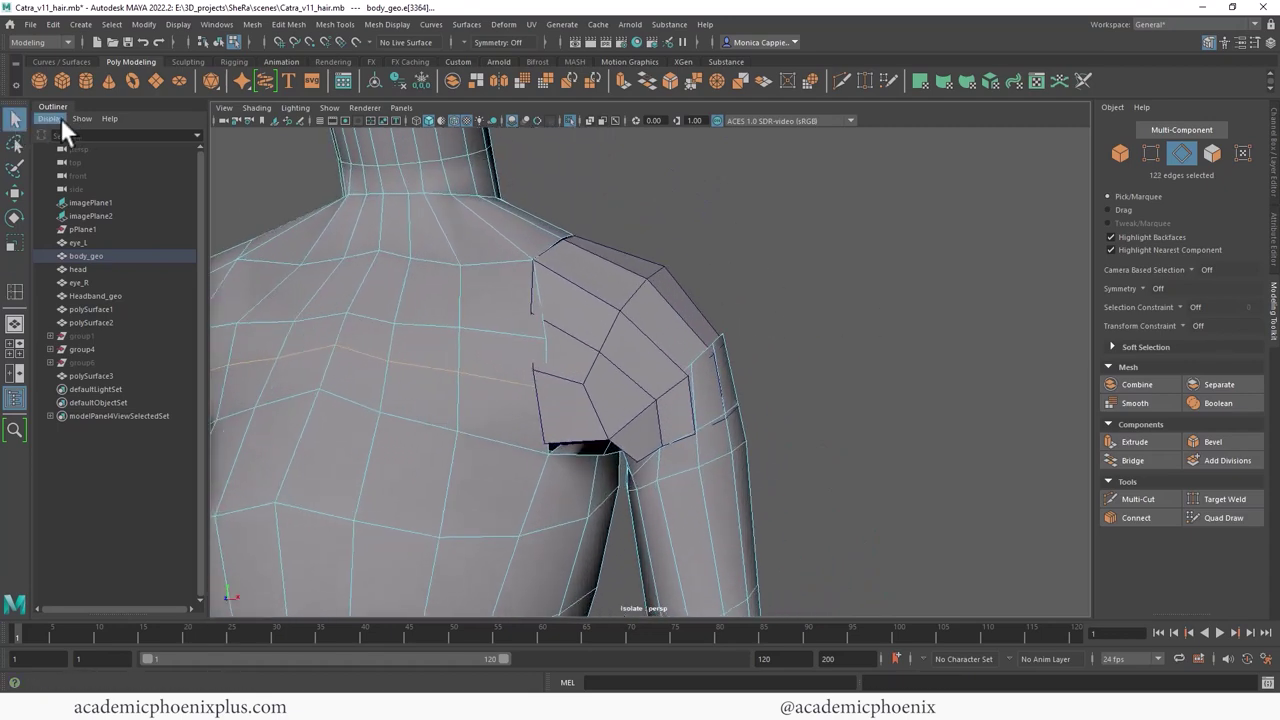
# Step: Switch polySurface3 to vertex selection and snap its chest-side border vertices onto the neighbouring body_geo vertices
pyautogui.rightClick(487, 228)
pyautogui.click(550, 210)
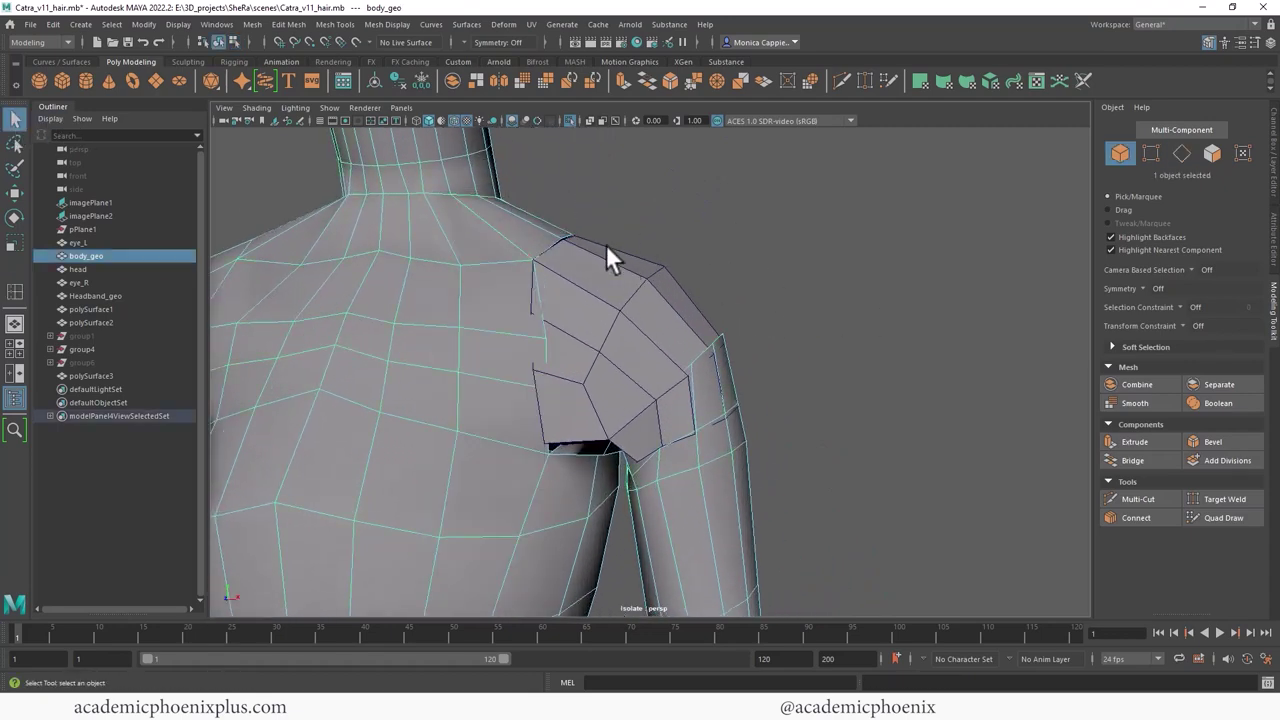
pyautogui.click(609, 251)
pyautogui.rightClick(632, 266)
pyautogui.click(567, 268)
pyautogui.keyDown('alt'); pyautogui.moveTo(571, 264); pyautogui.dragTo(588, 264); pyautogui.keyUp('alt')
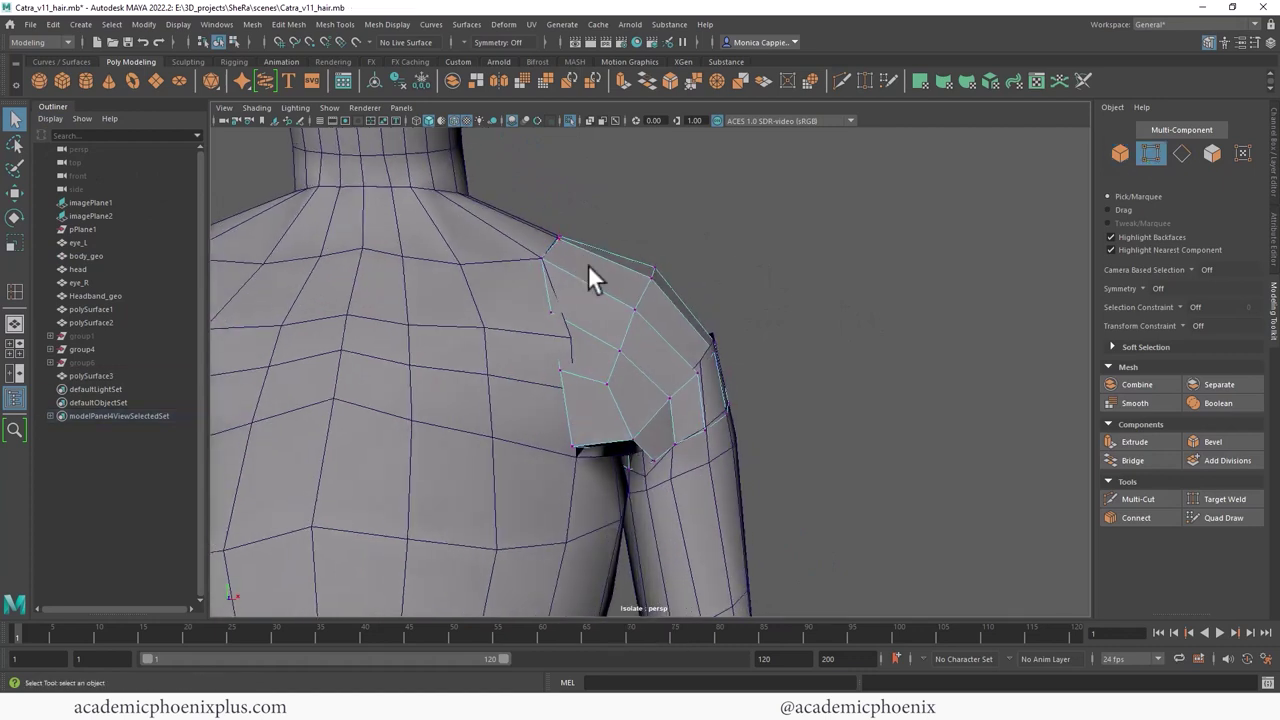
pyautogui.click(550, 309)
pyautogui.press('w')
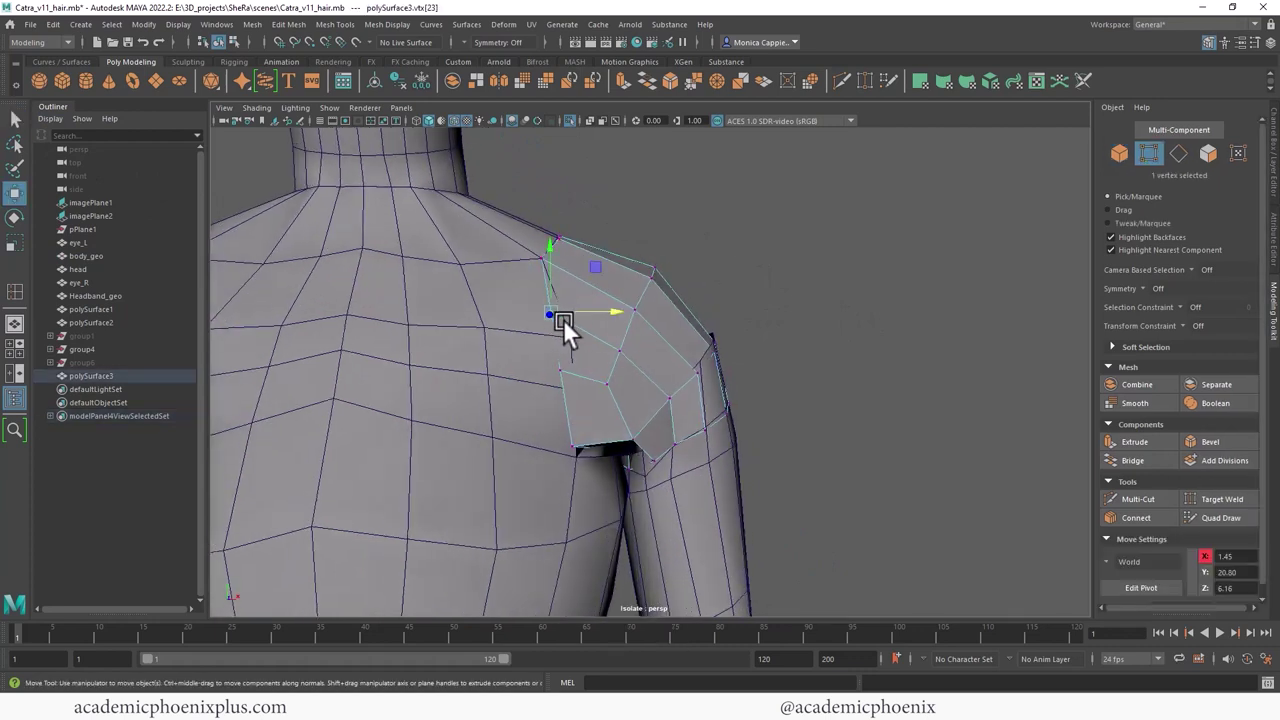
pyautogui.press('v')
pyautogui.moveTo(565, 326); pyautogui.dragTo(572, 452, button='middle')
pyautogui.click(571, 443)
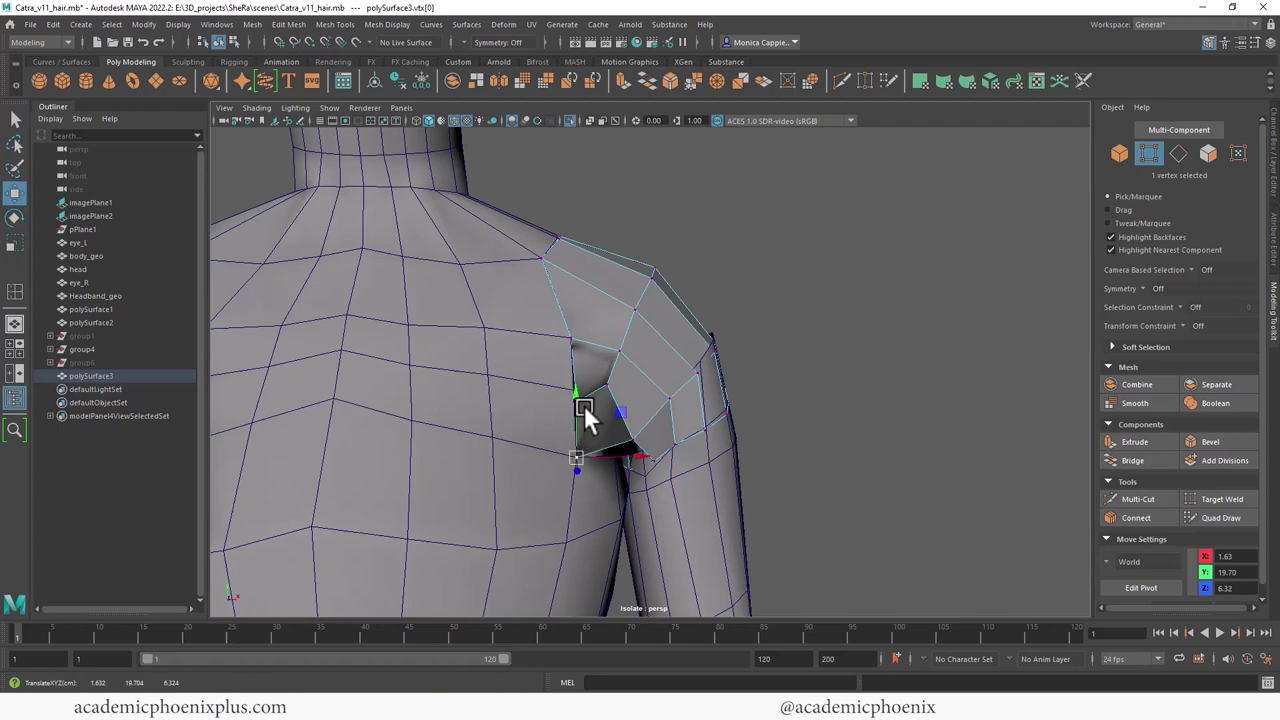
# Step: Undo the last two vertex snaps and snap the patch's two lower chest-side border vertices to body_geo again
pyautogui.keyDown('alt'); pyautogui.moveTo(589, 395); pyautogui.dragTo(624, 390); pyautogui.keyUp('alt')
pyautogui.hotkey('ctrl', 'z')
pyautogui.hotkey('ctrl', 'z')
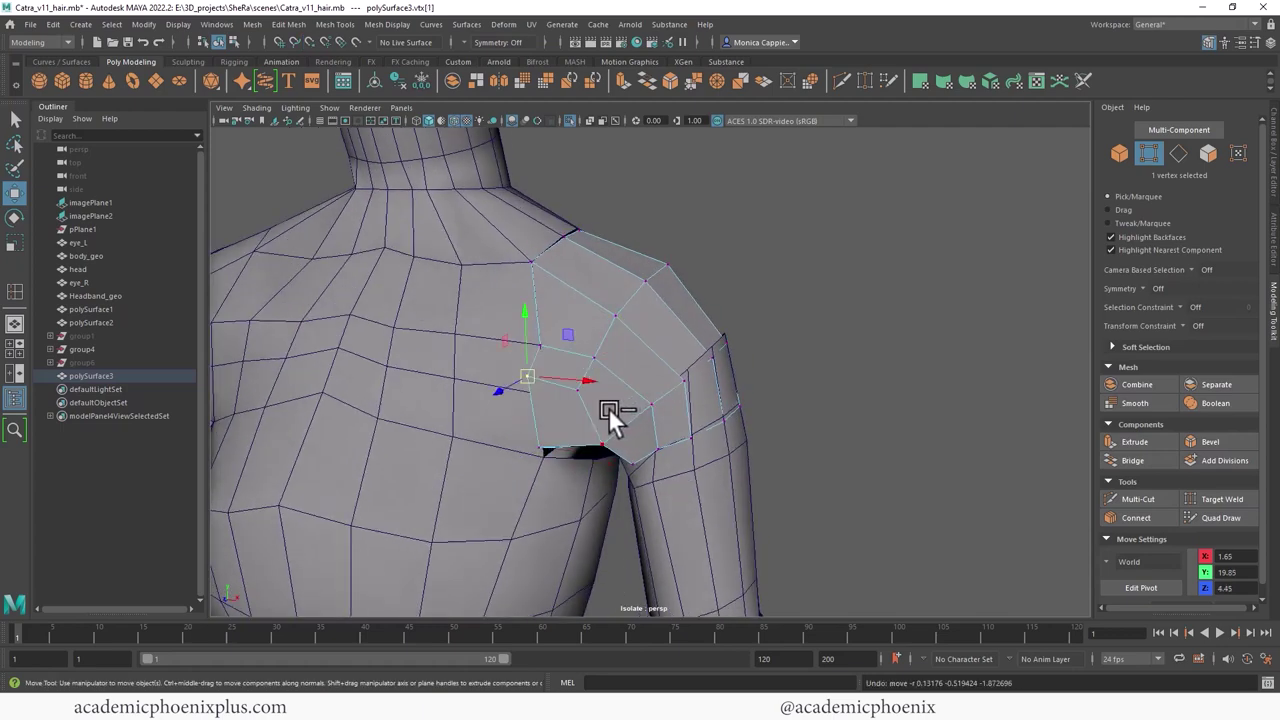
pyautogui.press('v')
pyautogui.moveTo(541, 402); pyautogui.dragTo(541, 396, button='middle')
pyautogui.click(539, 448)
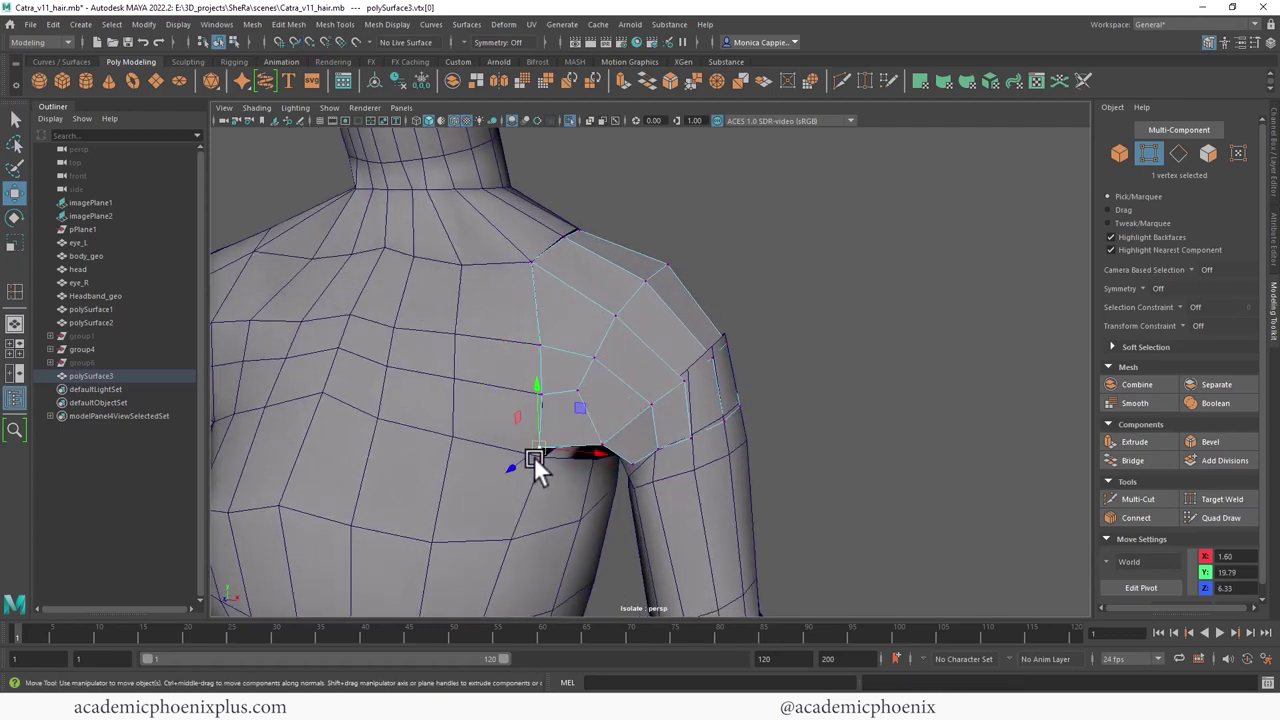
pyautogui.press('v')
pyautogui.moveTo(533, 456); pyautogui.dragTo(541, 454, button='middle')
# Step: Snap the patch's border vertices along the top of the shoulder and the upper back corner onto body_geo's vertices
pyautogui.keyDown('alt'); pyautogui.moveTo(800, 371); pyautogui.dragTo(554, 325); pyautogui.keyUp('alt')
pyautogui.click(554, 325)
pyautogui.click(590, 322)
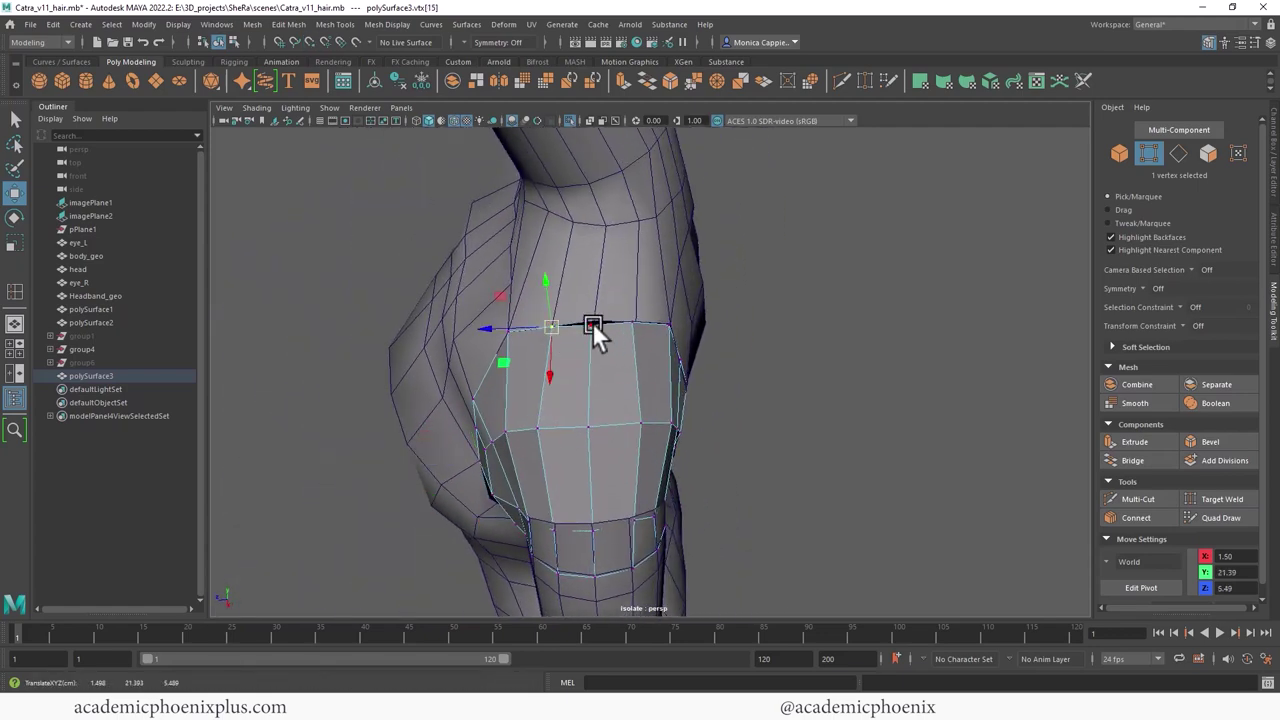
pyautogui.click(635, 322)
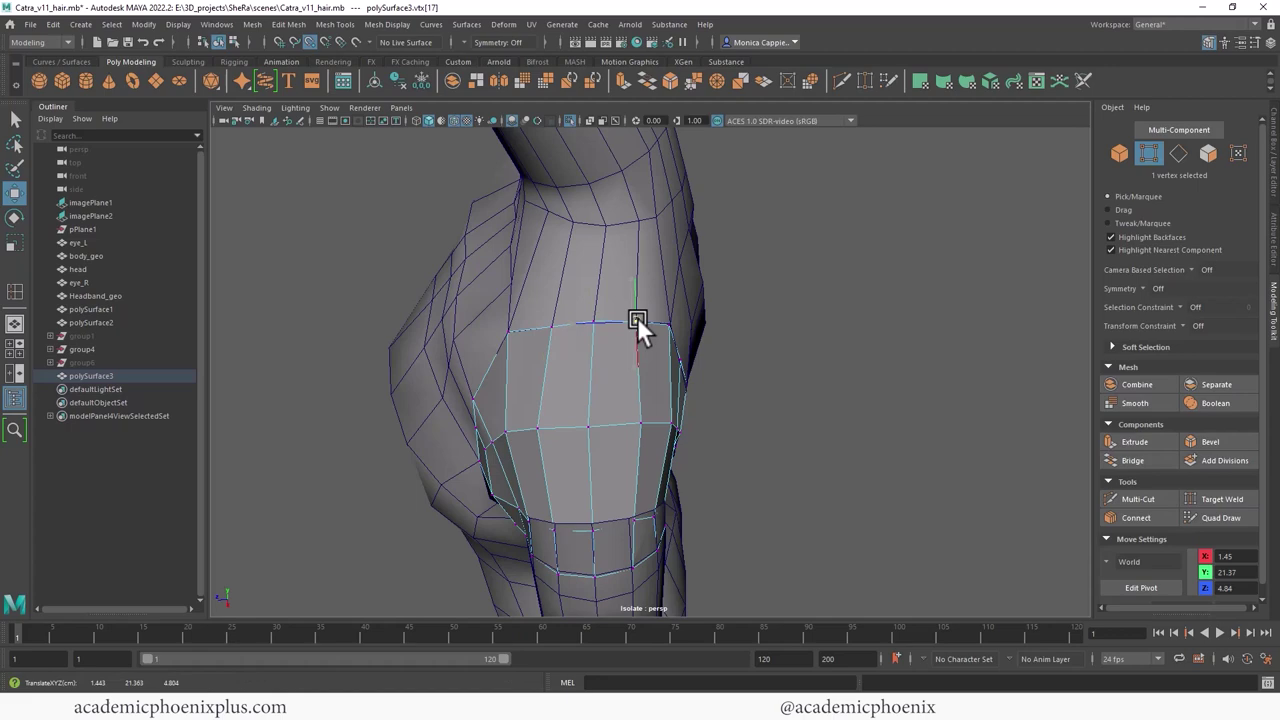
pyautogui.keyDown('alt'); pyautogui.moveTo(768, 325); pyautogui.dragTo(658, 305); pyautogui.keyUp('alt')
pyautogui.press('f')
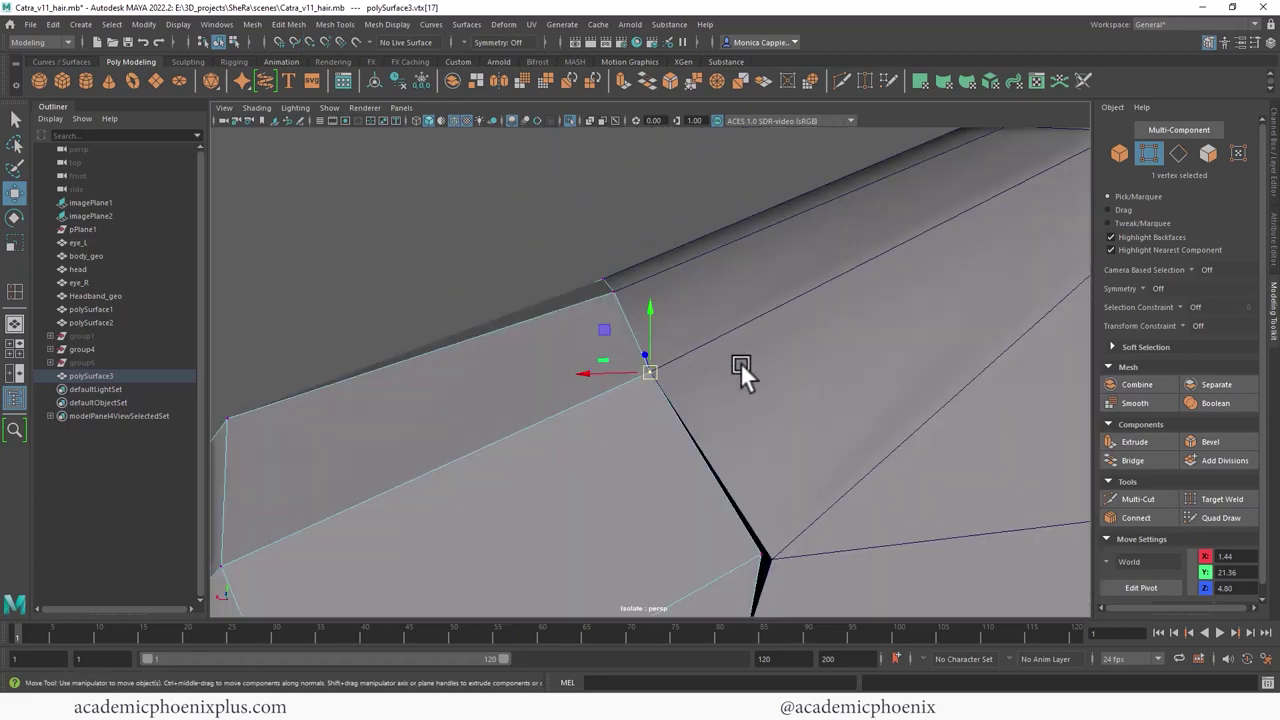
pyautogui.keyDown('alt'); pyautogui.moveTo(890, 405); pyautogui.dragTo(625, 298, button='right'); pyautogui.keyUp('alt')
pyautogui.keyDown('alt'); pyautogui.moveTo(625, 298); pyautogui.dragTo(623, 177, button='middle'); pyautogui.keyUp('alt')
pyautogui.keyDown('alt'); pyautogui.moveTo(622, 176); pyautogui.dragTo(721, 312); pyautogui.keyUp('alt')
pyautogui.keyDown('alt'); pyautogui.moveTo(743, 371); pyautogui.dragTo(820, 354); pyautogui.keyUp('alt')
pyautogui.keyDown('alt'); pyautogui.moveTo(820, 354); pyautogui.dragTo(662, 310, button='right'); pyautogui.keyUp('alt')
pyautogui.keyDown('alt'); pyautogui.moveTo(662, 310); pyautogui.dragTo(557, 282, button='middle'); pyautogui.keyUp('alt')
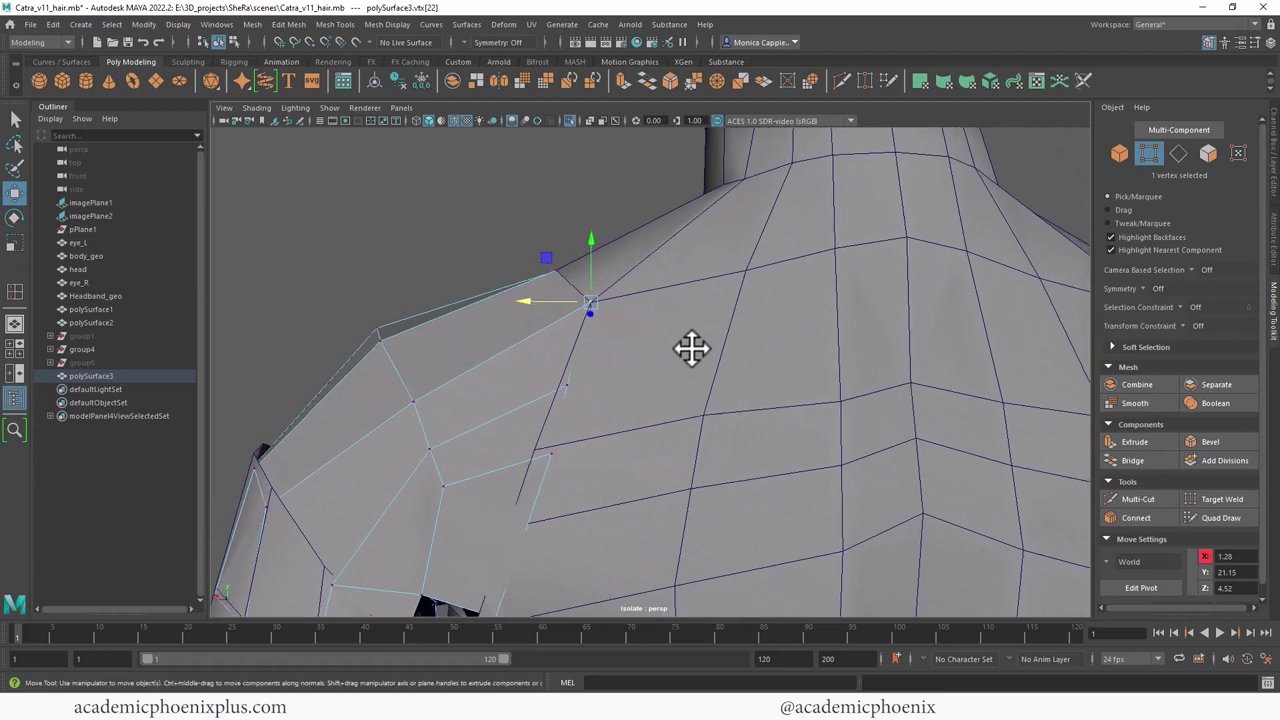
# Step: Insert a horizontal edge loop across body_geo's upper back, level with the patch's first open border vertex
pyautogui.moveTo(700, 343)
pyautogui.mouseDown(button='right')
pyautogui.moveTo(757, 306)
pyautogui.moveTo(720, 345)
pyautogui.mouseUp(button='right')
pyautogui.click(722, 345)
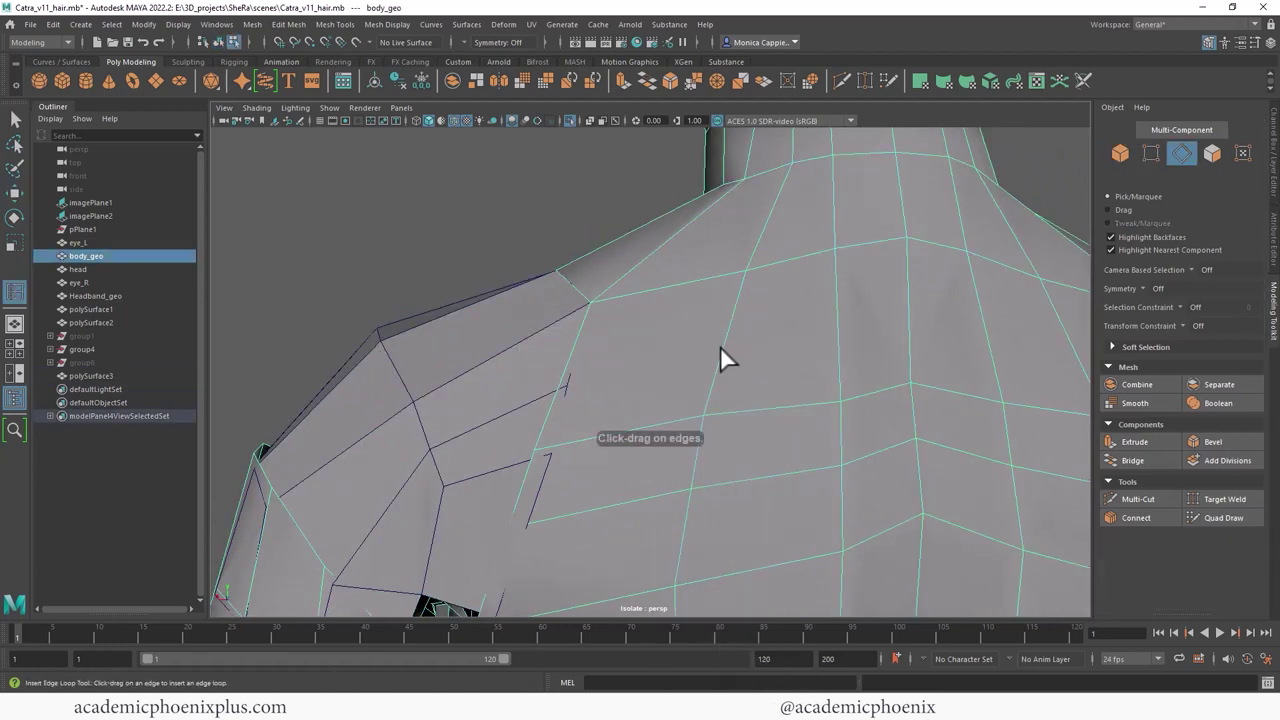
pyautogui.keyDown('alt'); pyautogui.moveTo(660, 345); pyautogui.dragTo(726, 288, button='middle'); pyautogui.keyUp('alt')
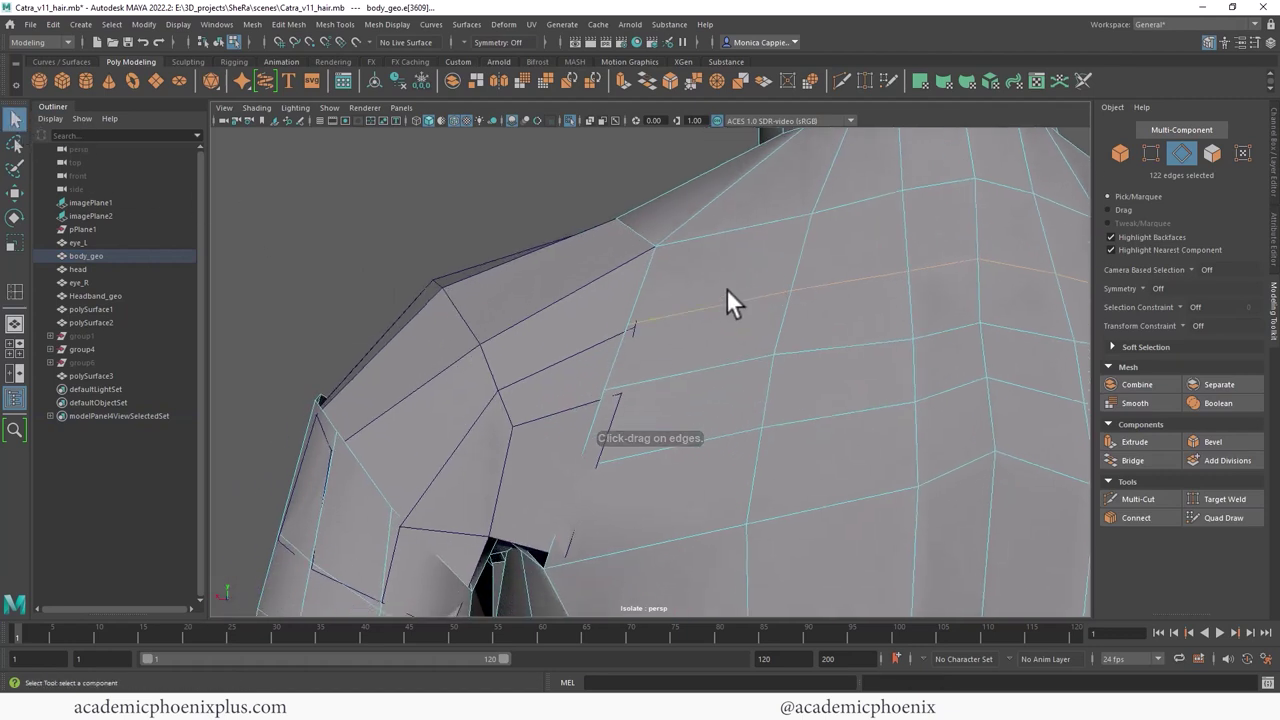
# Step: Snap the patch's back-side border vertices onto the row ends of body_geo, working down toward the armpit
pyautogui.click(574, 307)
pyautogui.press('F9')
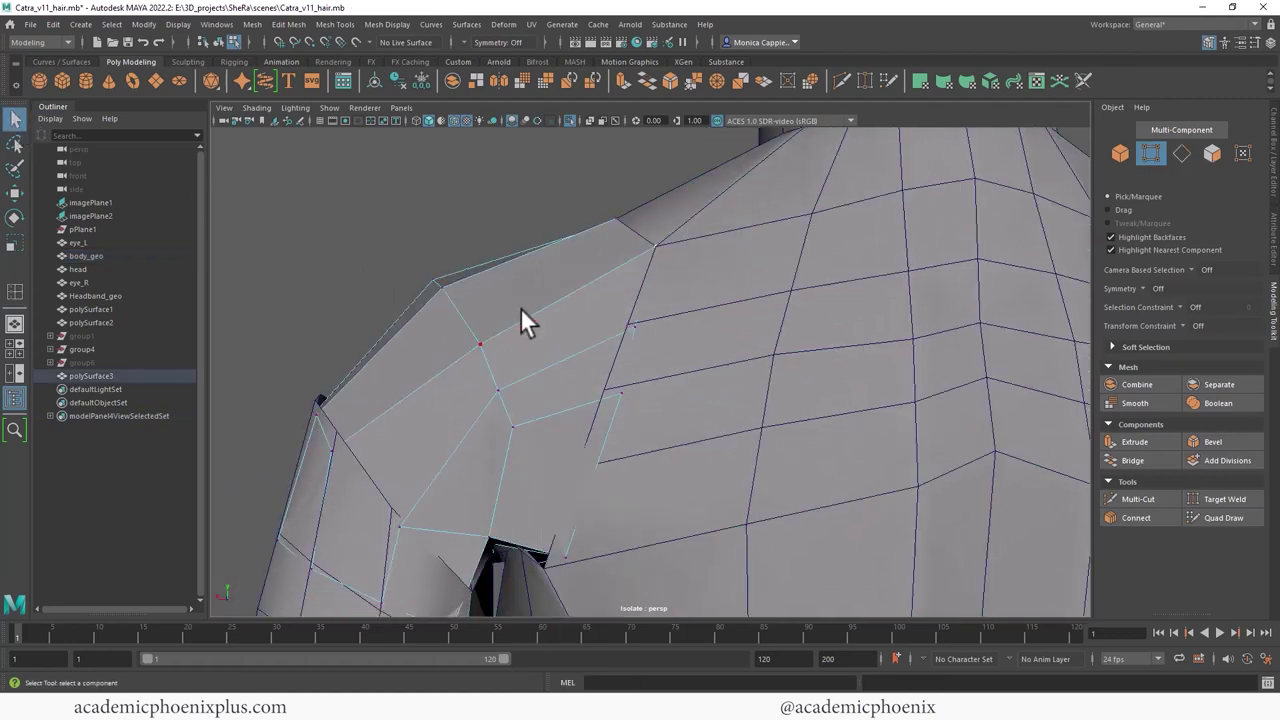
pyautogui.press('w')
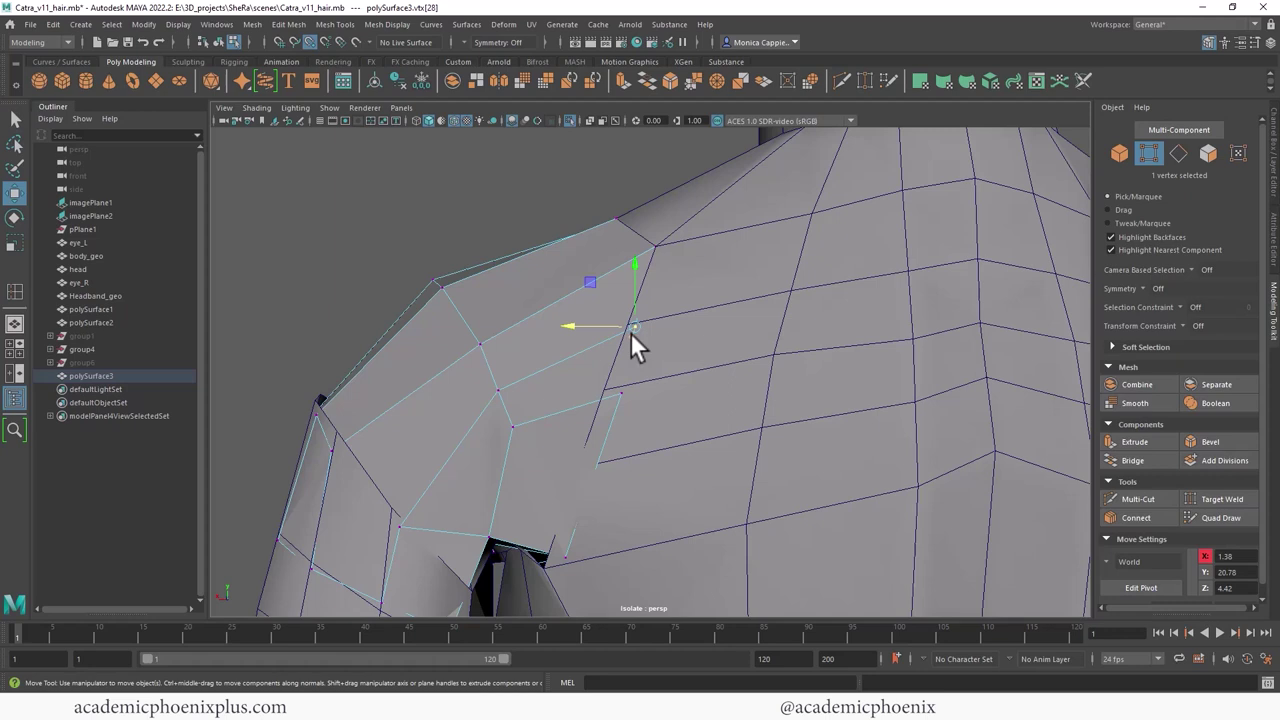
pyautogui.click(622, 393)
pyautogui.press('v')
pyautogui.moveTo(612, 405); pyautogui.dragTo(648, 395, button='middle')
pyautogui.keyDown('alt'); pyautogui.moveTo(648, 394); pyautogui.dragTo(614, 421); pyautogui.keyUp('alt')
pyautogui.press('v')
pyautogui.moveTo(666, 414); pyautogui.dragTo(665, 342, button='middle')
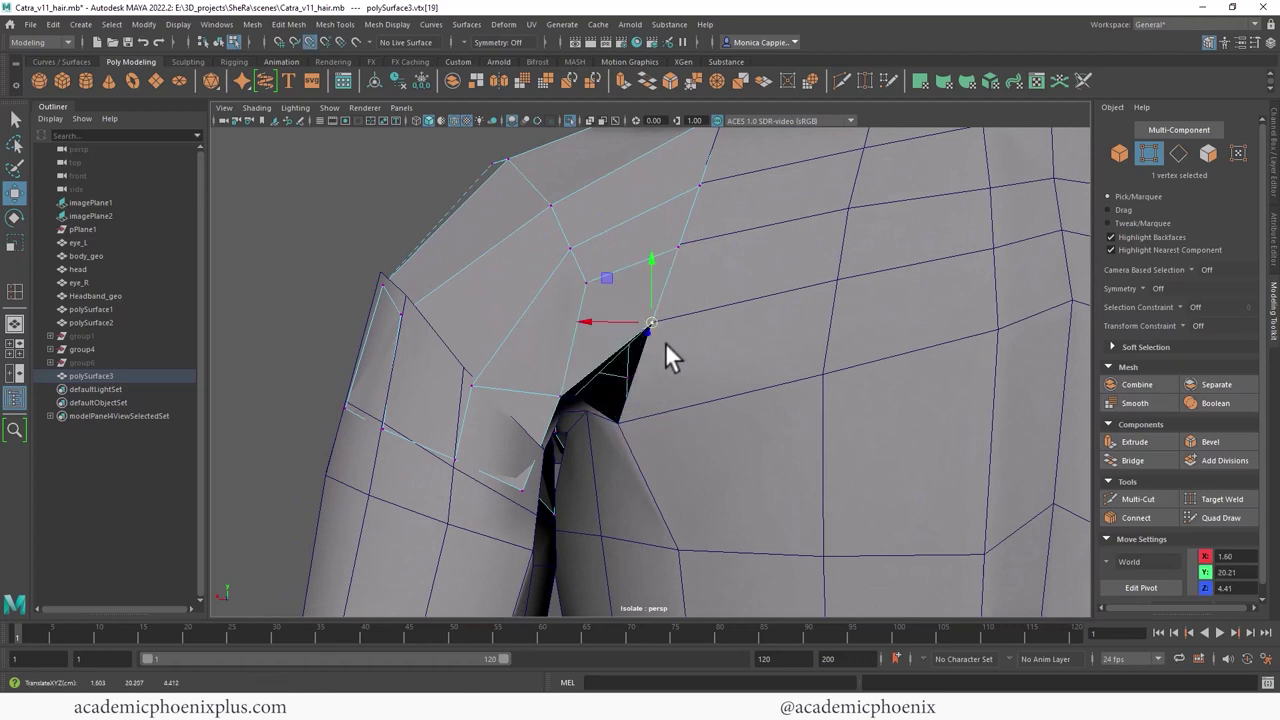
# Step: Undo the last vertex snap and snap the patch's lowest back border vertex to body_geo's vertex at the armpit corner
pyautogui.hotkey('ctrl', 'z')
pyautogui.keyDown('alt'); pyautogui.moveTo(639, 416); pyautogui.dragTo(680, 323, button='middle'); pyautogui.keyUp('alt')
pyautogui.press('v')
pyautogui.moveTo(657, 330); pyautogui.dragTo(690, 332)
pyautogui.press('v')
pyautogui.moveTo(608, 326); pyautogui.dragTo(735, 350)
pyautogui.keyDown('alt'); pyautogui.moveTo(735, 350); pyautogui.dragTo(600, 344, button='right'); pyautogui.keyUp('alt')
pyautogui.keyDown('alt'); pyautogui.moveTo(706, 345); pyautogui.dragTo(738, 332); pyautogui.keyUp('alt')
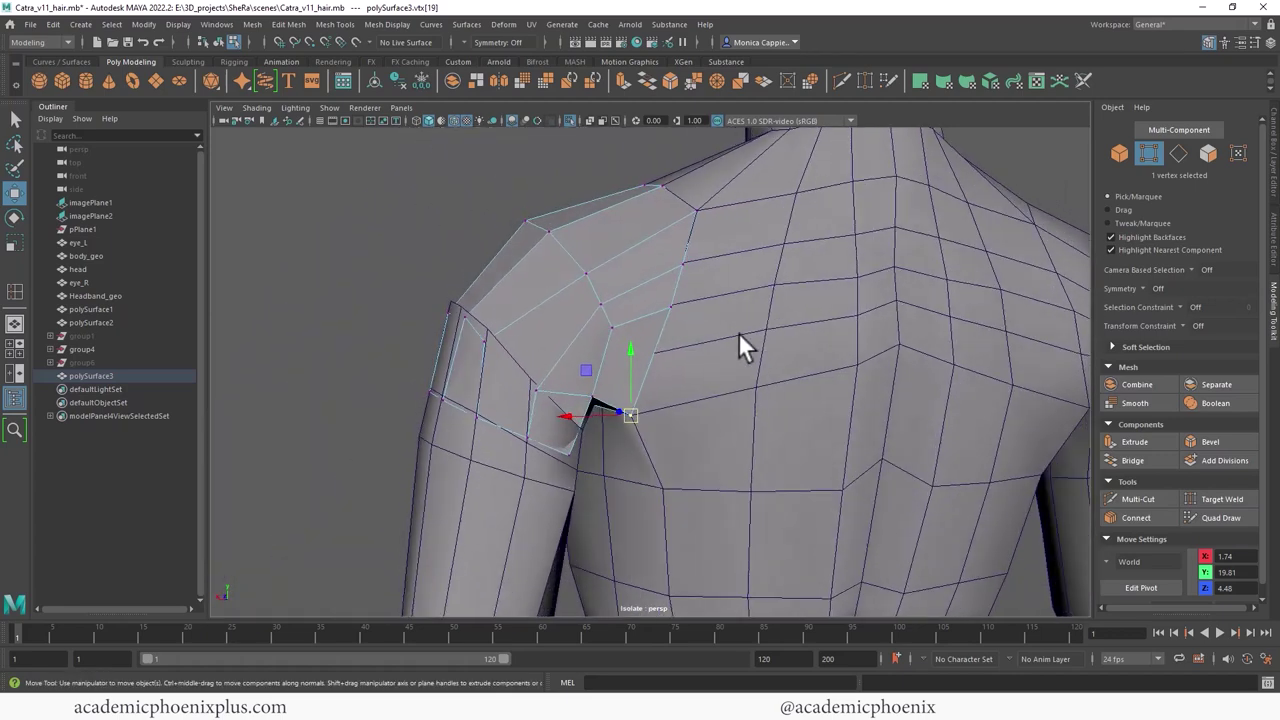
# Step: Delete the body_geo edge loop across the back directly below the newly inserted one
pyautogui.rightClick(739, 331)
pyautogui.click(742, 294)
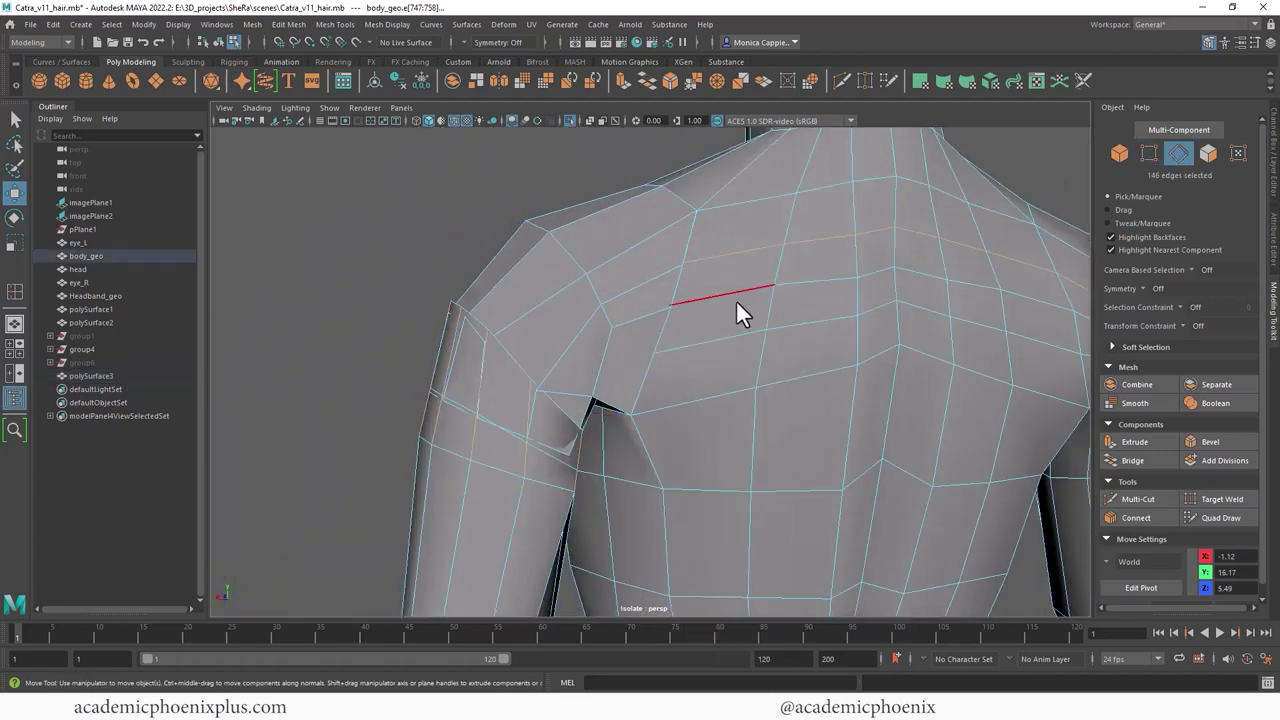
pyautogui.moveTo(708, 299); pyautogui.dragTo(712, 298)
pyautogui.doubleClick(799, 283)
pyautogui.press('Delete')
pyautogui.press('e')
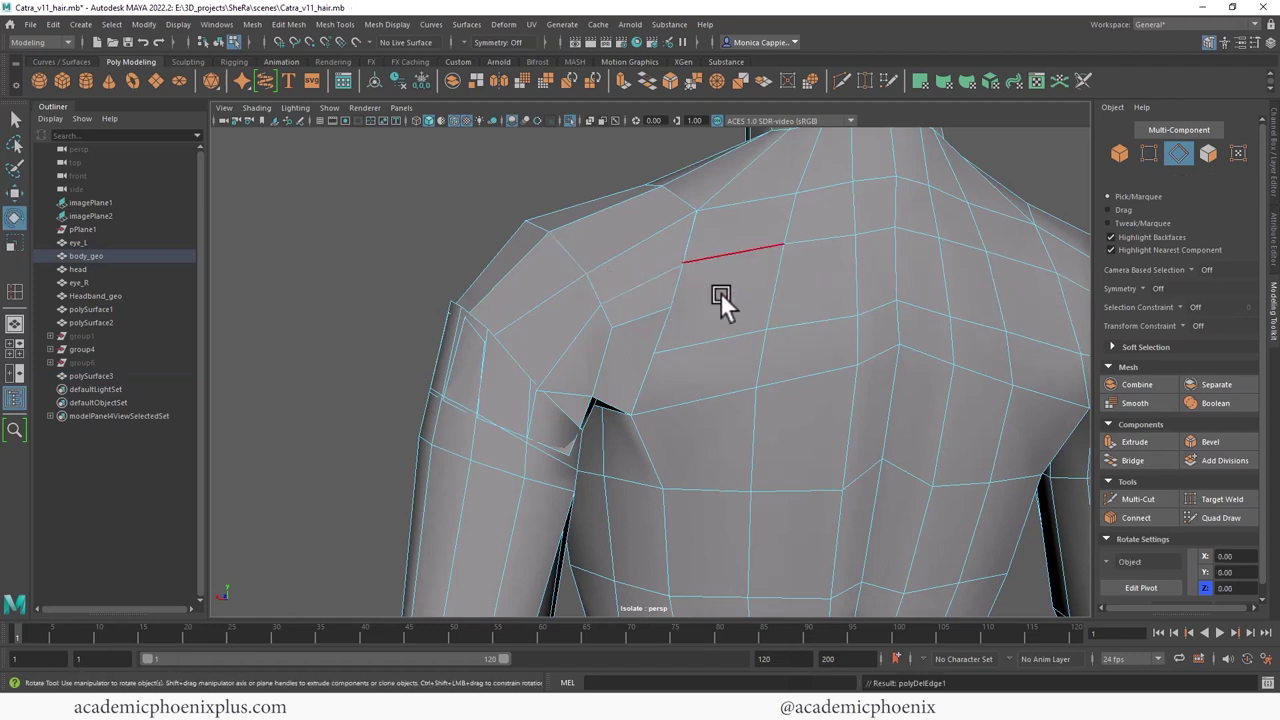
# Step: Snap the patch's loose back border vertex down onto the next remaining row end of body_geo
pyautogui.moveTo(629, 297); pyautogui.dragTo(606, 296, button='right')
pyautogui.click(664, 318)
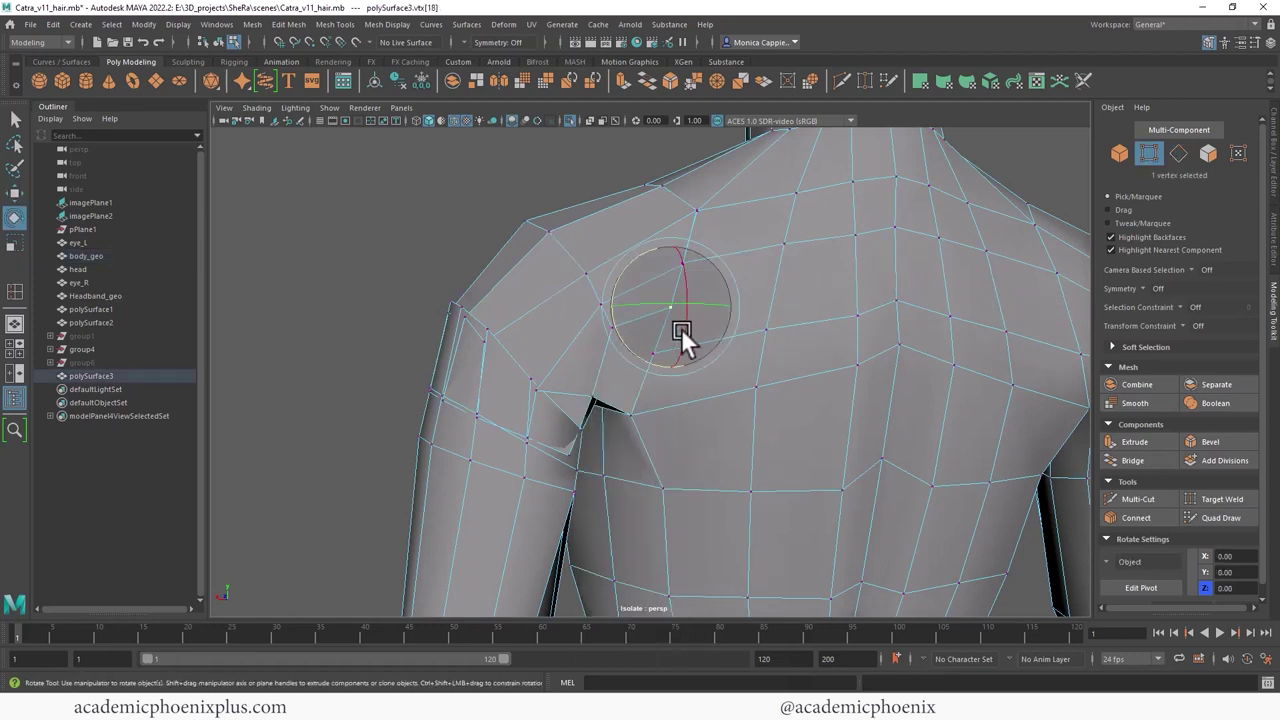
pyautogui.press('w')
pyautogui.moveTo(664, 362); pyautogui.dragTo(651, 363, button='middle')
pyautogui.keyDown('alt'); pyautogui.moveTo(651, 363); pyautogui.dragTo(694, 391); pyautogui.keyUp('alt')
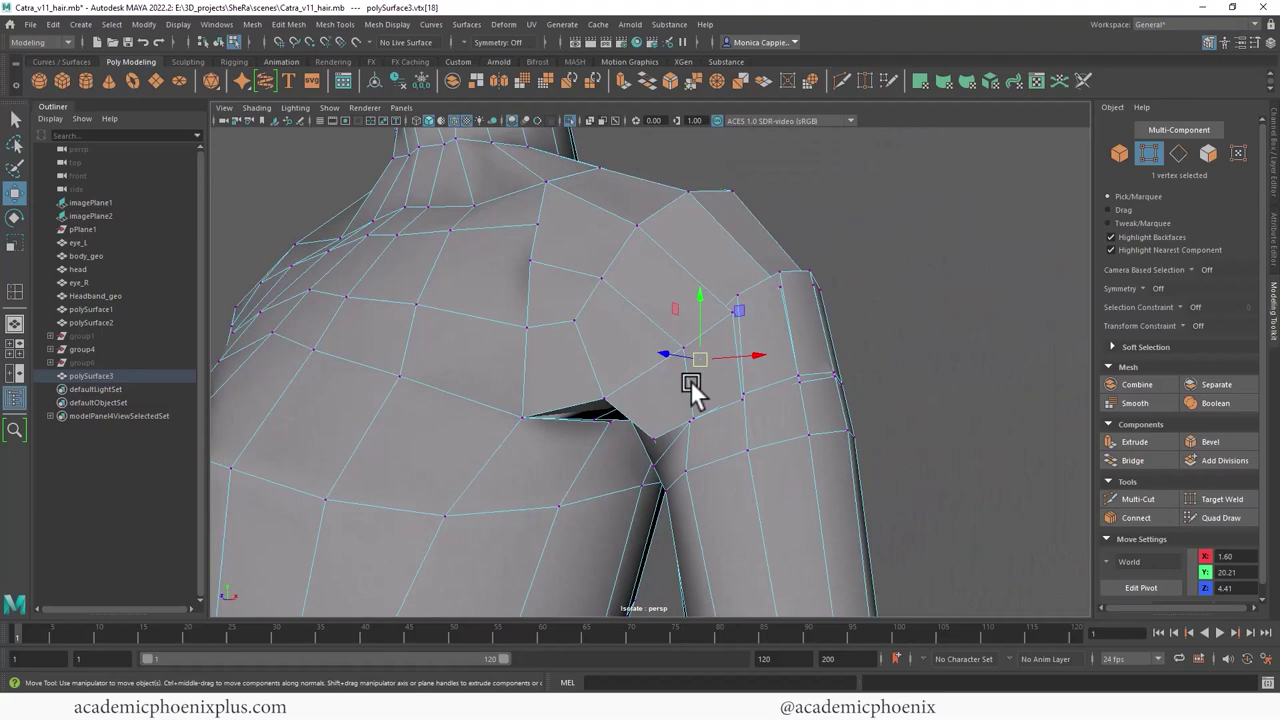
# Step: Select the ring of body_geo faces around the upper arm beneath the patch and delete it
pyautogui.moveTo(753, 377); pyautogui.dragTo(719, 327, button='right')
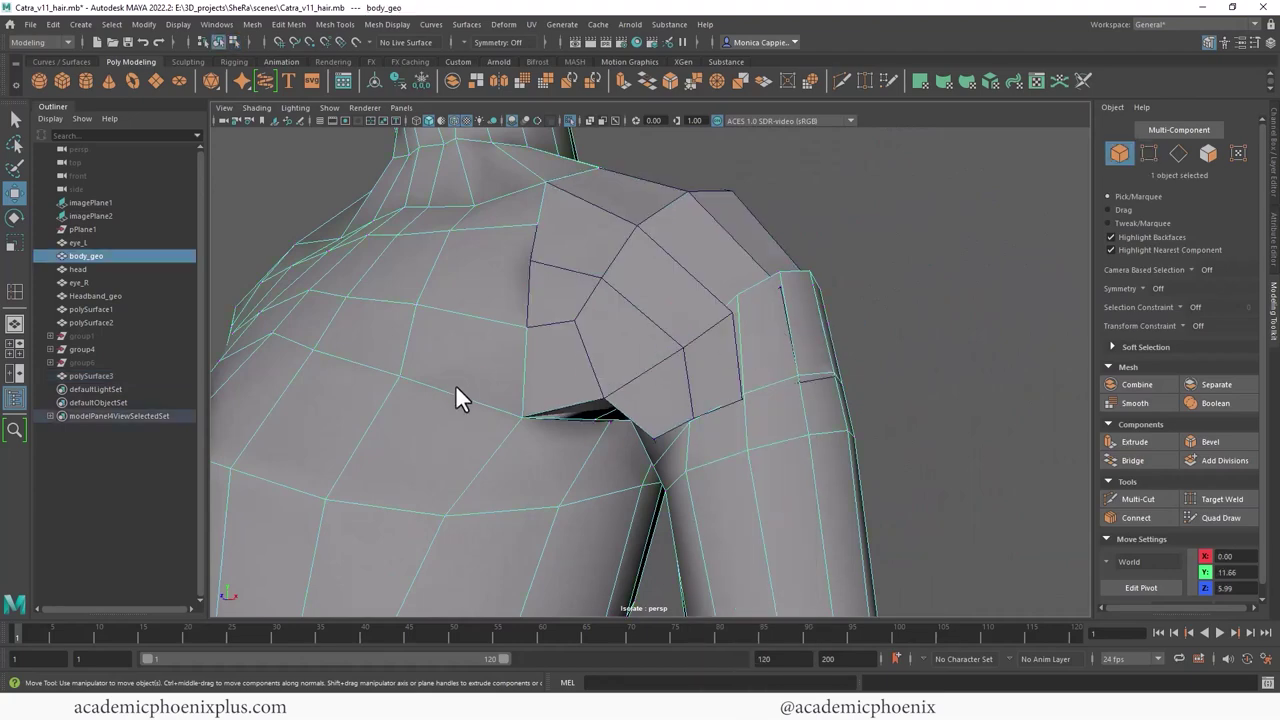
pyautogui.moveTo(456, 388); pyautogui.dragTo(455, 383, button='right')
pyautogui.keyDown('alt'); pyautogui.moveTo(491, 371); pyautogui.dragTo(772, 328); pyautogui.keyUp('alt')
pyautogui.click(677, 390)
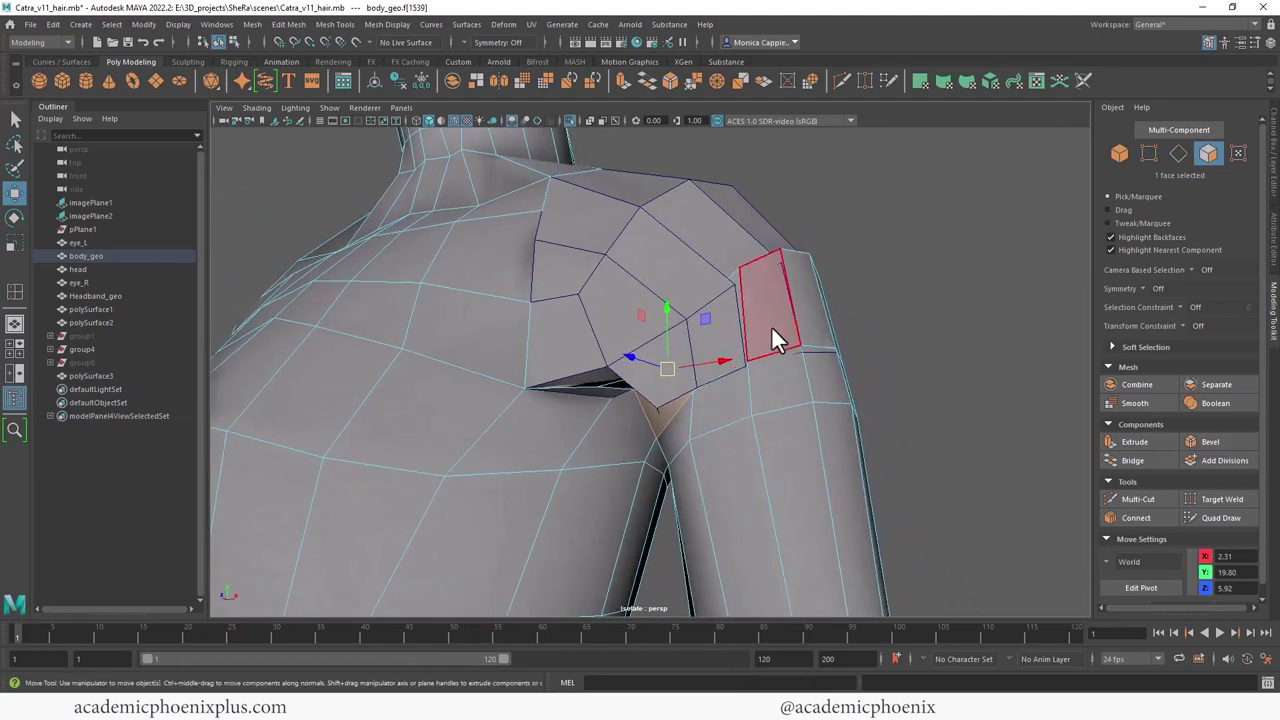
pyautogui.doubleClick(800, 322)
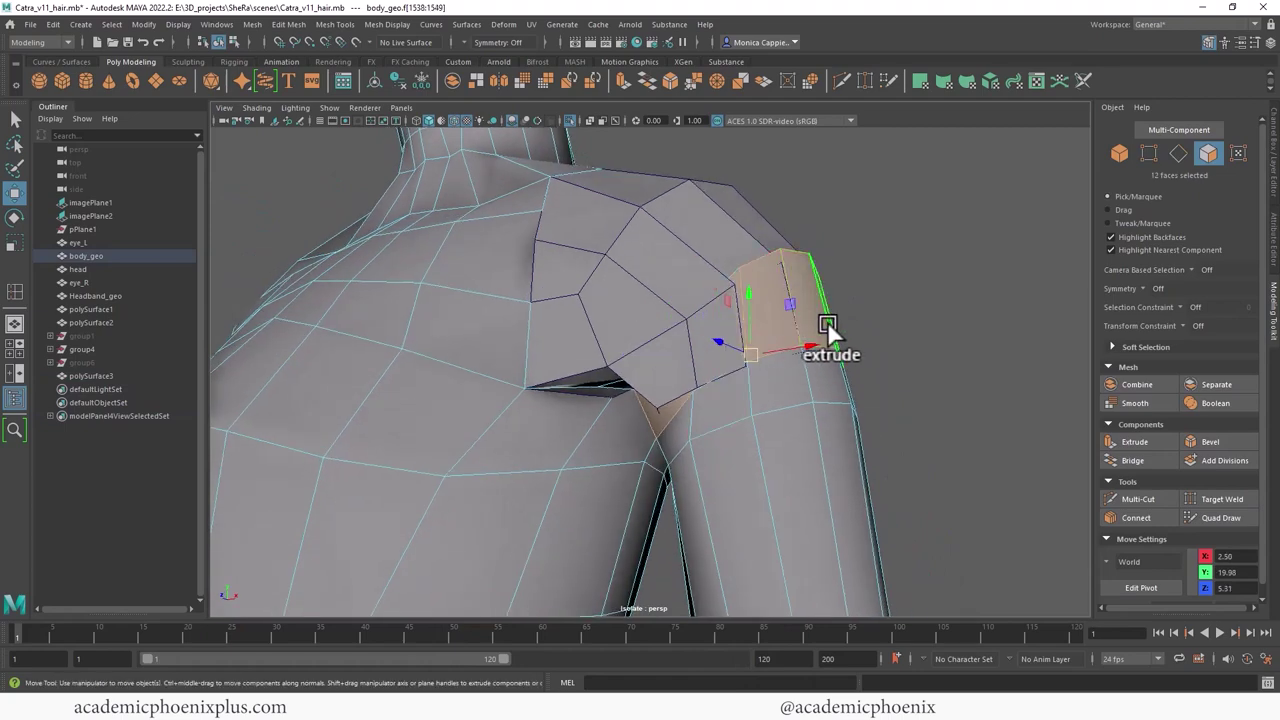
pyautogui.click(827, 321)
pyautogui.keyDown('alt'); pyautogui.moveTo(792, 322); pyautogui.dragTo(714, 323); pyautogui.keyUp('alt')
pyautogui.scroll(4, 714, 323)
# Step: Snap the patch's lower border vertices at the back of the upper arm onto body_geo's arm vertices
pyautogui.moveTo(583, 334); pyautogui.dragTo(553, 321, button='right')
pyautogui.keyDown('alt'); pyautogui.moveTo(553, 321); pyautogui.dragTo(558, 329); pyautogui.keyUp('alt')
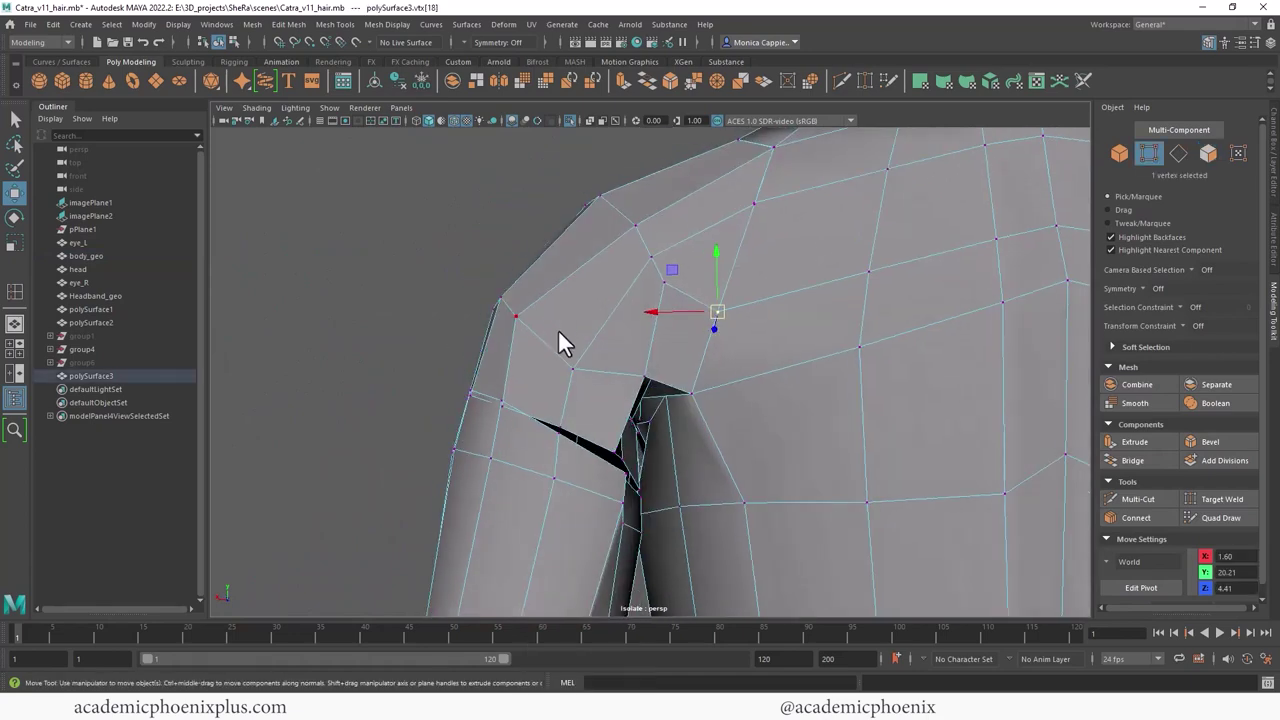
pyautogui.click(610, 456)
pyautogui.keyDown('alt'); pyautogui.moveTo(610, 456); pyautogui.dragTo(600, 400); pyautogui.keyUp('alt')
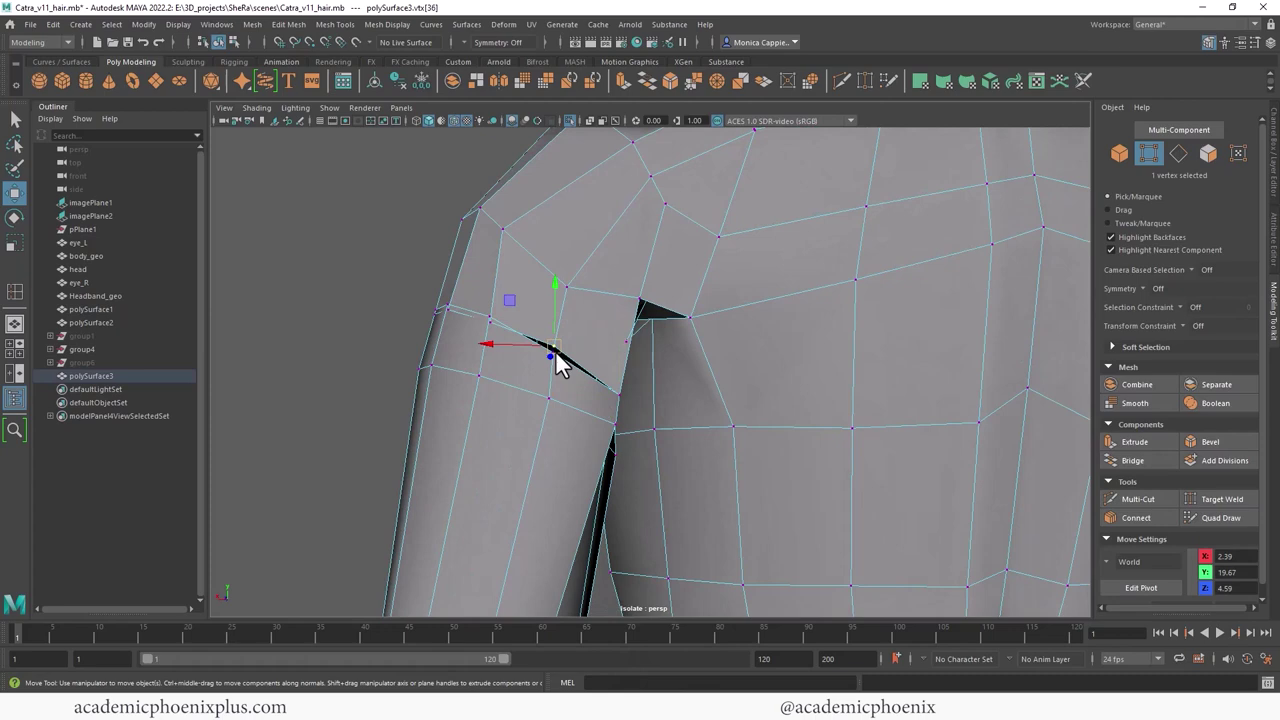
pyautogui.moveTo(555, 347); pyautogui.dragTo(553, 354)
# Step: Snap the overlapping border vertices of body_geo and the patch together around the outer and front sides of the upper arm
pyautogui.keyDown('alt'); pyautogui.moveTo(465, 357); pyautogui.dragTo(578, 367); pyautogui.keyUp('alt')
pyautogui.click(501, 318)
pyautogui.moveTo(667, 356); pyautogui.dragTo(661, 354)
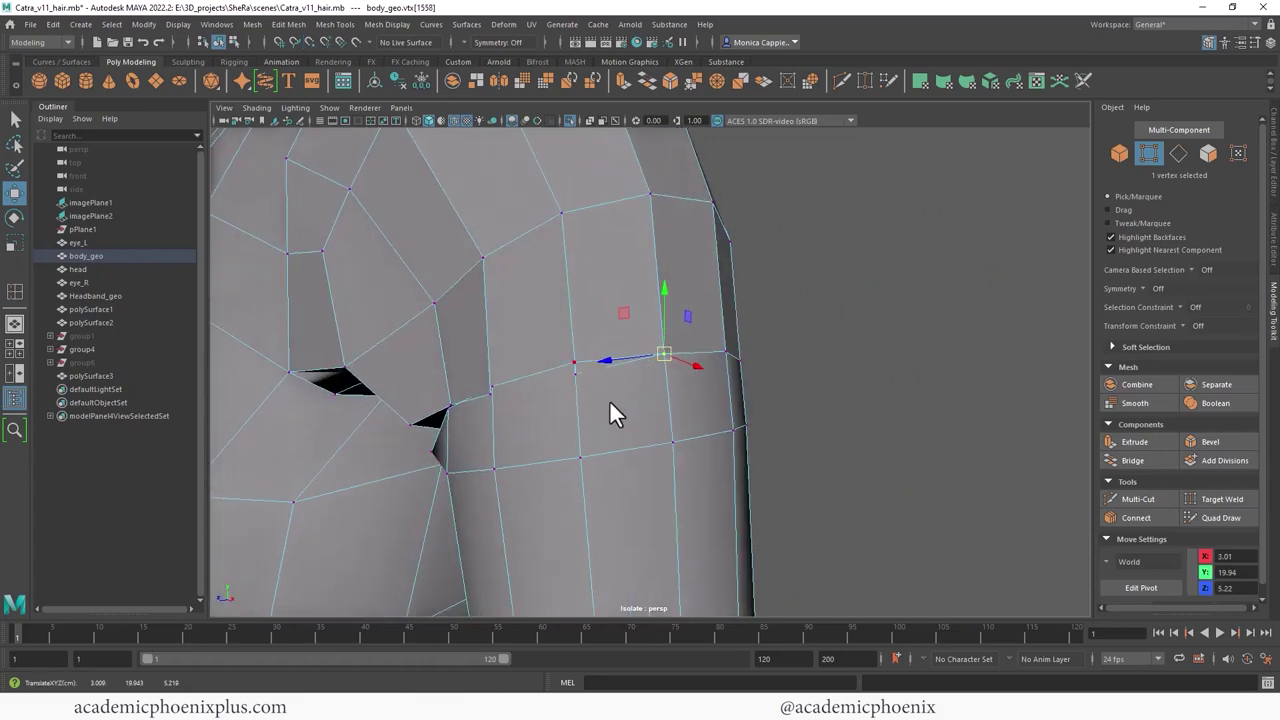
pyautogui.keyDown('alt'); pyautogui.moveTo(609, 400); pyautogui.dragTo(662, 376); pyautogui.keyUp('alt')
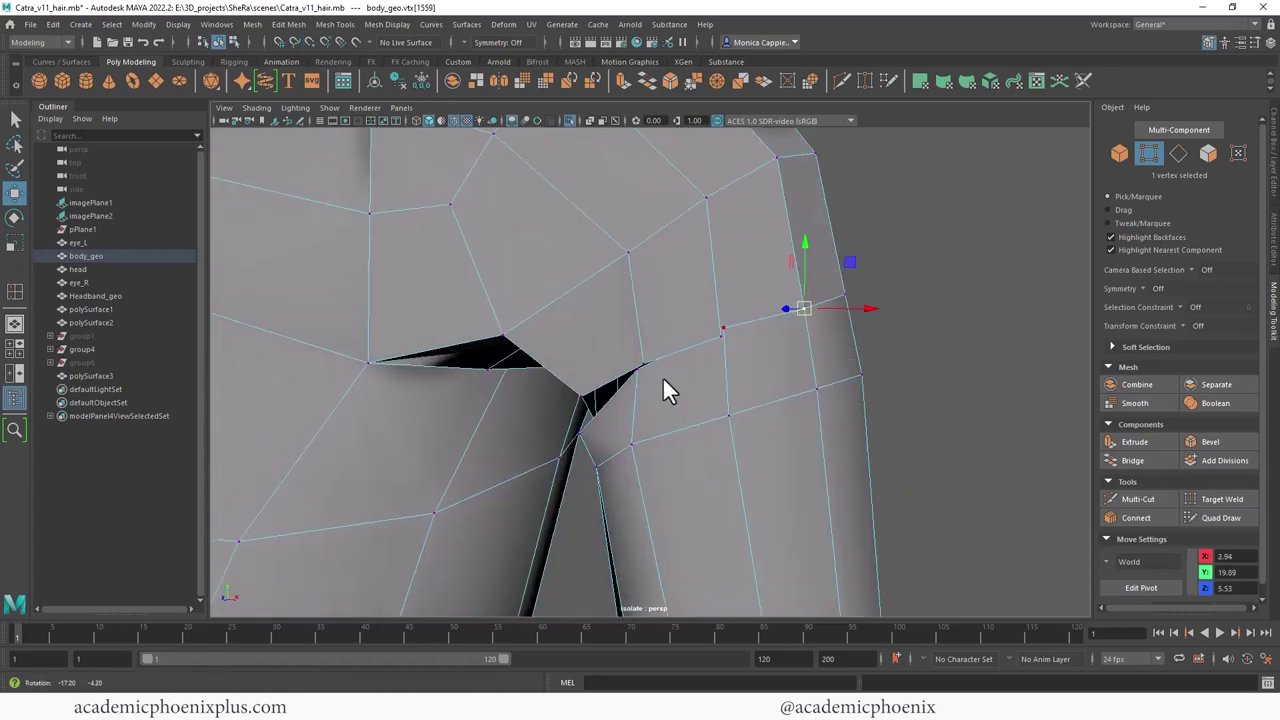
pyautogui.click(719, 333)
pyautogui.click(635, 370)
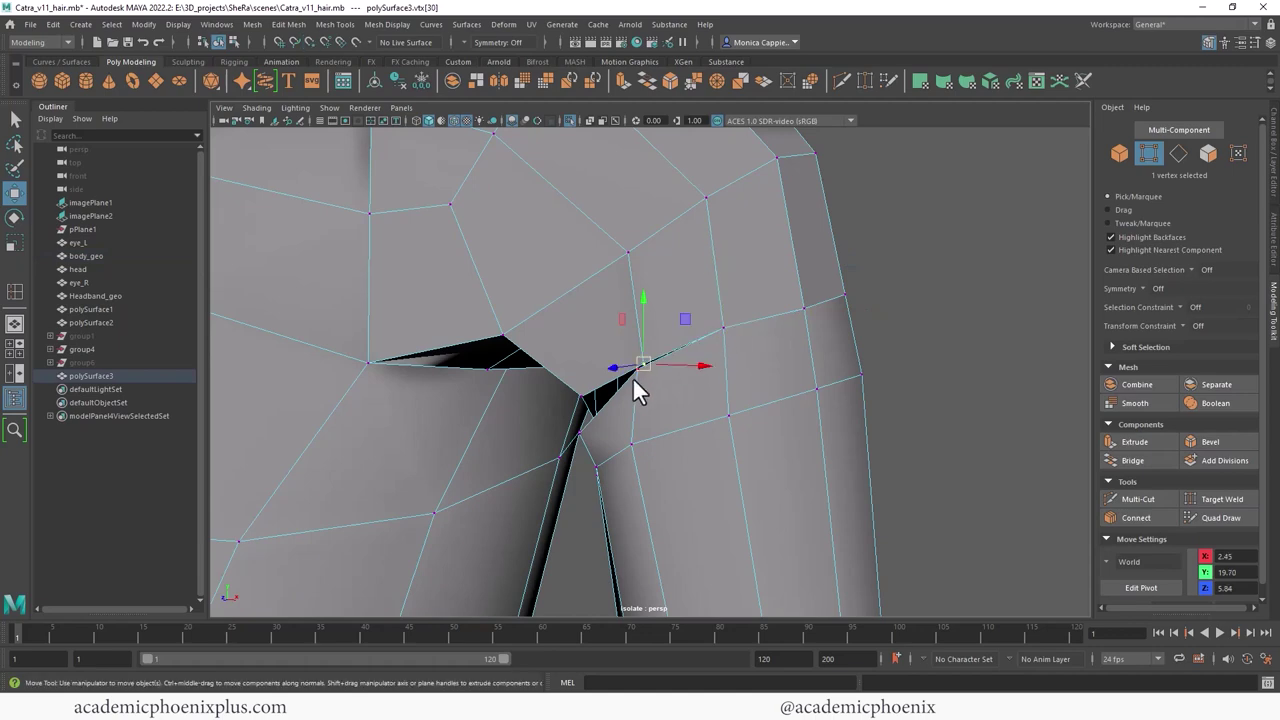
pyautogui.moveTo(648, 388)
pyautogui.keyDown('alt'); pyautogui.mouseDown()
pyautogui.moveTo(691, 372)
pyautogui.moveTo(668, 385)
pyautogui.moveTo(641, 366)
pyautogui.mouseUp(); pyautogui.keyUp('alt')
pyautogui.keyDown('alt'); pyautogui.moveTo(531, 404); pyautogui.dragTo(521, 332); pyautogui.keyUp('alt')
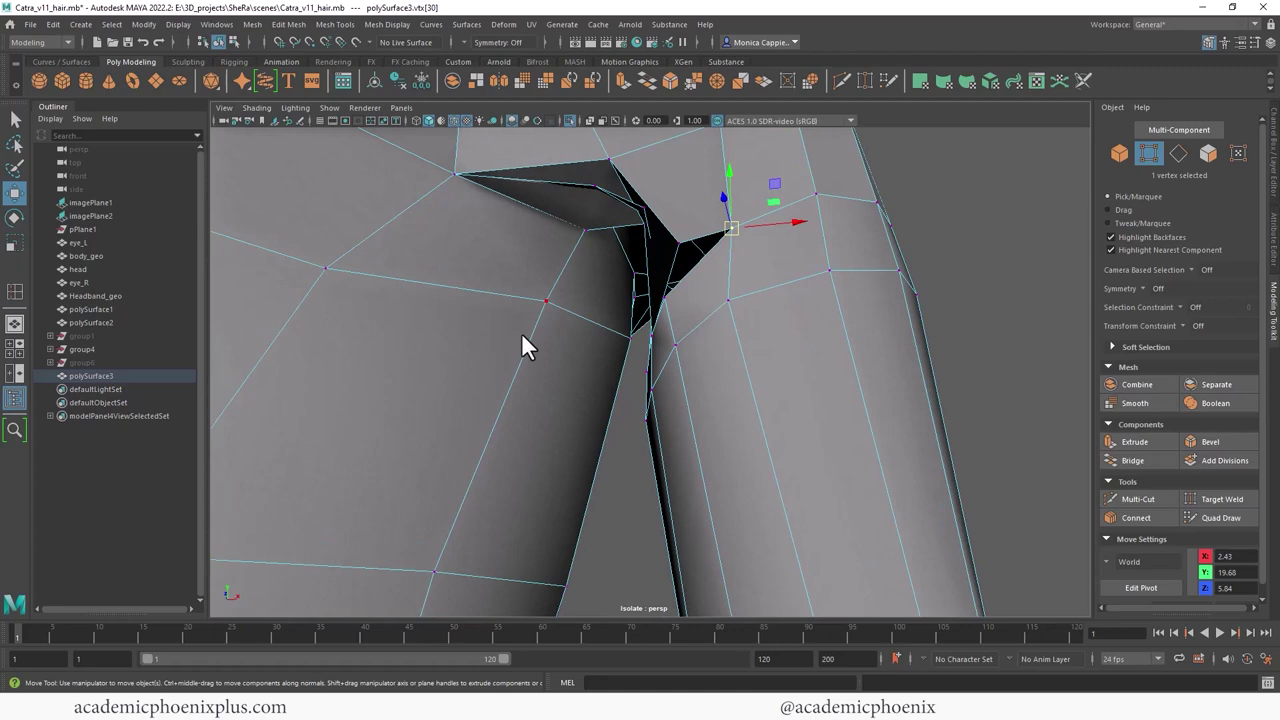
# Step: Delete the leftover body_geo faces inside the armpit beneath the patch
pyautogui.moveTo(520, 323); pyautogui.dragTo(582, 306, button='right')
pyautogui.click(618, 422)
pyautogui.click(555, 384)
pyautogui.keyDown('alt'); pyautogui.moveTo(531, 352); pyautogui.dragTo(606, 387); pyautogui.keyUp('alt')
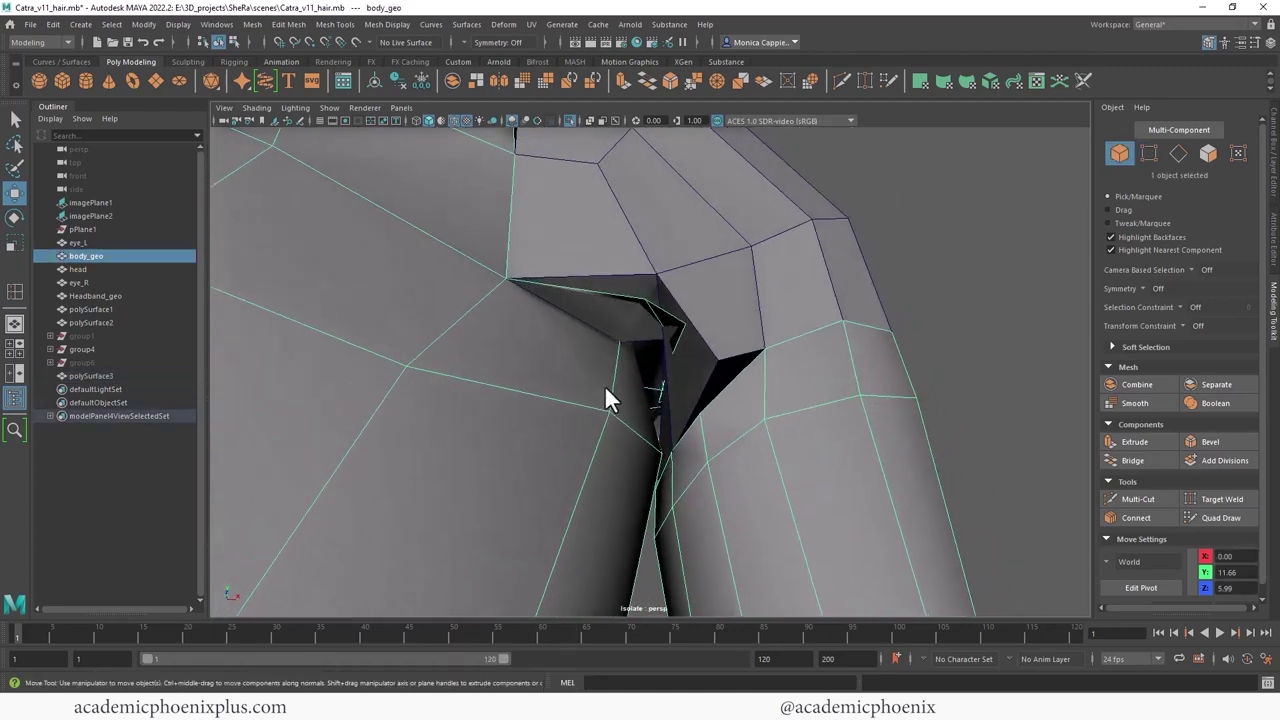
pyautogui.moveTo(648, 307); pyautogui.dragTo(648, 336, button='right')
pyautogui.click(668, 312)
pyautogui.press('Delete')
pyautogui.click(646, 300)
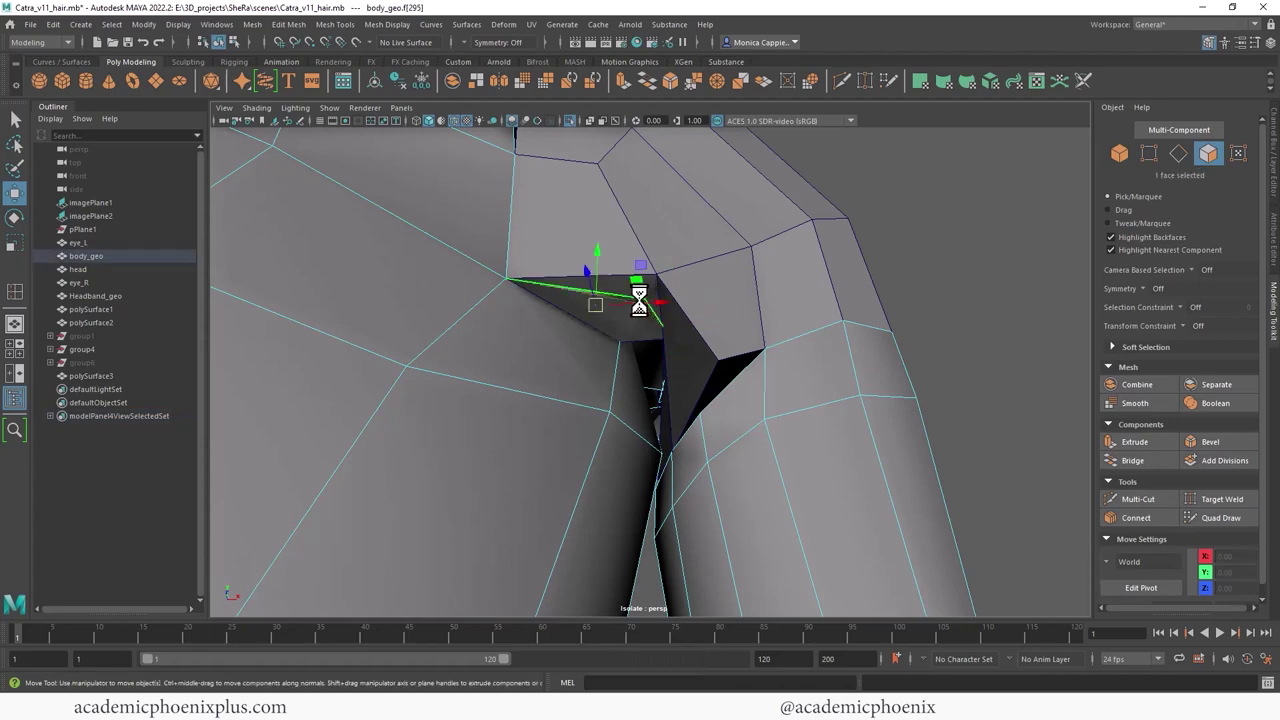
pyautogui.press('Delete')
pyautogui.click(653, 393)
pyautogui.press('Delete')
pyautogui.click(651, 407)
pyautogui.click(649, 440)
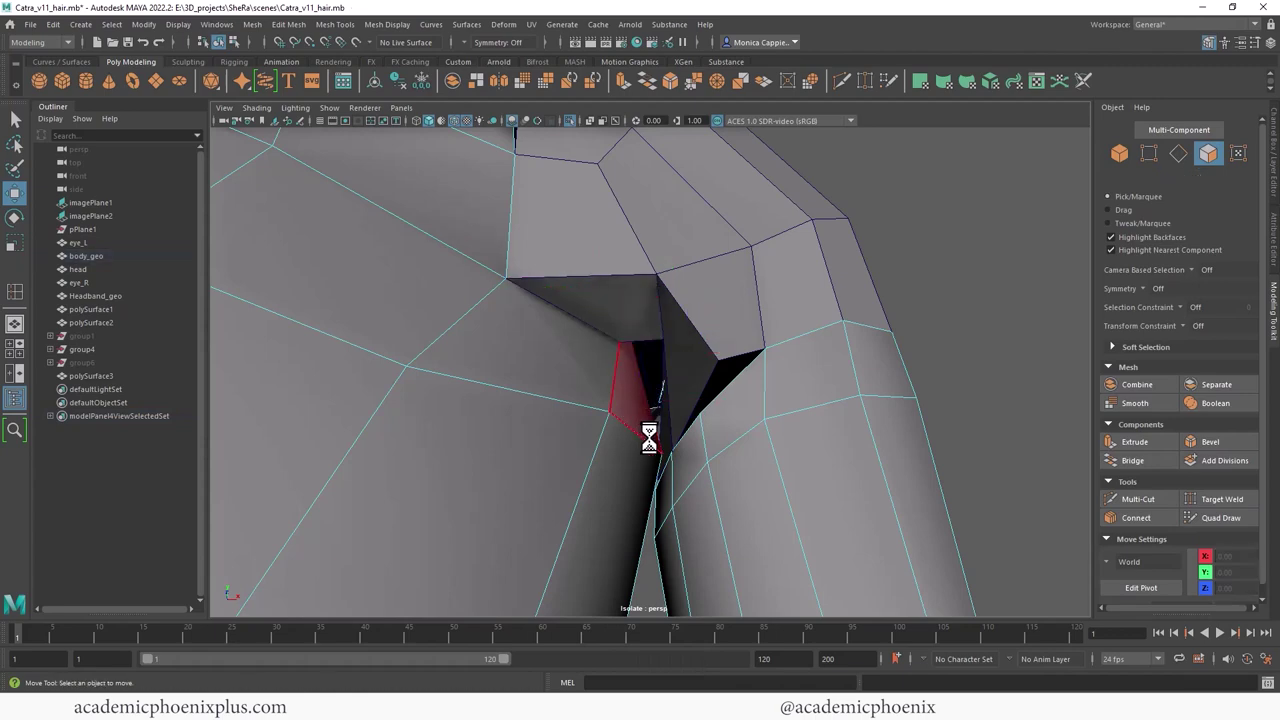
# Step: Isolate body_geo to examine its armpit opening for leftover faces, and bring the whole character back into view
pyautogui.scroll(-5, 608, 286)
pyautogui.press('F8')
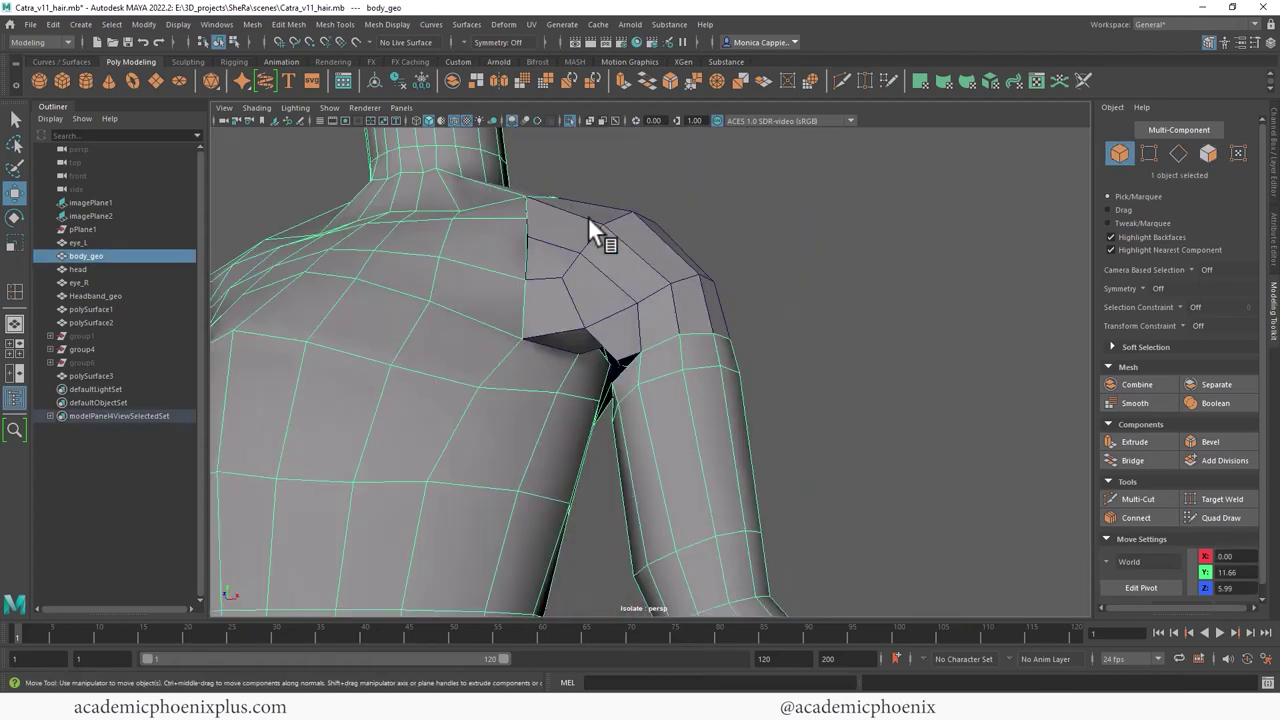
pyautogui.click(569, 120)
pyautogui.click(569, 120)
pyautogui.keyDown('alt'); pyautogui.moveTo(605, 258); pyautogui.dragTo(613, 343); pyautogui.keyUp('alt')
pyautogui.moveTo(613, 343); pyautogui.dragTo(666, 369, button='right')
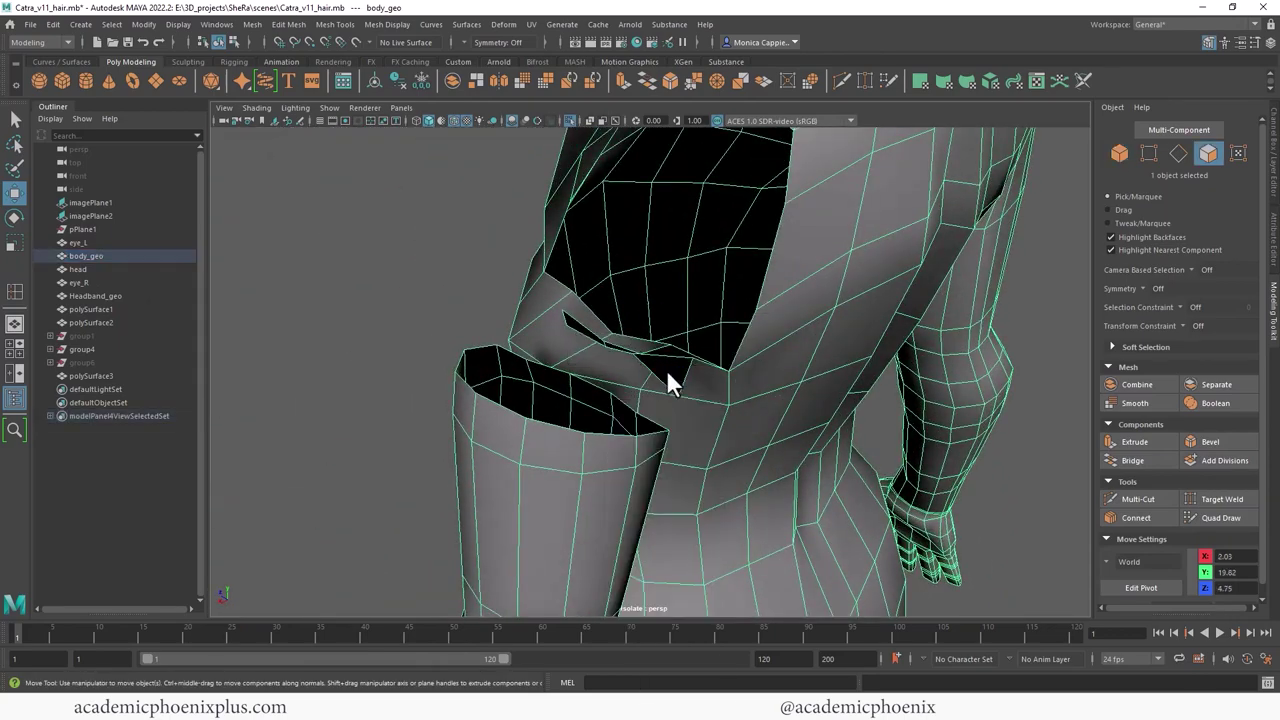
pyautogui.click(602, 342)
pyautogui.keyDown('alt'); pyautogui.moveTo(591, 342); pyautogui.dragTo(706, 366); pyautogui.keyUp('alt')
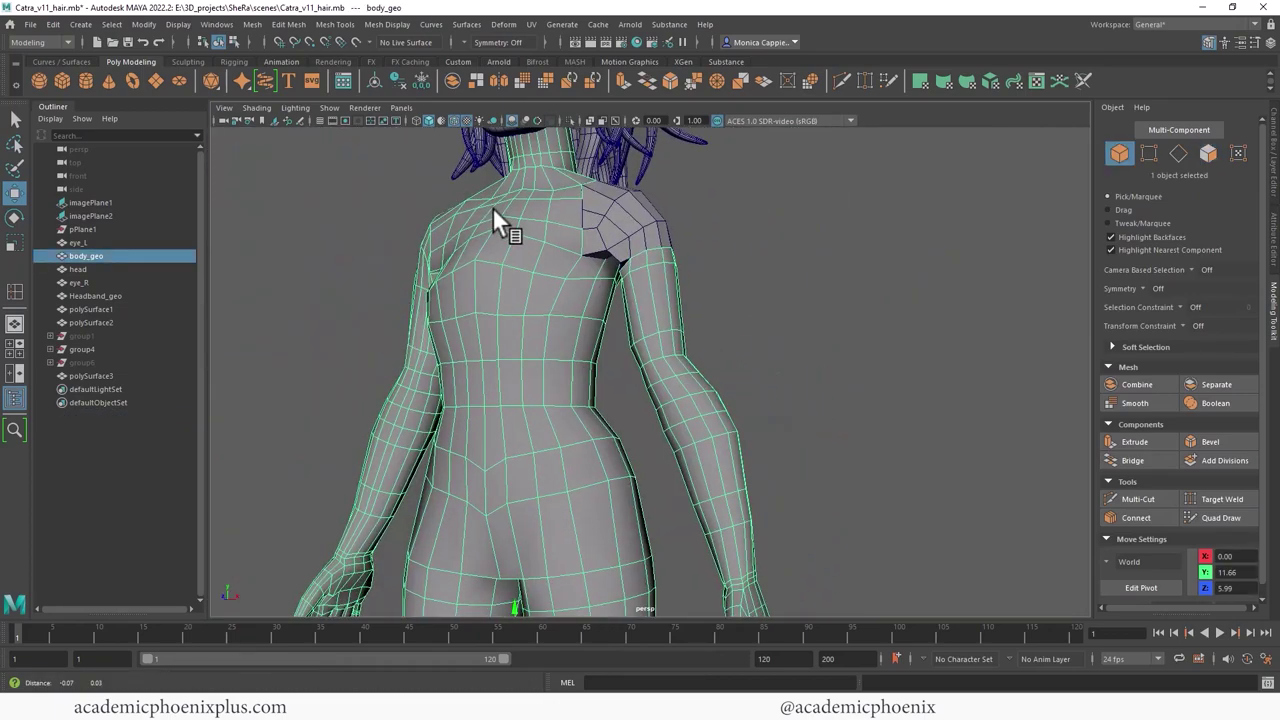
pyautogui.keyDown('alt'); pyautogui.moveTo(492, 207); pyautogui.dragTo(658, 258); pyautogui.keyUp('alt')
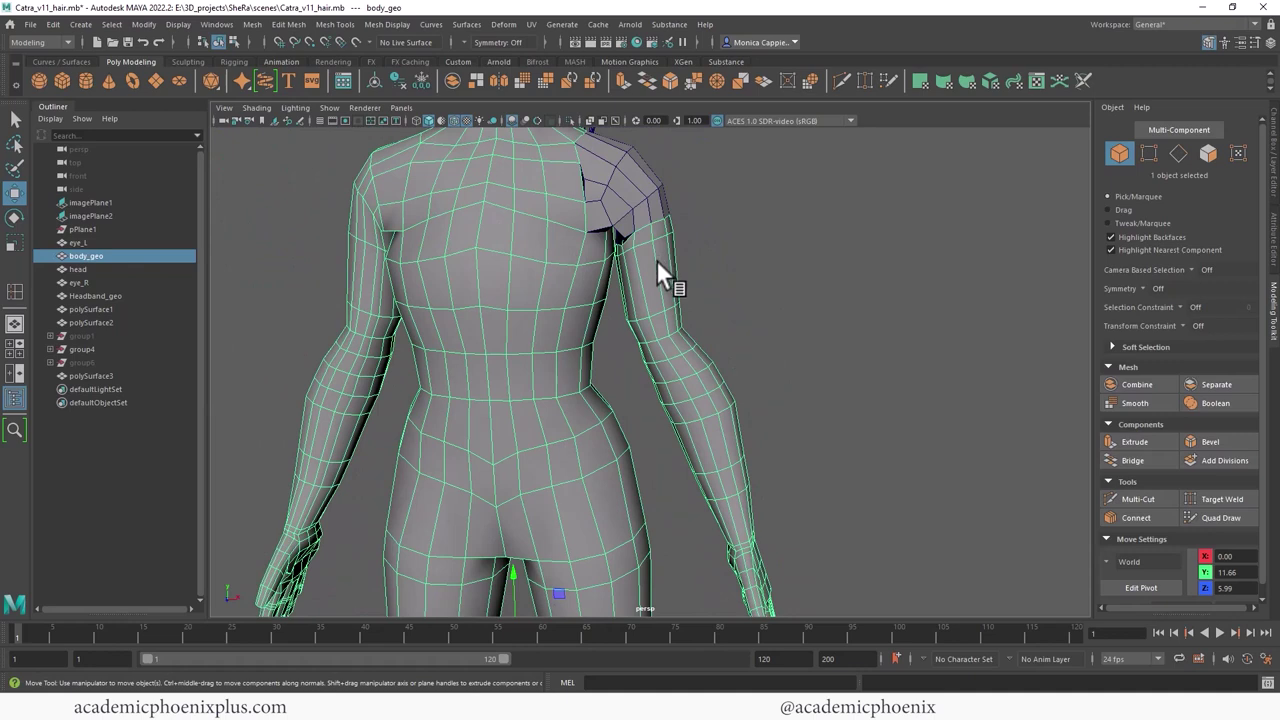
# Step: Select all faces of the detached arm on body_geo and move their pivot up to the shoulder end of the arm
pyautogui.moveTo(656, 259); pyautogui.dragTo(658, 301, button='right')
pyautogui.click(656, 305)
pyautogui.moveTo(656, 305); pyautogui.dragTo(655, 296)
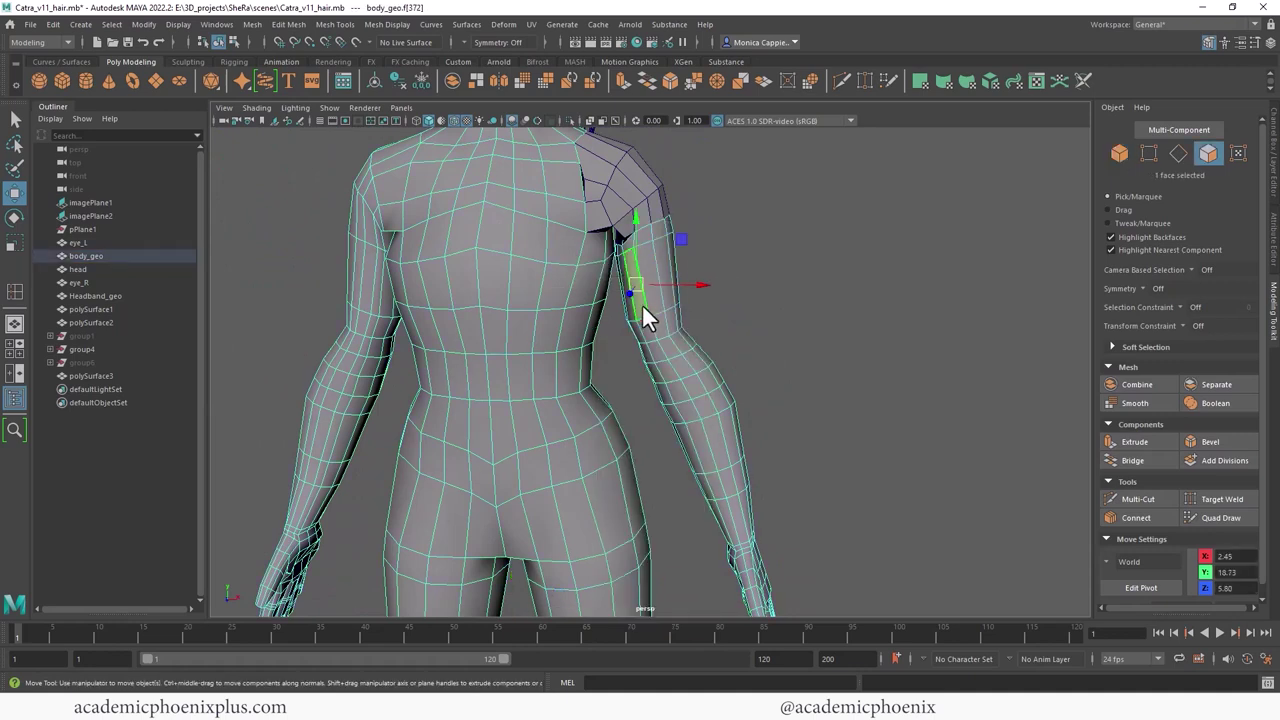
pyautogui.doubleClick(644, 306)
pyautogui.press('d')
pyautogui.moveTo(704, 382); pyautogui.dragTo(697, 172)
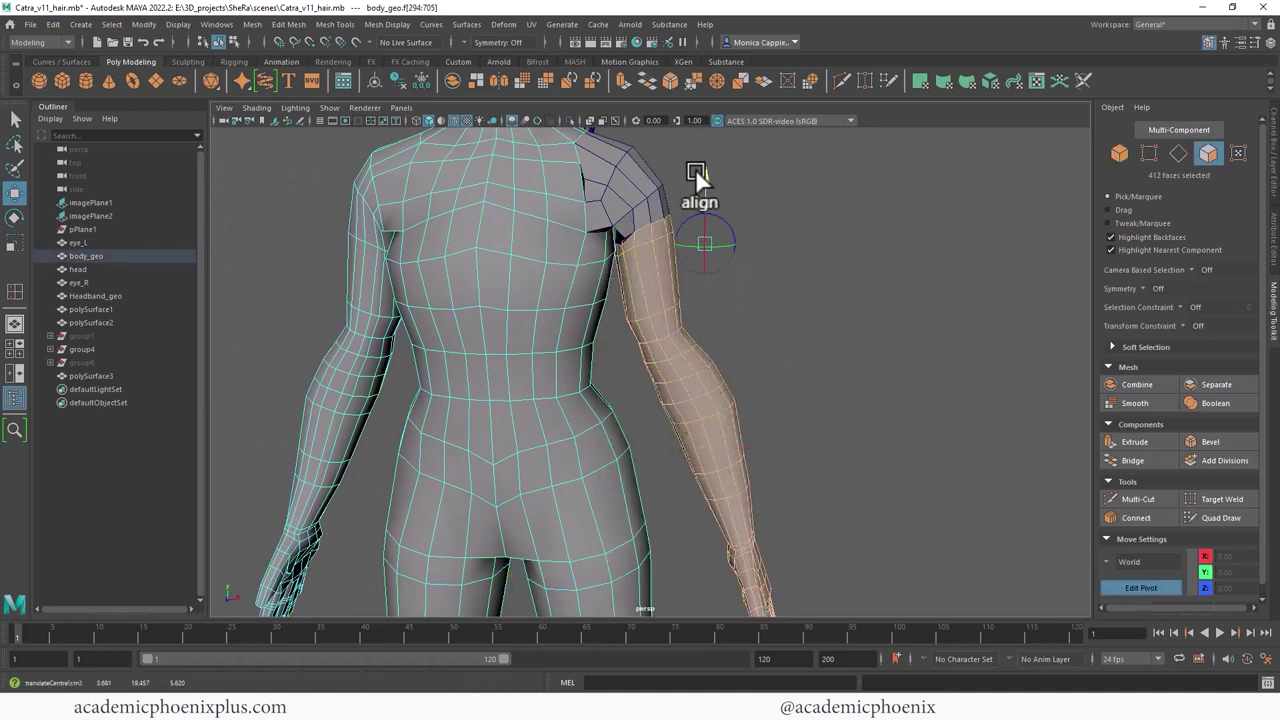
pyautogui.moveTo(768, 240); pyautogui.dragTo(704, 238)
pyautogui.press('d')
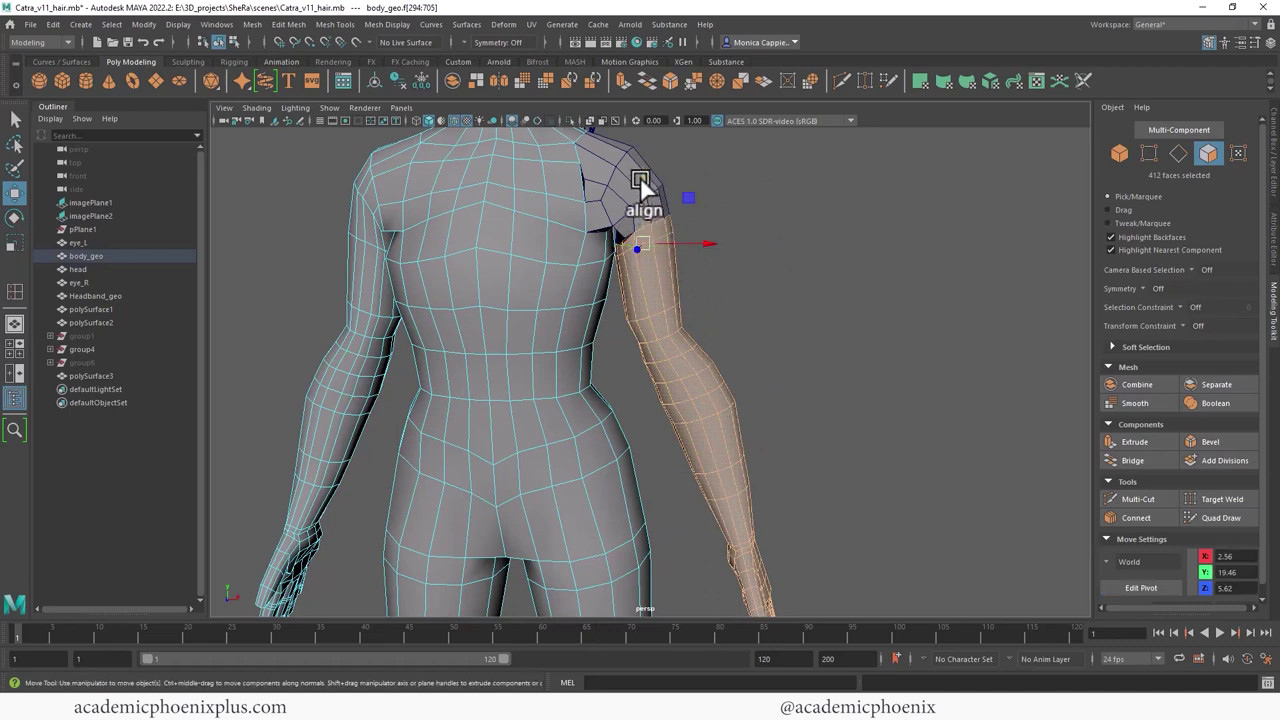
# Step: Rotate the selected arm outward away from the torso and nudge it up to meet the shoulder patch
pyautogui.moveTo(645, 184); pyautogui.dragTo(650, 179)
pyautogui.hotkey('ctrl', 'z')
pyautogui.press('e')
pyautogui.moveTo(696, 222)
pyautogui.mouseDown()
pyautogui.moveTo(682, 212)
pyautogui.moveTo(706, 233)
pyautogui.mouseUp()
pyautogui.press('w')
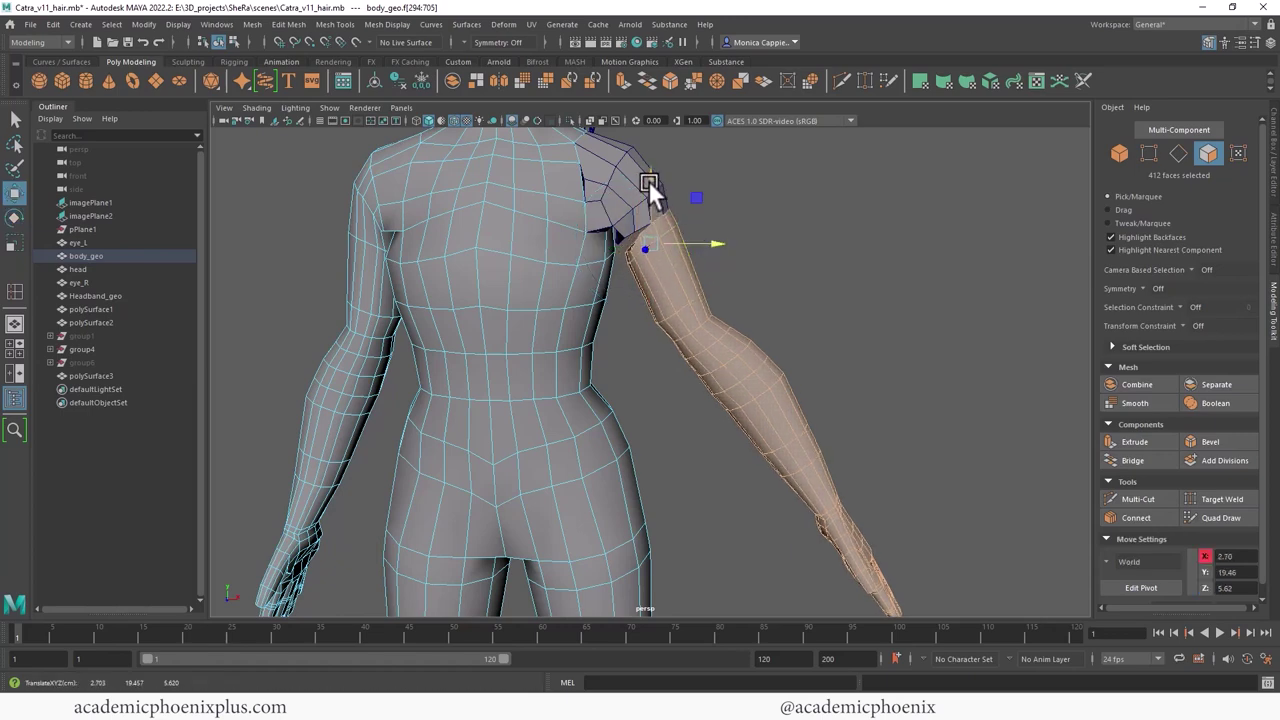
pyautogui.scroll(2, 830, 196)
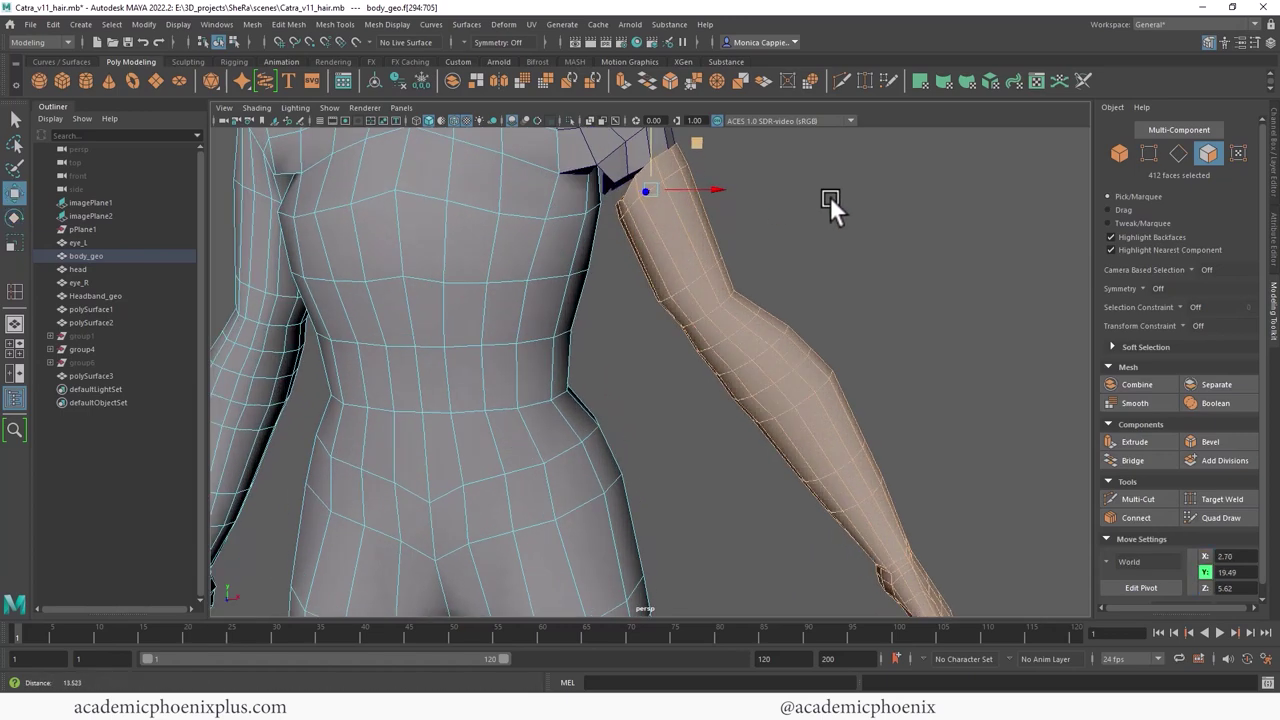
pyautogui.keyDown('alt'); pyautogui.moveTo(750, 211); pyautogui.dragTo(746, 331, button='middle'); pyautogui.keyUp('alt')
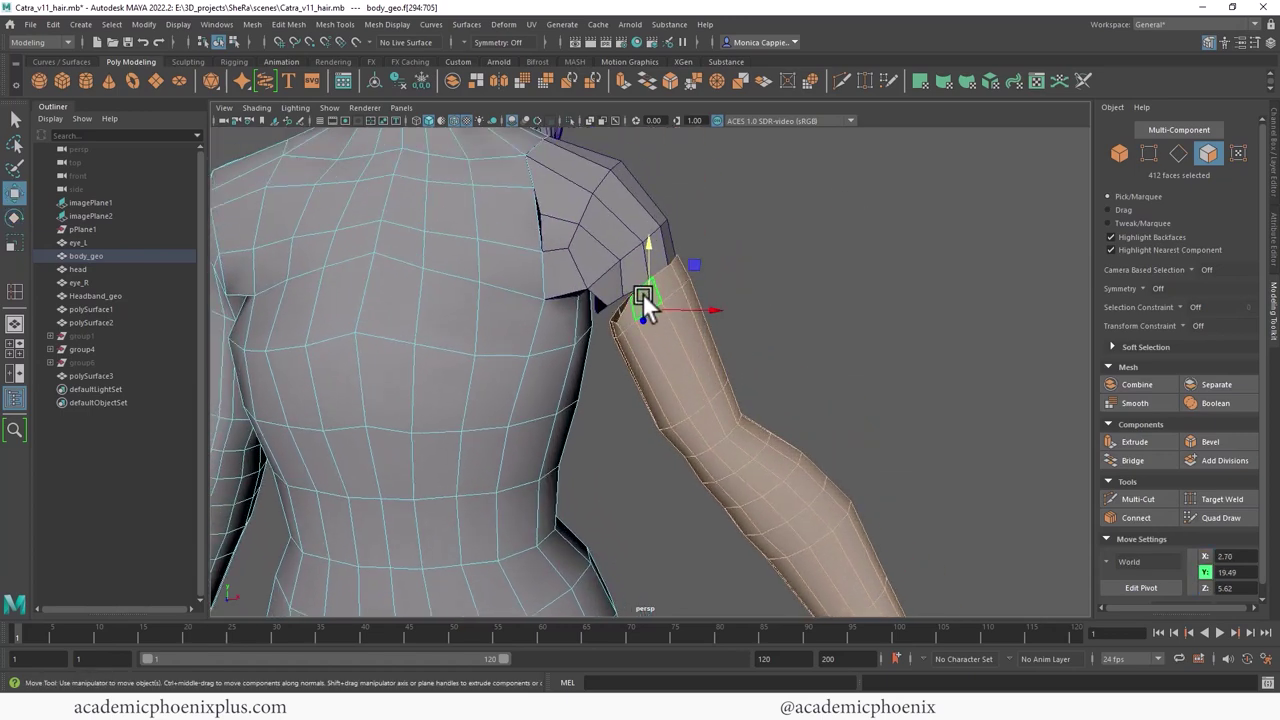
pyautogui.moveTo(642, 293); pyautogui.dragTo(645, 288)
# Step: Select the patch's lower border edge loop, then rotate and move it toward the opening of the raised arm
pyautogui.keyDown('alt'); pyautogui.moveTo(675, 280); pyautogui.dragTo(871, 245, button='right'); pyautogui.keyUp('alt')
pyautogui.keyDown('alt'); pyautogui.moveTo(580, 236); pyautogui.dragTo(601, 313, button='middle'); pyautogui.keyUp('alt')
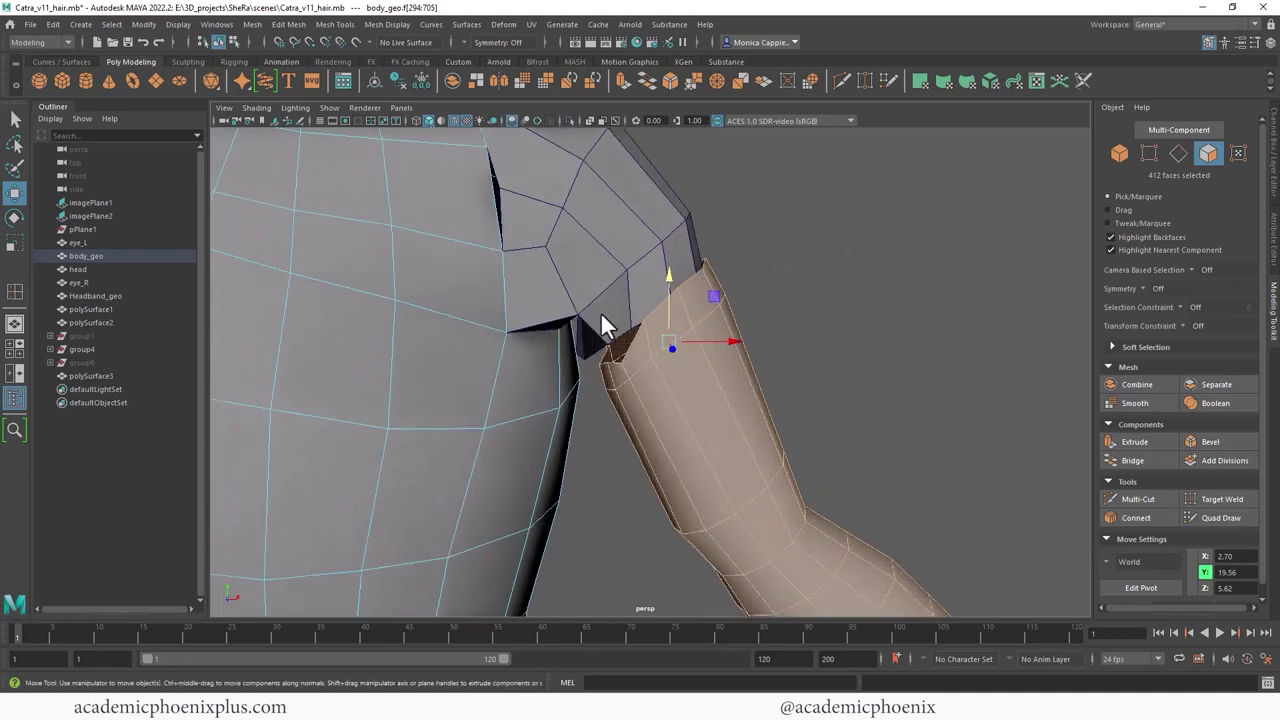
pyautogui.moveTo(600, 312); pyautogui.dragTo(602, 262, button='right')
pyautogui.click(624, 329)
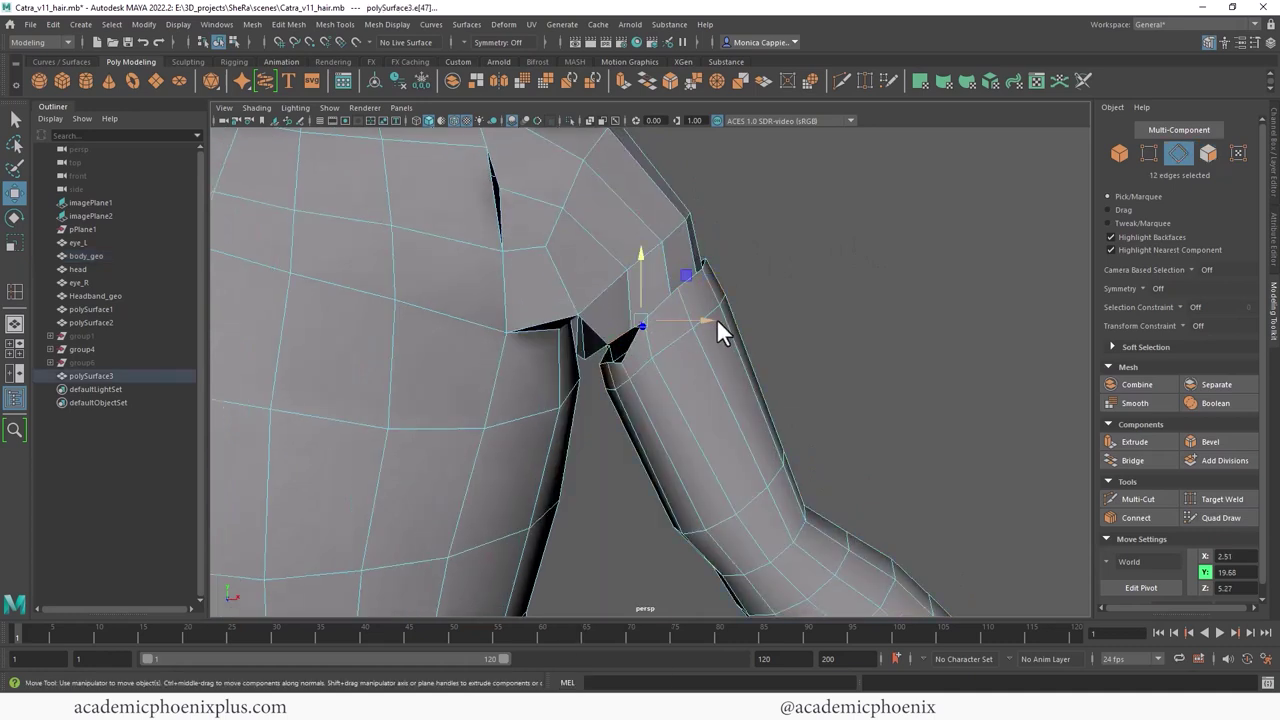
pyautogui.press('e')
pyautogui.press('w')
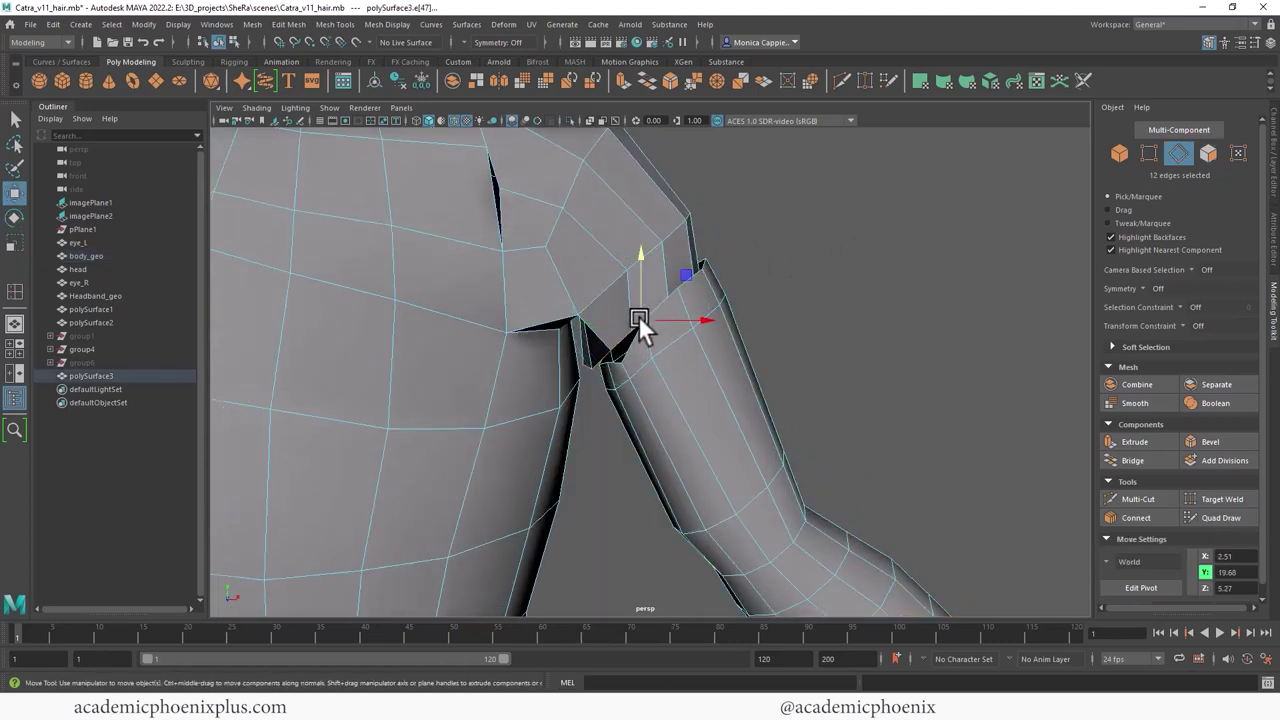
pyautogui.moveTo(638, 315); pyautogui.dragTo(607, 342)
# Step: Snap the patch's torso-side border vertices at the back and front of the armpit onto body_geo's torso edge
pyautogui.rightClick(603, 294)
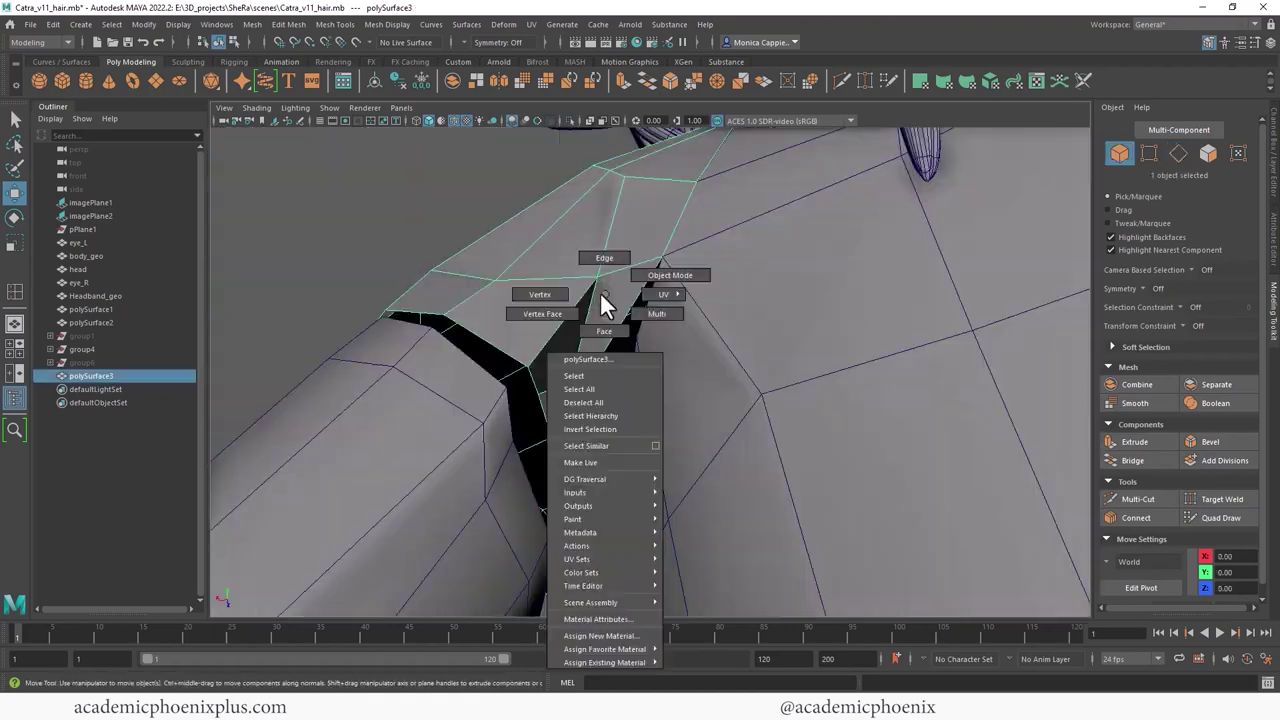
pyautogui.click(540, 294)
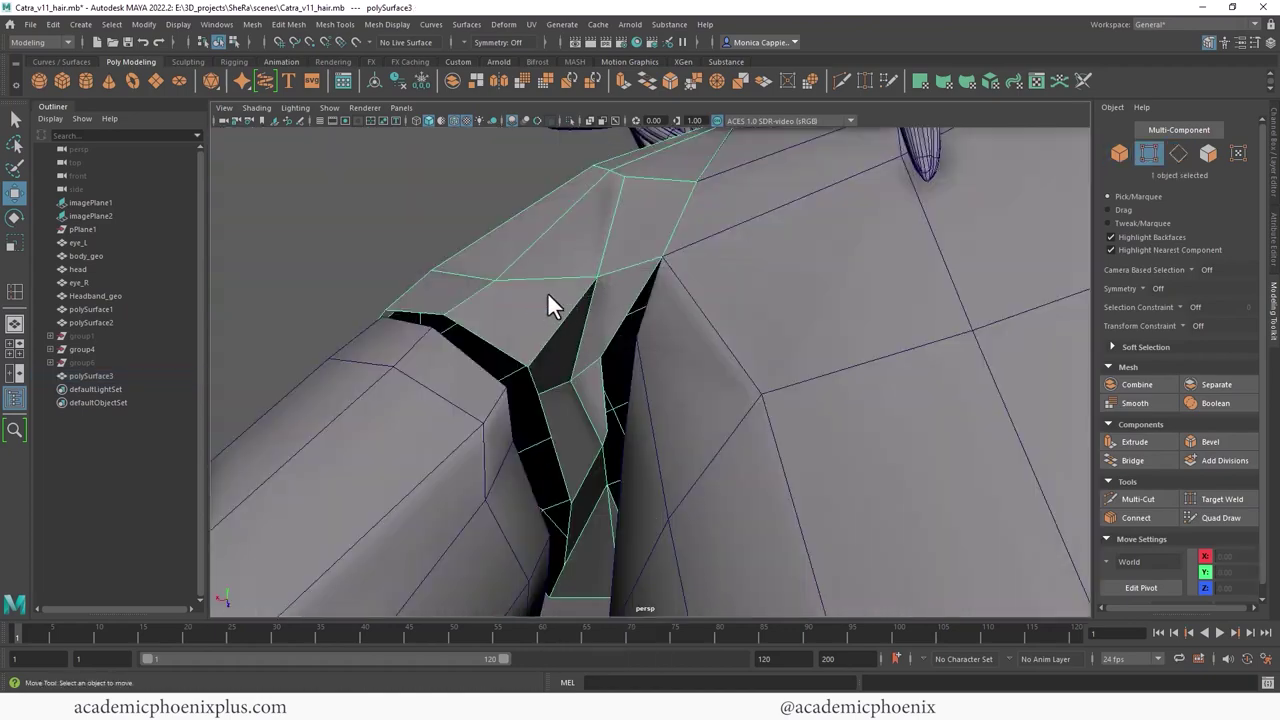
pyautogui.click(602, 352)
pyautogui.keyDown('alt'); pyautogui.moveTo(685, 360); pyautogui.dragTo(646, 423); pyautogui.keyUp('alt')
pyautogui.press('v')
pyautogui.middleClick(628, 336)
pyautogui.click(599, 305)
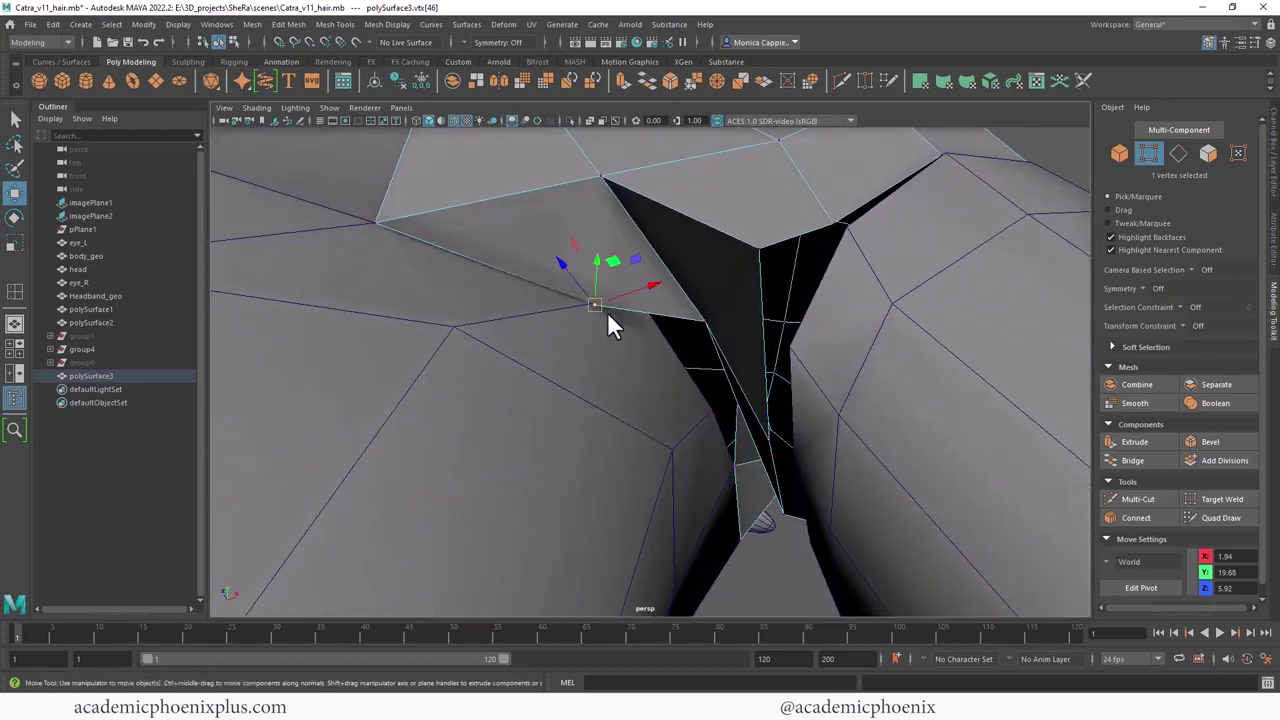
pyautogui.keyDown('alt'); pyautogui.moveTo(607, 311); pyautogui.dragTo(604, 262); pyautogui.keyUp('alt')
pyautogui.moveTo(604, 262); pyautogui.dragTo(595, 259, button='middle')
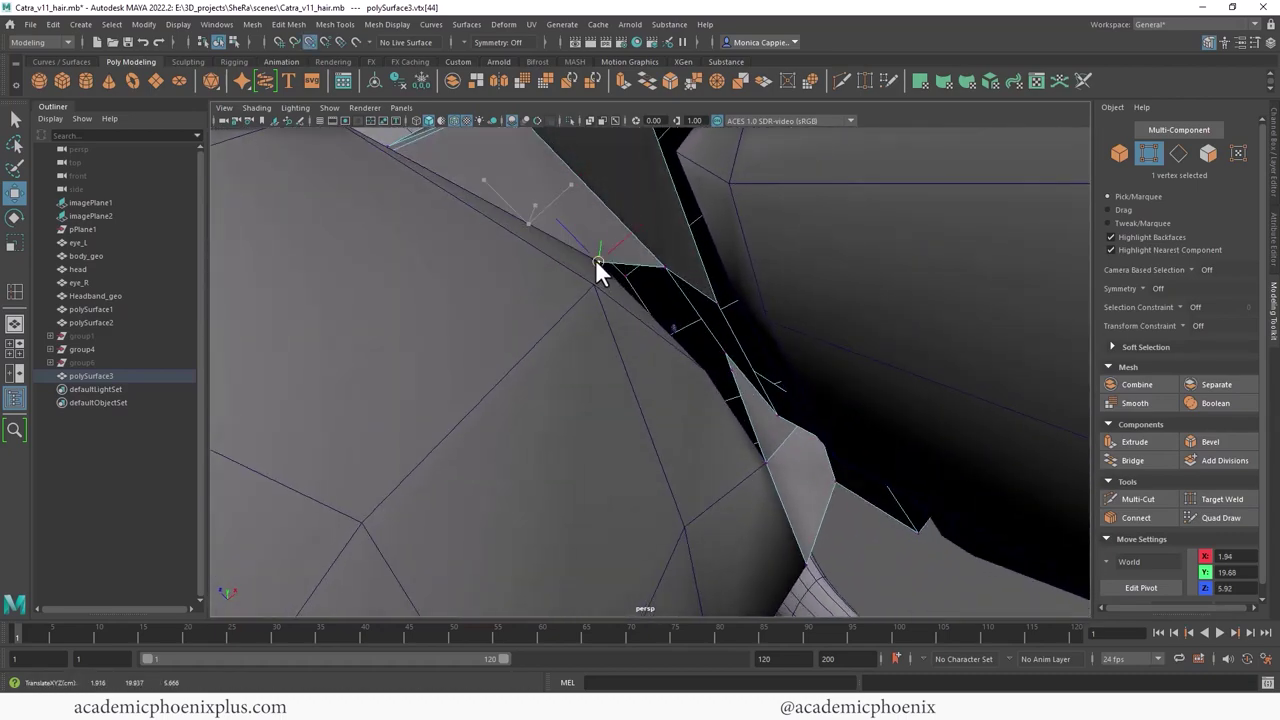
pyautogui.keyDown('alt'); pyautogui.moveTo(595, 259); pyautogui.dragTo(697, 355); pyautogui.keyUp('alt')
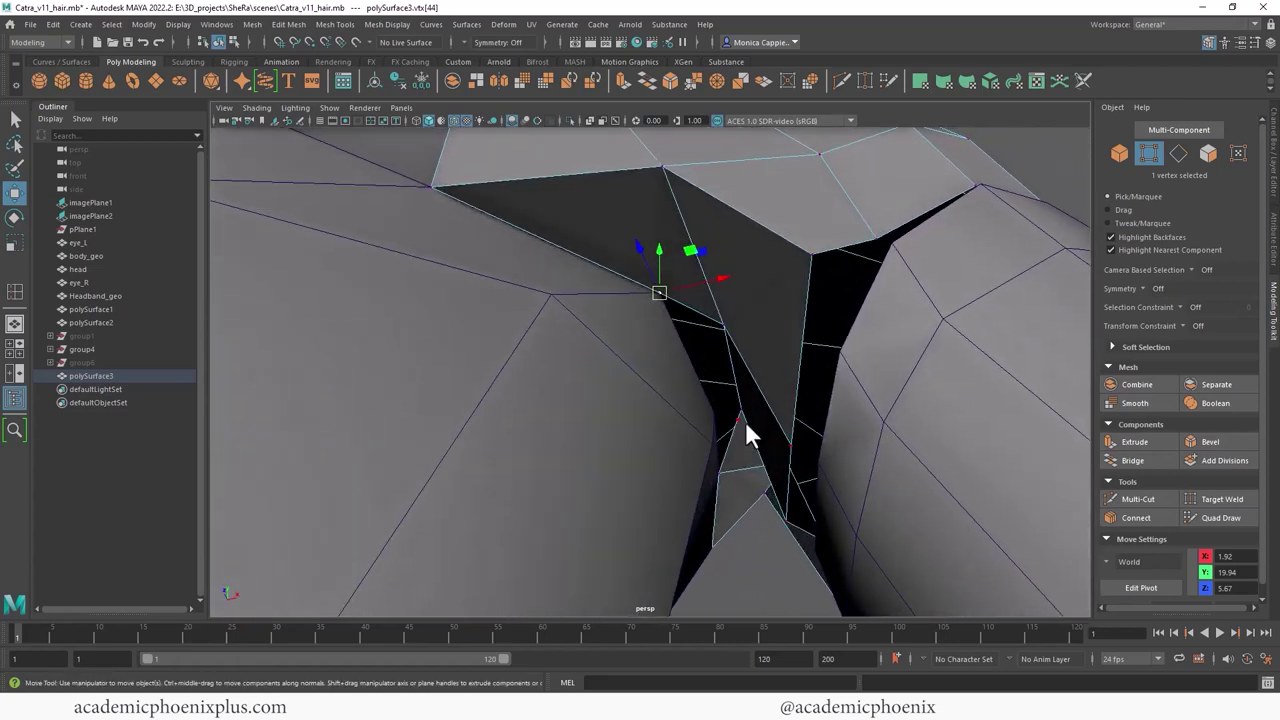
# Step: Save the scene and snap the patch's next inner armpit vertex onto body_geo's torso border
pyautogui.click(772, 482)
pyautogui.hotkey('ctrl', 's')
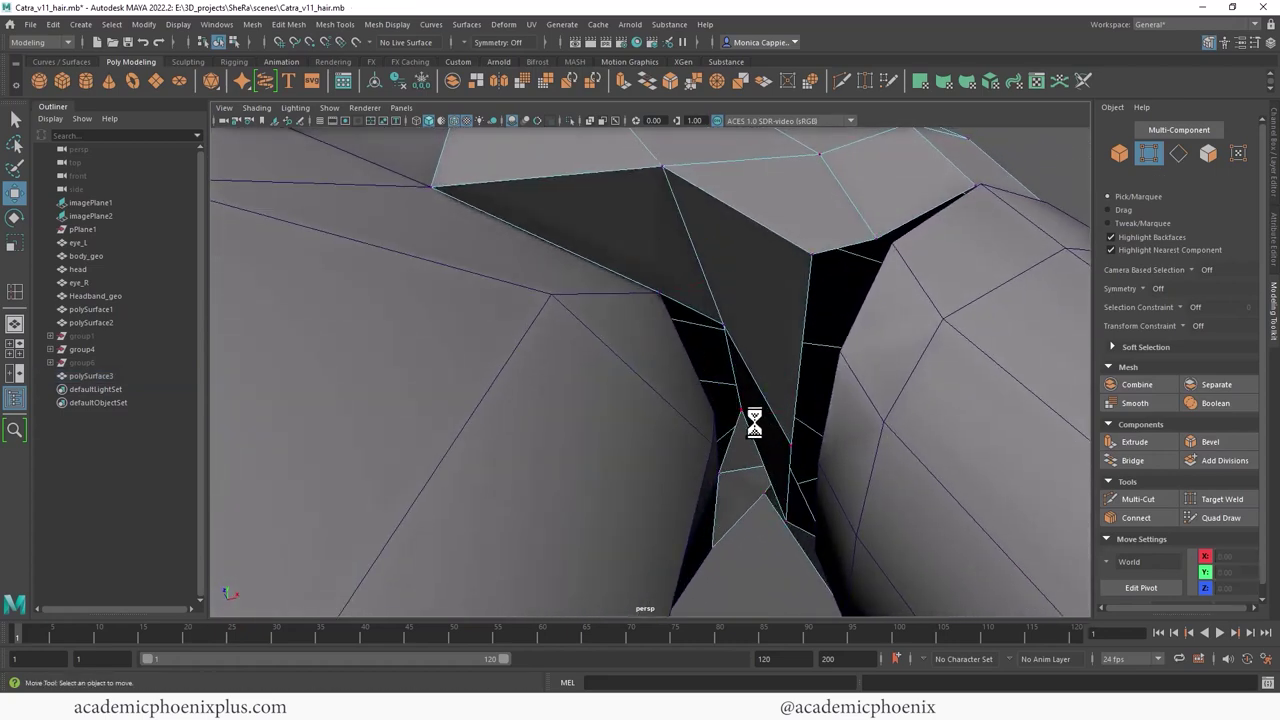
pyautogui.keyDown('alt'); pyautogui.moveTo(749, 423); pyautogui.dragTo(688, 370); pyautogui.keyUp('alt')
pyautogui.click(630, 256)
pyautogui.keyDown('alt'); pyautogui.moveTo(628, 277); pyautogui.dragTo(669, 398); pyautogui.keyUp('alt')
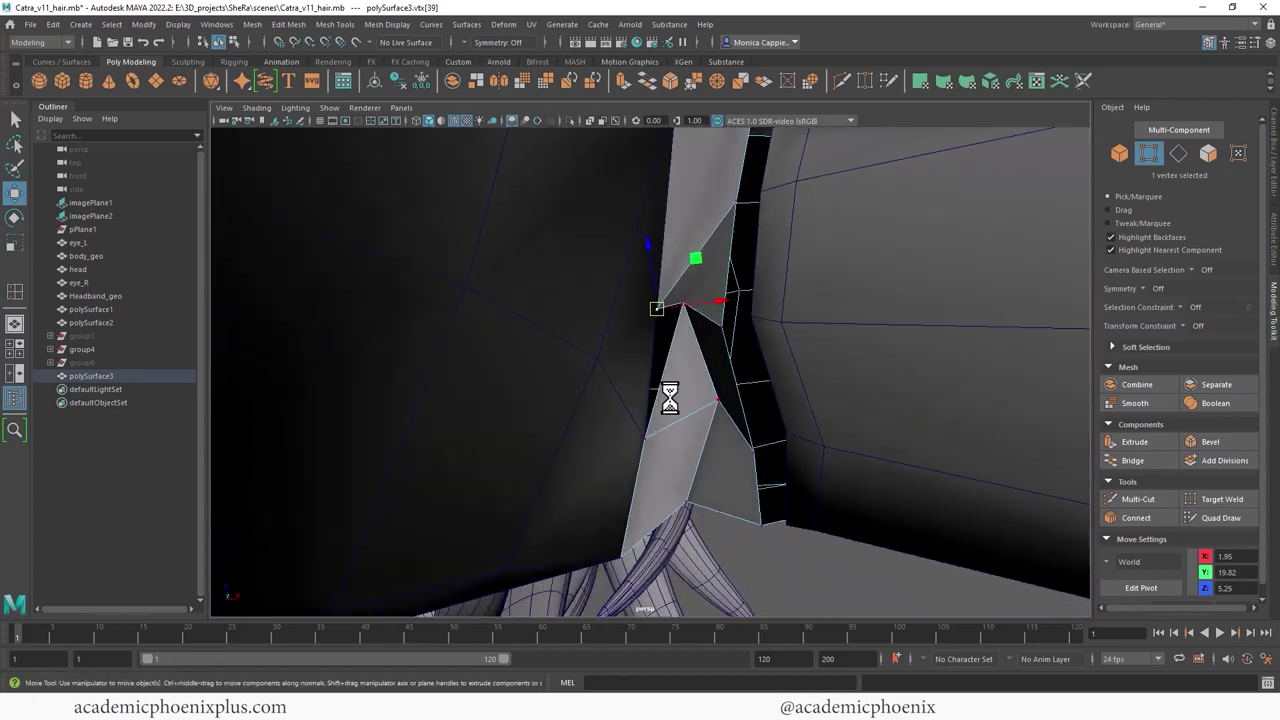
pyautogui.keyDown('alt'); pyautogui.moveTo(713, 327); pyautogui.dragTo(757, 432); pyautogui.keyUp('alt')
# Step: Snap the patch's lower border vertices from the back of the armpit to the underarm onto body_geo's arm vertices
pyautogui.click(516, 355)
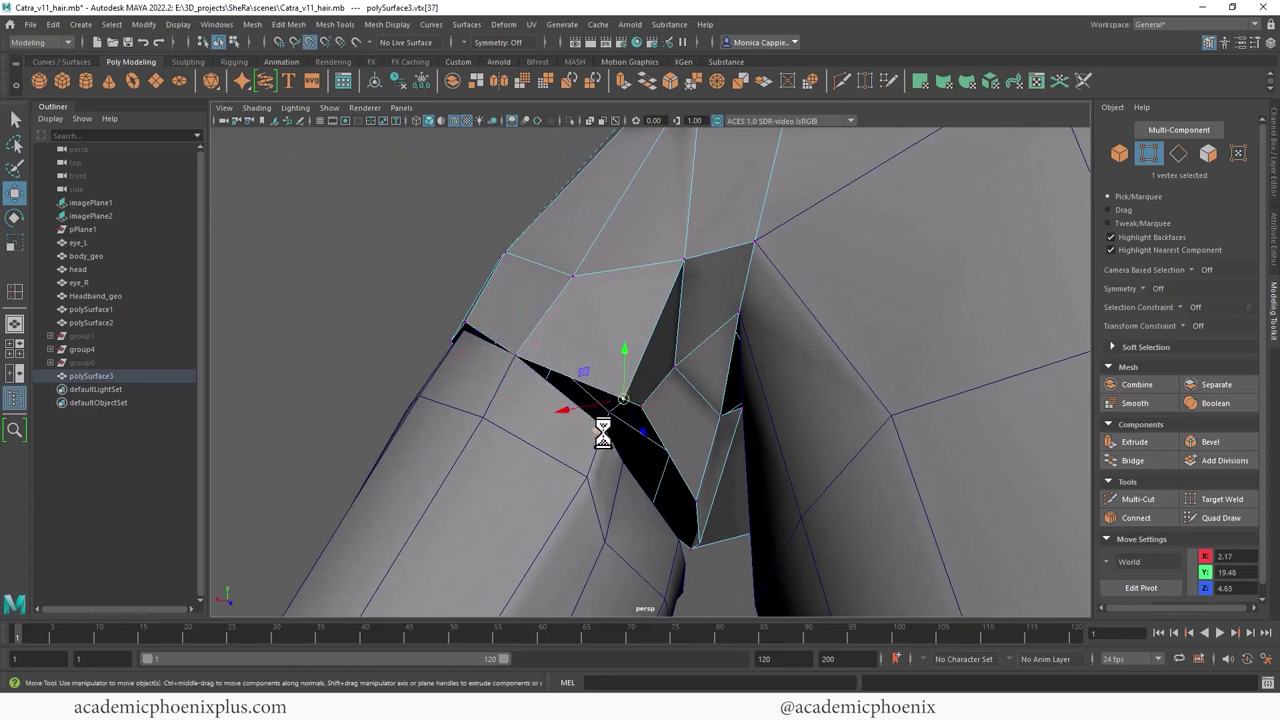
pyautogui.keyDown('alt'); pyautogui.moveTo(603, 432); pyautogui.dragTo(604, 445); pyautogui.keyUp('alt')
pyautogui.press('v')
pyautogui.moveTo(588, 450); pyautogui.dragTo(632, 447)
pyautogui.click(628, 405)
pyautogui.click(708, 456)
pyautogui.press('v')
pyautogui.middleClick(708, 487)
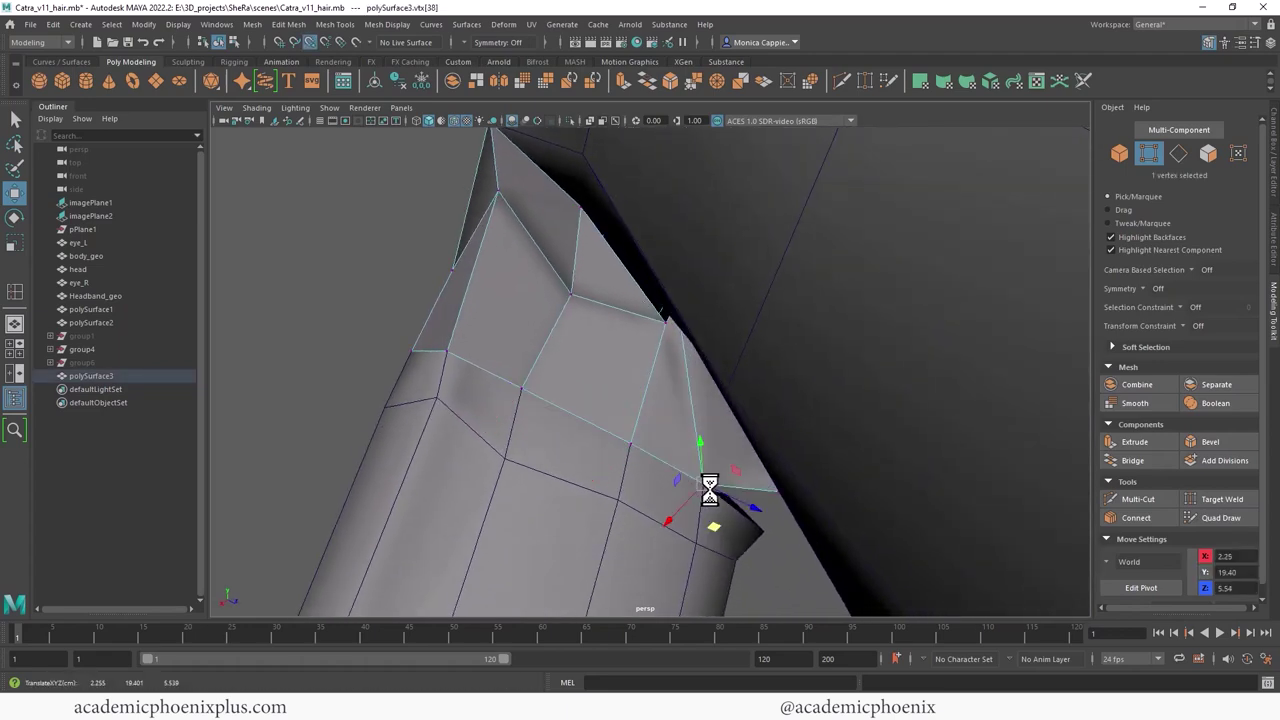
# Step: Snap the patch's loose vertices around the front of the armpit onto the matching arm and torso border vertices
pyautogui.keyDown('alt'); pyautogui.moveTo(709, 489); pyautogui.dragTo(660, 448); pyautogui.keyUp('alt')
pyautogui.keyDown('alt'); pyautogui.moveTo(660, 448); pyautogui.dragTo(587, 445, button='middle'); pyautogui.keyUp('alt')
pyautogui.keyDown('alt'); pyautogui.moveTo(586, 444); pyautogui.dragTo(720, 306); pyautogui.keyUp('alt')
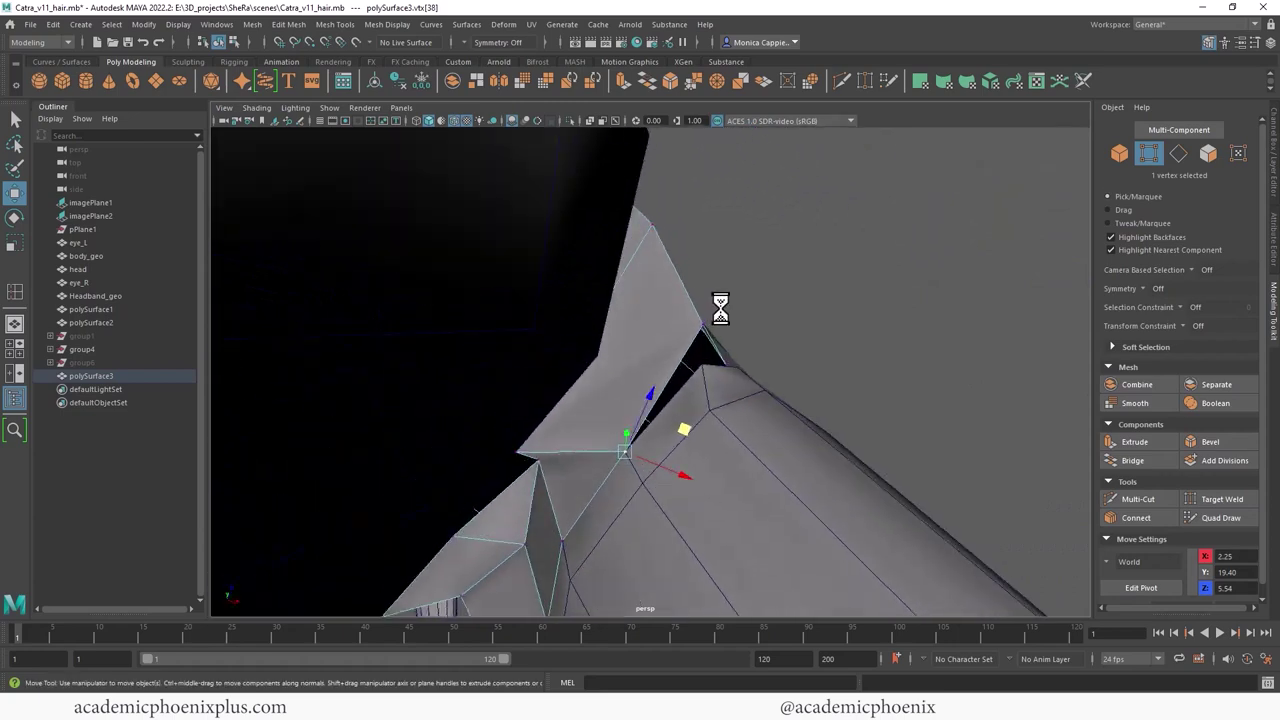
pyautogui.middleClick(696, 364)
pyautogui.keyDown('alt'); pyautogui.moveTo(831, 323); pyautogui.dragTo(754, 385); pyautogui.keyUp('alt')
pyautogui.click(717, 309)
pyautogui.click(717, 306)
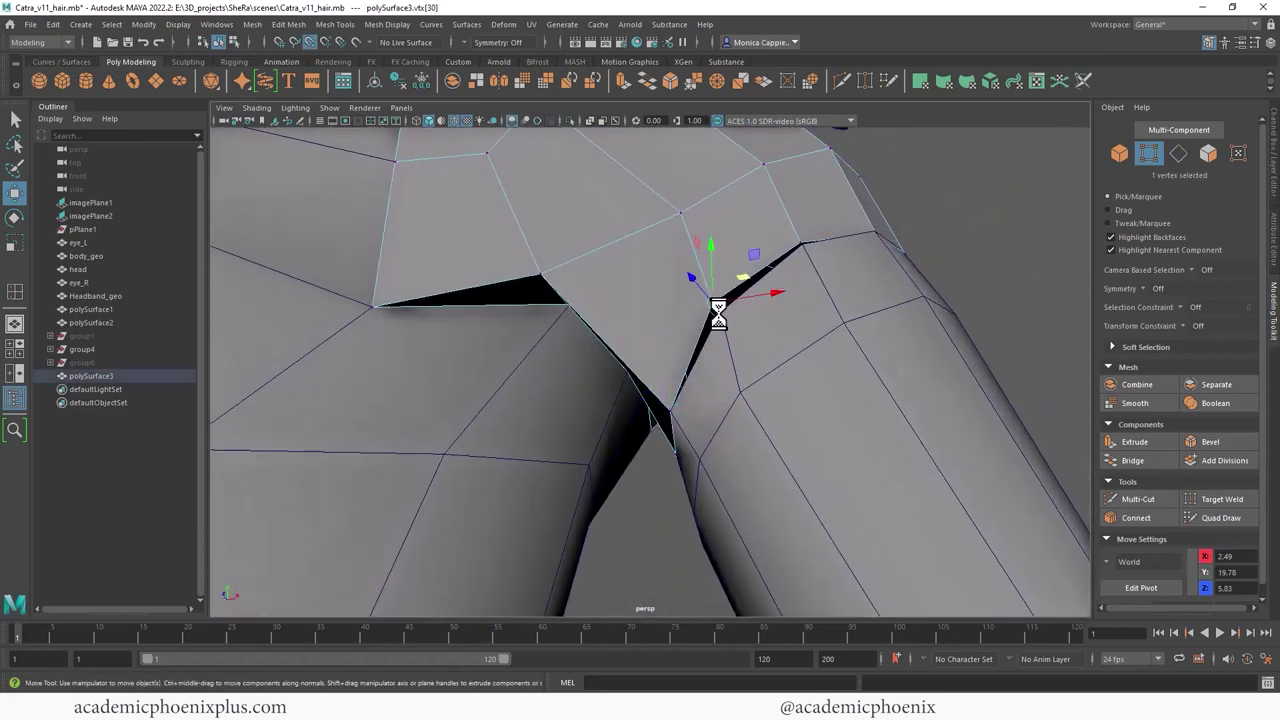
pyautogui.moveTo(718, 314); pyautogui.dragTo(670, 332)
pyautogui.click(537, 272)
pyautogui.keyDown('alt'); pyautogui.moveTo(539, 273); pyautogui.dragTo(602, 332); pyautogui.keyUp('alt')
# Step: Snap the patch's lower border vertices across the front of the upper arm onto body_geo's arm vertices
pyautogui.click(820, 267)
pyautogui.moveTo(820, 268); pyautogui.dragTo(825, 278)
pyautogui.keyDown('alt'); pyautogui.moveTo(950, 252); pyautogui.dragTo(869, 242); pyautogui.keyUp('alt')
pyautogui.keyDown('alt'); pyautogui.moveTo(869, 242); pyautogui.dragTo(869, 286, button='middle'); pyautogui.keyUp('alt')
pyautogui.click(866, 289)
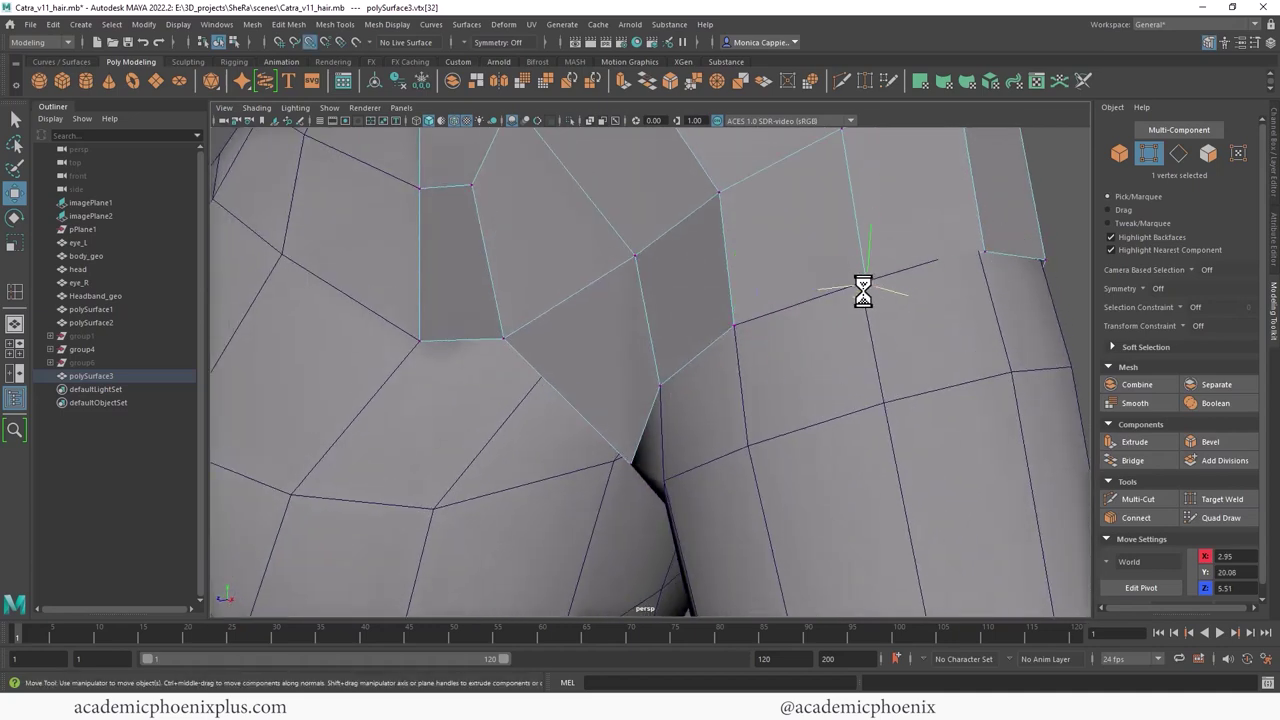
pyautogui.click(981, 254)
# Step: Snap the patch's remaining loose border vertices around the outer and back upper arm onto body_geo's arm vertices
pyautogui.keyDown('alt'); pyautogui.moveTo(980, 257); pyautogui.dragTo(901, 265); pyautogui.keyUp('alt')
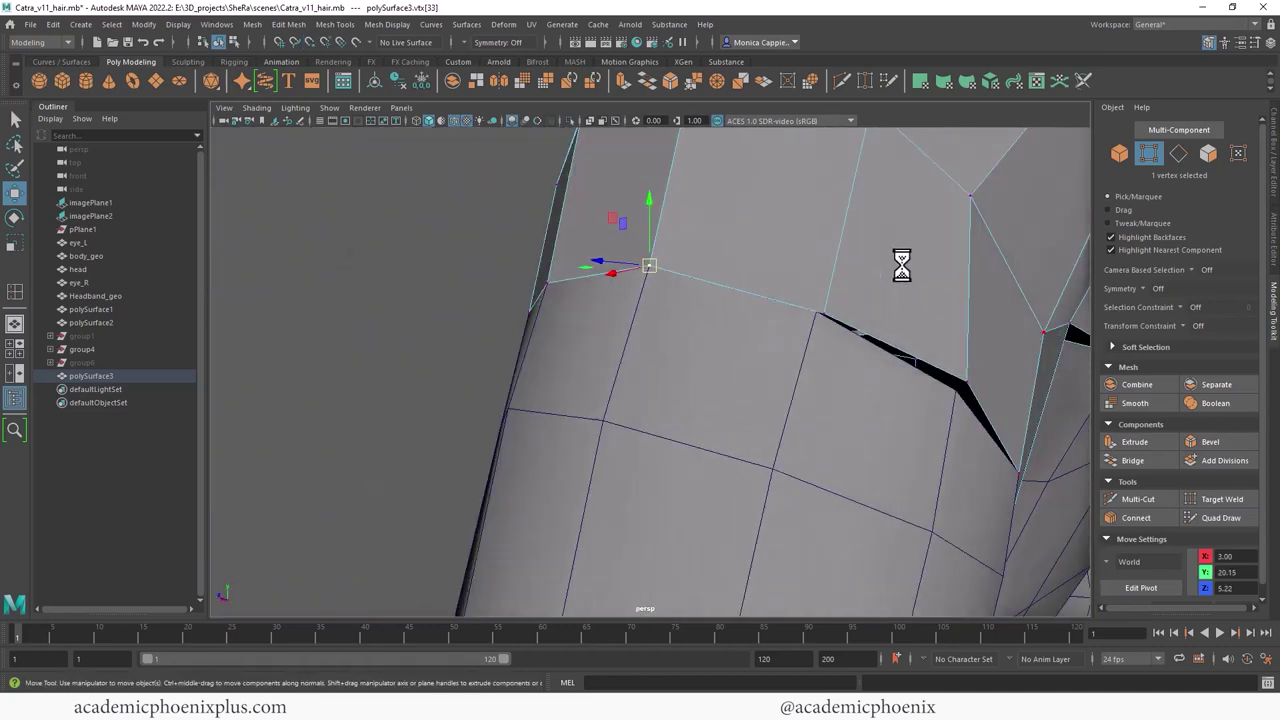
pyautogui.moveTo(814, 323); pyautogui.dragTo(843, 323)
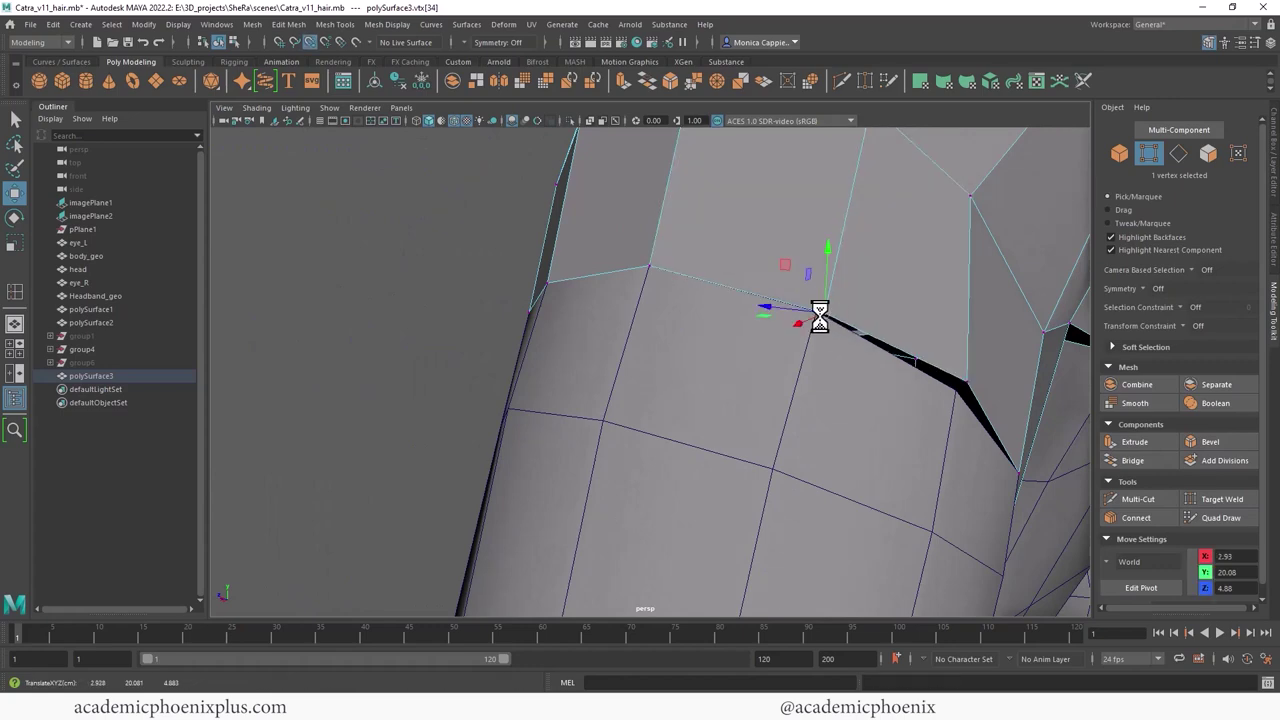
pyautogui.keyDown('alt'); pyautogui.moveTo(884, 343); pyautogui.dragTo(760, 317); pyautogui.keyUp('alt')
pyautogui.press('w')
pyautogui.keyDown('alt'); pyautogui.moveTo(468, 247); pyautogui.dragTo(506, 257, button='middle'); pyautogui.keyUp('alt')
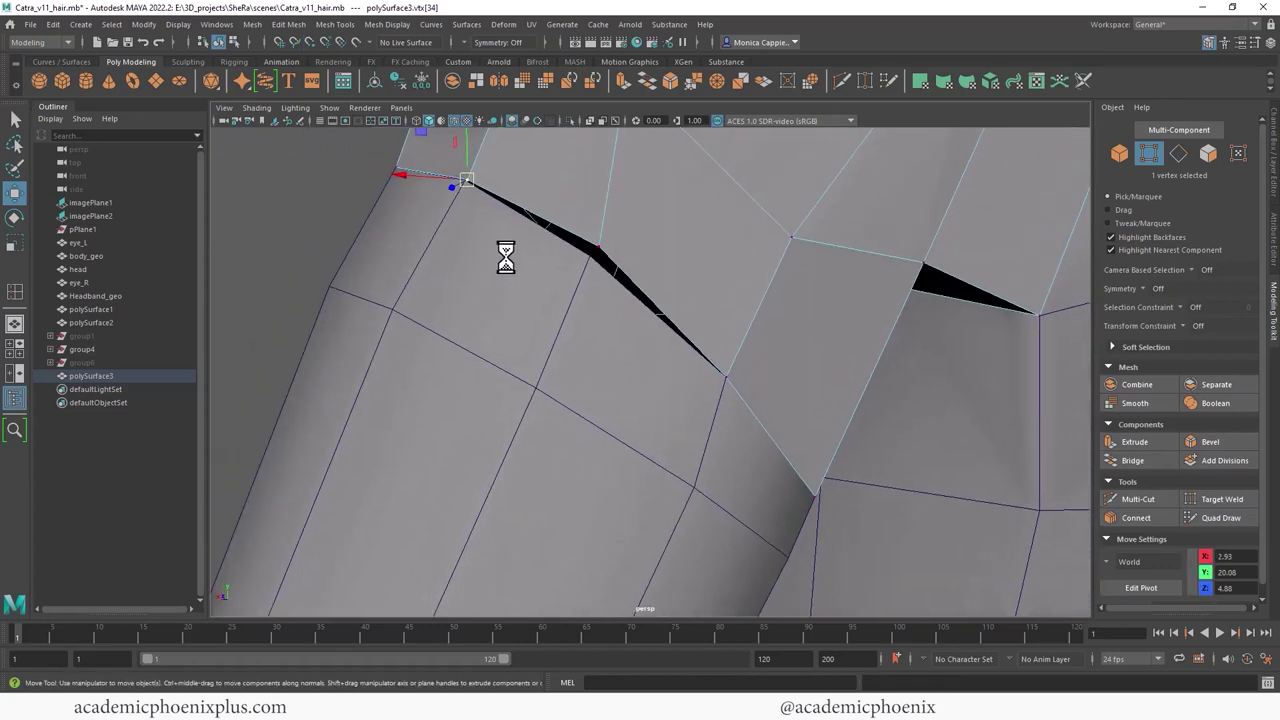
pyautogui.click(603, 245)
pyautogui.moveTo(603, 245); pyautogui.dragTo(585, 258)
pyautogui.click(475, 186)
pyautogui.moveTo(475, 186)
pyautogui.mouseDown()
pyautogui.moveTo(451, 192)
pyautogui.moveTo(461, 182)
pyautogui.mouseUp()
pyautogui.moveTo(710, 382)
pyautogui.keyDown('alt'); pyautogui.mouseDown()
pyautogui.moveTo(666, 334)
pyautogui.moveTo(871, 309)
pyautogui.moveTo(758, 313)
pyautogui.moveTo(751, 280)
pyautogui.moveTo(711, 303)
pyautogui.moveTo(733, 259)
pyautogui.moveTo(743, 294)
pyautogui.moveTo(811, 286)
pyautogui.moveTo(766, 314)
pyautogui.moveTo(713, 394)
pyautogui.mouseUp(); pyautogui.keyUp('alt')
pyautogui.moveTo(689, 378); pyautogui.dragTo(692, 376, button='middle')
pyautogui.keyDown('alt'); pyautogui.moveTo(735, 377); pyautogui.dragTo(780, 275); pyautogui.keyUp('alt')
# Step: Combine body_geo and the shoulder patch polySurface3 into one mesh
pyautogui.moveTo(757, 331); pyautogui.dragTo(826, 307, button='right')
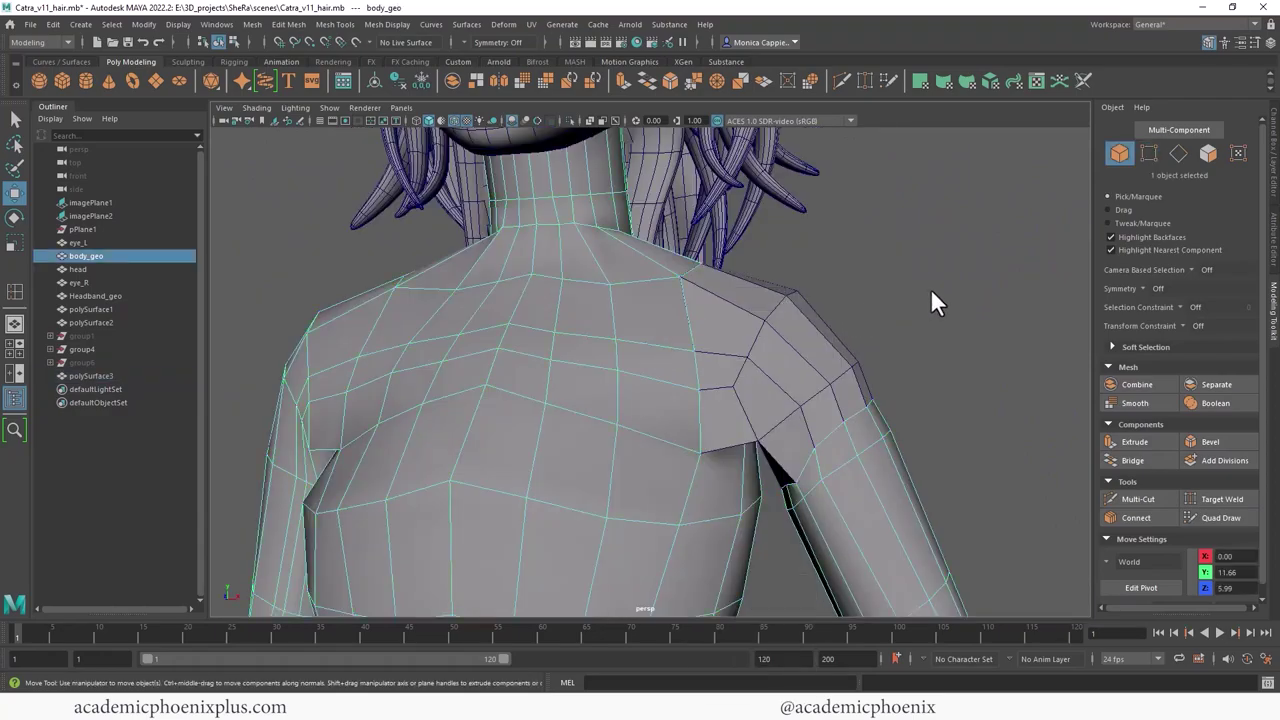
pyautogui.keyDown('alt'); pyautogui.moveTo(930, 288); pyautogui.dragTo(820, 305); pyautogui.keyUp('alt')
pyautogui.keyDown('shift'); pyautogui.click(722, 330); pyautogui.keyUp('shift')
pyautogui.moveTo(898, 300)
pyautogui.keyDown('alt'); pyautogui.mouseDown()
pyautogui.moveTo(689, 304)
pyautogui.moveTo(921, 310)
pyautogui.mouseUp(); pyautogui.keyUp('alt')
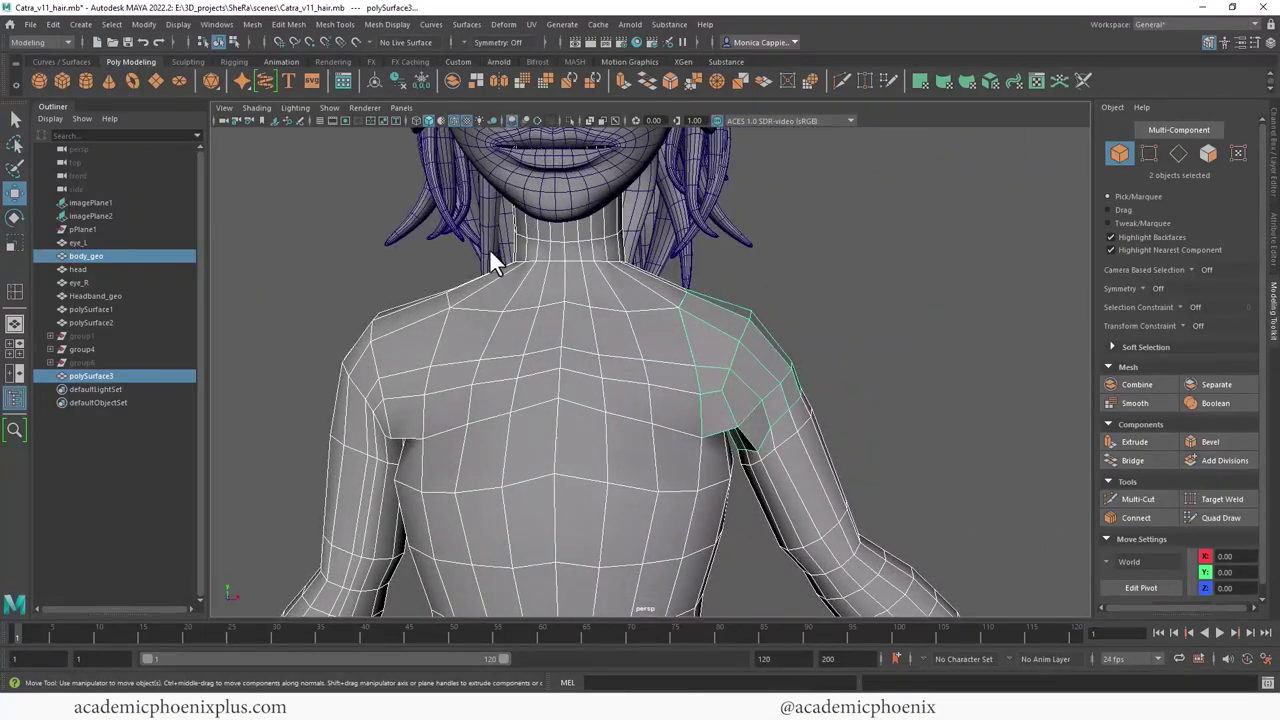
pyautogui.click(248, 26)
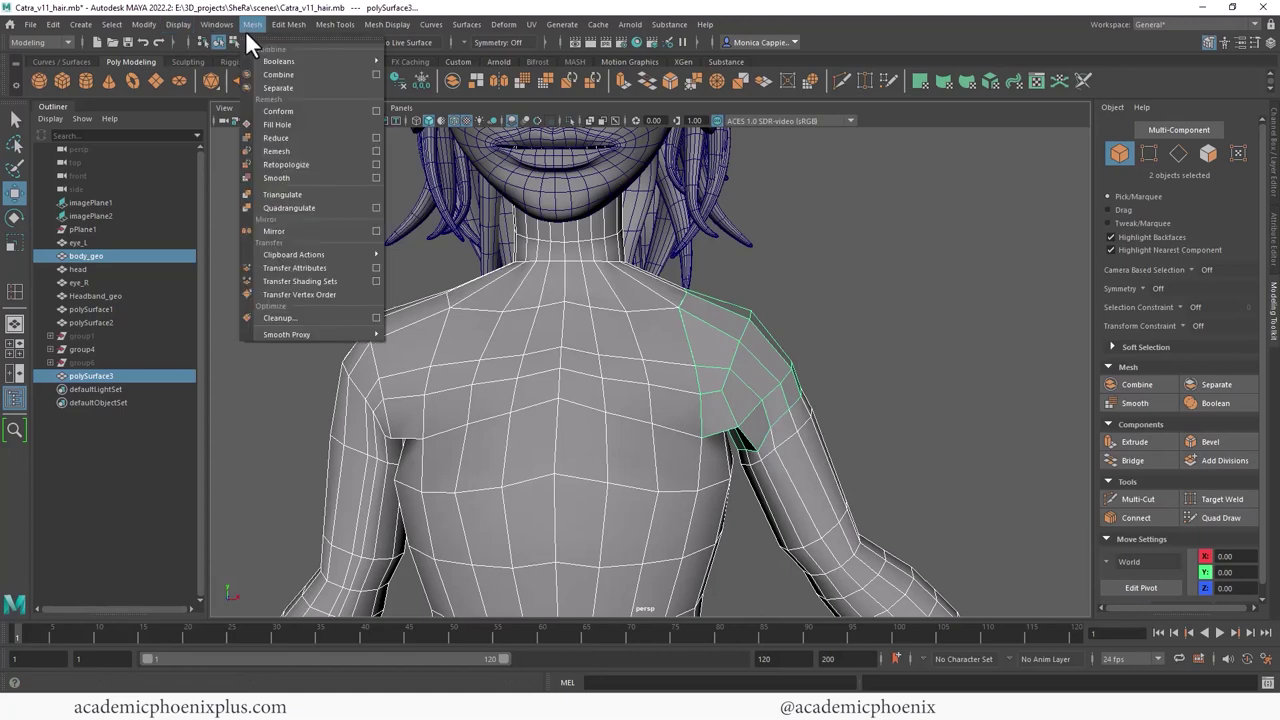
pyautogui.click(283, 74)
# Step: Merge the overlapping vertices around the combined mesh's shoulder and armpit with a distance threshold of 0.01
pyautogui.click(831, 388)
pyautogui.moveTo(735, 339); pyautogui.dragTo(669, 337, button='right')
pyautogui.moveTo(831, 440); pyautogui.dragTo(829, 438)
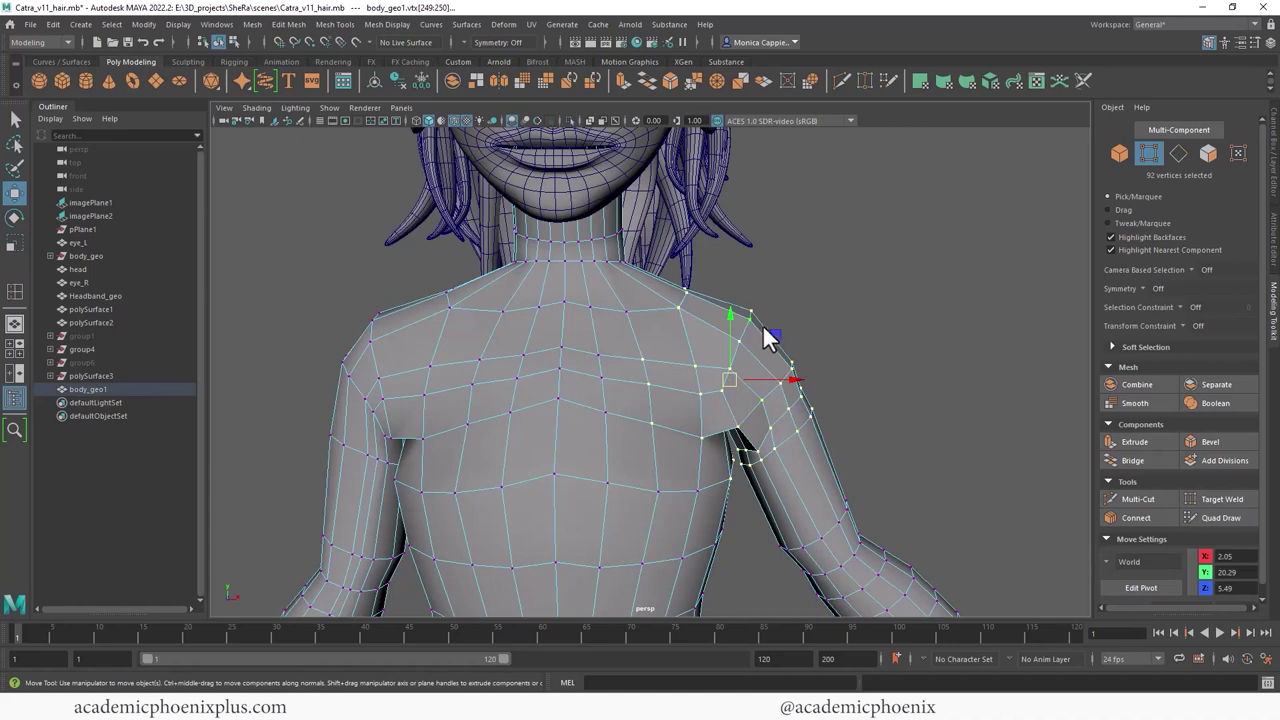
pyautogui.click(330, 28)
pyautogui.click(334, 175)
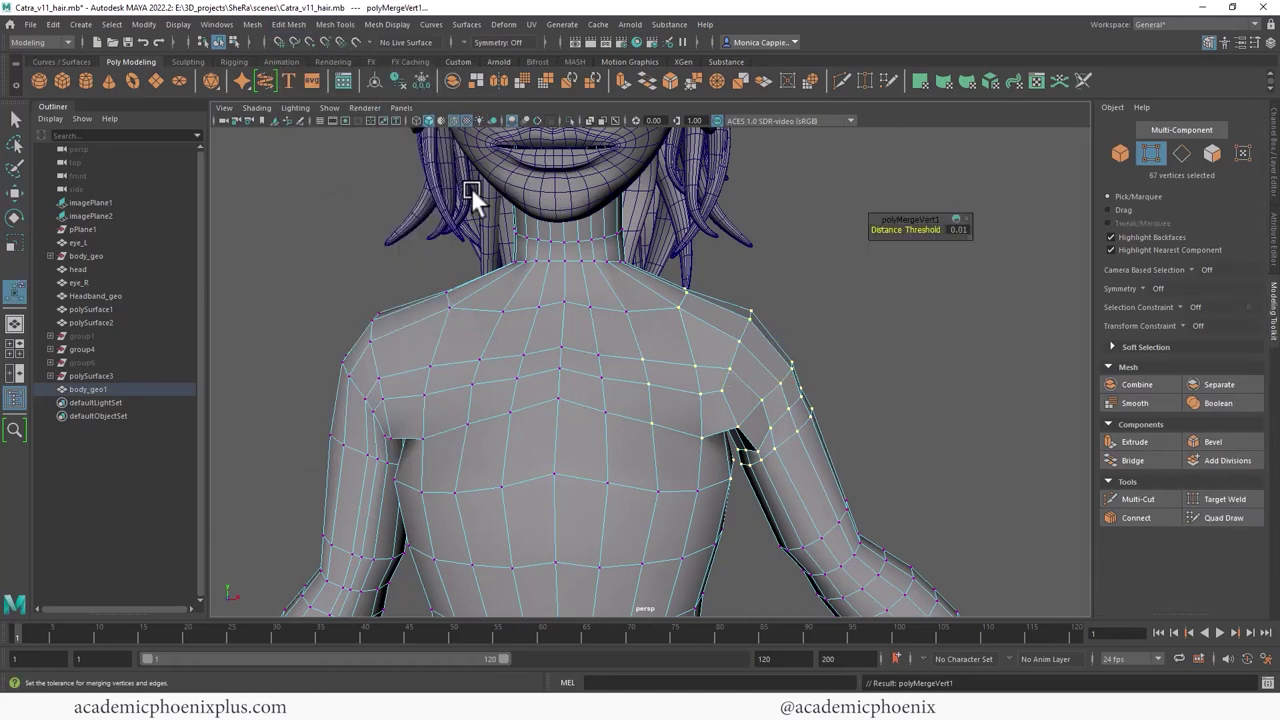
pyautogui.click(938, 326)
# Step: Test the merge at the back of the shoulder by nudging two border vertices, and undo the last move
pyautogui.keyDown('alt'); pyautogui.moveTo(938, 326); pyautogui.dragTo(634, 317); pyautogui.keyUp('alt')
pyautogui.keyDown('alt'); pyautogui.moveTo(634, 317); pyautogui.dragTo(744, 335, button='right'); pyautogui.keyUp('alt')
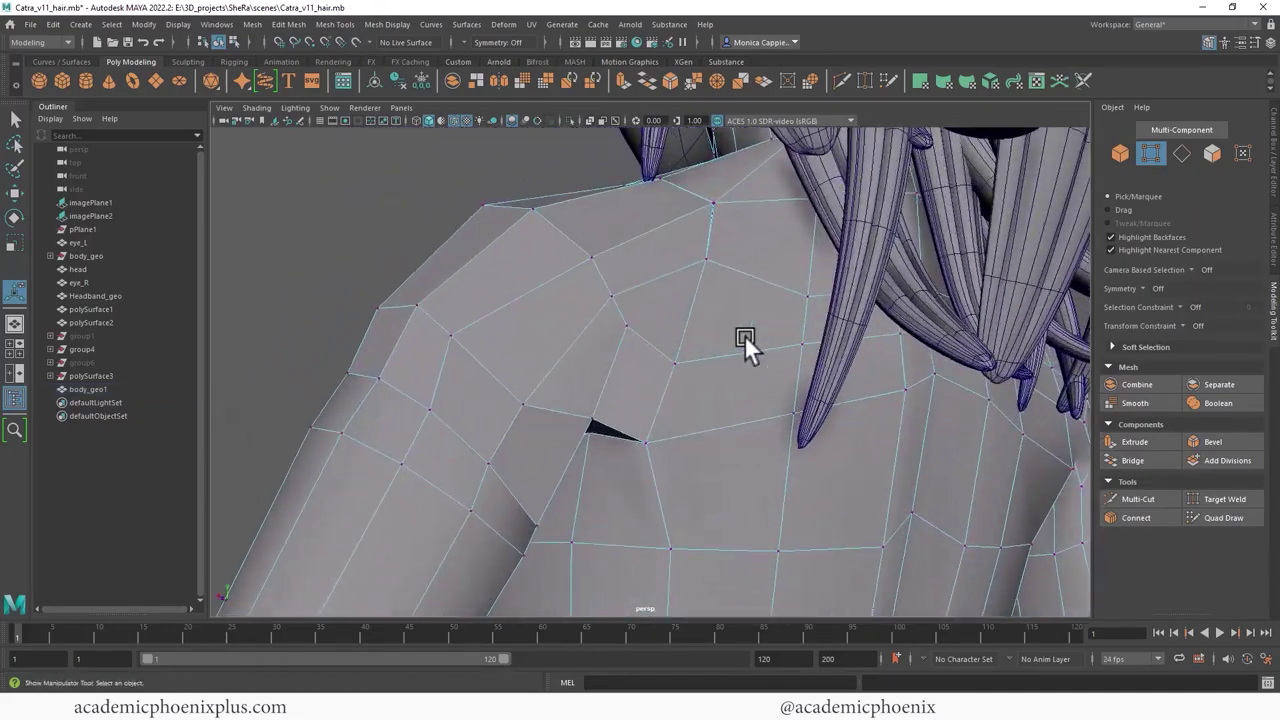
pyautogui.keyDown('alt'); pyautogui.moveTo(744, 335); pyautogui.dragTo(812, 309, button='middle'); pyautogui.keyUp('alt')
pyautogui.click(604, 368)
pyautogui.press('w')
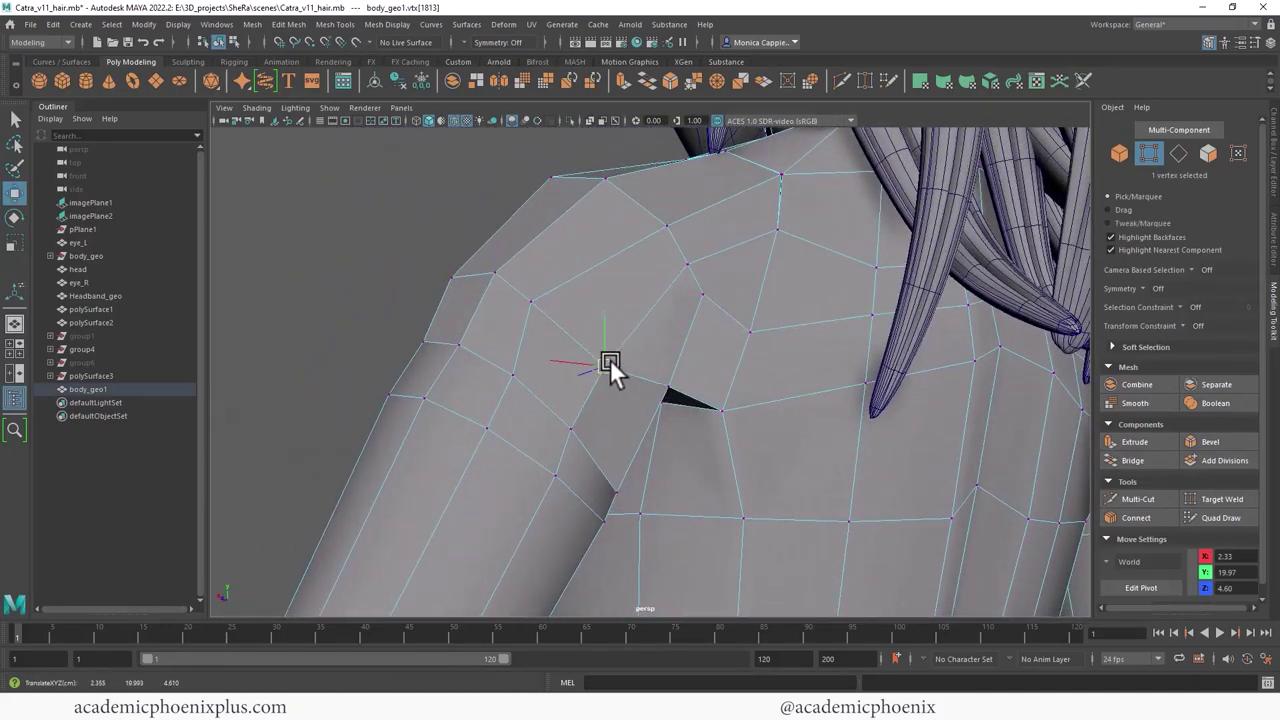
pyautogui.click(605, 368)
pyautogui.click(749, 333)
pyautogui.moveTo(749, 333)
pyautogui.mouseDown()
pyautogui.moveTo(764, 320)
pyautogui.moveTo(757, 329)
pyautogui.mouseUp()
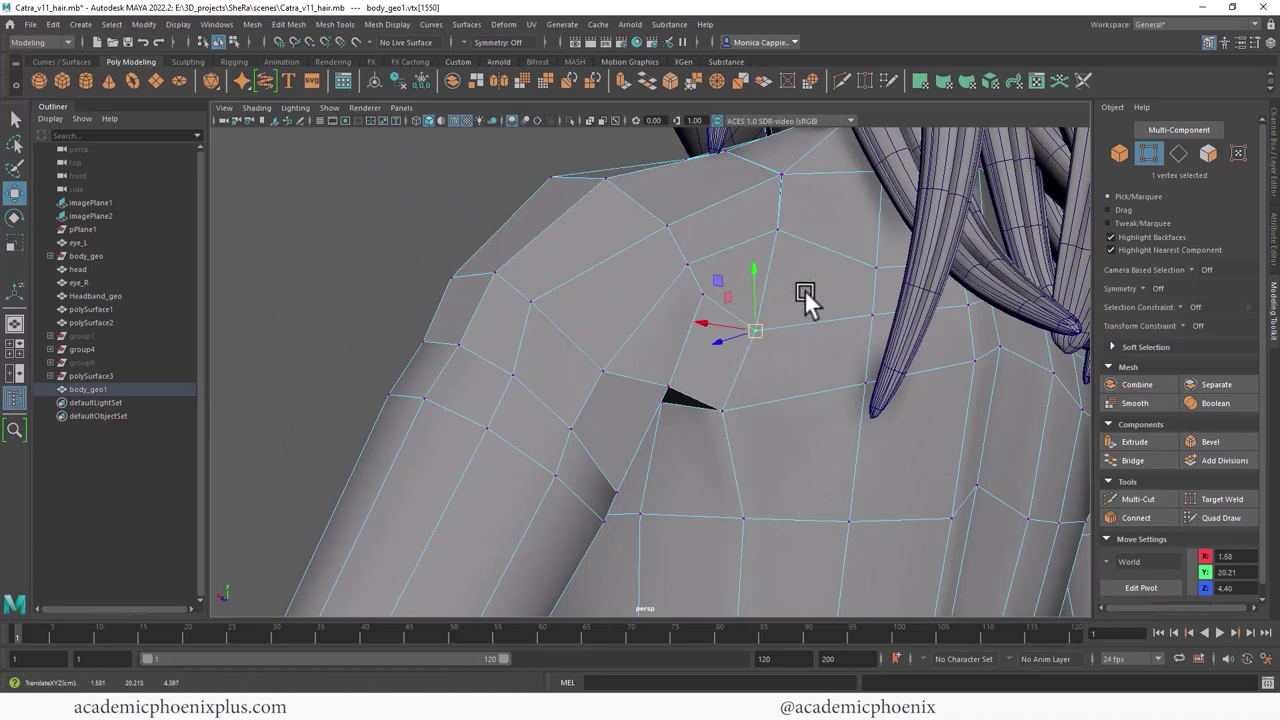
pyautogui.hotkey('ctrl', 'z')
# Step: Close the thin gap at the upper back of the shoulder by welding its loose vertices together with Target Weld
pyautogui.keyDown('alt'); pyautogui.moveTo(787, 194); pyautogui.dragTo(714, 338, button='middle'); pyautogui.keyUp('alt')
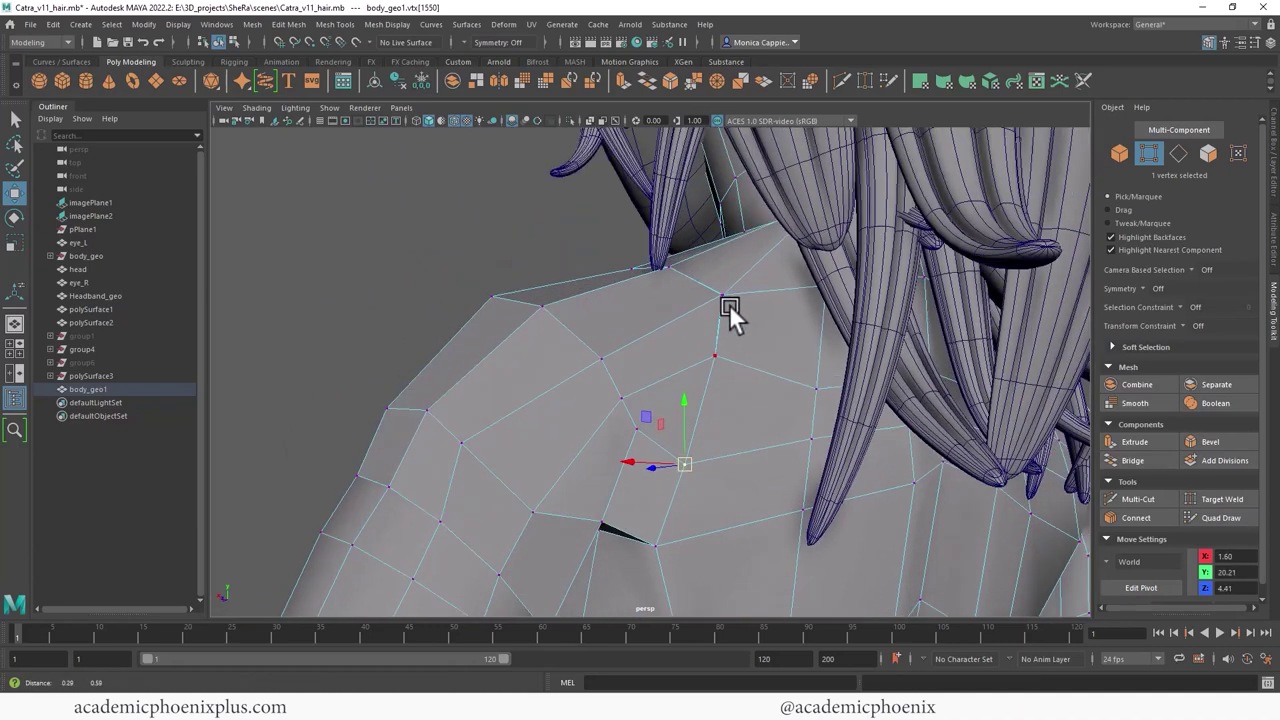
pyautogui.keyDown('alt'); pyautogui.moveTo(714, 338); pyautogui.dragTo(994, 357, button='right'); pyautogui.keyUp('alt')
pyautogui.keyDown('alt'); pyautogui.moveTo(812, 298); pyautogui.dragTo(760, 322); pyautogui.keyUp('alt')
pyautogui.keyDown('alt'); pyautogui.moveTo(760, 394); pyautogui.dragTo(736, 347, button='middle'); pyautogui.keyUp('alt')
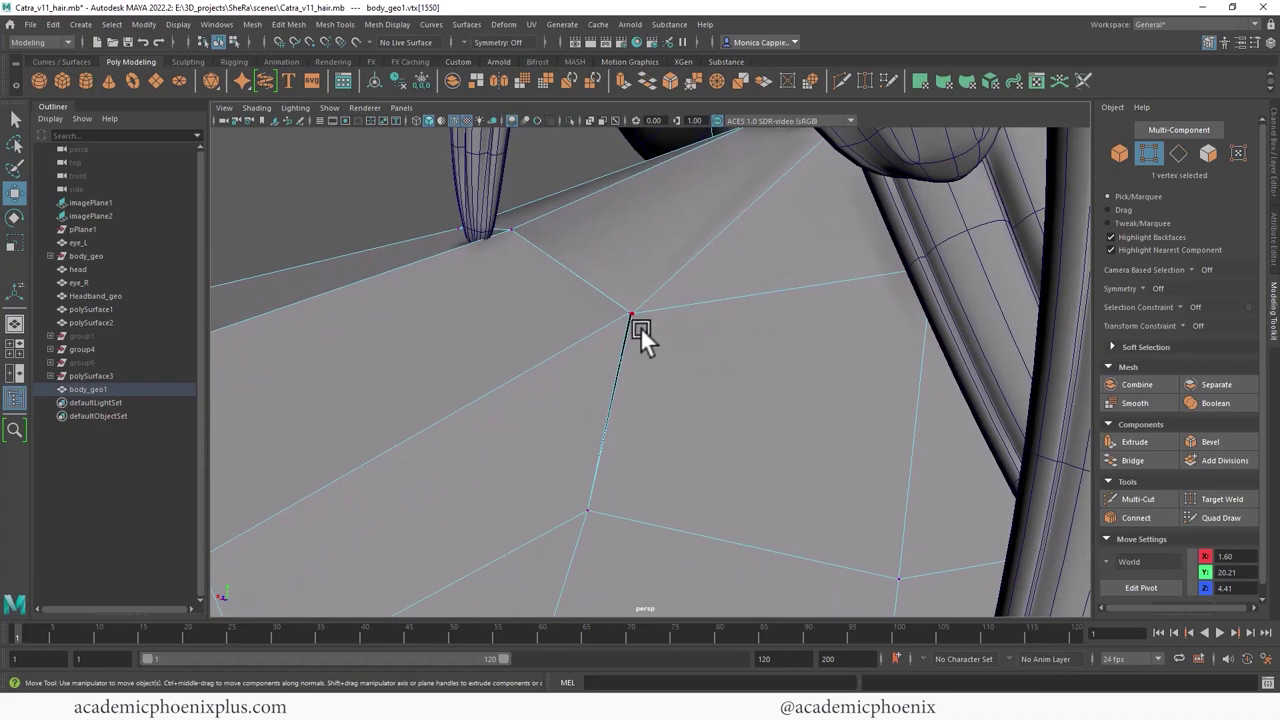
pyautogui.moveTo(815, 286); pyautogui.dragTo(814, 284, button='right')
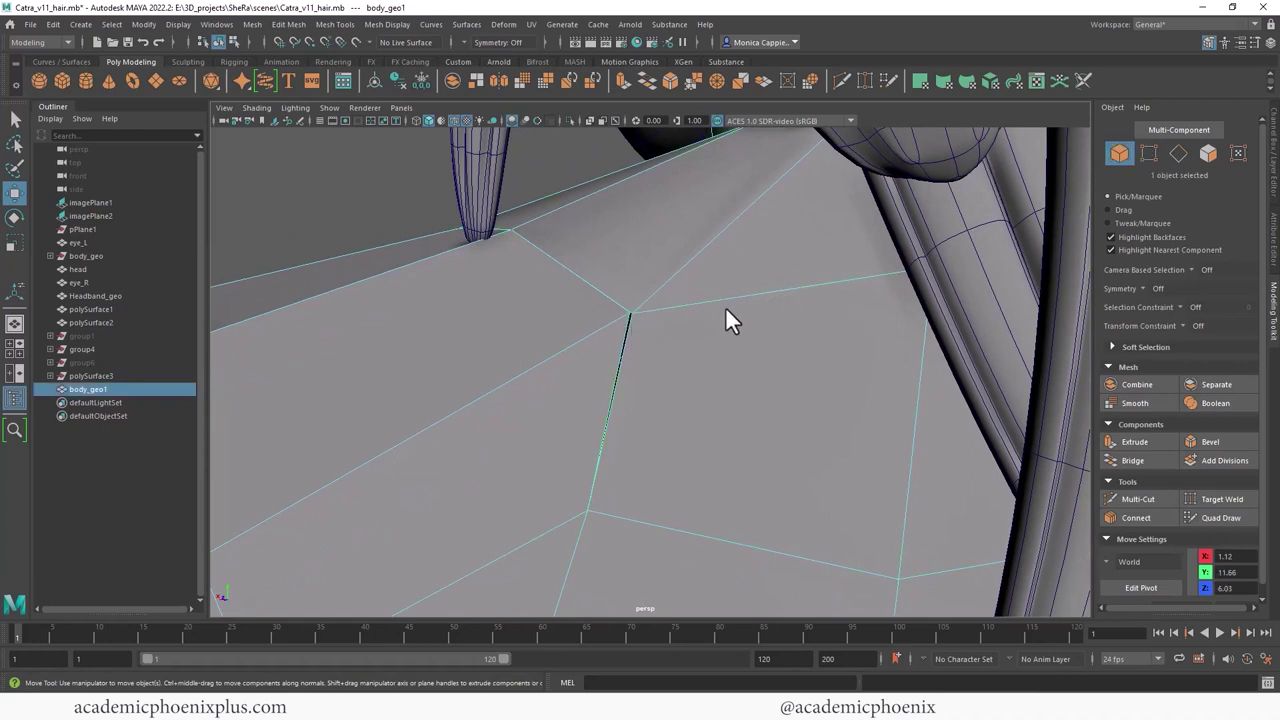
pyautogui.keyDown('shift'); pyautogui.moveTo(714, 309); pyautogui.dragTo(715, 274, button='right'); pyautogui.keyUp('shift')
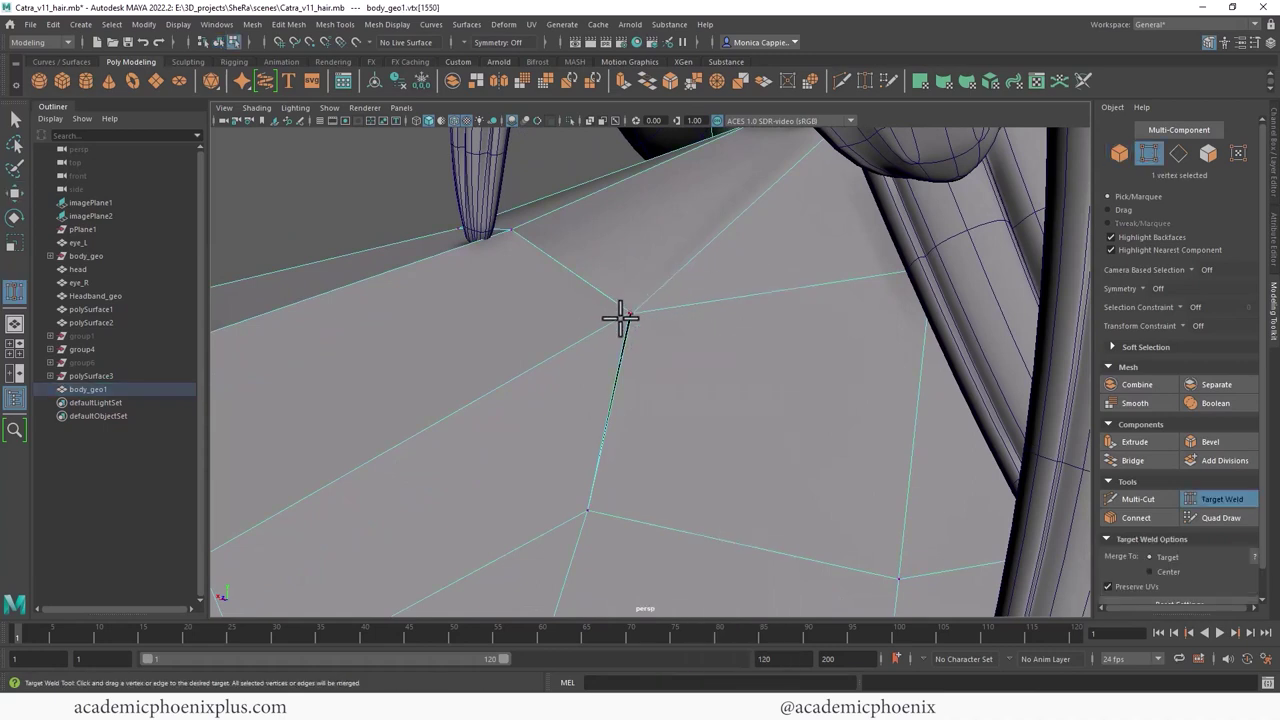
pyautogui.moveTo(638, 313); pyautogui.dragTo(630, 367)
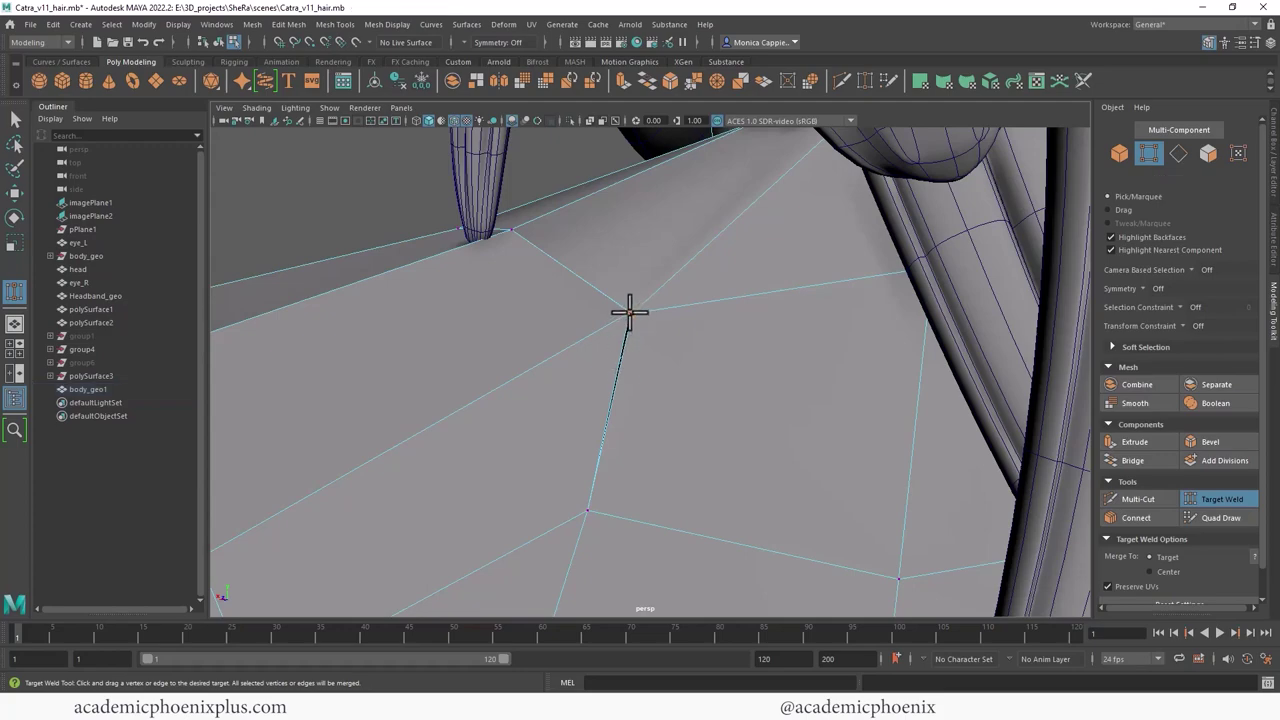
pyautogui.moveTo(624, 310); pyautogui.dragTo(626, 311)
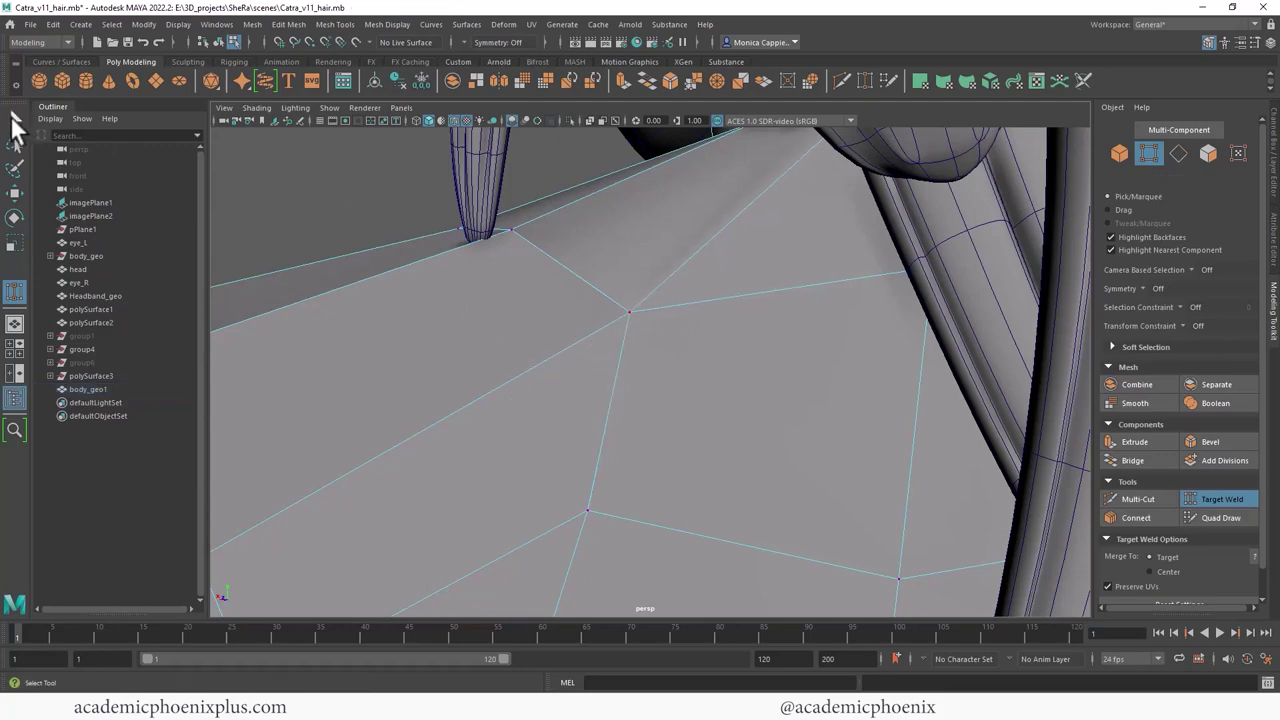
pyautogui.click(15, 119)
# Step: Return the body to unsmoothed display and fill the narrow hole bordered by three selected edges in the armpit
pyautogui.keyDown('alt'); pyautogui.moveTo(890, 344); pyautogui.dragTo(471, 214, button='right'); pyautogui.keyUp('alt')
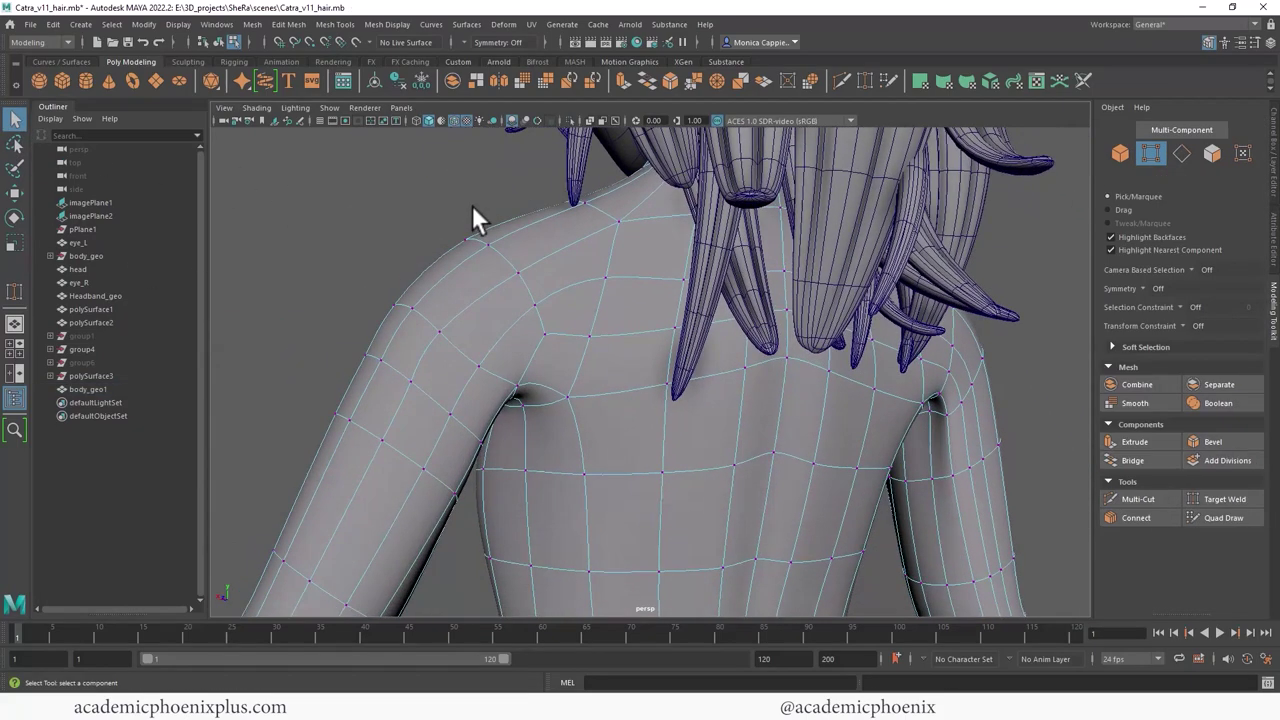
pyautogui.keyDown('alt'); pyautogui.moveTo(471, 214); pyautogui.dragTo(672, 261); pyautogui.keyUp('alt')
pyautogui.press('1')
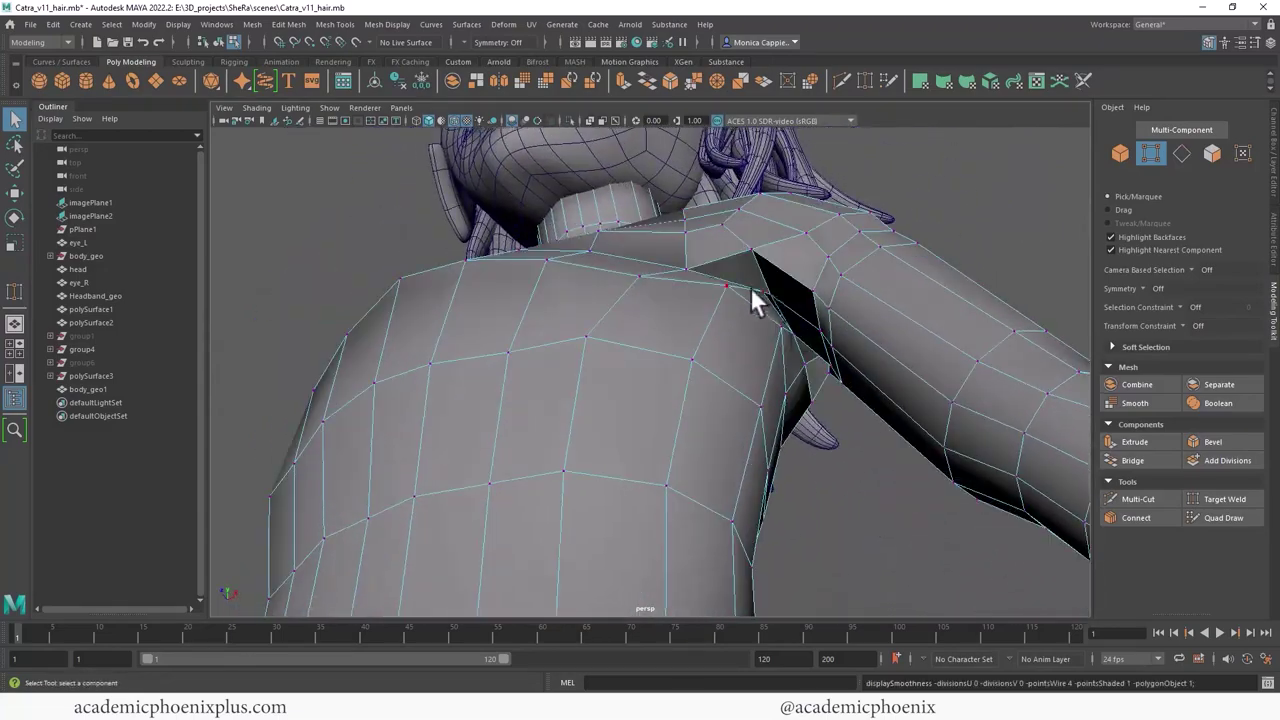
pyautogui.keyDown('alt'); pyautogui.moveTo(778, 343); pyautogui.dragTo(749, 366, button='middle'); pyautogui.keyUp('alt')
pyautogui.keyDown('alt'); pyautogui.moveTo(749, 366); pyautogui.dragTo(822, 362, button='right'); pyautogui.keyUp('alt')
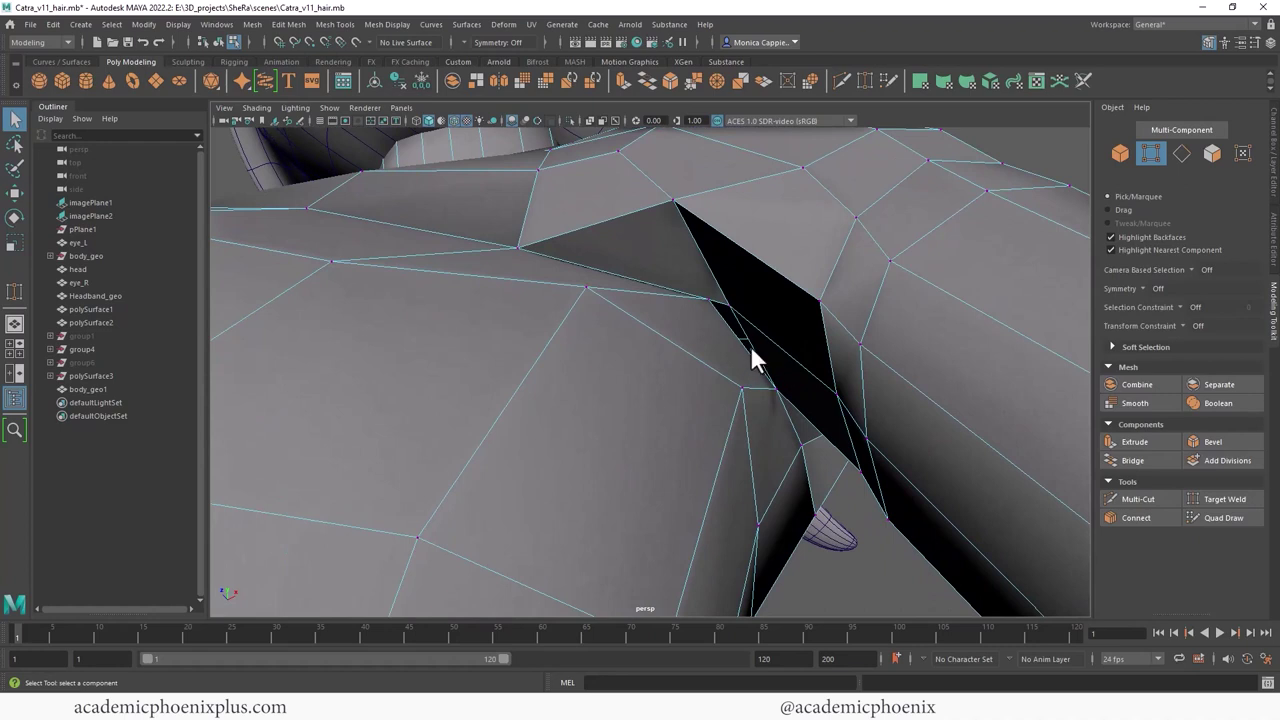
pyautogui.moveTo(750, 345); pyautogui.dragTo(758, 286, button='right')
pyautogui.doubleClick(738, 318)
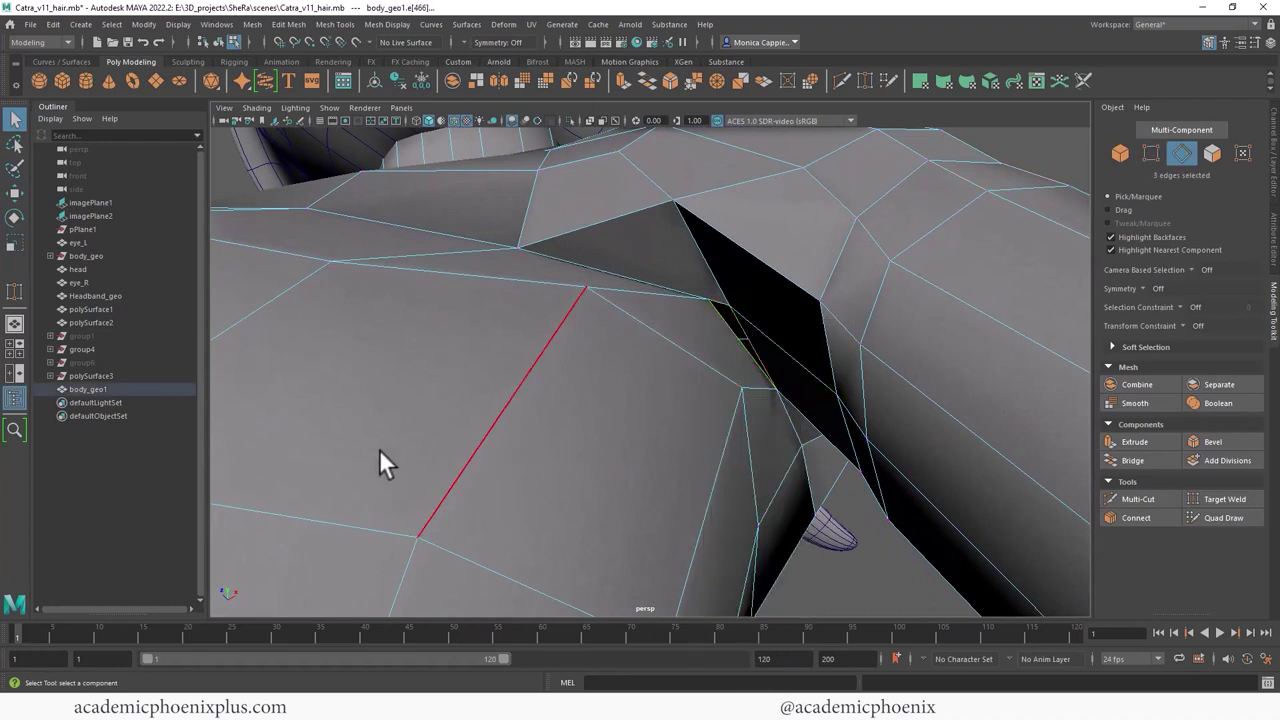
pyautogui.click(287, 25)
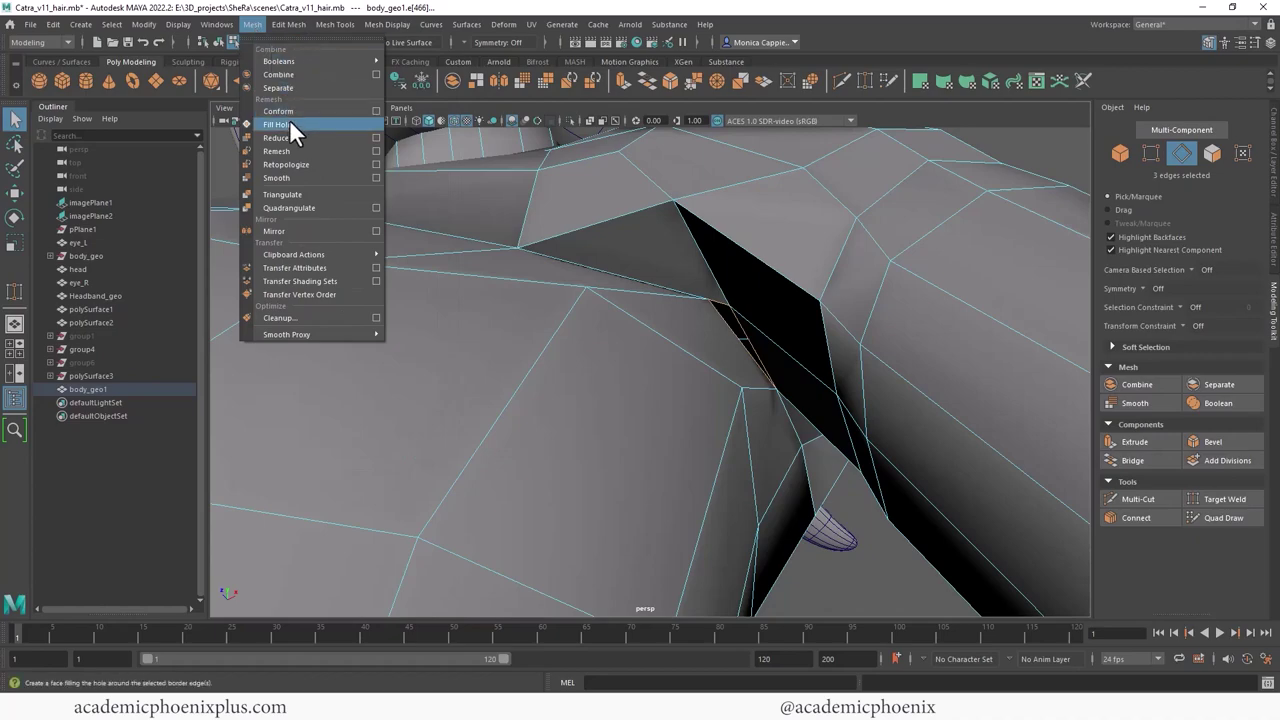
pyautogui.click(289, 119)
# Step: Preview body_geo1 smoothed from the front to check the joined shoulder, and return it to unsmoothed display
pyautogui.keyDown('alt'); pyautogui.moveTo(862, 292); pyautogui.dragTo(700, 297, button='right'); pyautogui.keyUp('alt')
pyautogui.keyDown('alt'); pyautogui.moveTo(700, 297); pyautogui.dragTo(711, 358); pyautogui.keyUp('alt')
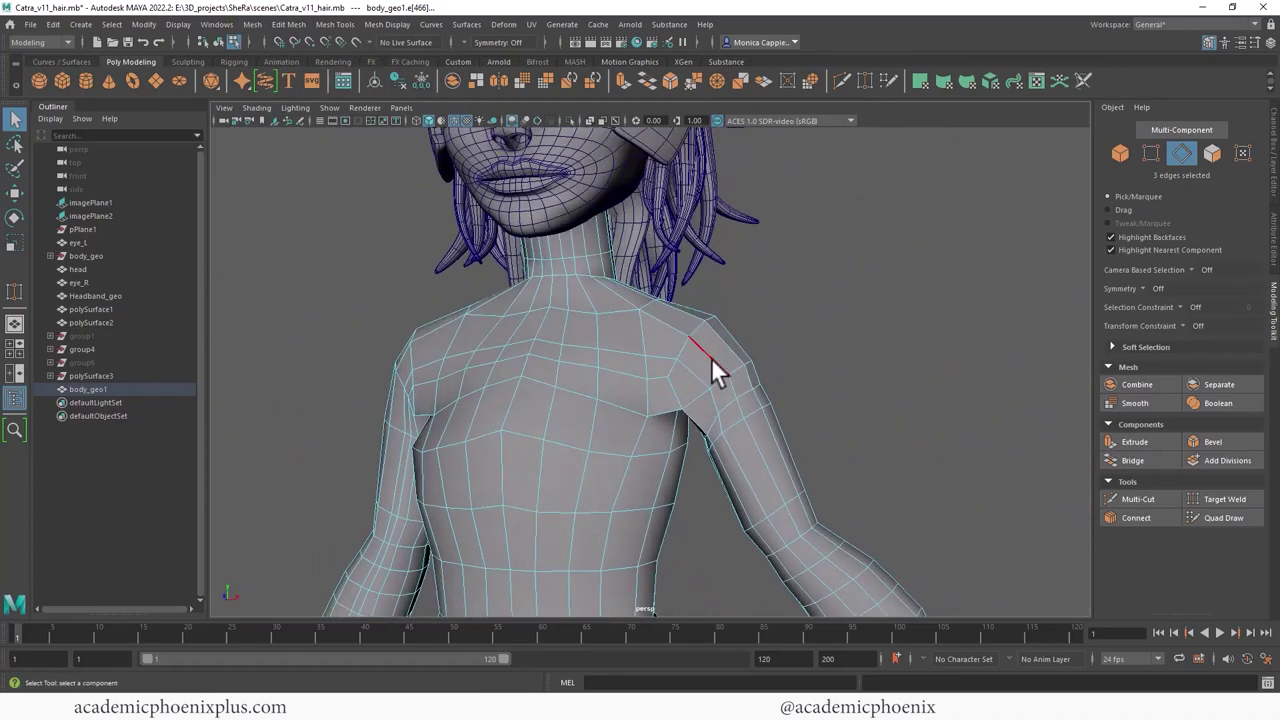
pyautogui.moveTo(711, 339); pyautogui.dragTo(783, 310, button='right')
pyautogui.click(758, 396)
pyautogui.press('3')
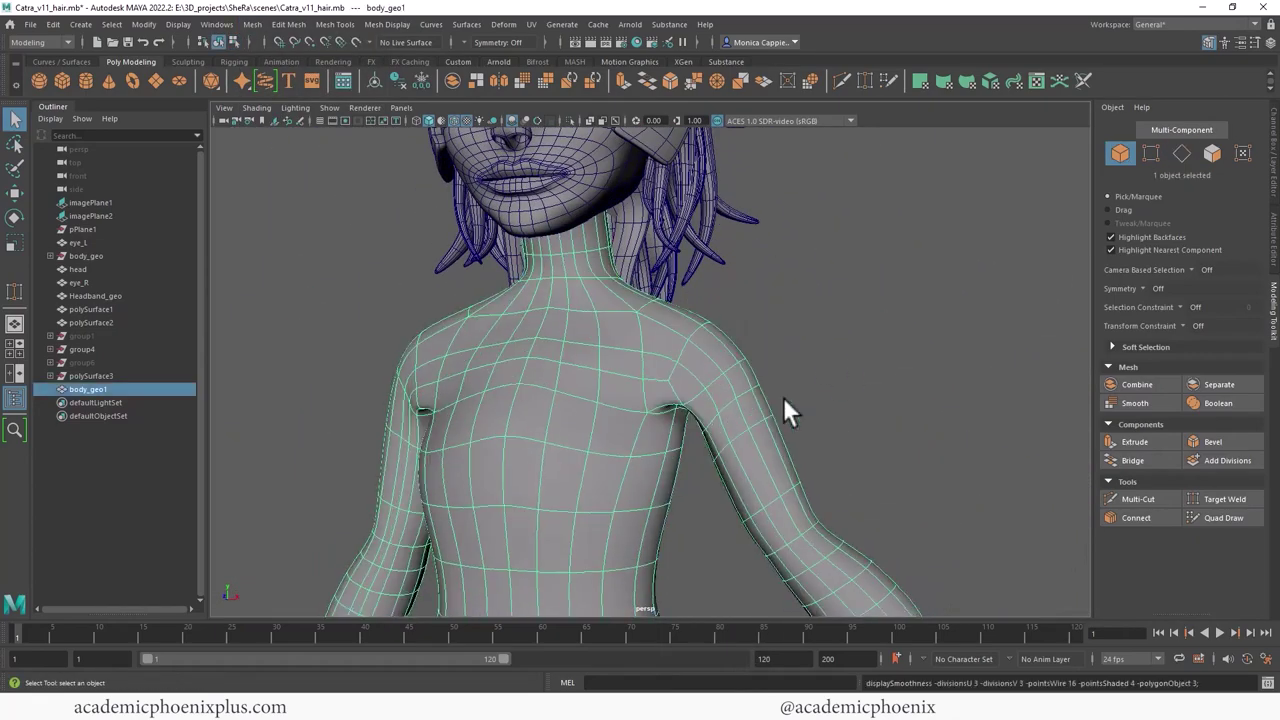
pyautogui.click(899, 404)
pyautogui.click(700, 356)
pyautogui.press('1')
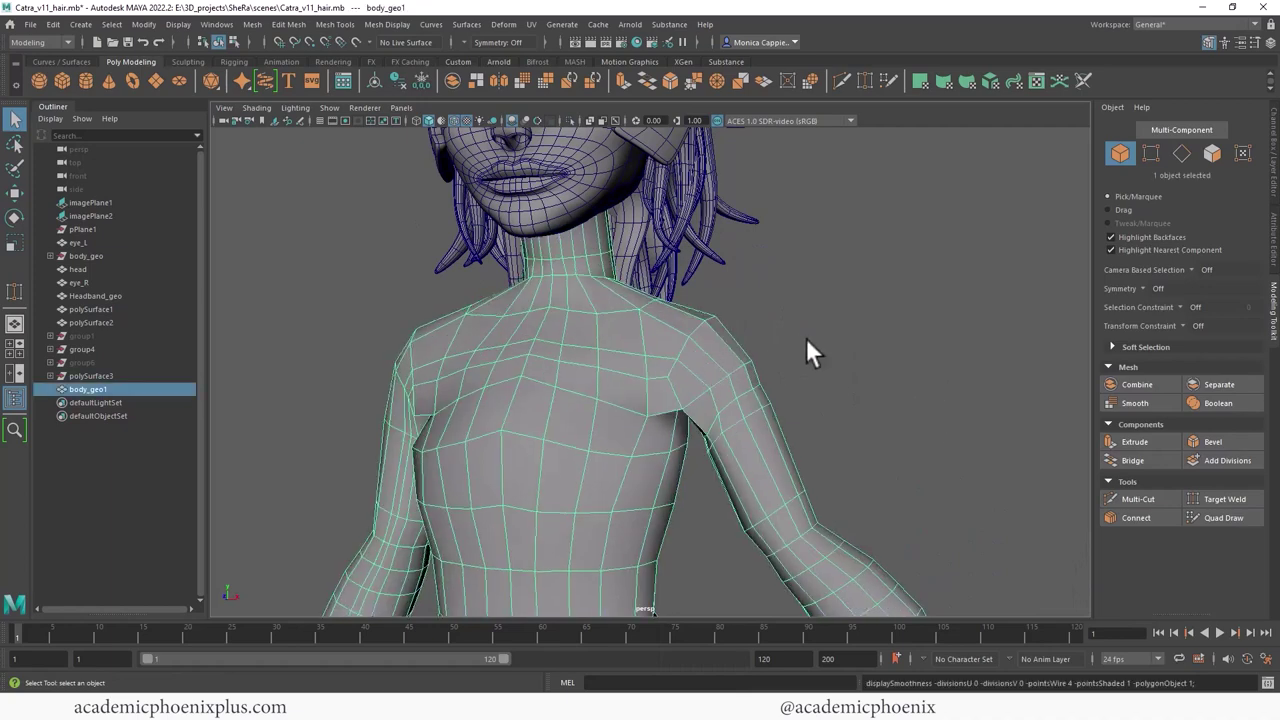
# Step: Move the upper chest vertex beside the new shoulder patch upward to even out the surrounding faces
pyautogui.keyDown('alt'); pyautogui.moveTo(808, 351); pyautogui.dragTo(587, 395); pyautogui.keyUp('alt')
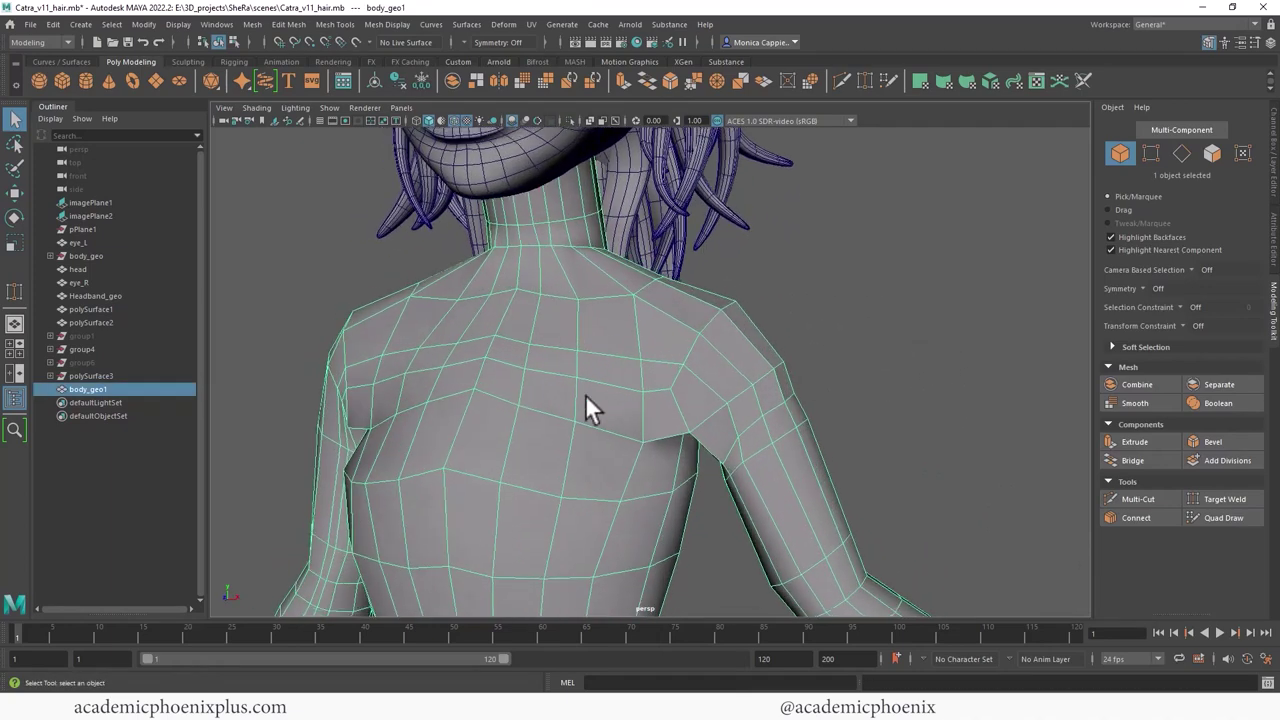
pyautogui.moveTo(642, 351); pyautogui.dragTo(662, 356, button='right')
pyautogui.click(640, 360)
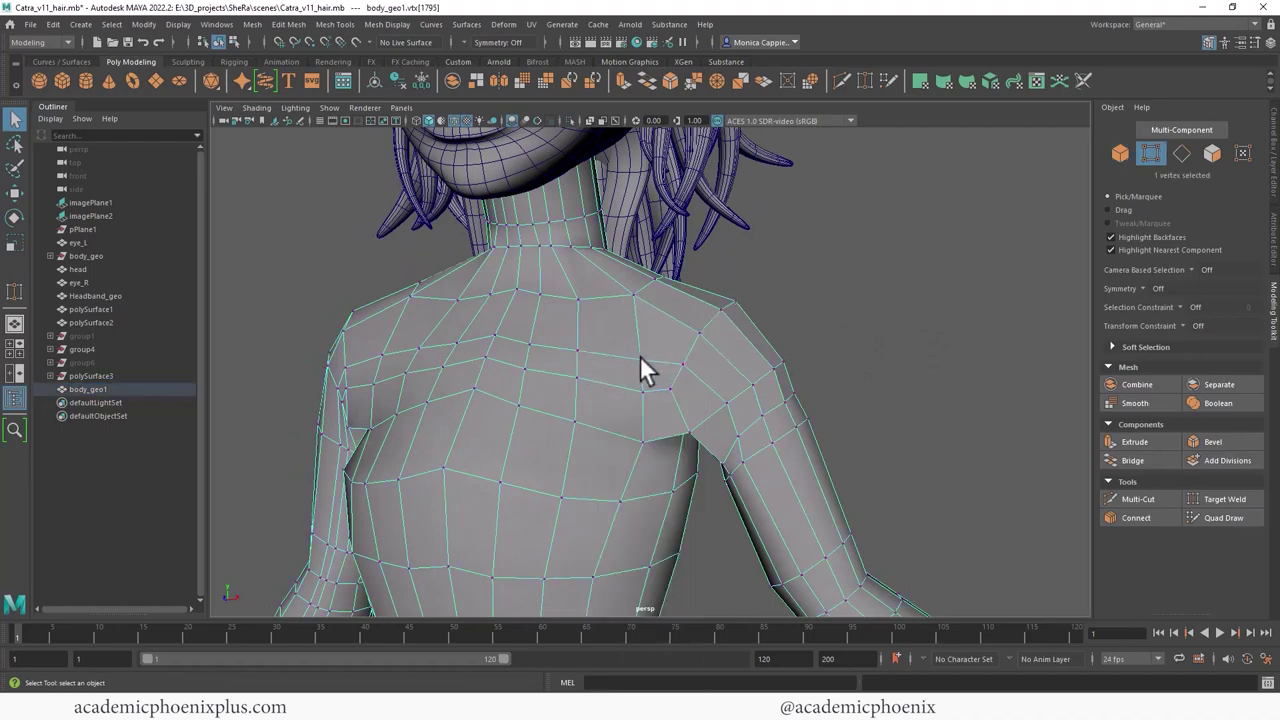
pyautogui.press('w')
pyautogui.moveTo(640, 356); pyautogui.dragTo(744, 346)
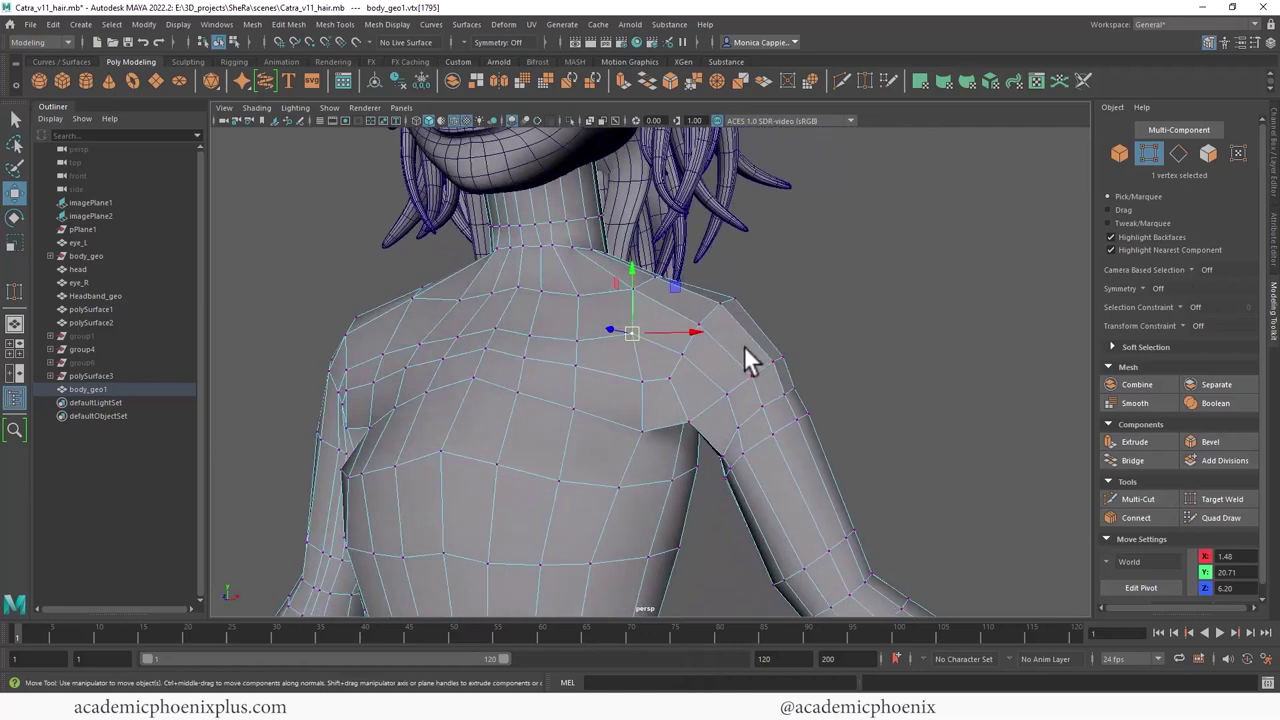
# Step: Relax the topology around the front, side and back of the shoulder on body_geo1 with the Quad Draw tool
pyautogui.moveTo(746, 339); pyautogui.dragTo(761, 336, button='right')
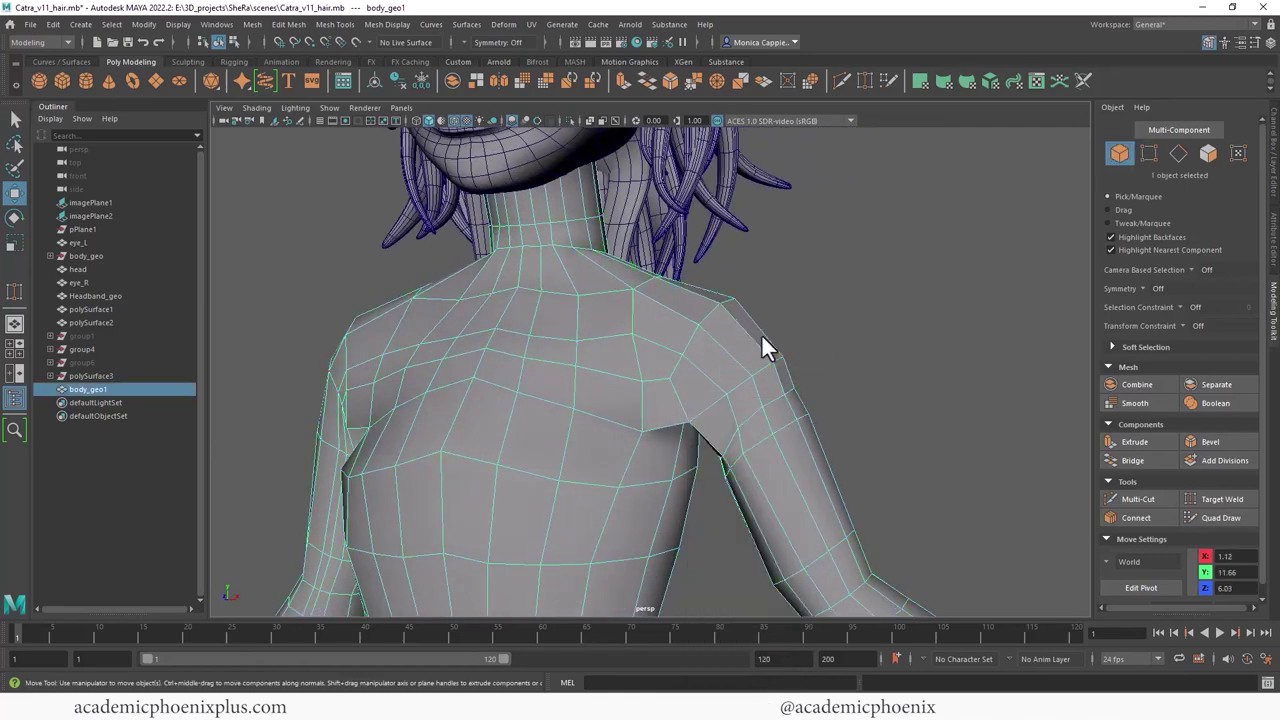
pyautogui.click(1212, 514)
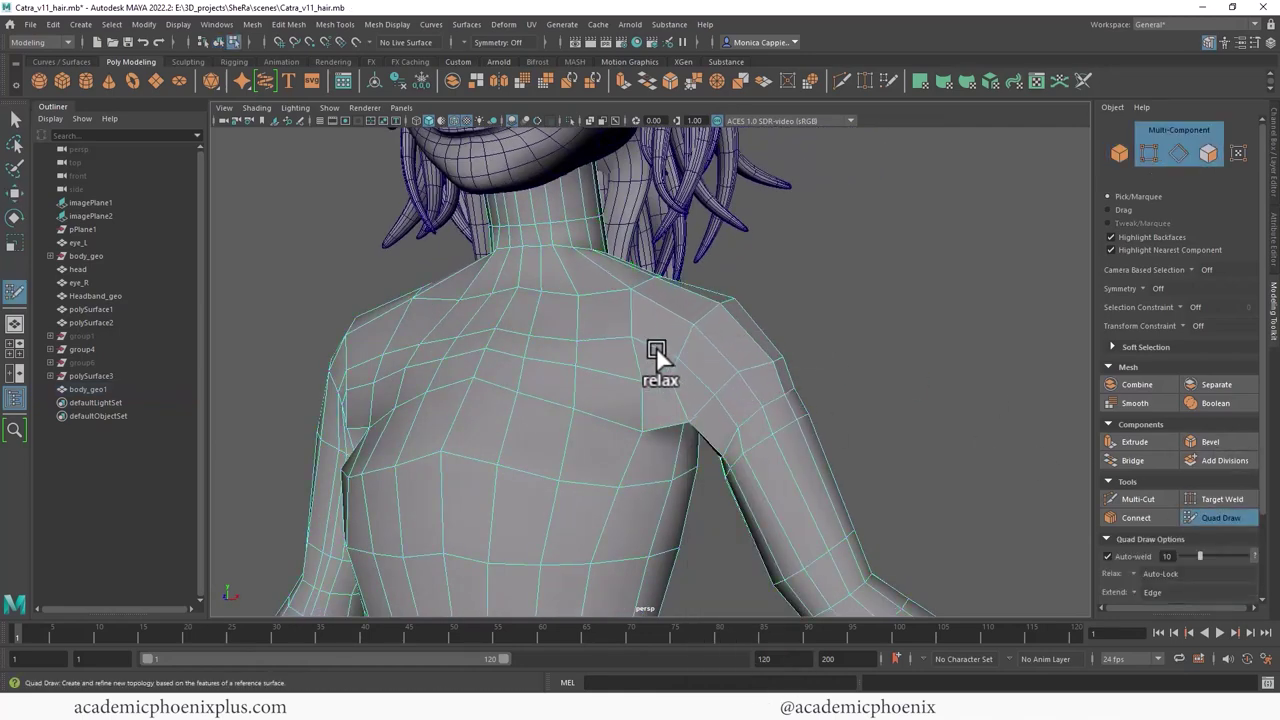
pyautogui.keyDown('alt'); pyautogui.moveTo(818, 309); pyautogui.dragTo(688, 378); pyautogui.keyUp('alt')
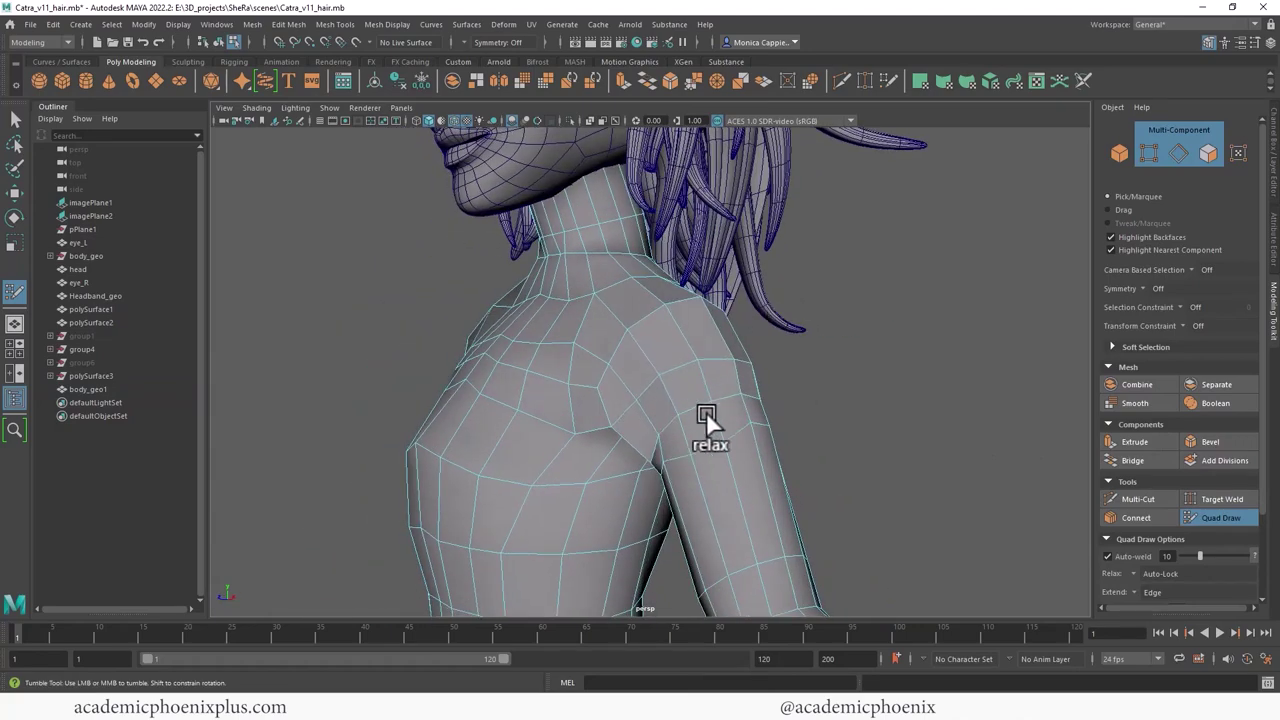
pyautogui.keyDown('alt'); pyautogui.moveTo(874, 394); pyautogui.dragTo(590, 404); pyautogui.keyUp('alt')
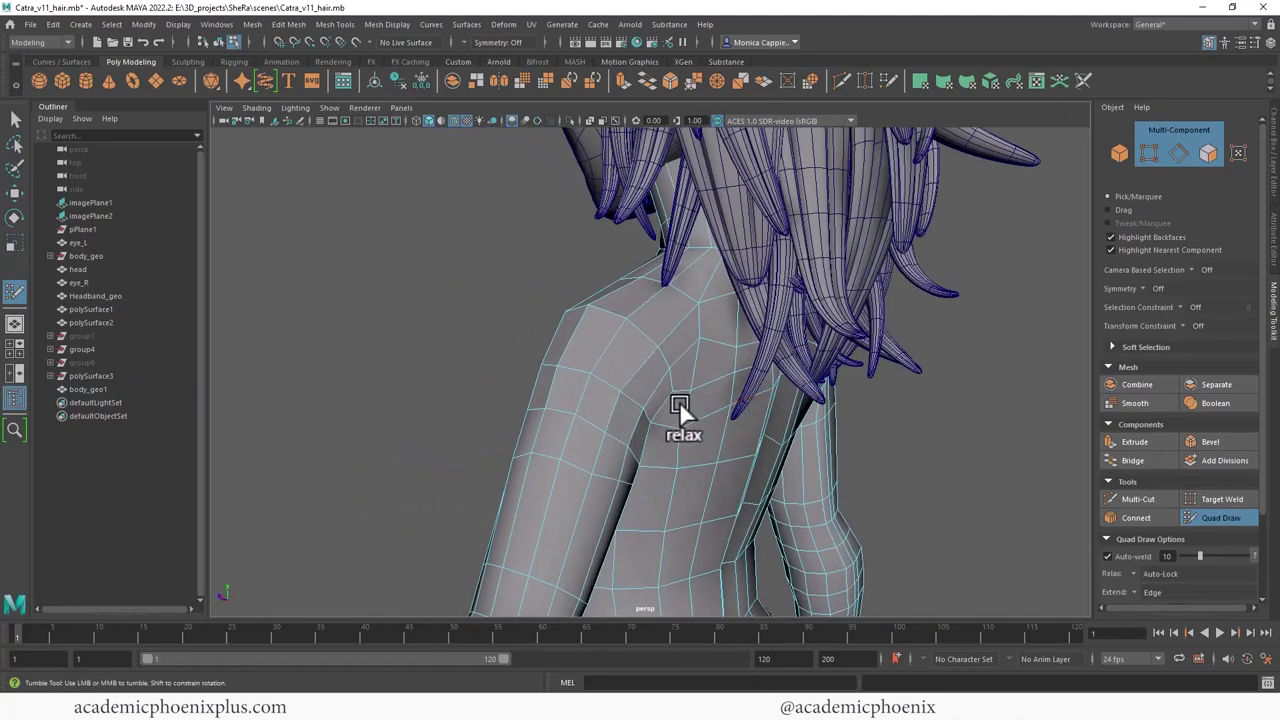
pyautogui.keyDown('alt'); pyautogui.moveTo(679, 401); pyautogui.dragTo(667, 347); pyautogui.keyUp('alt')
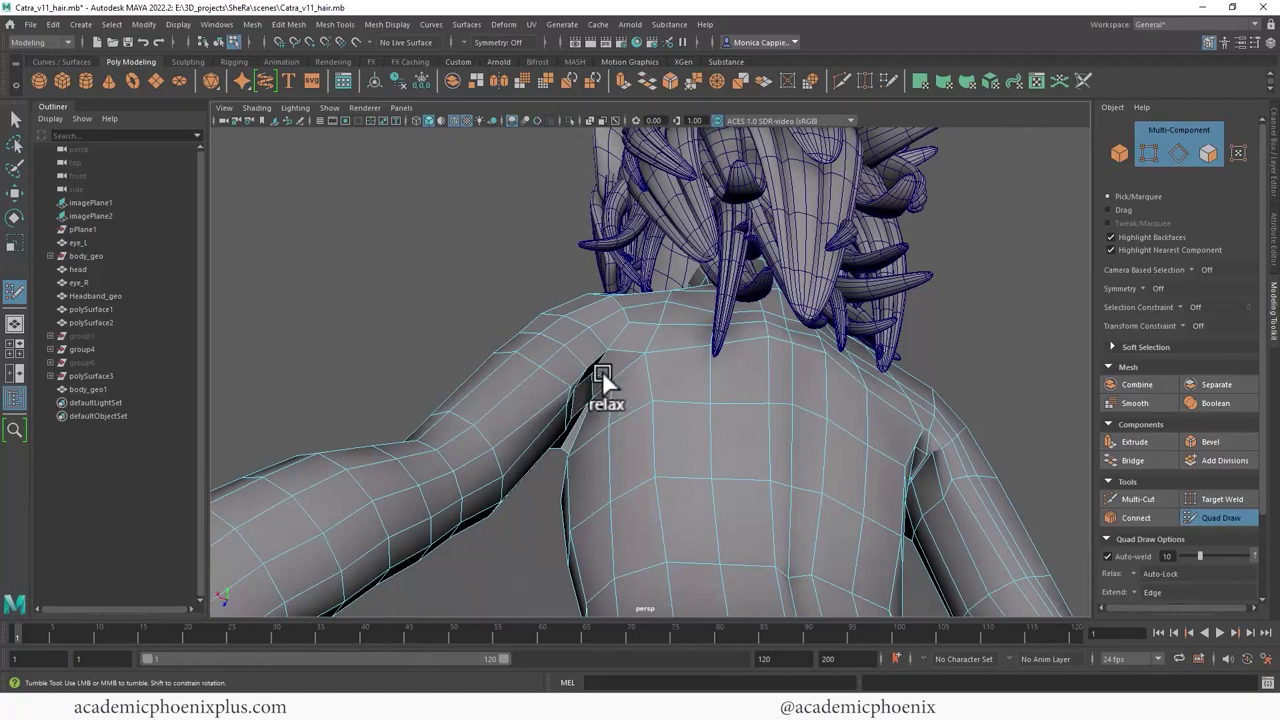
pyautogui.keyDown('alt'); pyautogui.moveTo(510, 372); pyautogui.dragTo(911, 441); pyautogui.keyUp('alt')
pyautogui.keyDown('alt'); pyautogui.moveTo(758, 488); pyautogui.dragTo(573, 447); pyautogui.keyUp('alt')
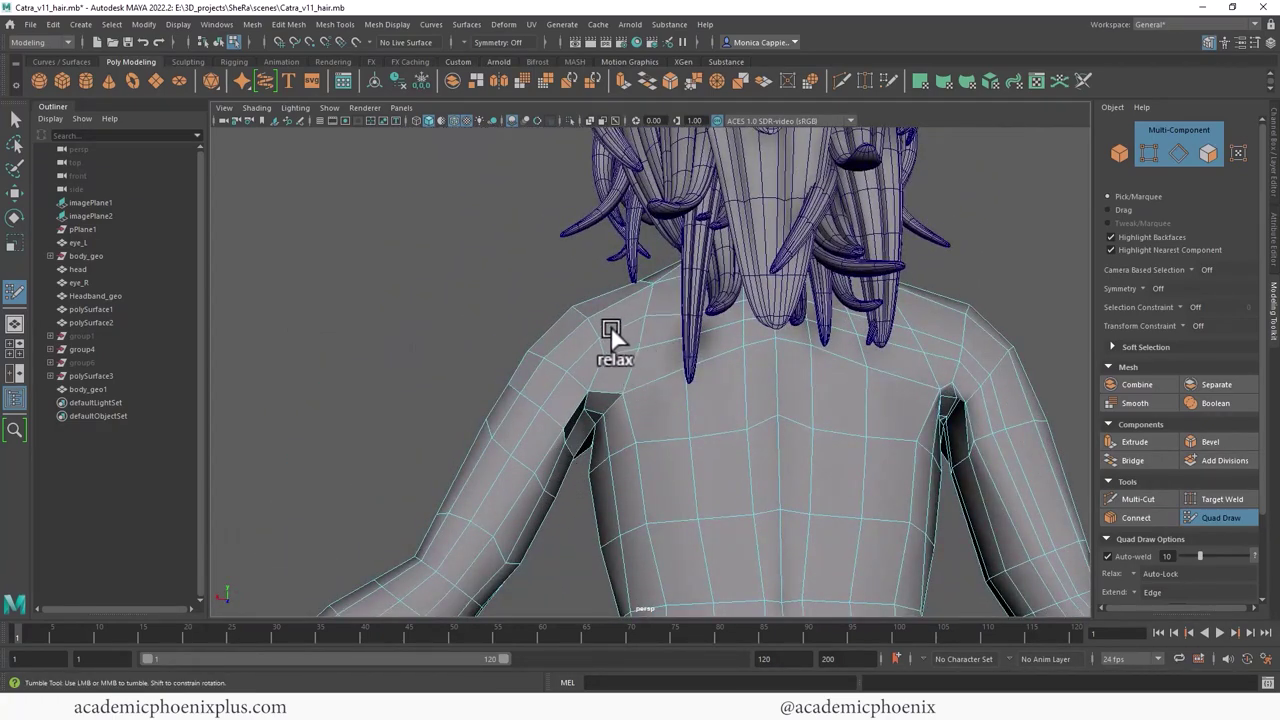
pyautogui.keyDown('alt'); pyautogui.moveTo(562, 308); pyautogui.dragTo(870, 362); pyautogui.keyUp('alt')
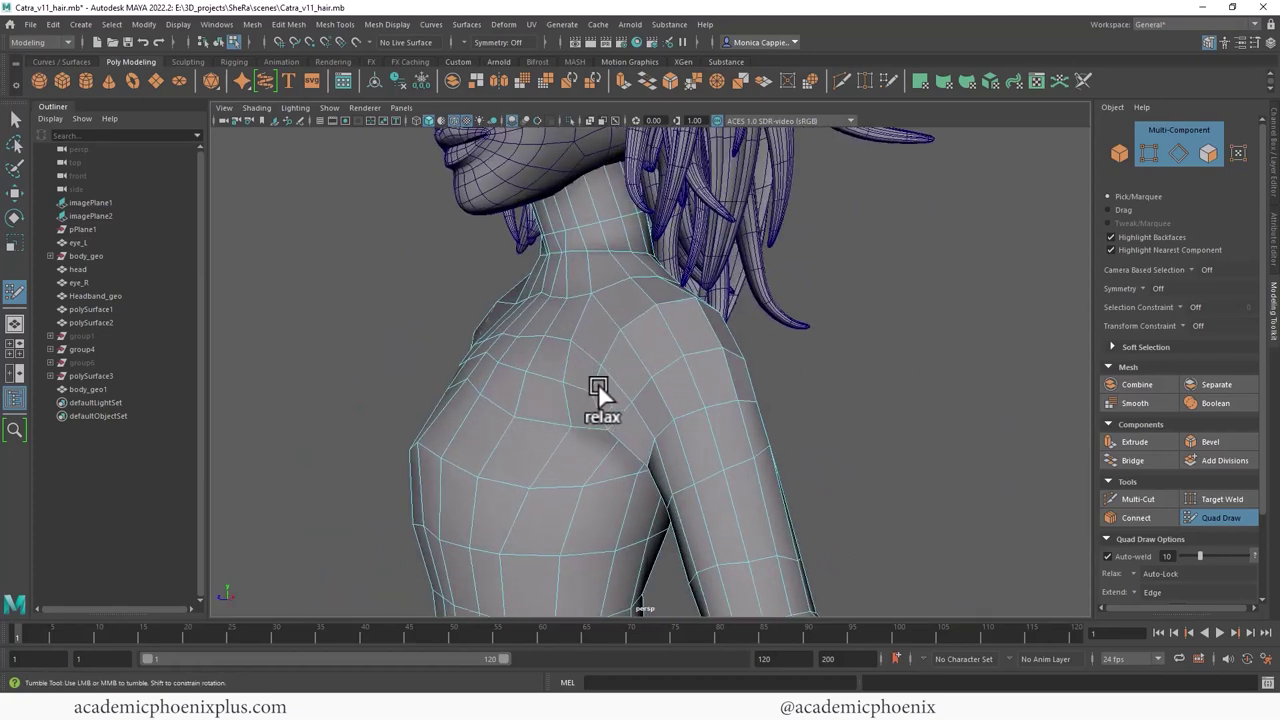
# Step: Even out the faces on the upper chest and front of the shoulder by relaxing them, and leave Quad Draw
pyautogui.keyDown('alt'); pyautogui.moveTo(784, 408); pyautogui.dragTo(731, 362); pyautogui.keyUp('alt')
pyautogui.keyDown('alt'); pyautogui.moveTo(726, 310); pyautogui.dragTo(629, 318); pyautogui.keyUp('alt')
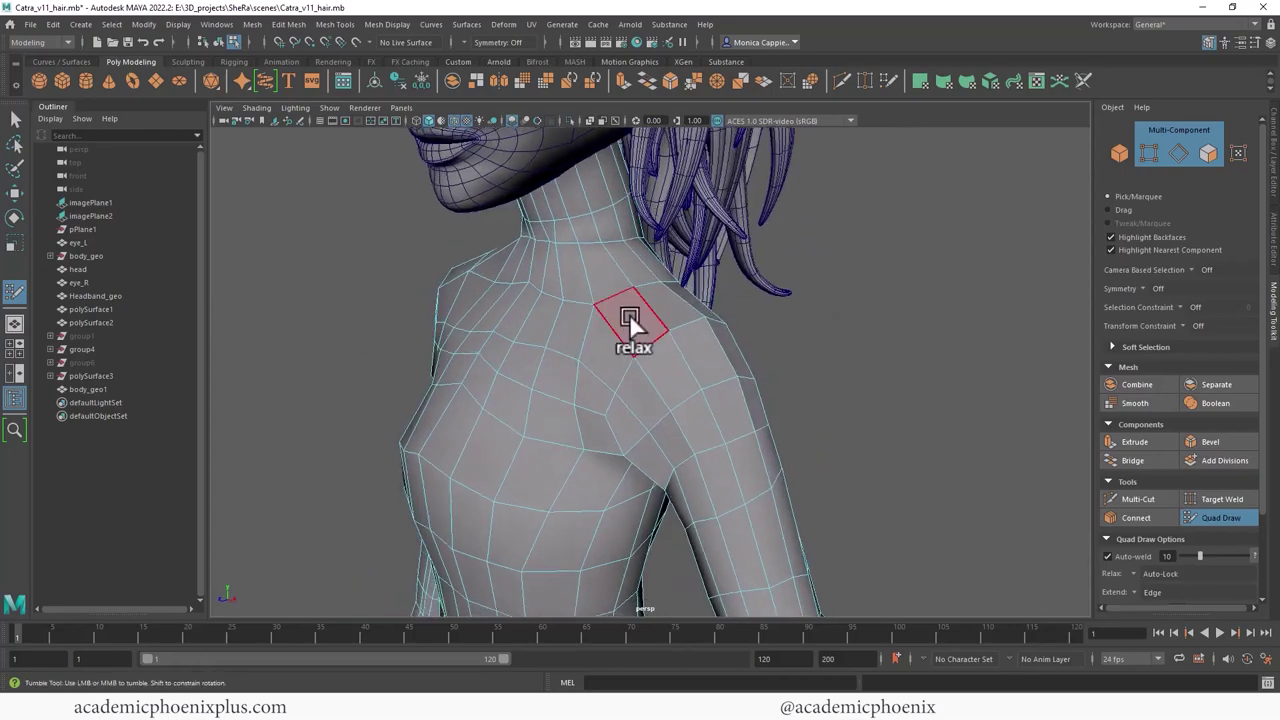
pyautogui.keyDown('alt'); pyautogui.moveTo(878, 398); pyautogui.dragTo(908, 374); pyautogui.keyUp('alt')
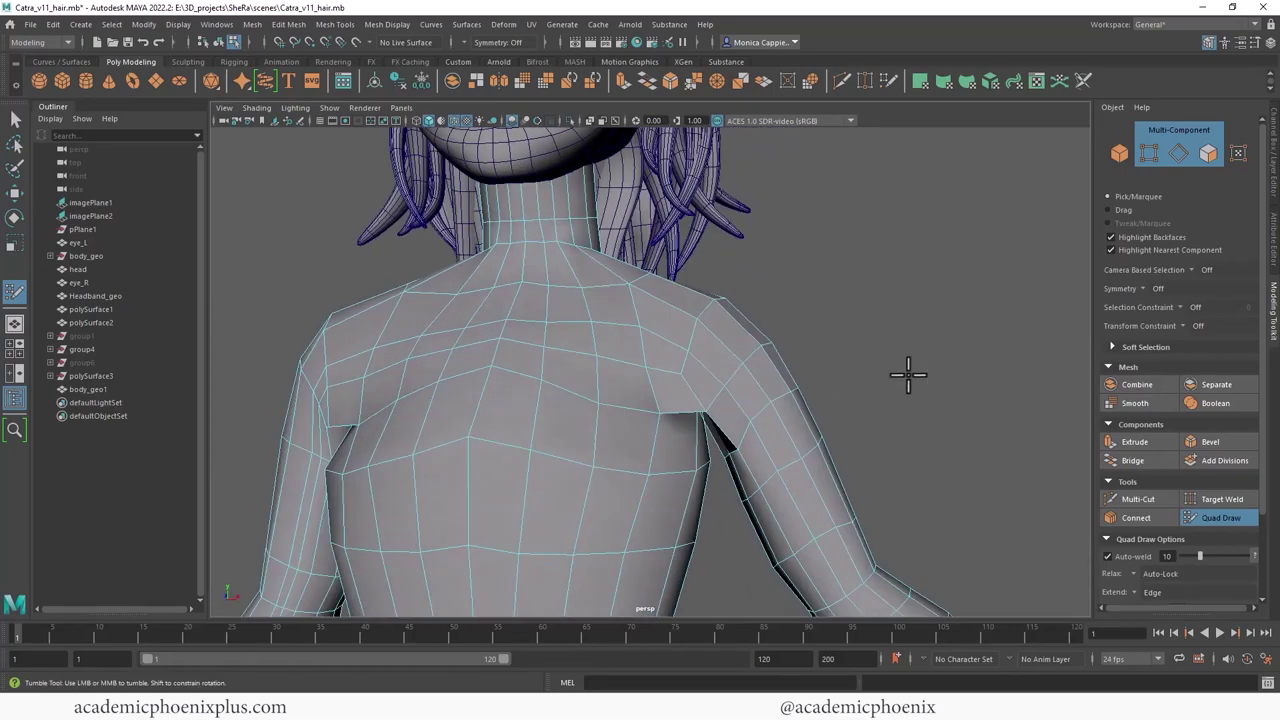
pyautogui.keyDown('alt'); pyautogui.moveTo(908, 374); pyautogui.dragTo(737, 249, button='right'); pyautogui.keyUp('alt')
pyautogui.keyDown('alt'); pyautogui.moveTo(740, 250); pyautogui.dragTo(826, 260); pyautogui.keyUp('alt')
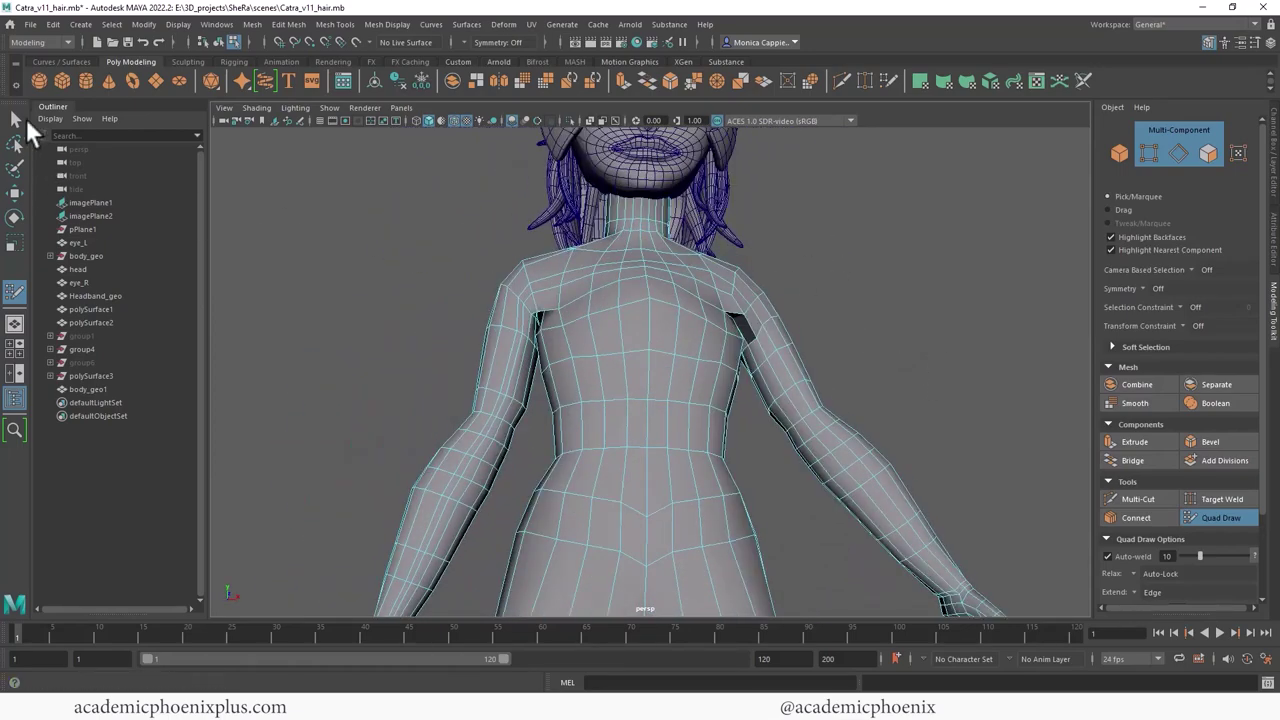
pyautogui.click(16, 119)
# Step: Preview body_geo1 smoothed and turn off the wireframe-on-shaded display
pyautogui.moveTo(890, 313)
pyautogui.keyDown('alt'); pyautogui.mouseDown()
pyautogui.moveTo(883, 346)
pyautogui.moveTo(766, 316)
pyautogui.mouseUp(); pyautogui.keyUp('alt')
pyautogui.click(766, 316)
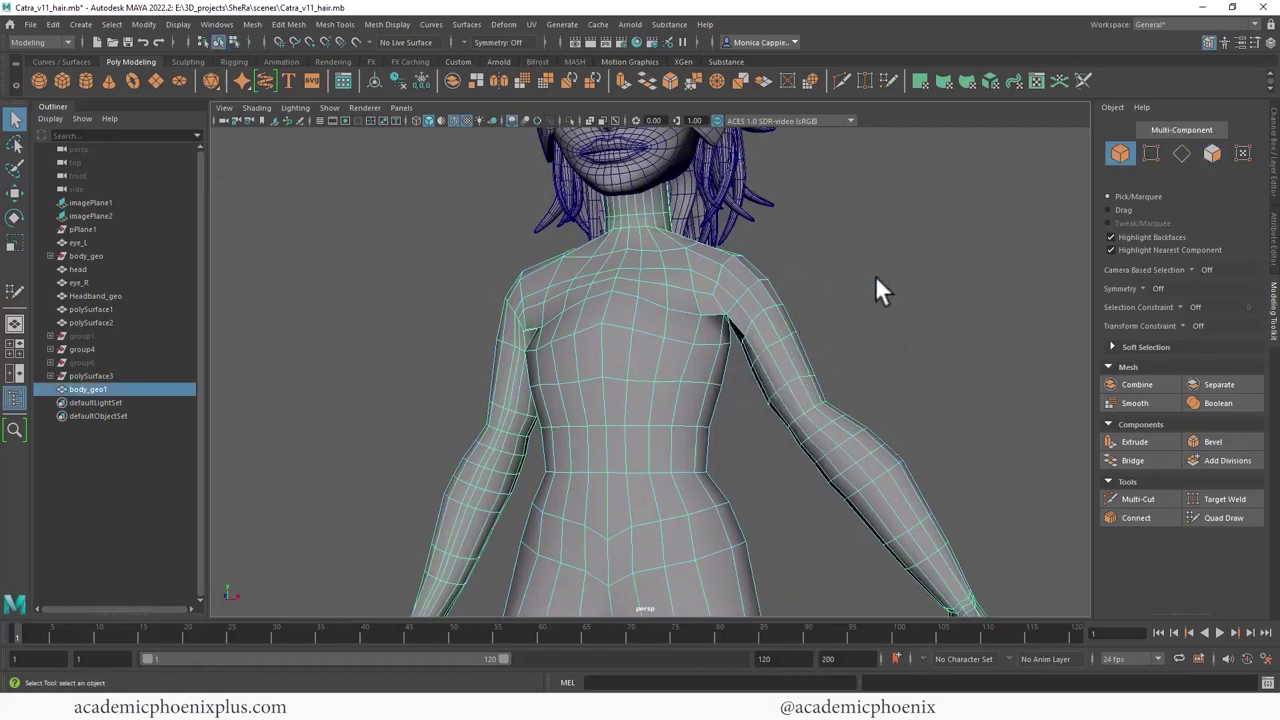
pyautogui.click(875, 290)
pyautogui.keyDown('alt'); pyautogui.moveTo(966, 329); pyautogui.dragTo(524, 189); pyautogui.keyUp('alt')
pyautogui.click(700, 350)
pyautogui.click(881, 318)
pyautogui.click(456, 120)
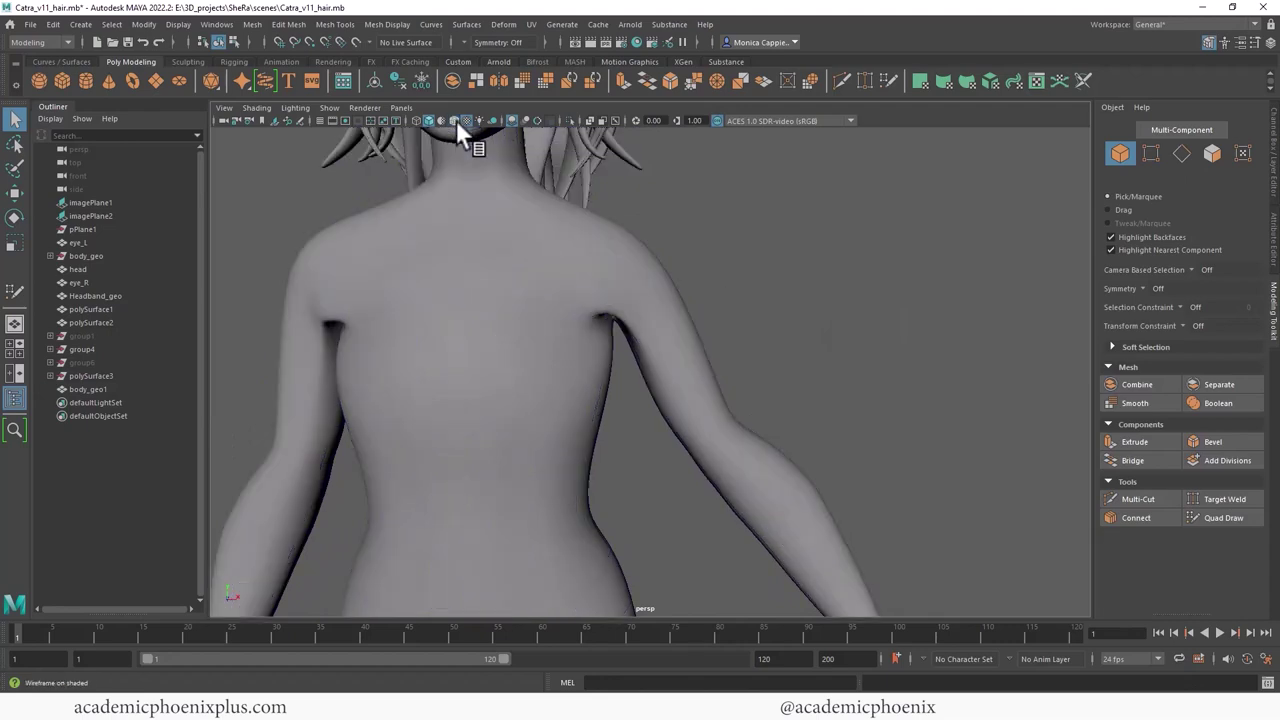
pyautogui.scroll(-6, 864, 290)
pyautogui.click(649, 326)
pyautogui.keyDown('alt'); pyautogui.moveTo(765, 285); pyautogui.dragTo(846, 316, button='right'); pyautogui.keyUp('alt')
pyautogui.click(848, 320)
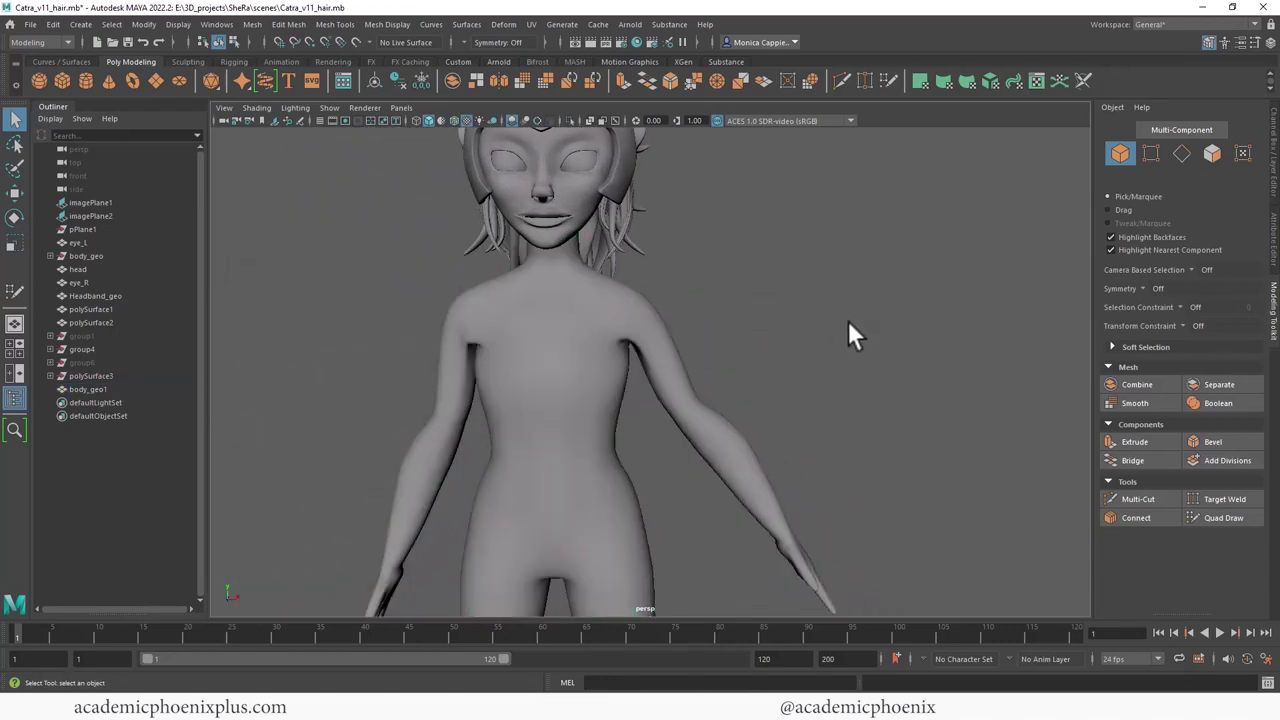
# Step: Examine the smoothed body's shoulders, back and arms from several angles, and return body_geo1 to unsmoothed display
pyautogui.keyDown('alt'); pyautogui.moveTo(777, 353); pyautogui.dragTo(751, 287, button='middle'); pyautogui.keyUp('alt')
pyautogui.keyDown('alt'); pyautogui.moveTo(660, 297); pyautogui.dragTo(719, 271, button='middle'); pyautogui.keyUp('alt')
pyautogui.keyDown('alt'); pyautogui.moveTo(725, 287); pyautogui.dragTo(566, 297); pyautogui.keyUp('alt')
pyautogui.keyDown('alt'); pyautogui.moveTo(640, 309); pyautogui.dragTo(732, 328, button='right'); pyautogui.keyUp('alt')
pyautogui.click(574, 345)
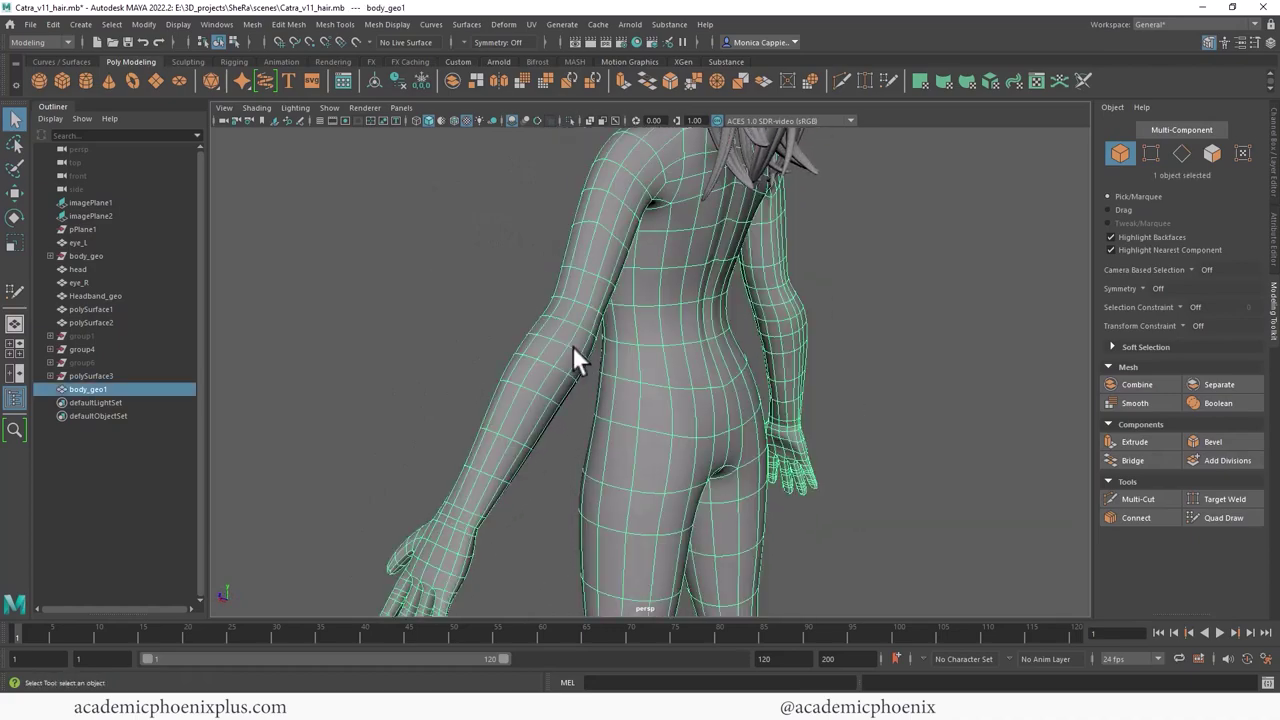
pyautogui.keyDown('alt'); pyautogui.moveTo(572, 346); pyautogui.dragTo(771, 307); pyautogui.keyUp('alt')
pyautogui.keyDown('alt'); pyautogui.moveTo(844, 417); pyautogui.dragTo(900, 385); pyautogui.keyUp('alt')
pyautogui.keyDown('alt'); pyautogui.moveTo(900, 385); pyautogui.dragTo(663, 304, button='right'); pyautogui.keyUp('alt')
pyautogui.moveTo(840, 325)
pyautogui.keyDown('alt'); pyautogui.mouseDown(button='right')
pyautogui.moveTo(963, 317)
pyautogui.moveTo(850, 330)
pyautogui.mouseUp(button='right'); pyautogui.keyUp('alt')
pyautogui.keyDown('alt'); pyautogui.moveTo(850, 330); pyautogui.dragTo(708, 336); pyautogui.keyUp('alt')
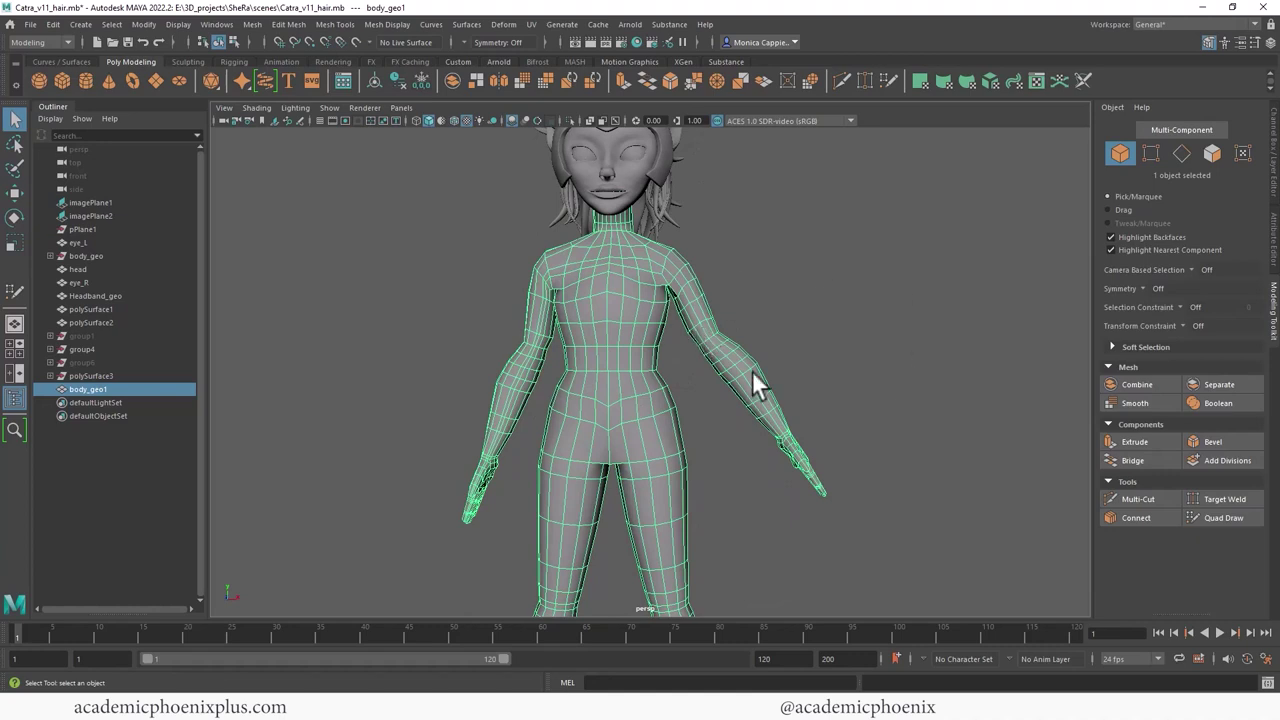
# Step: Select the edge loops around the elbow one after another and move them slightly to refine the arm's shape
pyautogui.moveTo(688, 330); pyautogui.dragTo(694, 296, button='right')
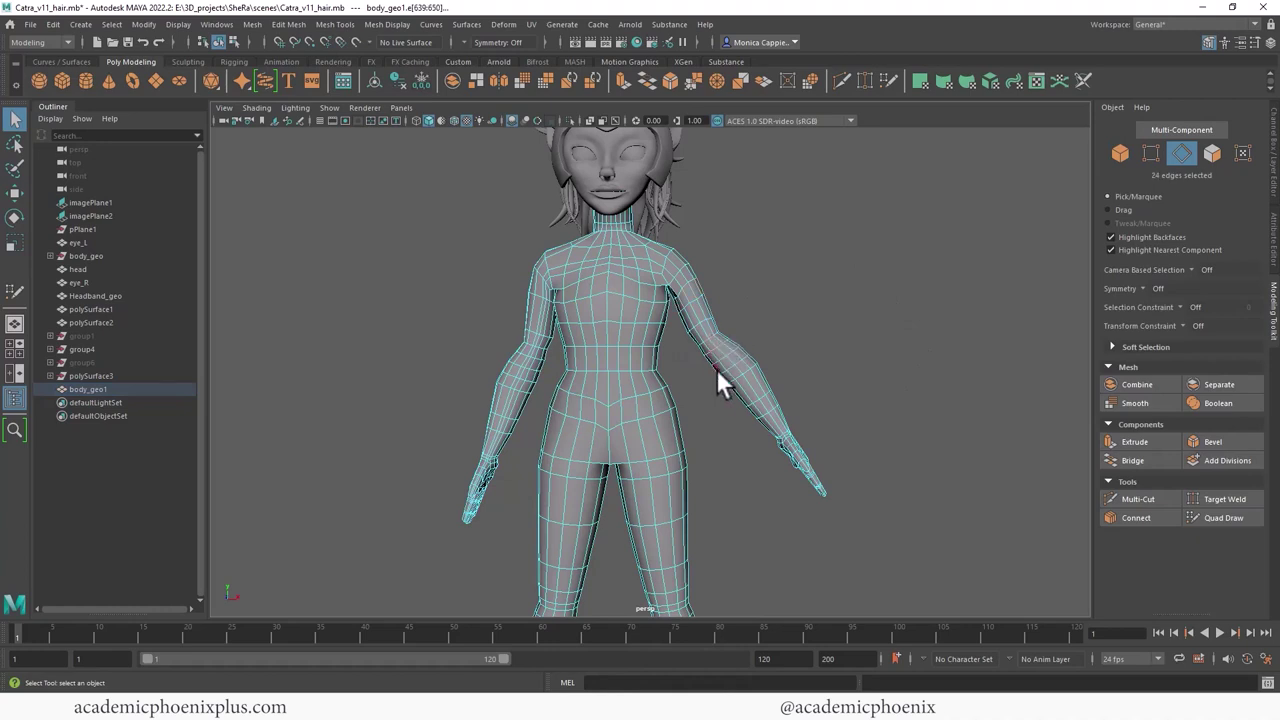
pyautogui.press('w')
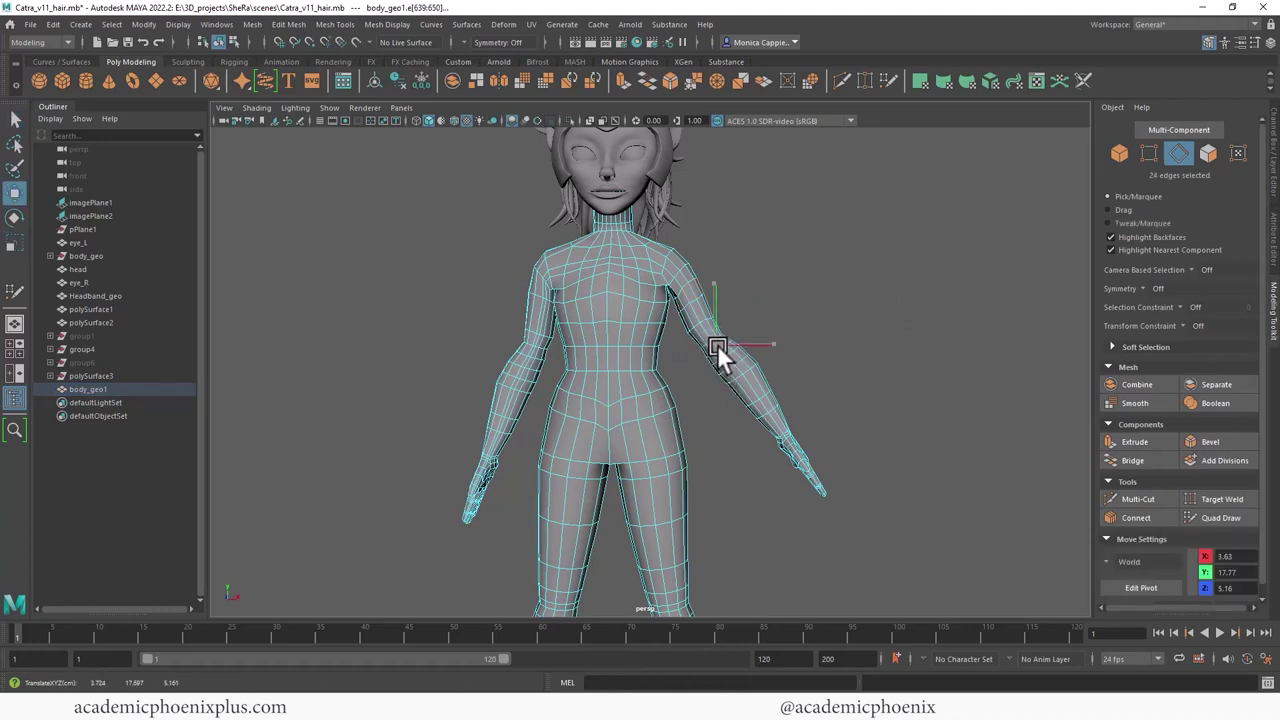
pyautogui.moveTo(723, 343); pyautogui.dragTo(763, 324, button='right')
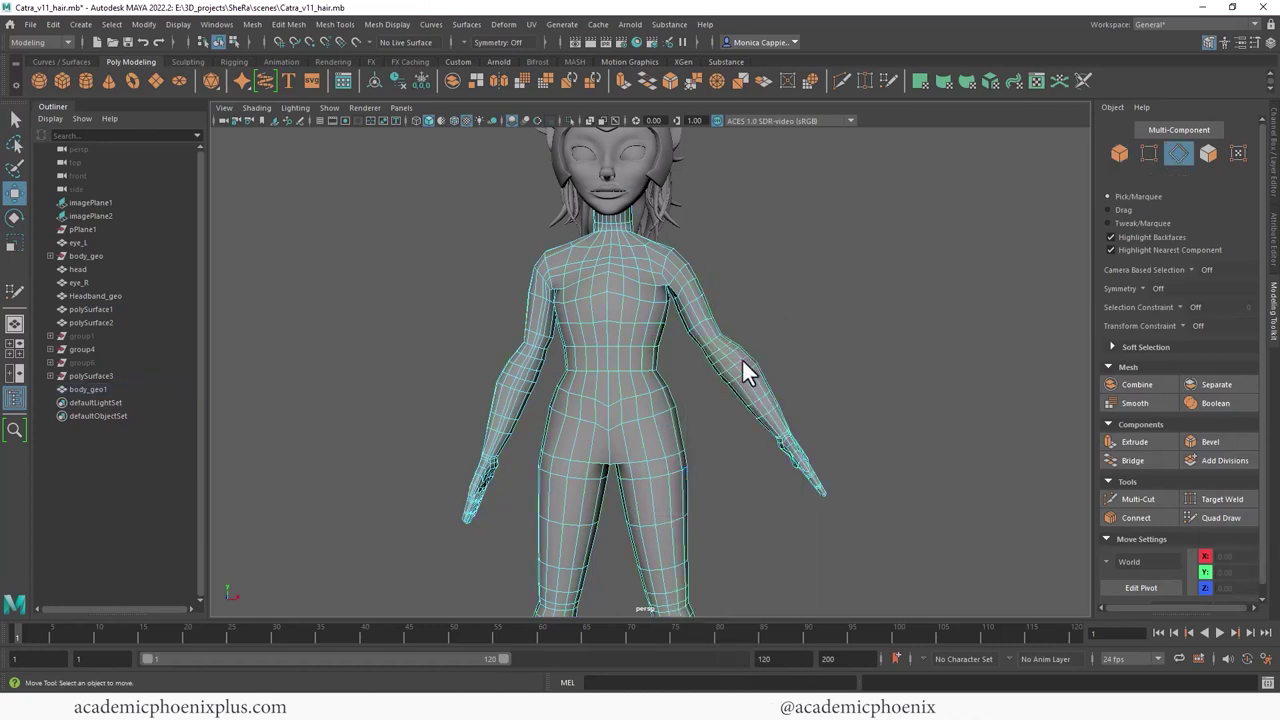
pyautogui.doubleClick(744, 356)
pyautogui.press('r')
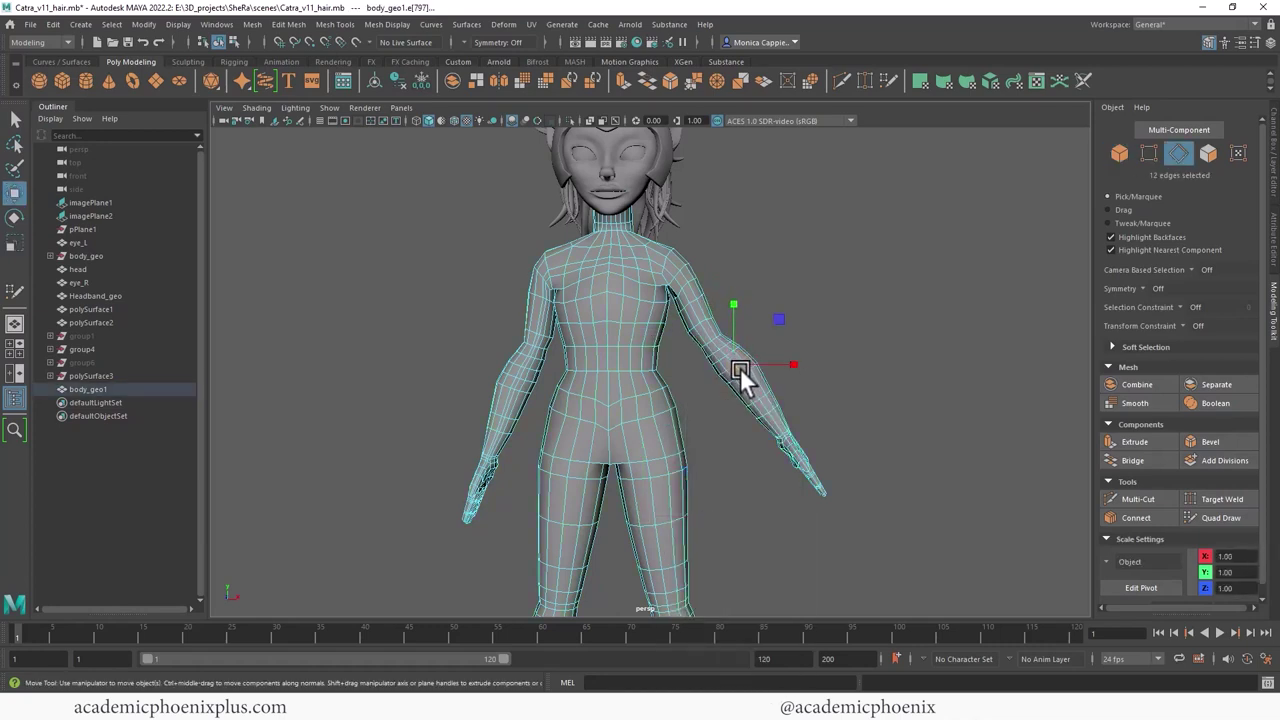
pyautogui.press('w')
pyautogui.moveTo(740, 368); pyautogui.dragTo(736, 363)
# Step: Return to object selection and apply Soften Edge to the whole of body_geo1
pyautogui.moveTo(712, 332); pyautogui.dragTo(785, 288, button='right')
pyautogui.click(793, 288)
pyautogui.keyDown('alt'); pyautogui.moveTo(800, 291); pyautogui.dragTo(724, 274); pyautogui.keyUp('alt')
pyautogui.keyDown('alt'); pyautogui.moveTo(724, 274); pyautogui.dragTo(788, 296, button='right'); pyautogui.keyUp('alt')
pyautogui.keyDown('alt'); pyautogui.moveTo(788, 296); pyautogui.dragTo(792, 413, button='middle'); pyautogui.keyUp('alt')
pyautogui.keyDown('alt'); pyautogui.moveTo(792, 413); pyautogui.dragTo(856, 434, button='right'); pyautogui.keyUp('alt')
pyautogui.click(700, 333)
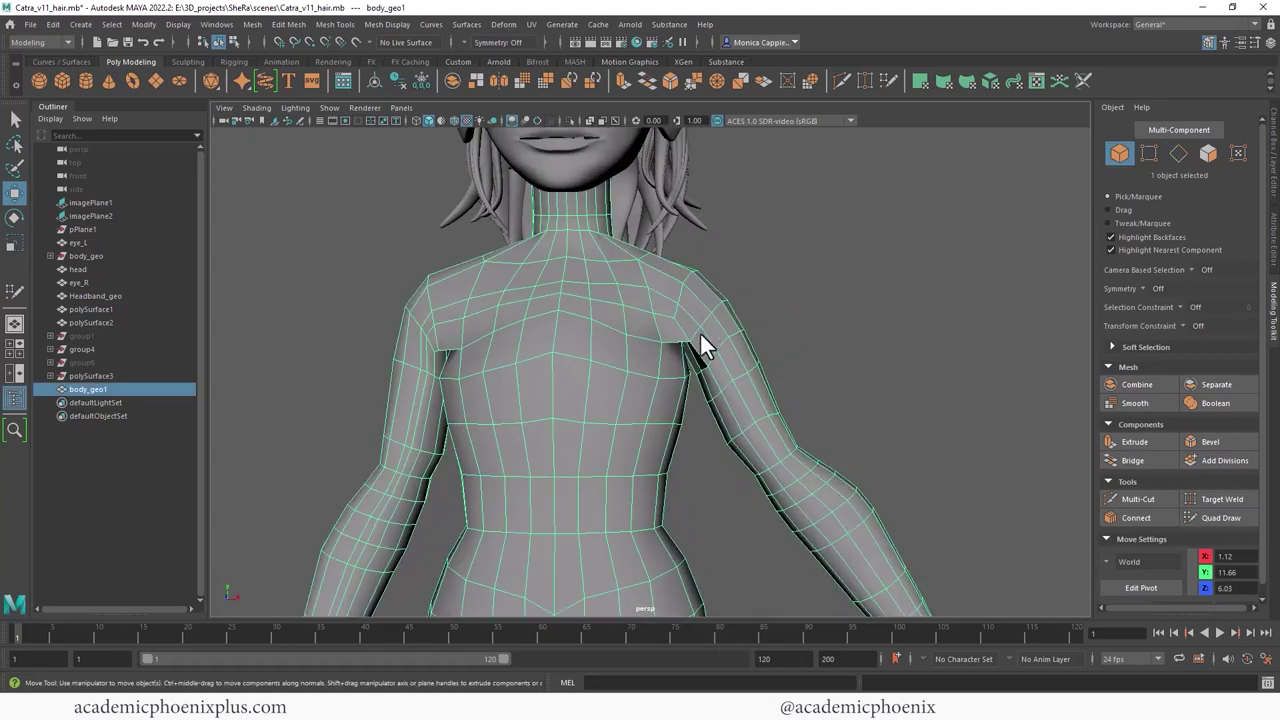
pyautogui.click(383, 24)
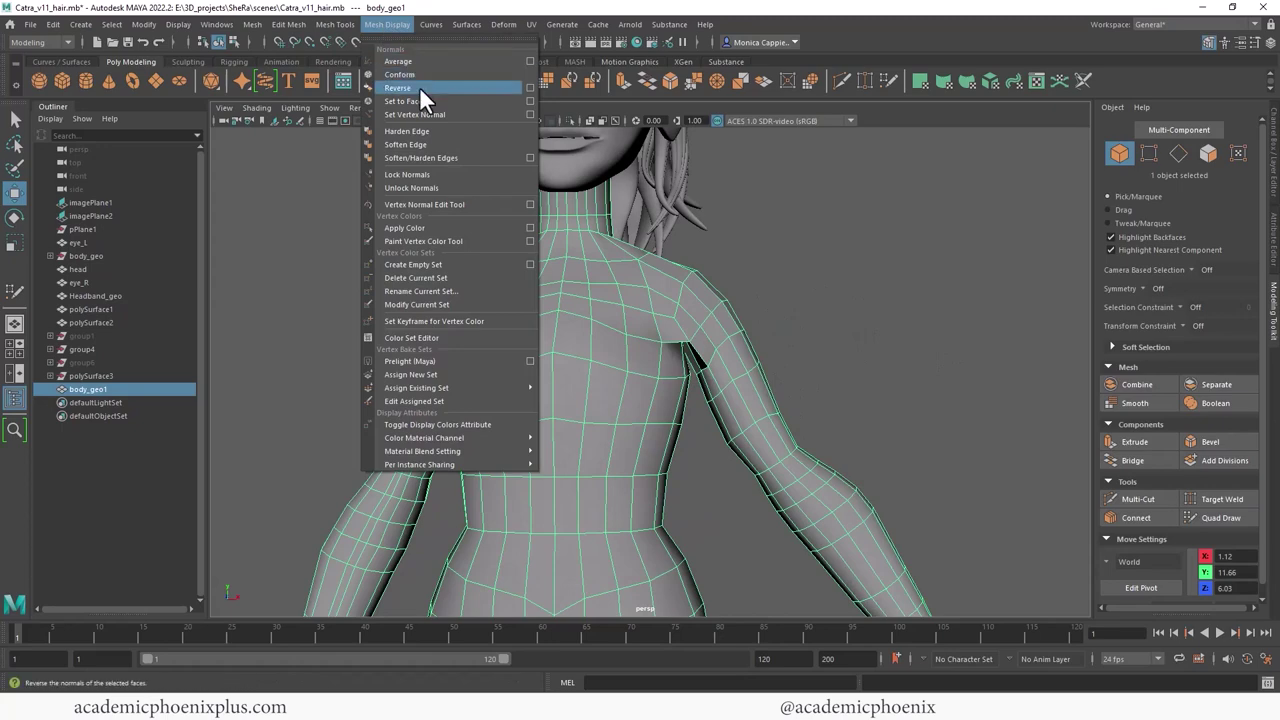
pyautogui.click(425, 131)
pyautogui.click(845, 263)
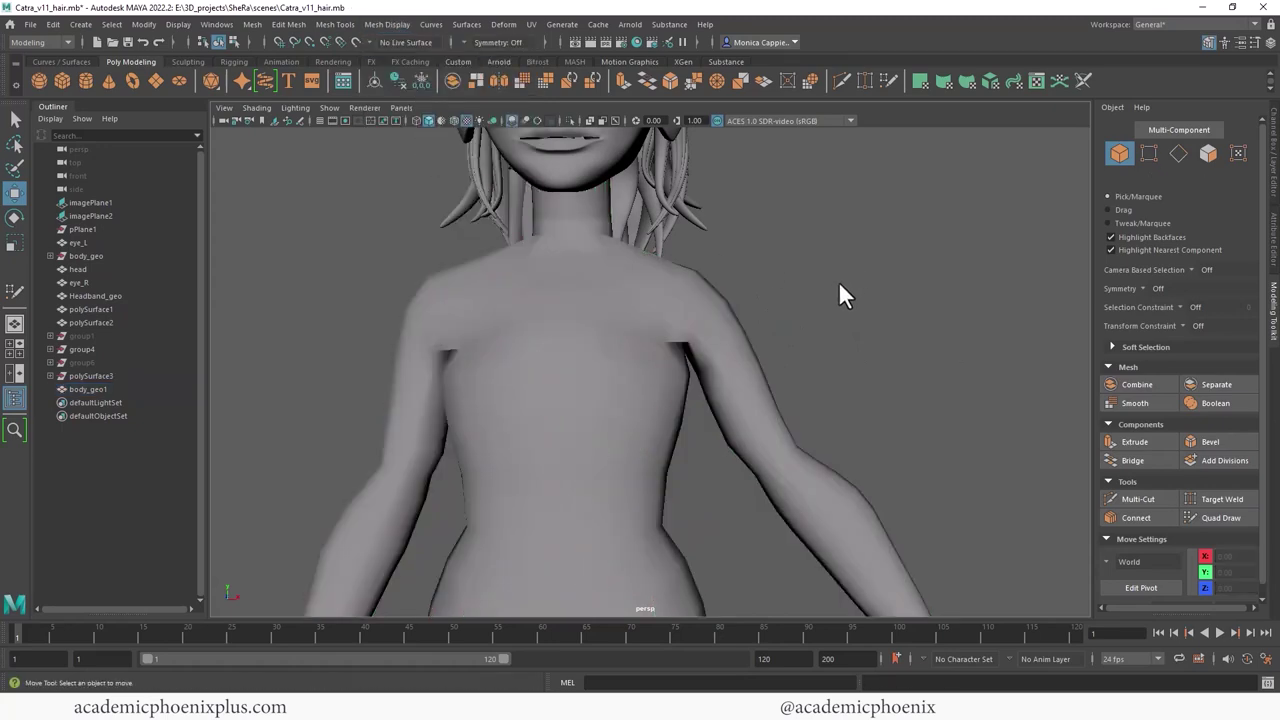
# Step: Preview the softened body smoothed and inspect the whole character from several angles
pyautogui.keyDown('alt'); pyautogui.moveTo(838, 281); pyautogui.dragTo(733, 313); pyautogui.keyUp('alt')
pyautogui.click(698, 326)
pyautogui.click(852, 314)
pyautogui.keyDown('alt'); pyautogui.moveTo(850, 312); pyautogui.dragTo(577, 263, button='right'); pyautogui.keyUp('alt')
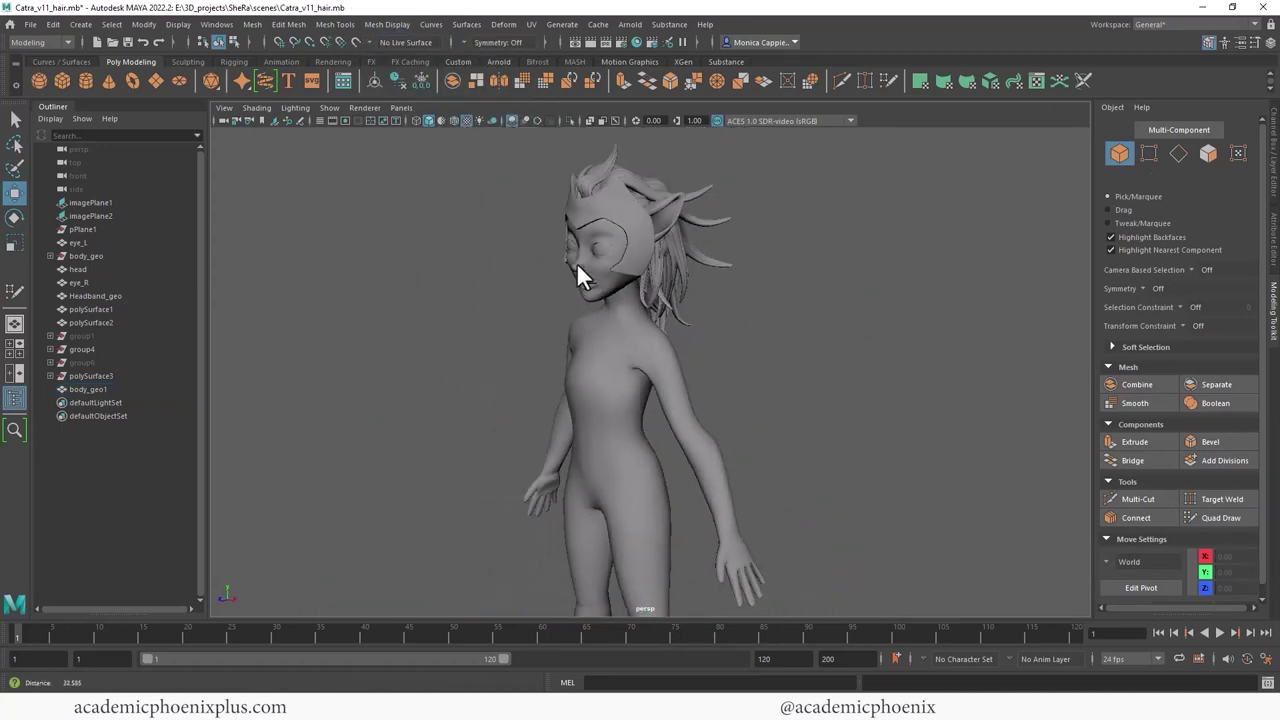
pyautogui.keyDown('alt'); pyautogui.moveTo(645, 385); pyautogui.dragTo(648, 284, button='middle'); pyautogui.keyUp('alt')
pyautogui.keyDown('alt'); pyautogui.moveTo(743, 283); pyautogui.dragTo(423, 286); pyautogui.keyUp('alt')
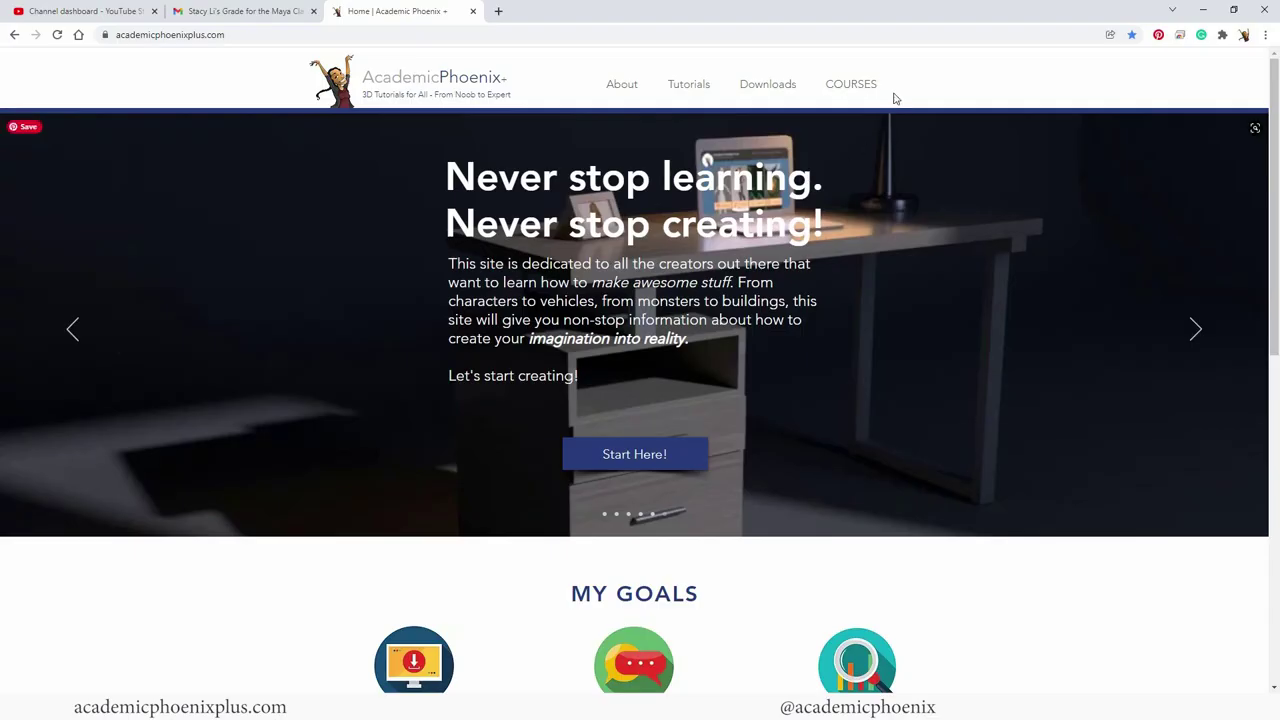
# Step: Switch to the browser, open the Courses page of academicphoenixplus.com and open the 3D Still Life course
pyautogui.click(850, 86)
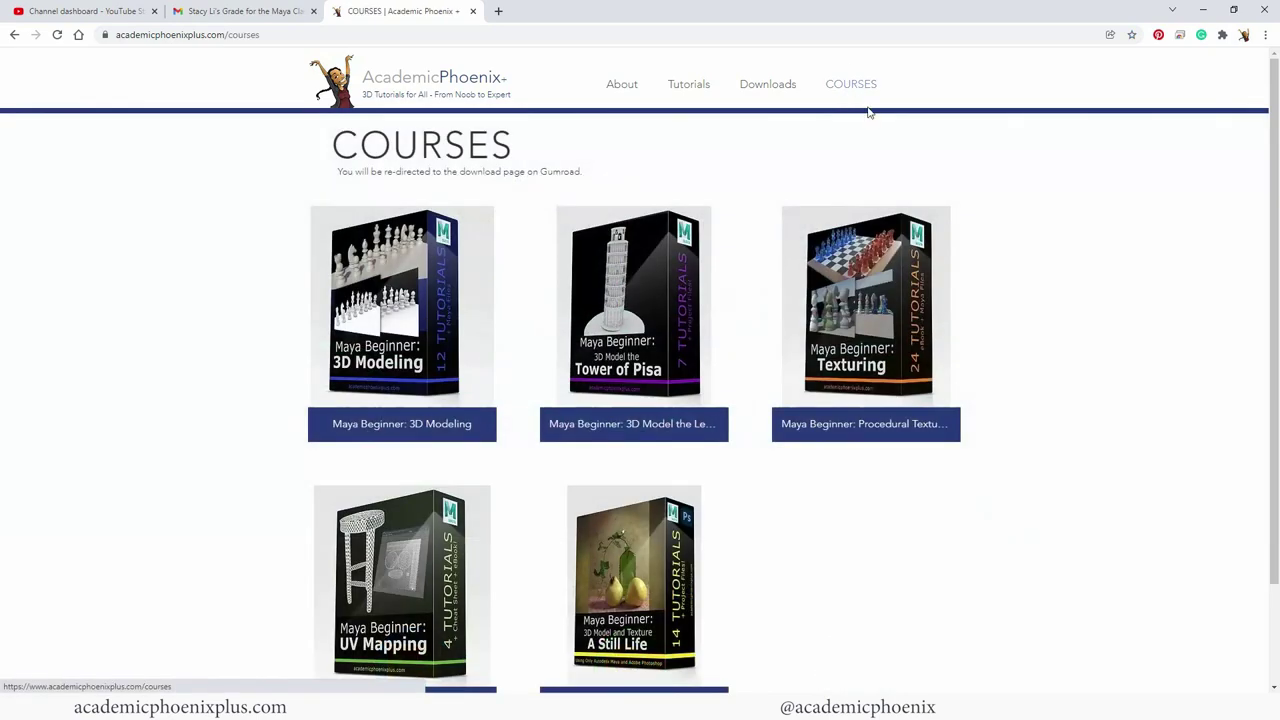
pyautogui.moveTo(1275, 189); pyautogui.dragTo(1276, 217)
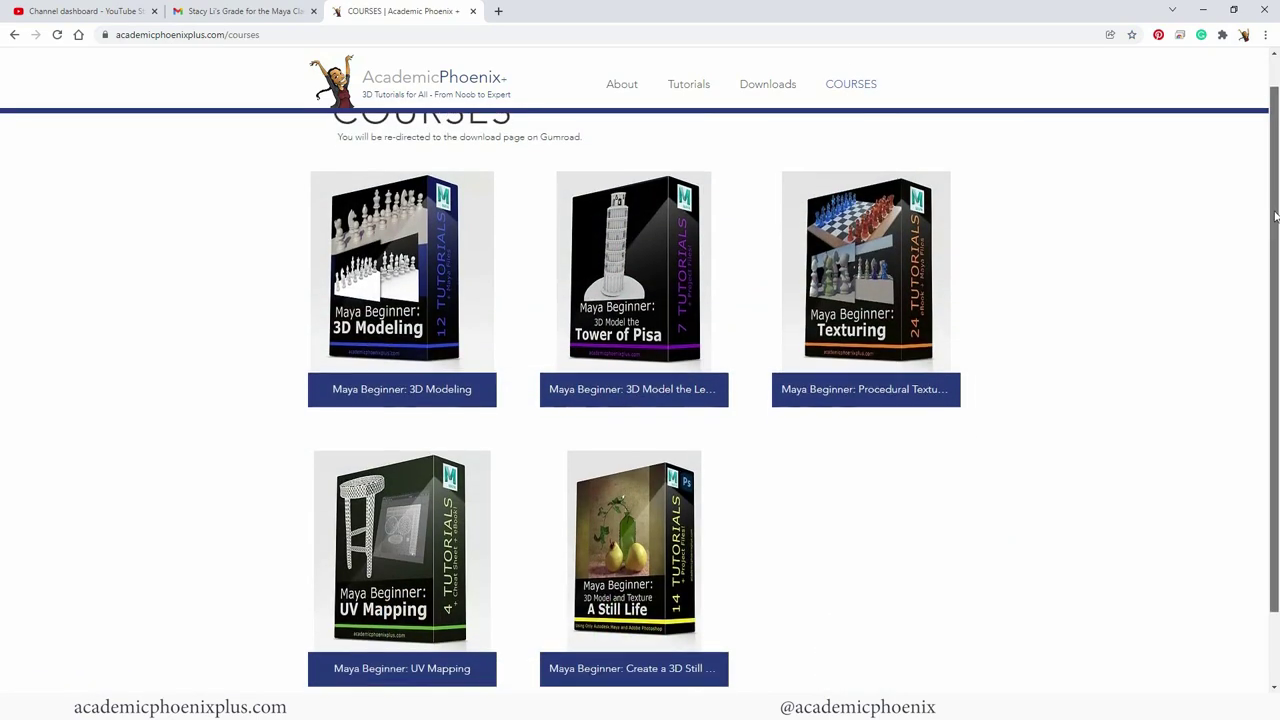
pyautogui.click(697, 530)
# Step: Look through the Still Life course page, including its sample video section, and return to the course overview
pyautogui.scroll(-5, 1277, 200)
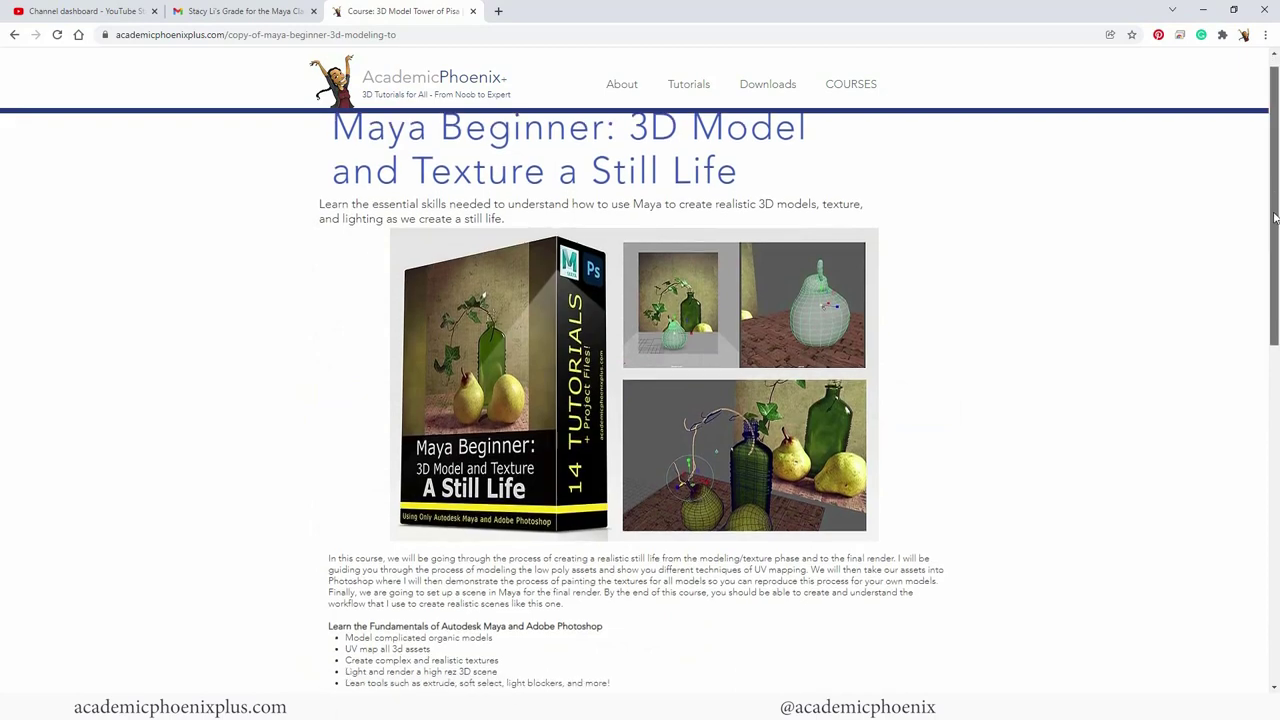
pyautogui.scroll(-2, 1214, 494)
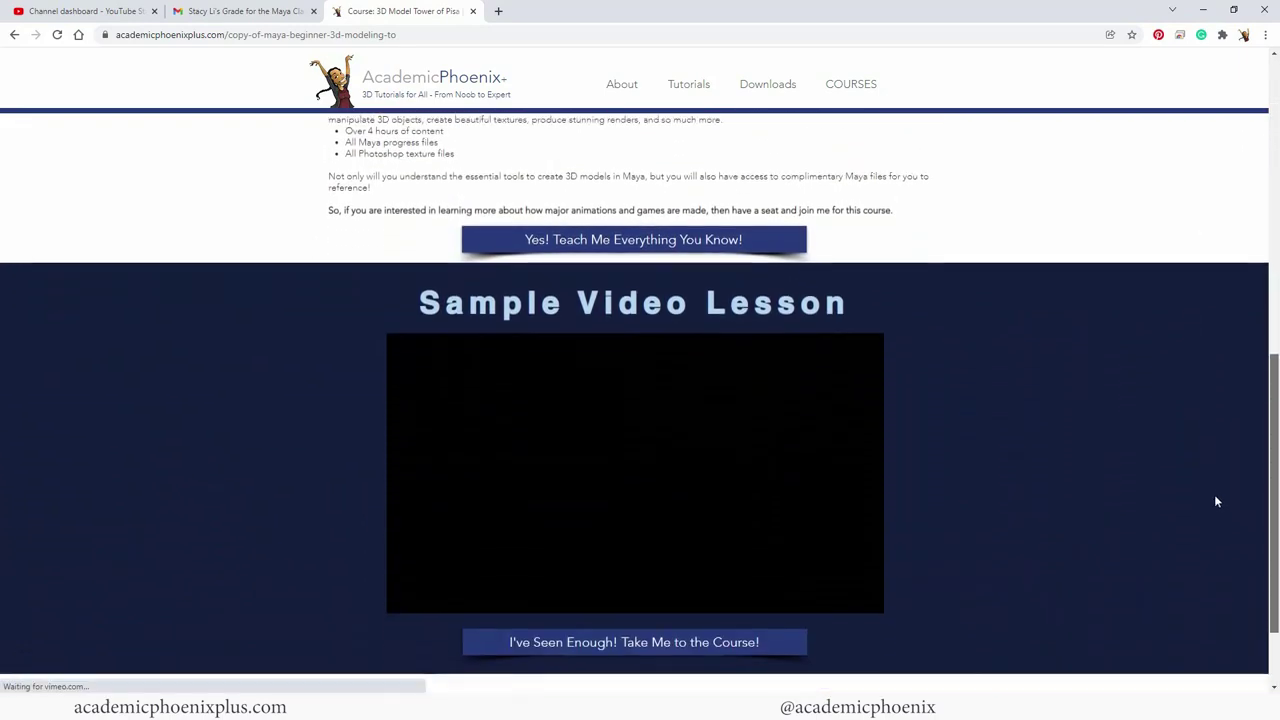
pyautogui.scroll(6, 1218, 497)
pyautogui.scroll(1, 1237, 231)
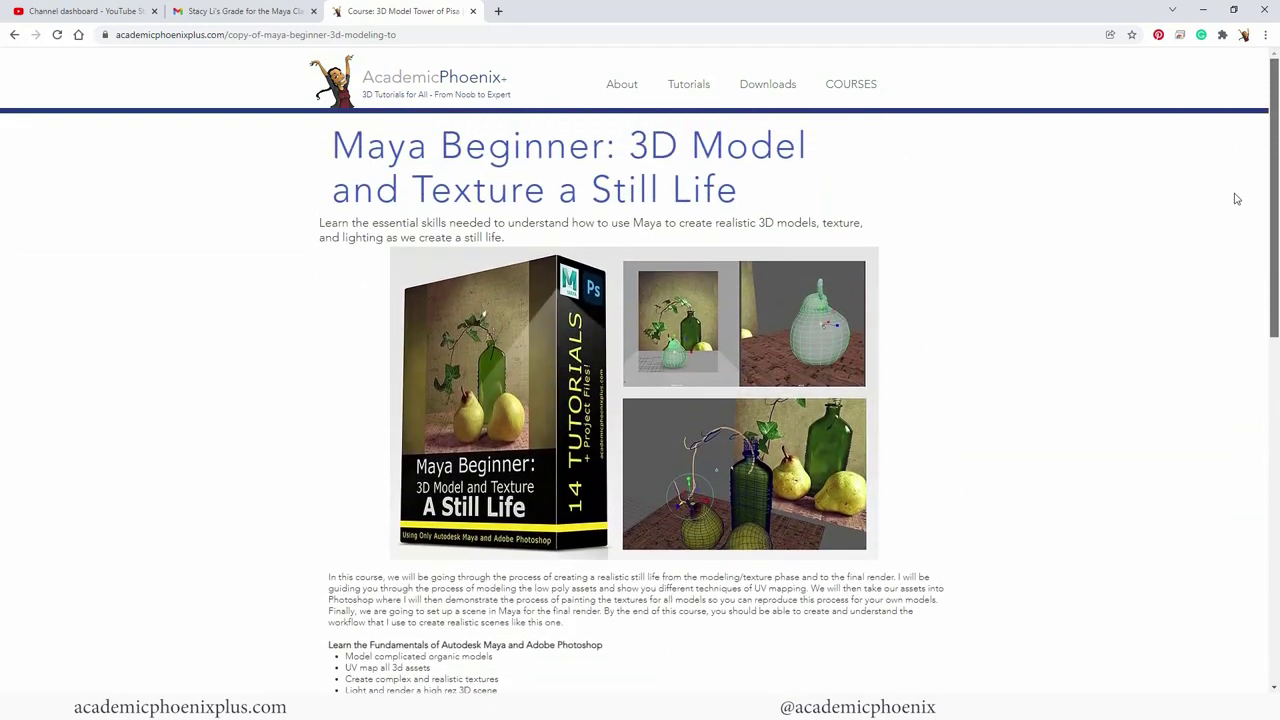
pyautogui.click(846, 86)
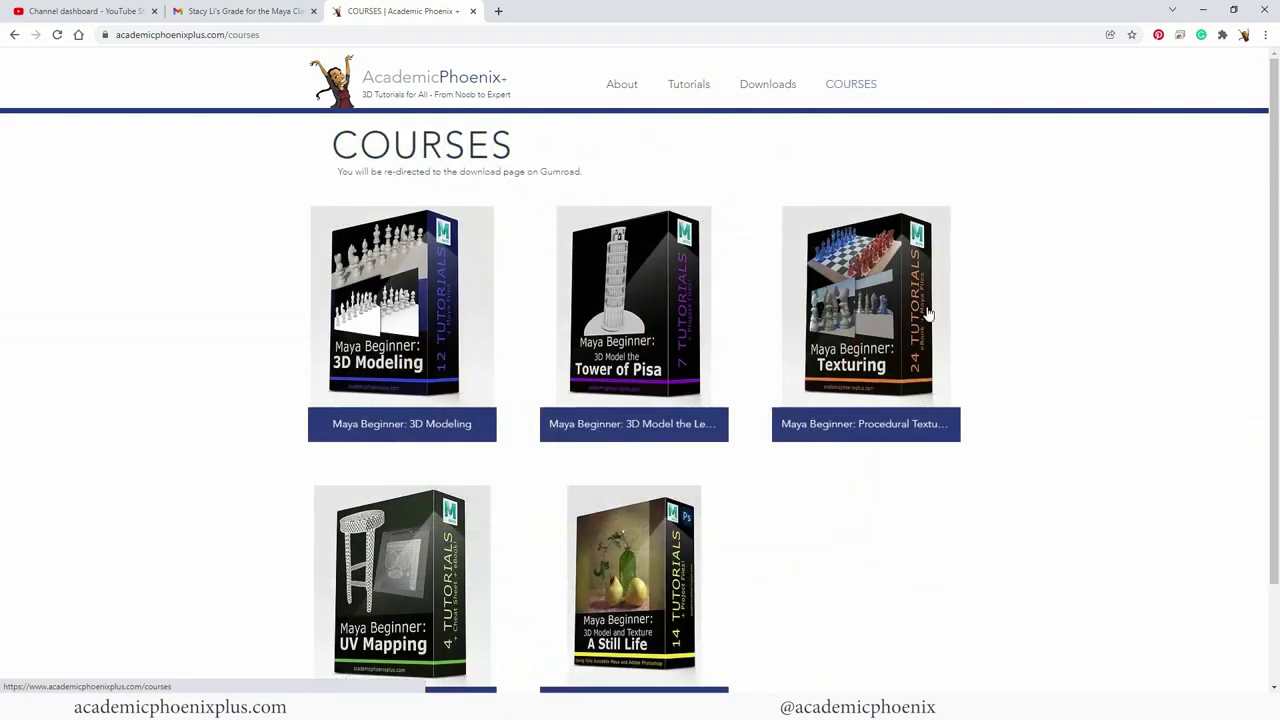